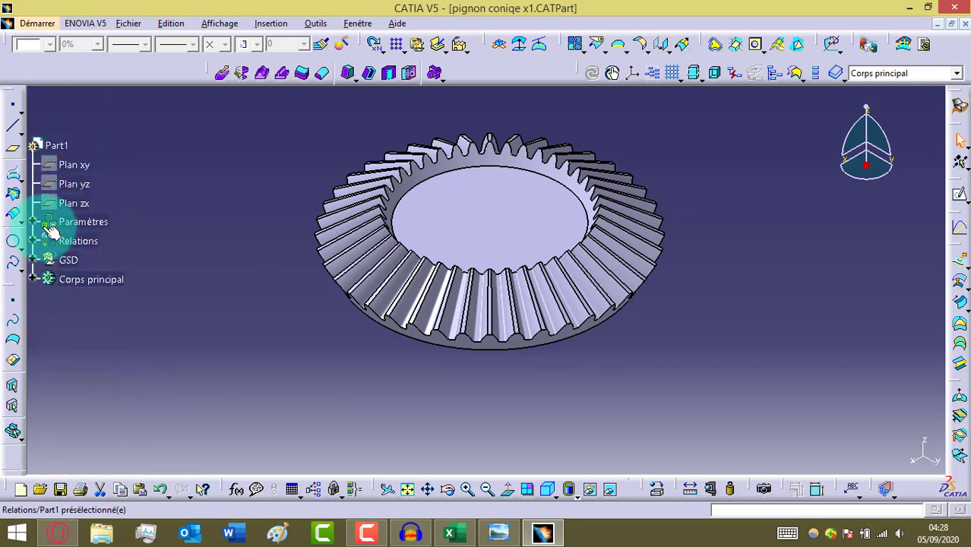
Step: Examine the parameters, relations and GSD elements in the bevel gear's specification tree
left_click(32, 222)
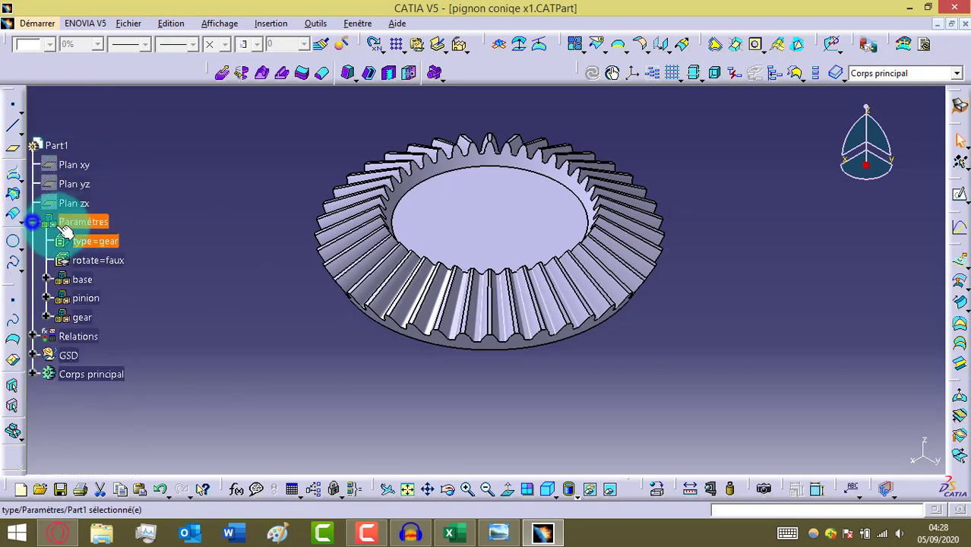
left_click(33, 221)
left_click(32, 241)
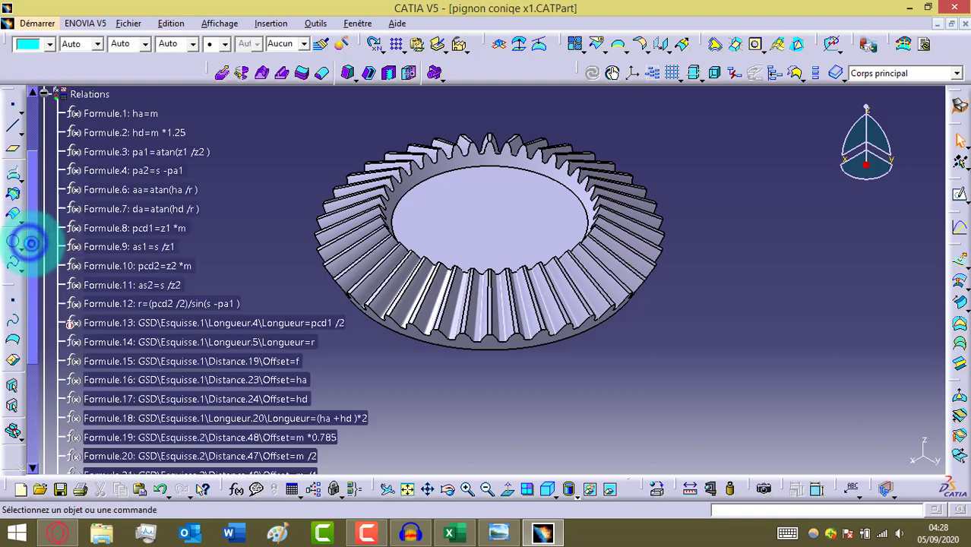
left_click(44, 94)
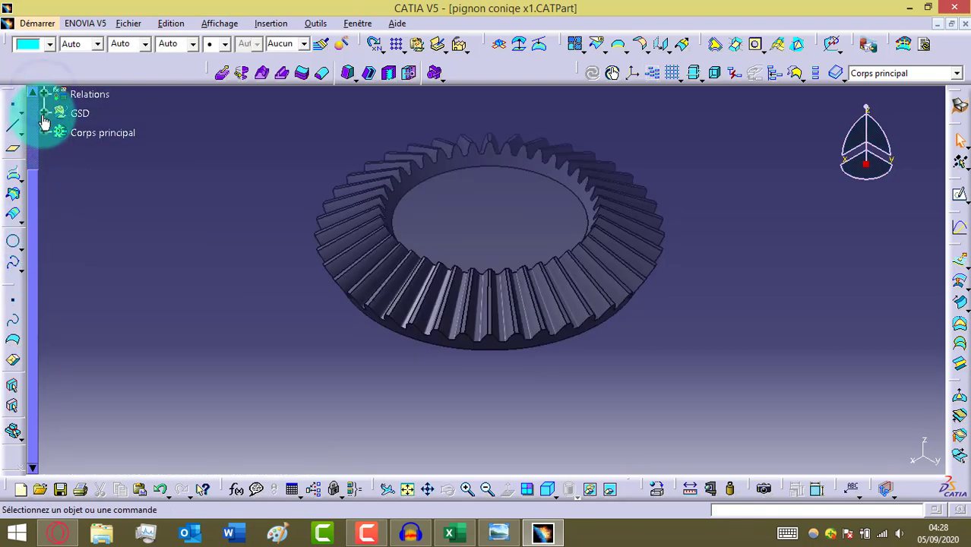
left_click(45, 113)
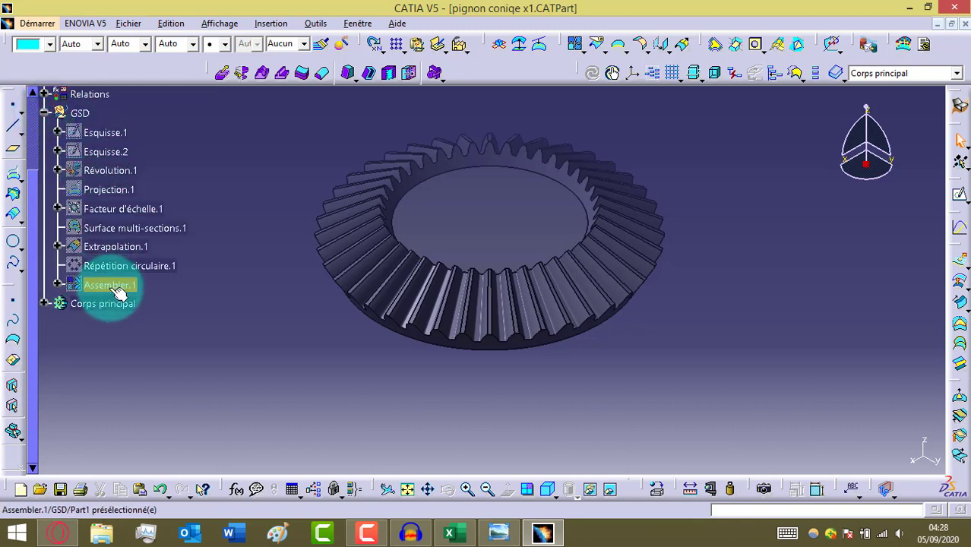
left_click(44, 113)
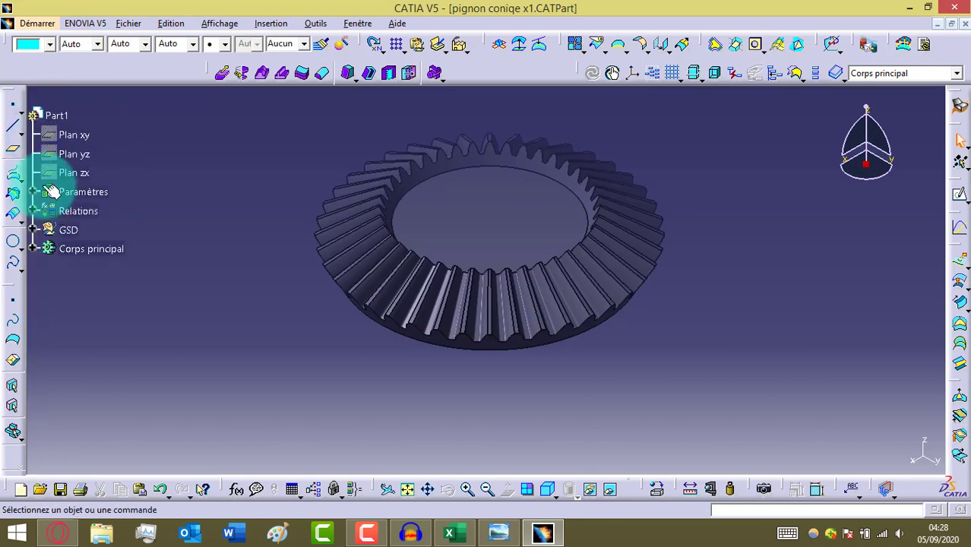
left_click(35, 176)
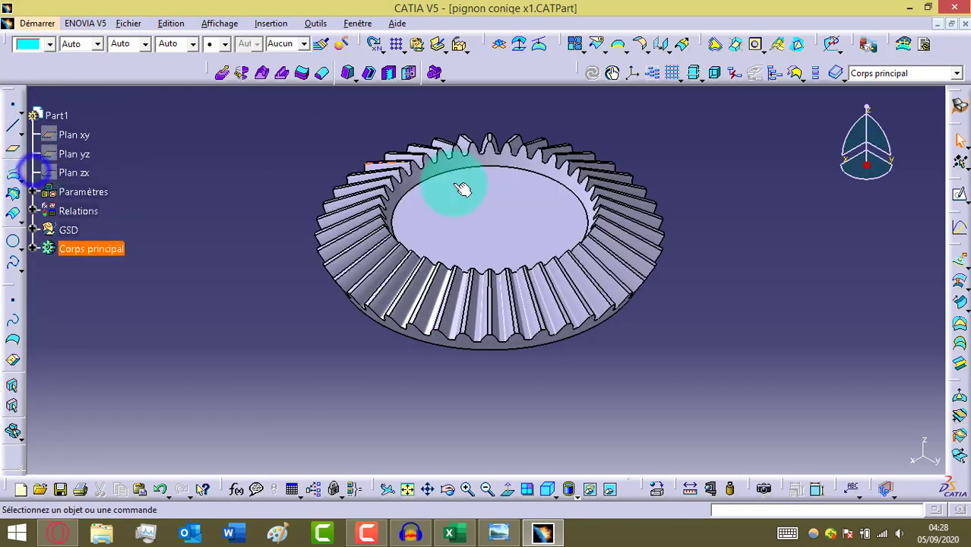
Step: Close the bevel gear part without saving and start a new part in the Generative Shape Design workbench
left_click(963, 25)
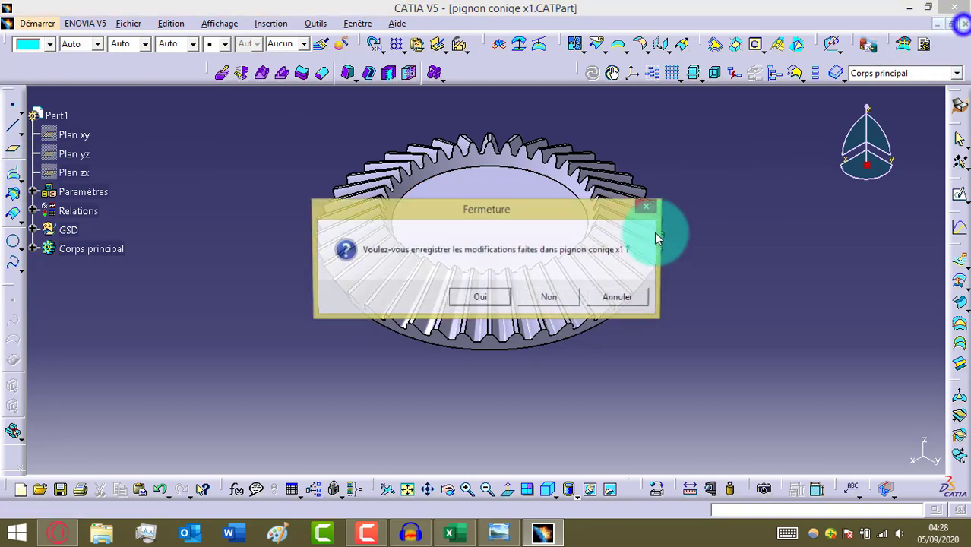
left_click(556, 299)
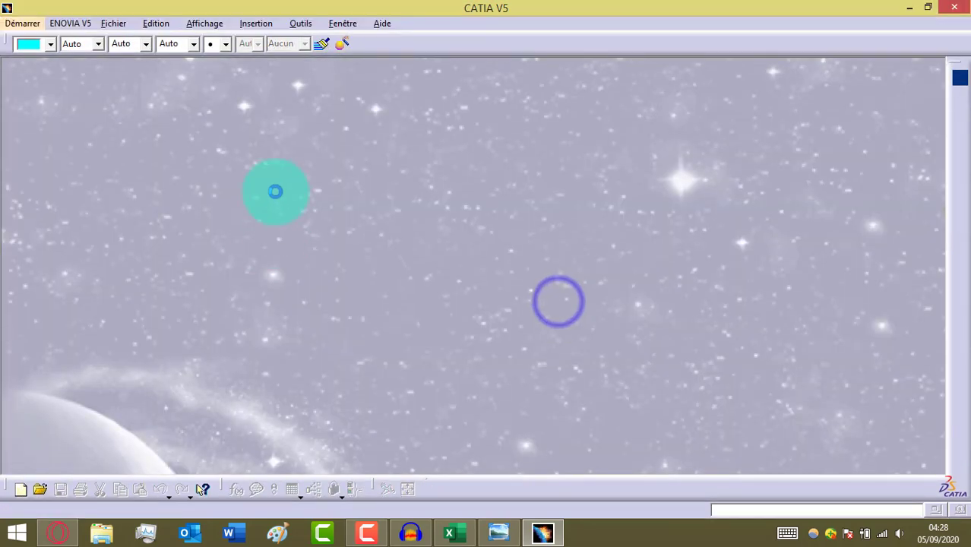
left_click(25, 24)
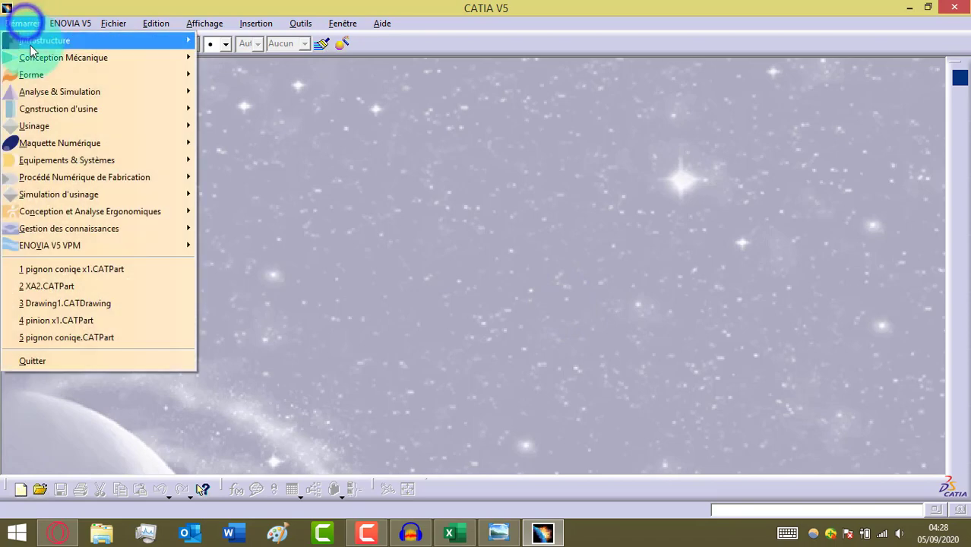
mouse_move(40, 65)
mouse_move(114, 75)
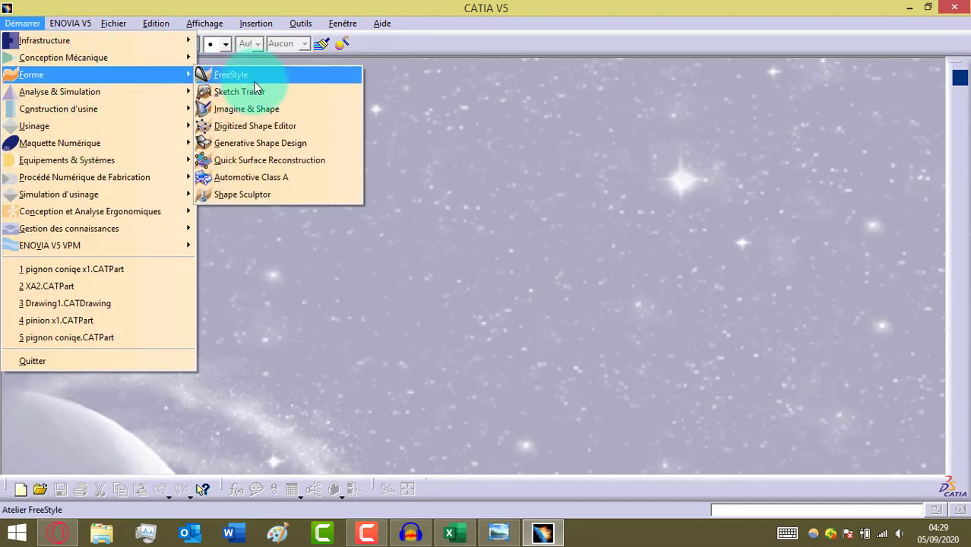
left_click(278, 151)
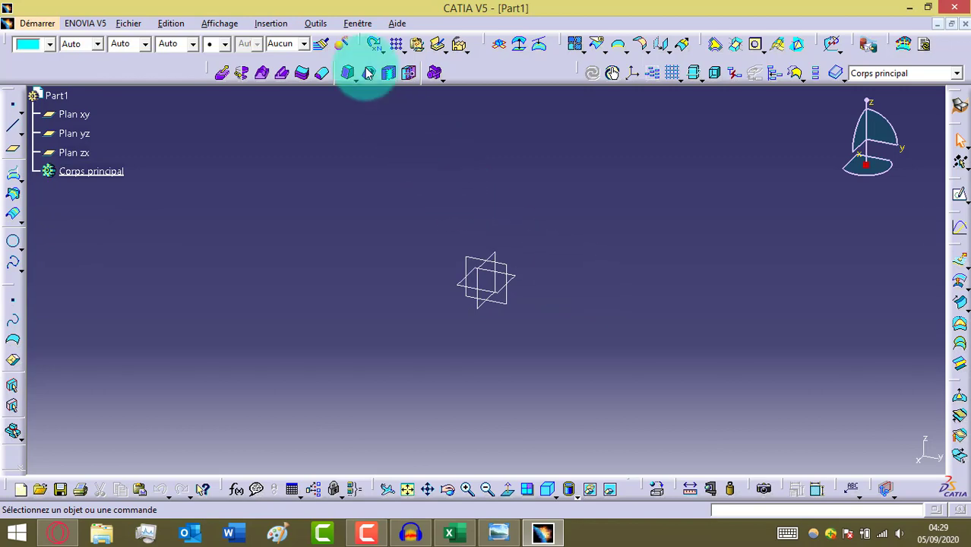
Step: In the general parameters and measure options, enable Avec valeur and Avec formule for parameters in the tree
left_click(316, 23)
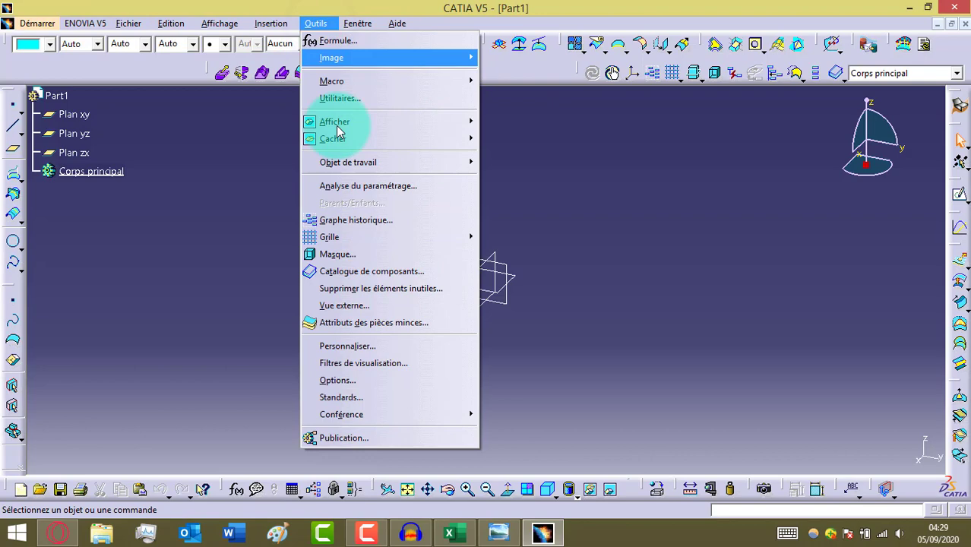
left_click(363, 381)
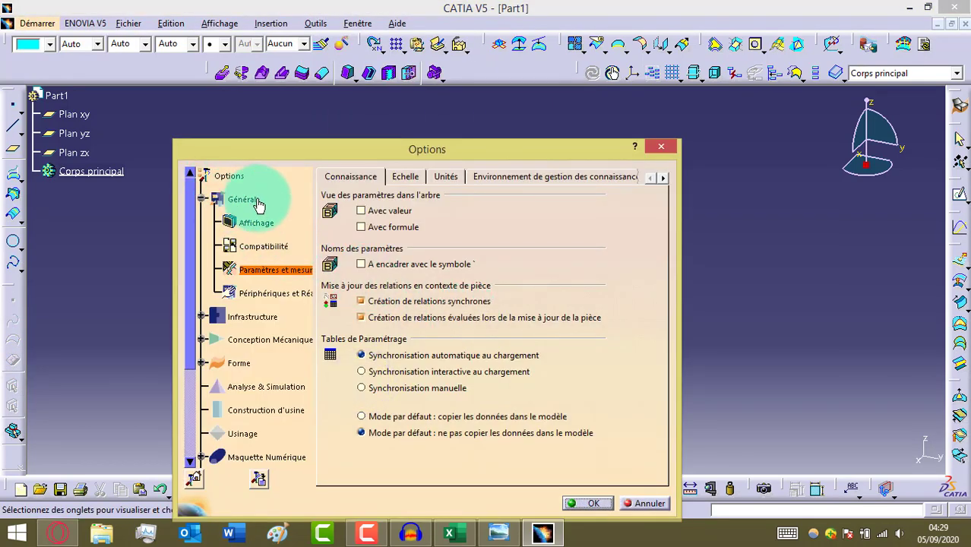
left_click(271, 275)
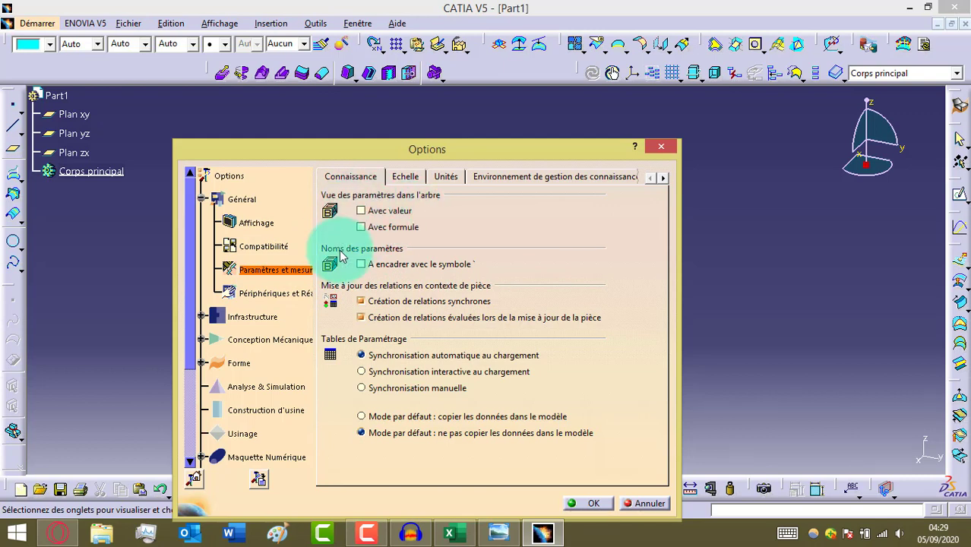
left_click(361, 211)
left_click(361, 227)
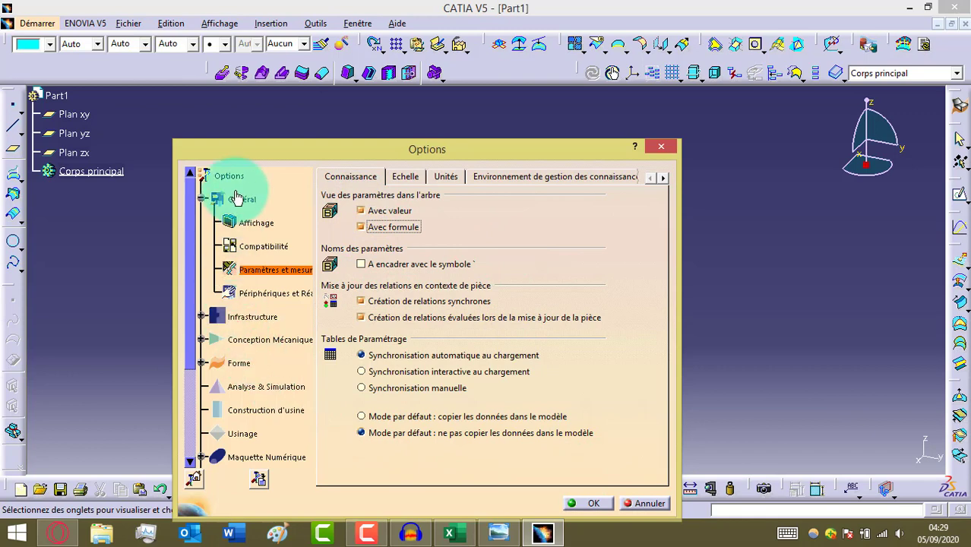
Step: In the Infrastructure Part tree display options, enable Paramètres, Relations, Corps de pièce sous les opérations and expansion of sketch-based feature nodes
left_click(228, 317)
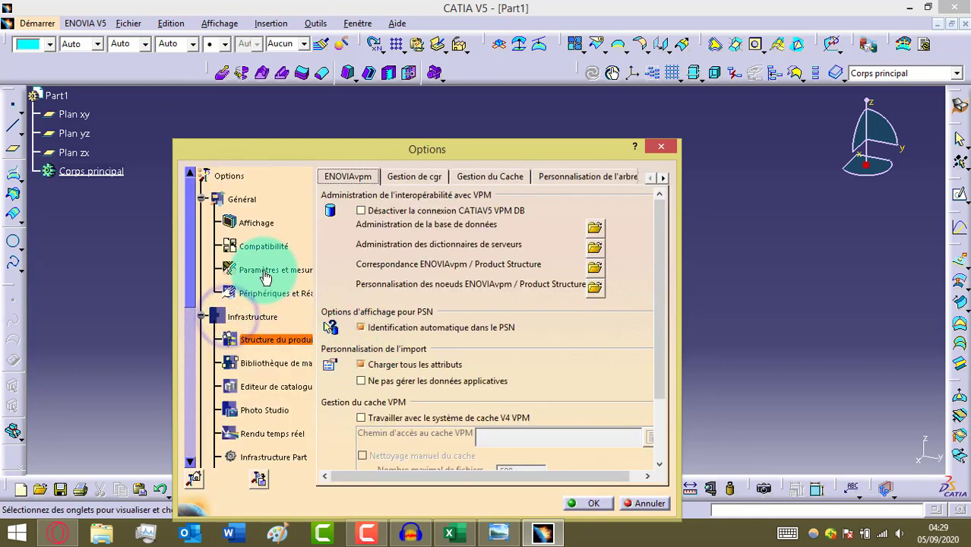
left_click(258, 458)
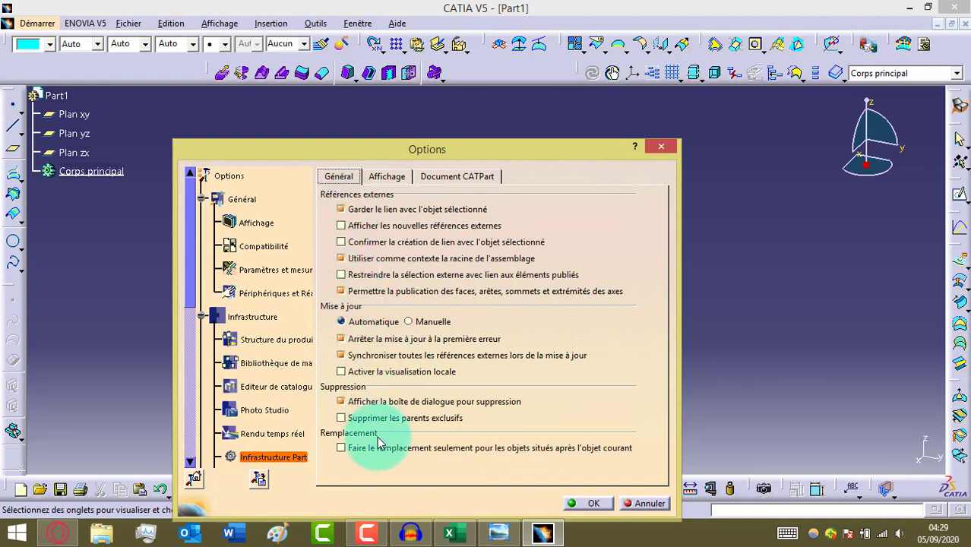
left_click(385, 177)
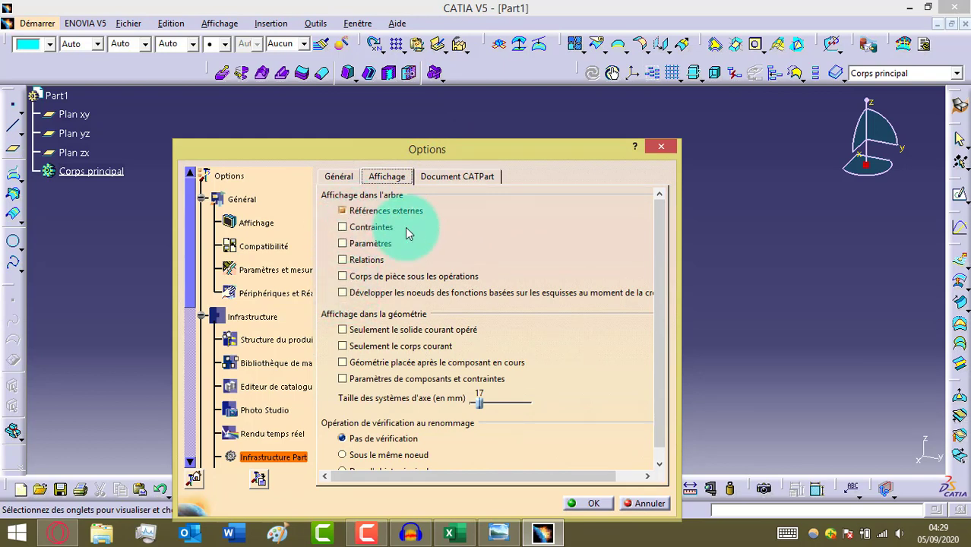
left_click(343, 243)
left_click(342, 260)
left_click(343, 276)
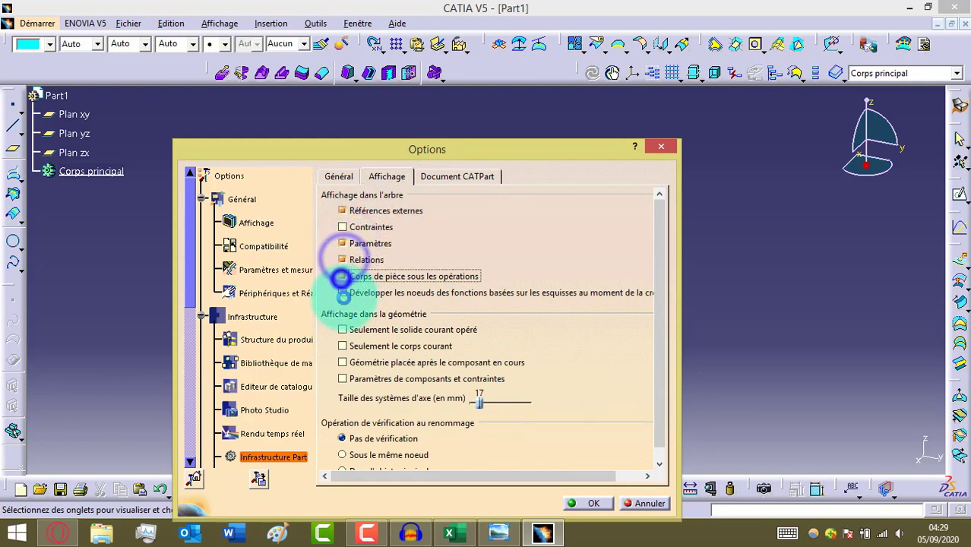
left_click(342, 292)
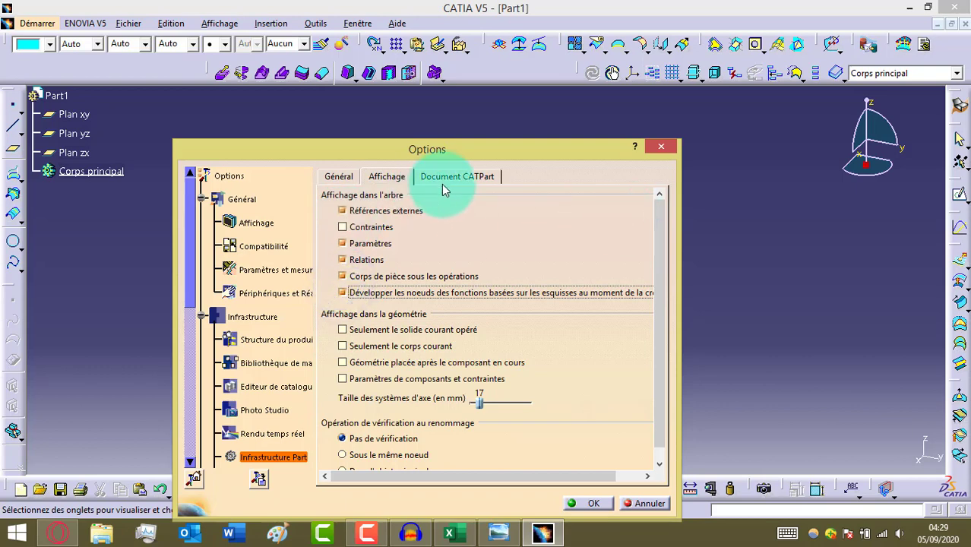
Step: Enable Créer un set géométrique and Créer un set géométrique ordonné for new CATPart documents and apply the options
left_click(468, 175)
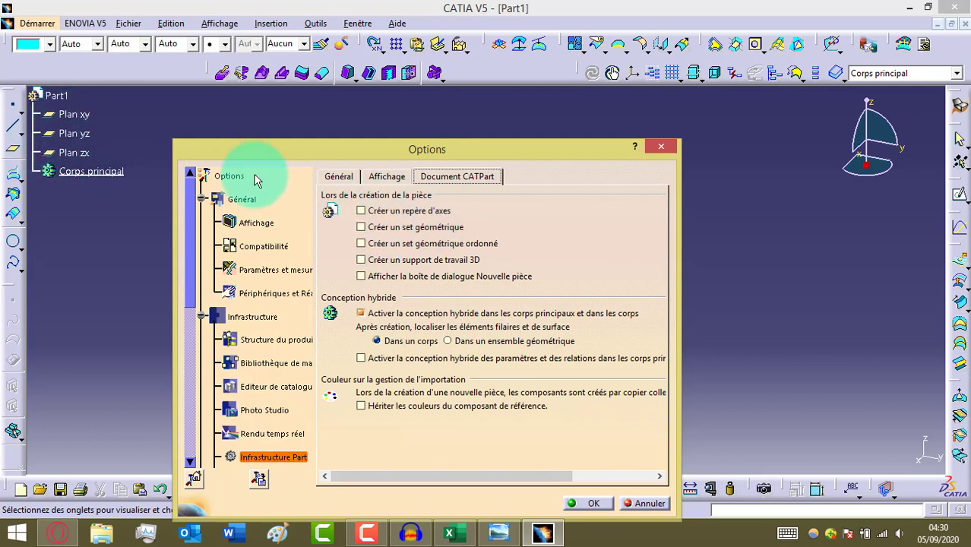
left_click(361, 228)
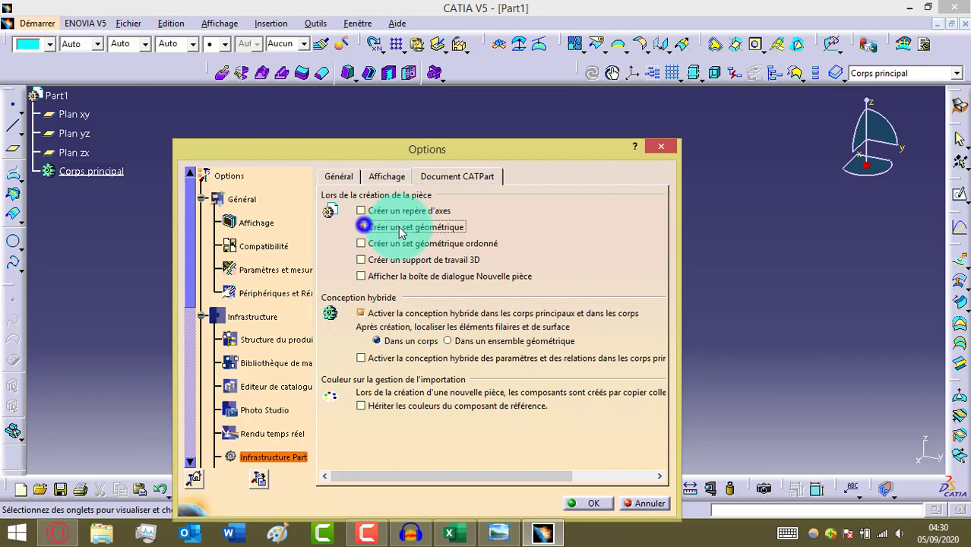
left_click(362, 243)
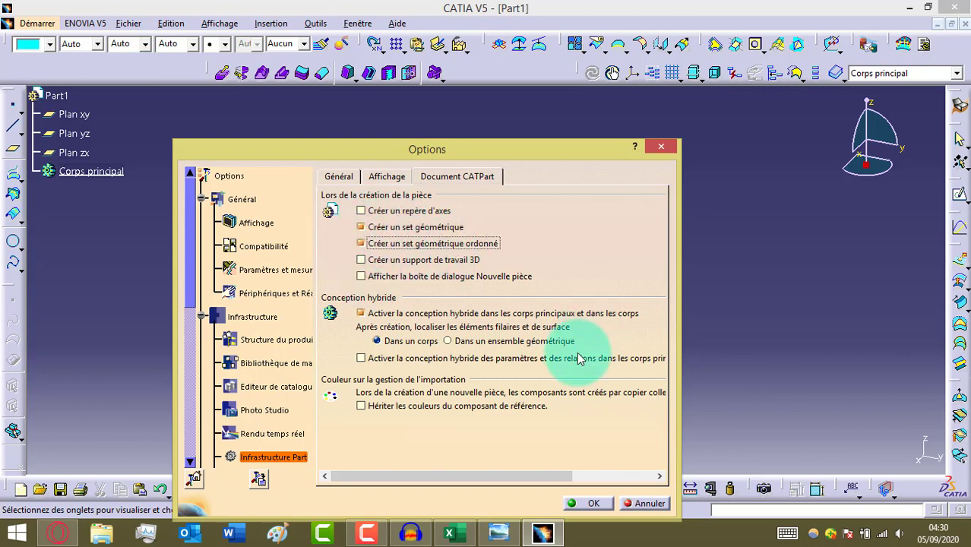
left_click(590, 504)
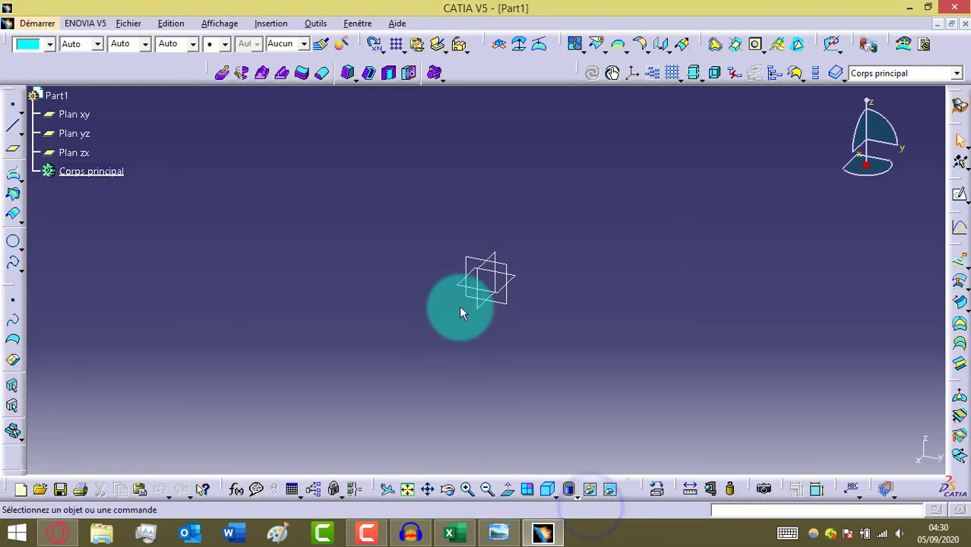
Step: Close the empty part and create another new part in Generative Shape Design
left_click(965, 26)
left_click(38, 23)
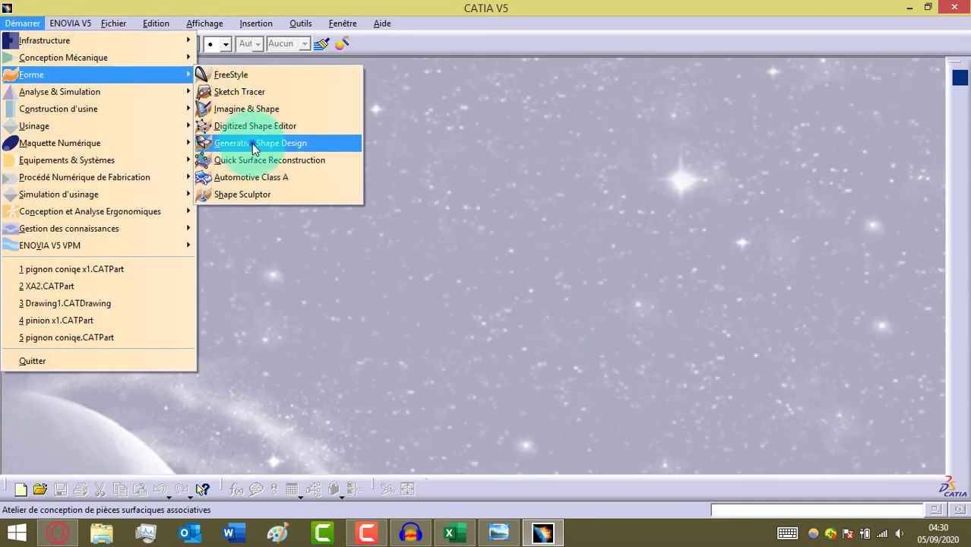
left_click(254, 145)
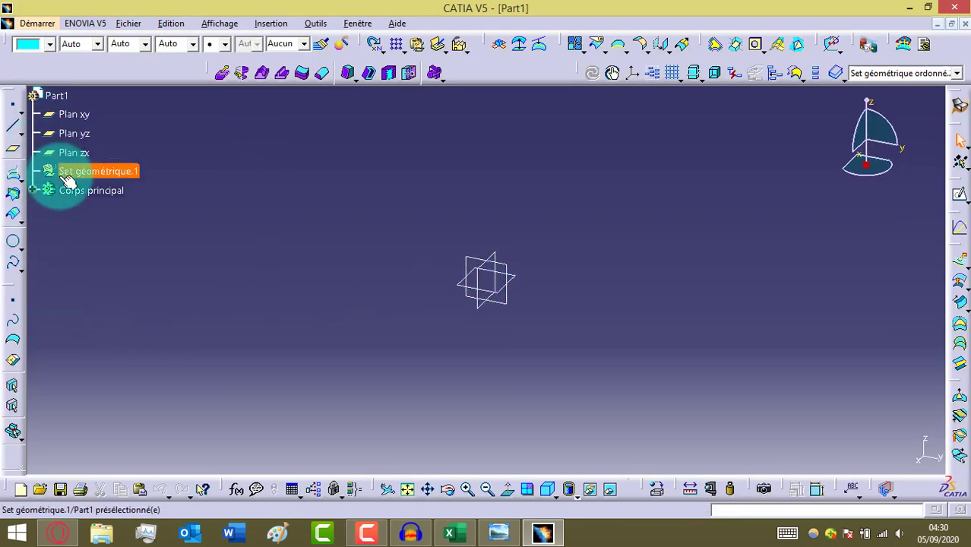
Step: Switch the new part to the Part Design workbench and return to Generative Shape Design
left_click(43, 27)
mouse_move(114, 59)
left_click(250, 59)
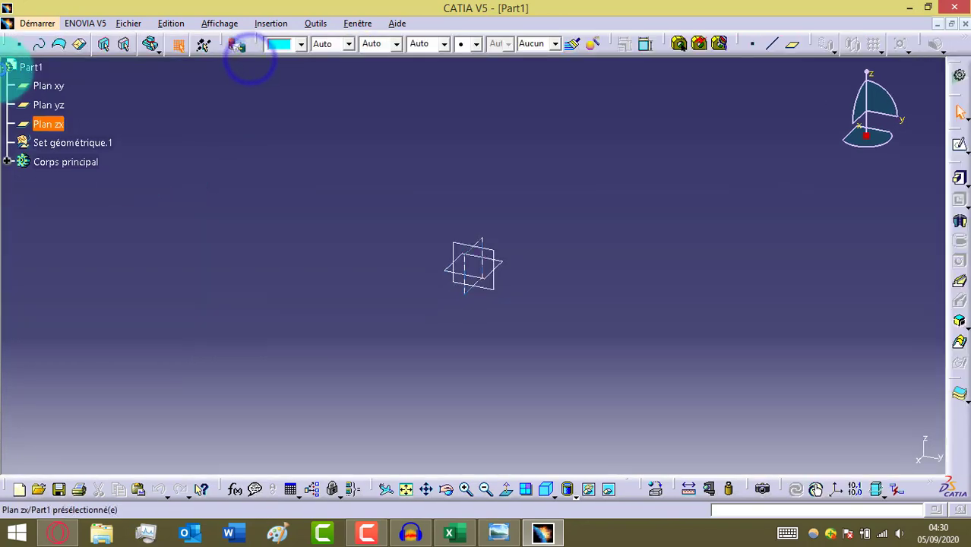
left_click(42, 23)
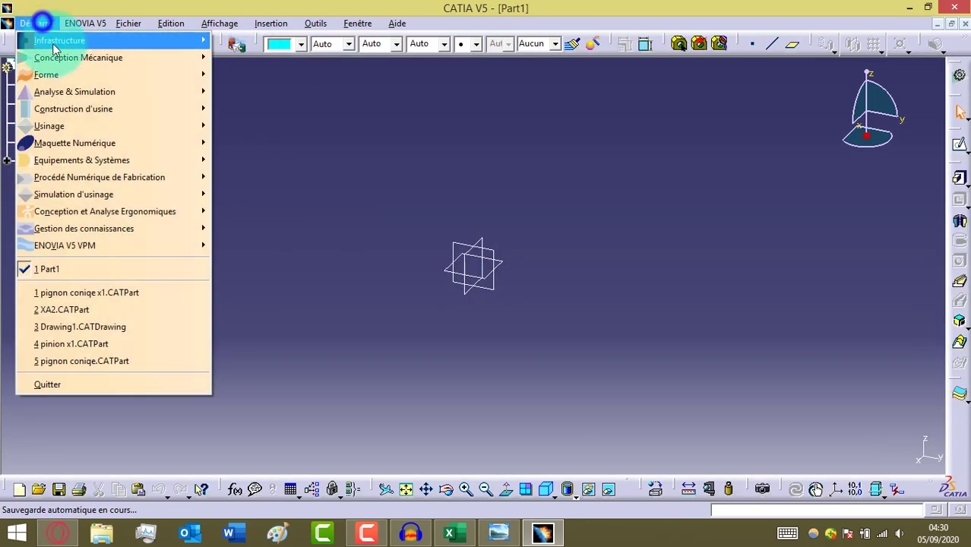
left_click(329, 360)
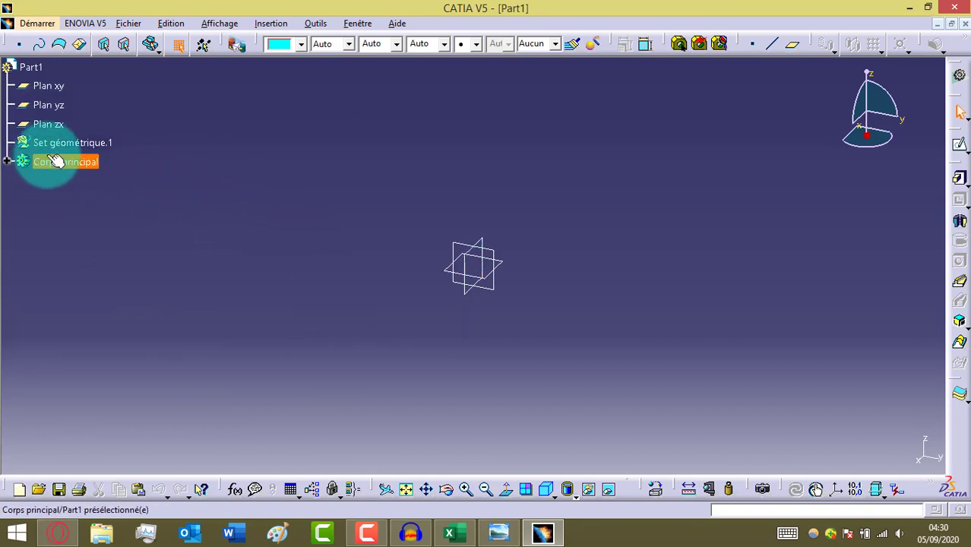
left_click(40, 22)
mouse_move(43, 42)
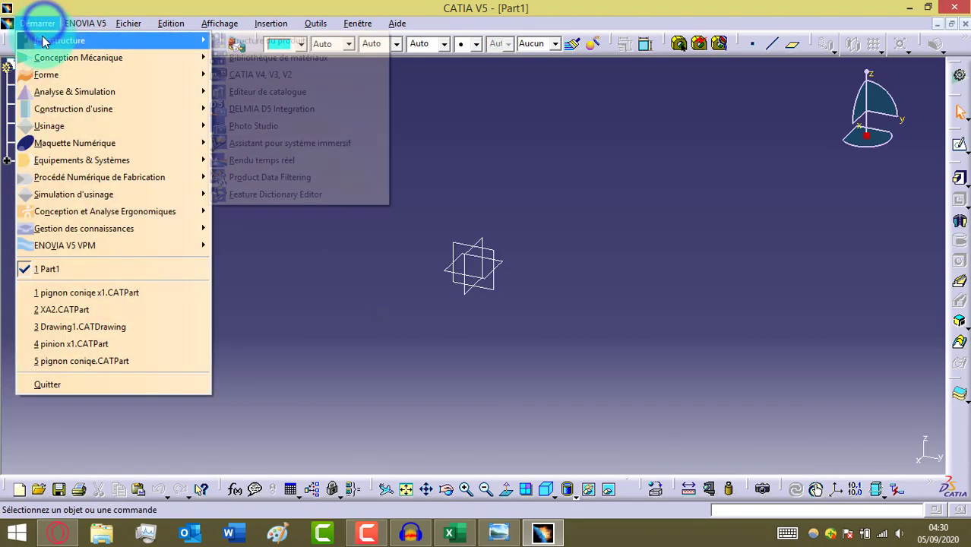
mouse_move(60, 61)
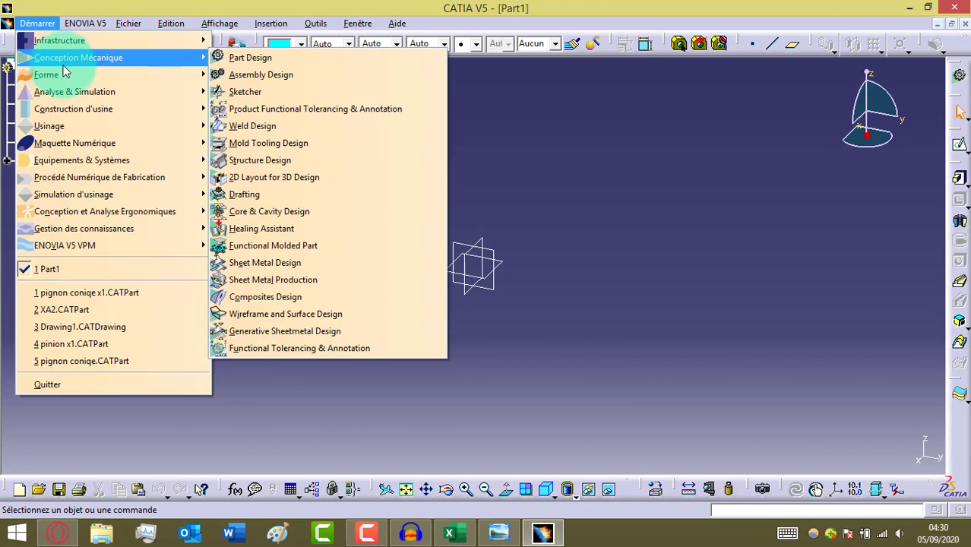
mouse_move(44, 76)
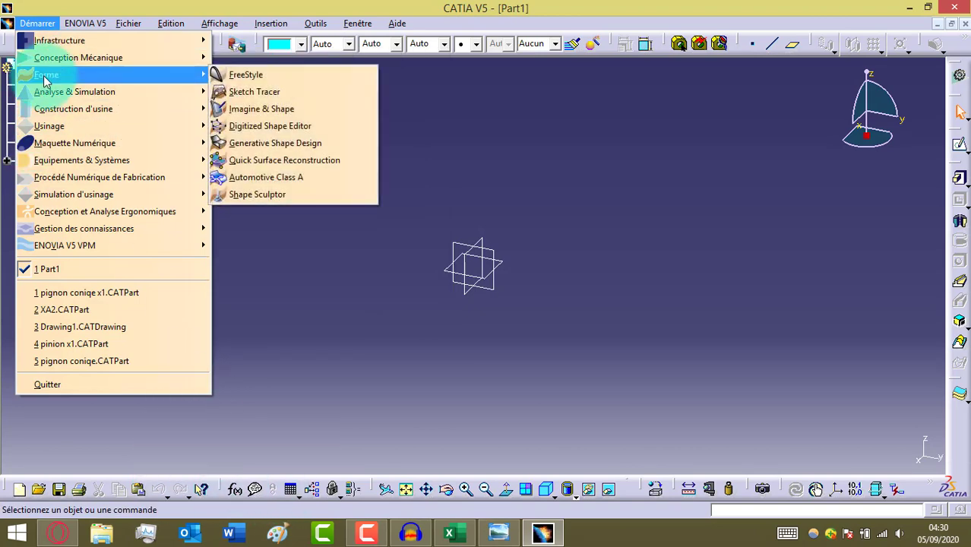
left_click(257, 150)
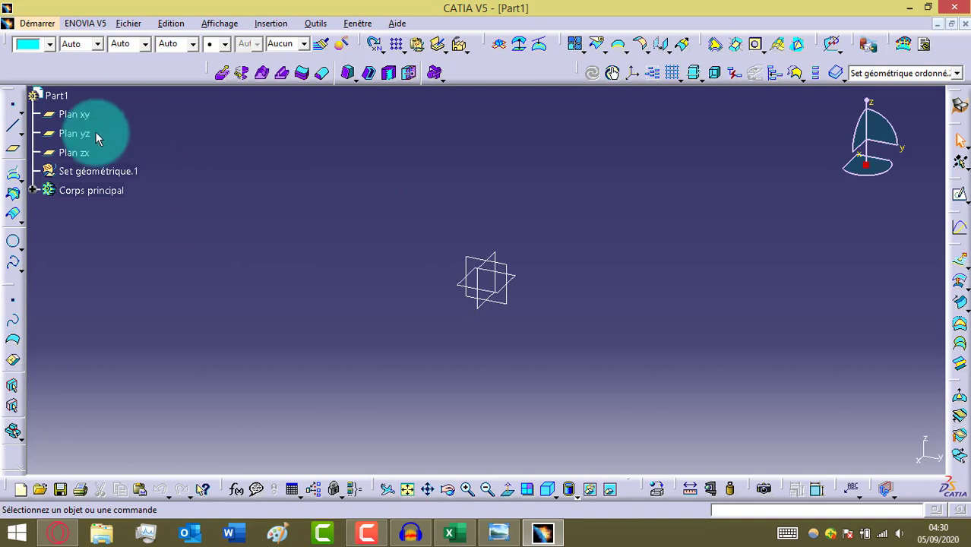
Step: Define Set géométrique.1 as the work object of the part
right_click(102, 175)
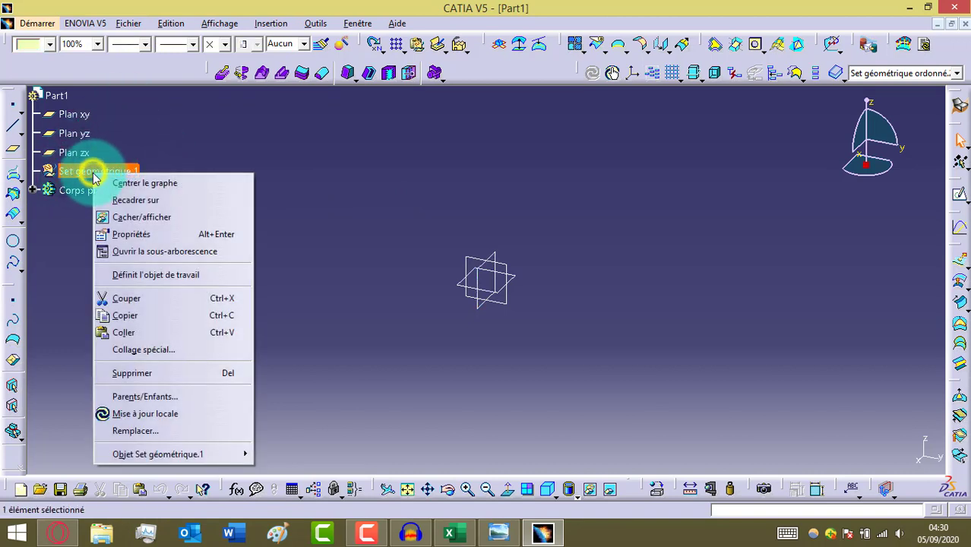
left_click(187, 278)
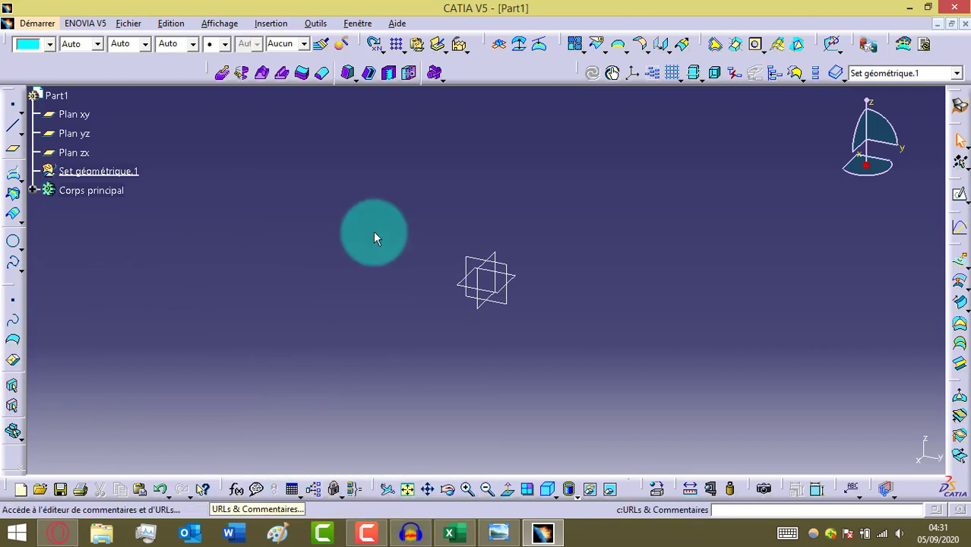
Step: Open the formula editor for the part
left_click(357, 23)
left_click(315, 23)
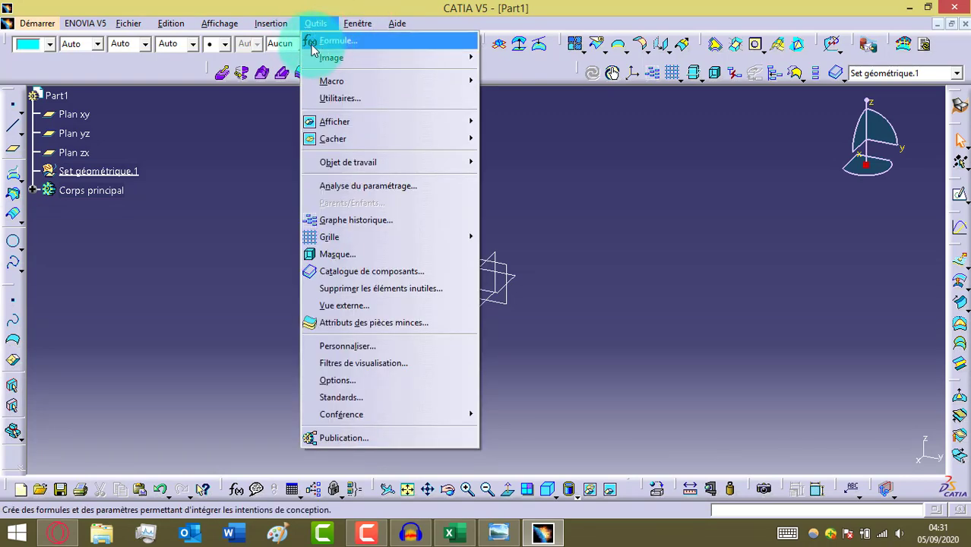
left_click(324, 45)
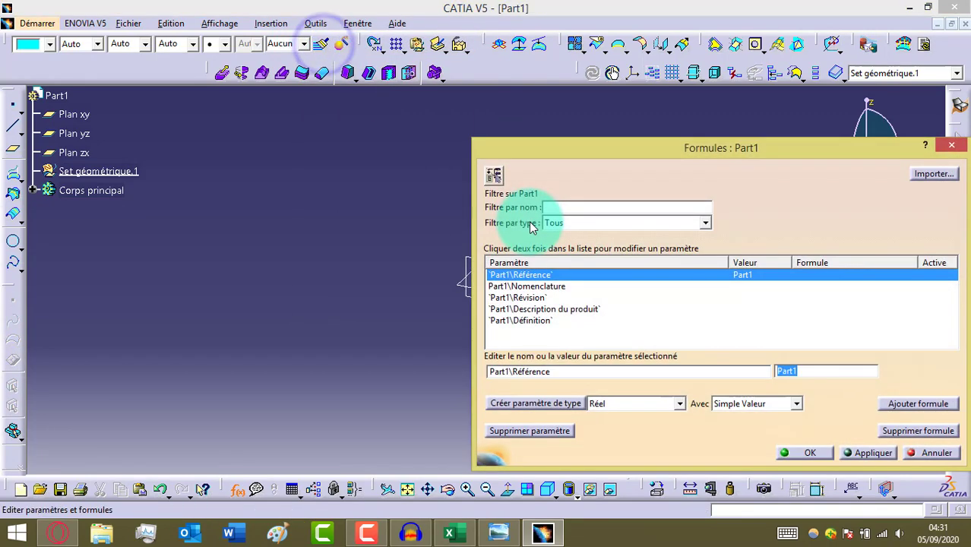
Step: Bring up the A1.png parameter table in the photo viewer beside CATIA and examine its parameter types, values and formulas
left_click(931, 9)
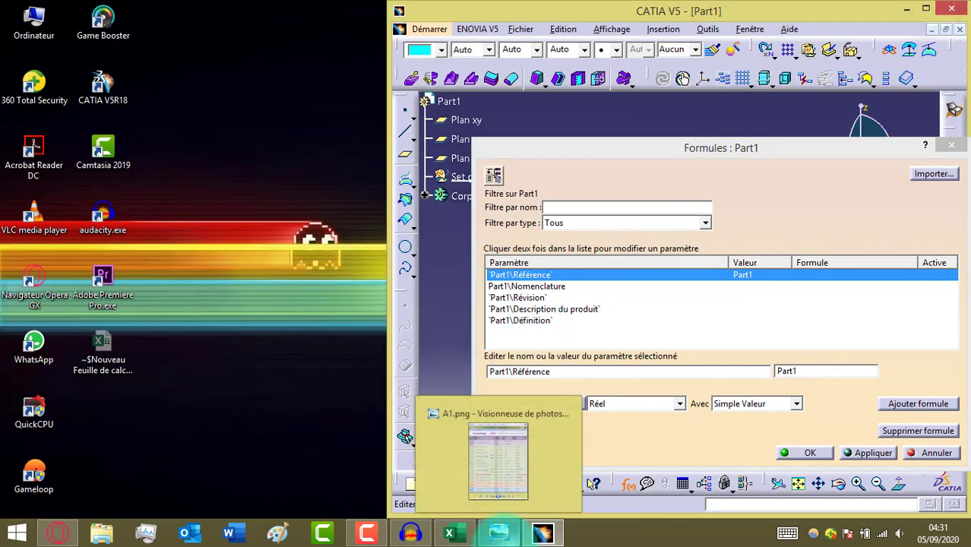
left_click(498, 534)
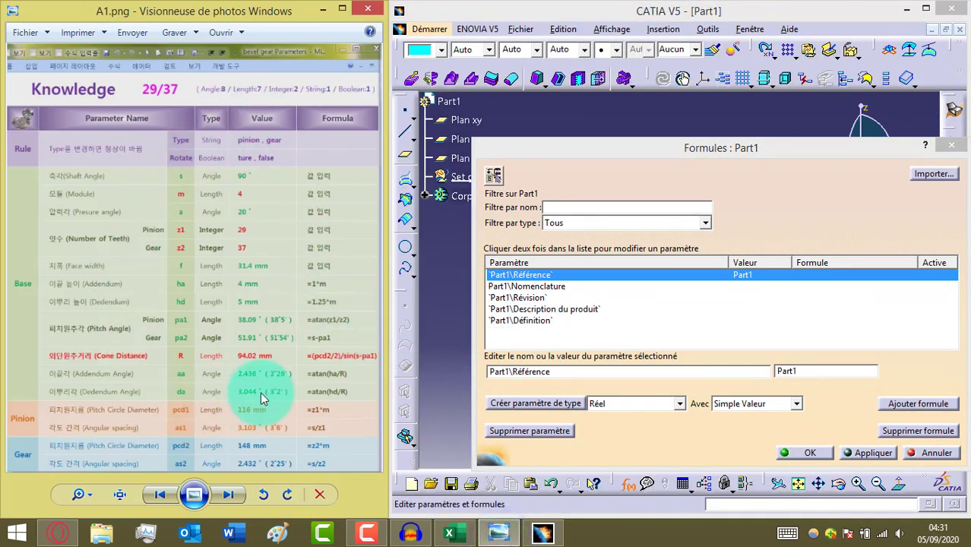
scroll(237, 278, "up", 2)
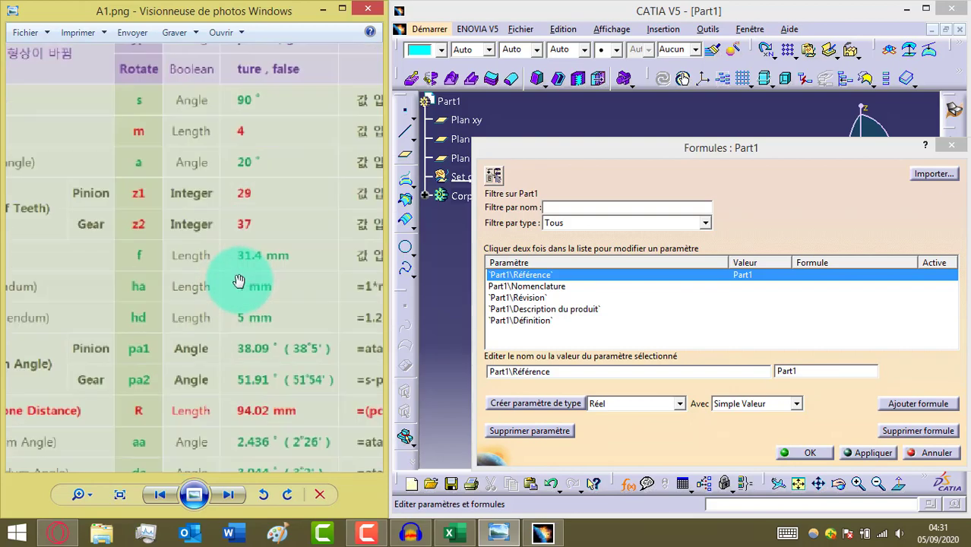
scroll(214, 207, "down", 2)
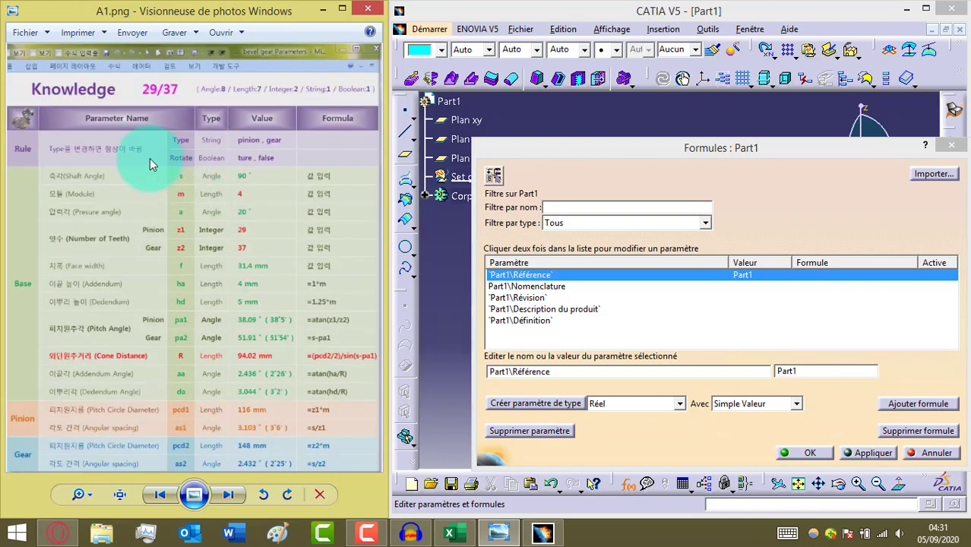
scroll(73, 164, "up", 1)
scroll(83, 156, "up", 1)
scroll(139, 148, "down", 3)
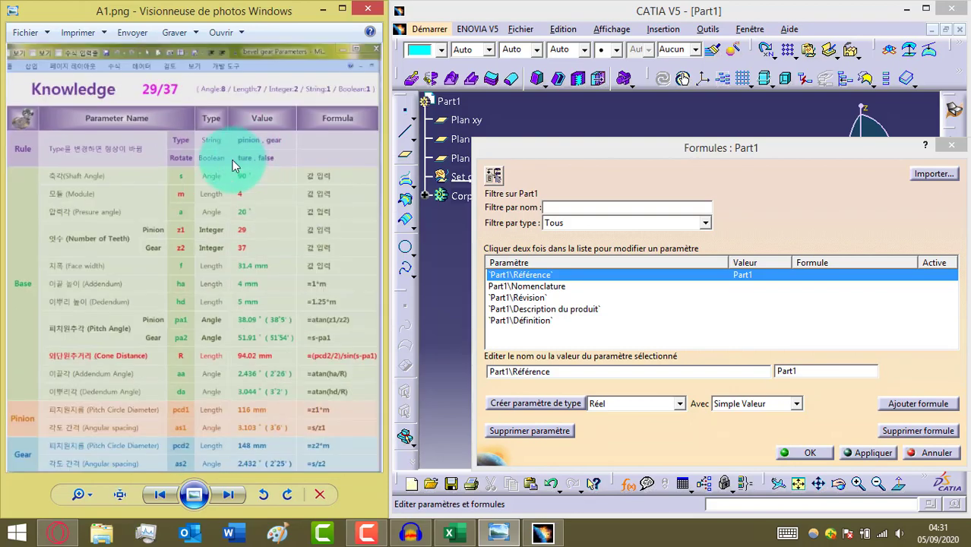
scroll(228, 158, "up", 1)
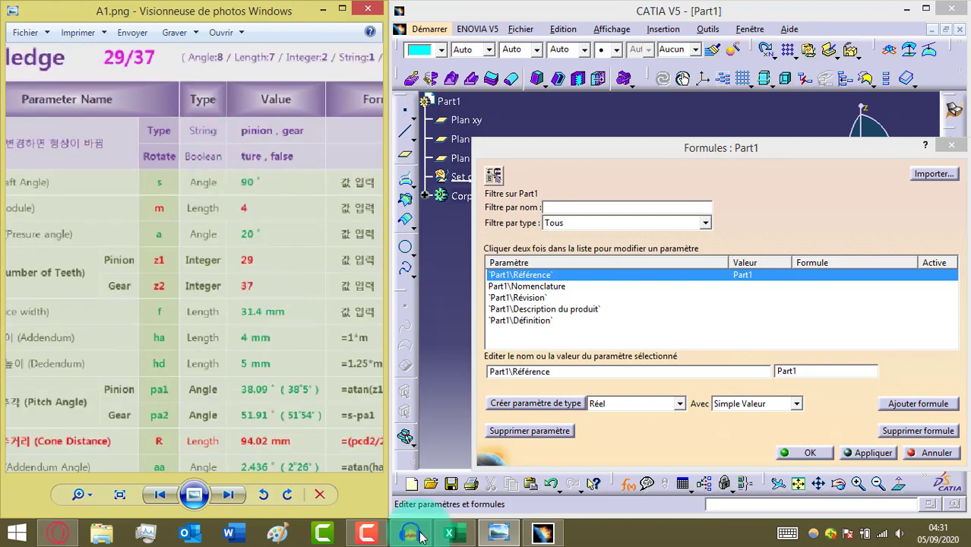
Step: Switch to the Excel spreadsheet and review the name, type and value listed for each gear parameter
left_click(449, 533)
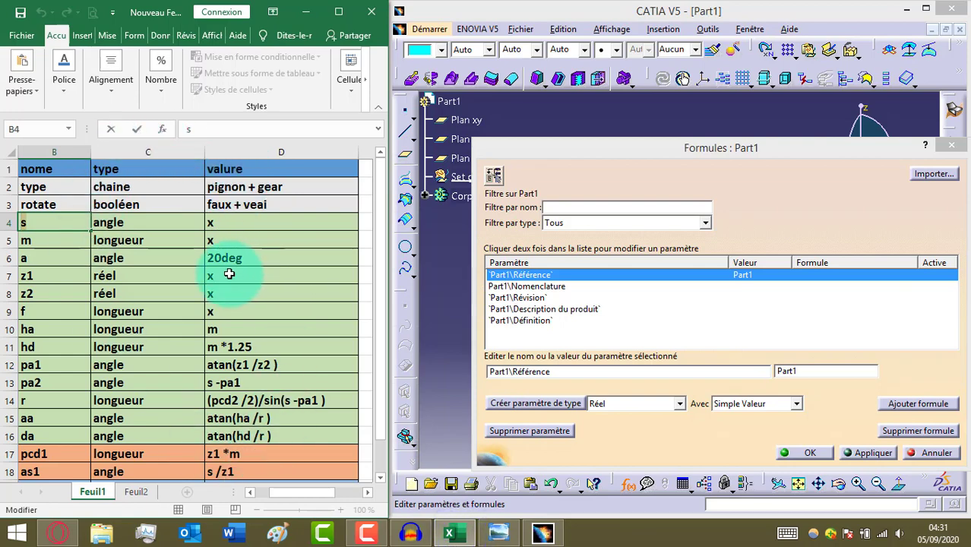
scroll(229, 275, "down", 4)
scroll(229, 274, "up", 4)
left_click(199, 238)
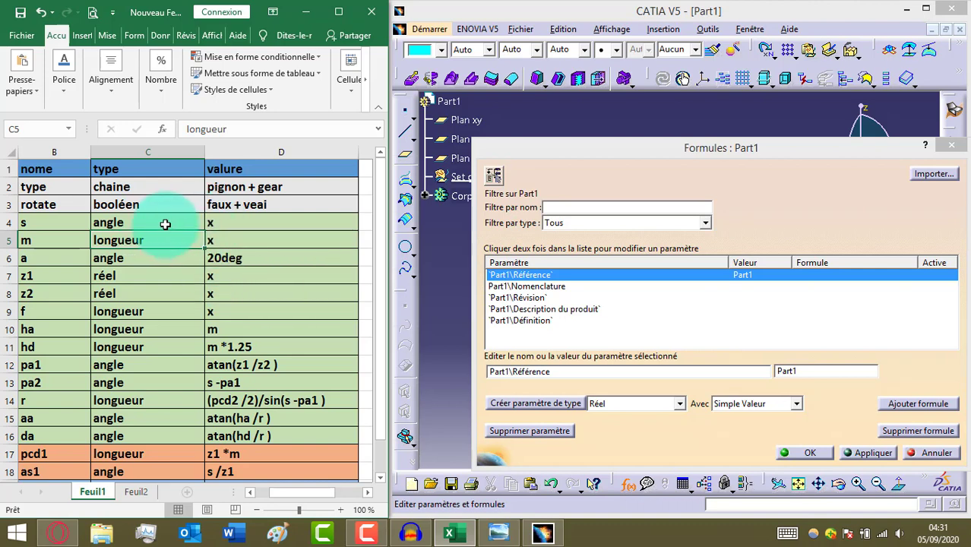
left_click(141, 186)
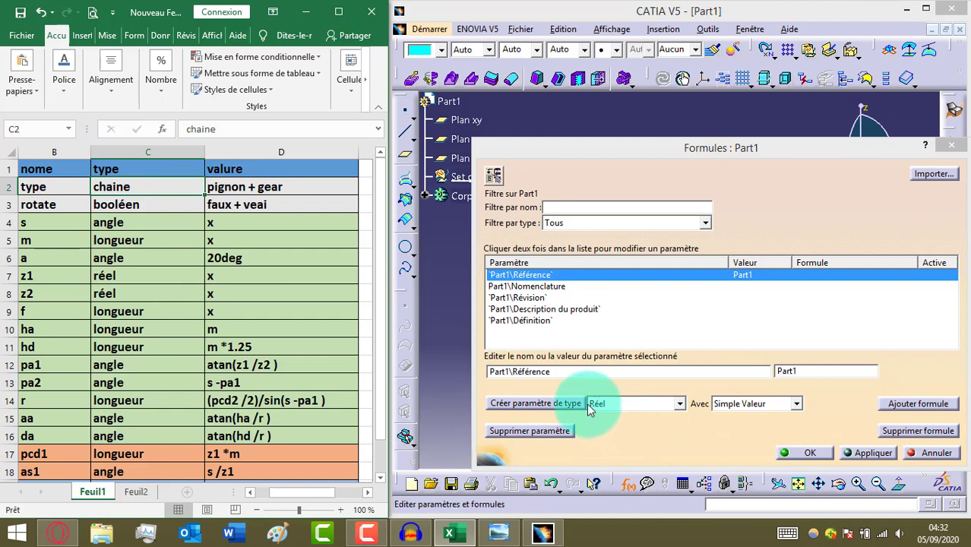
Step: Compare the parameter types available in the formula editor with those listed in the spreadsheet and the A1.png table
left_click(613, 403)
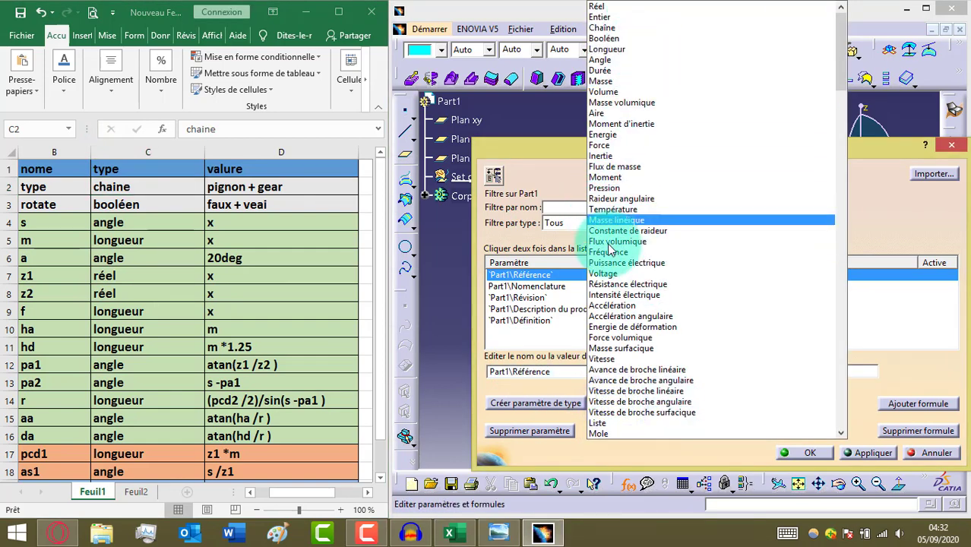
left_click(600, 450)
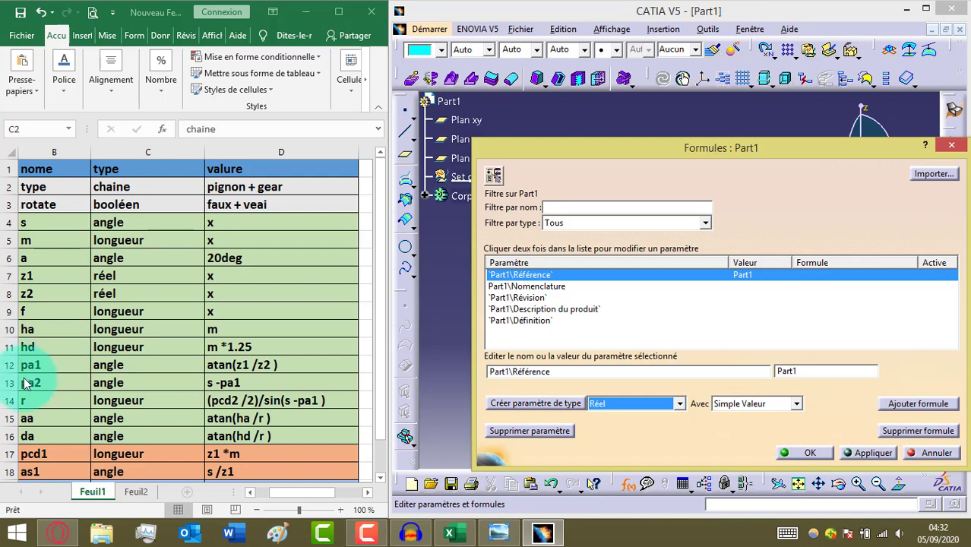
key("b")
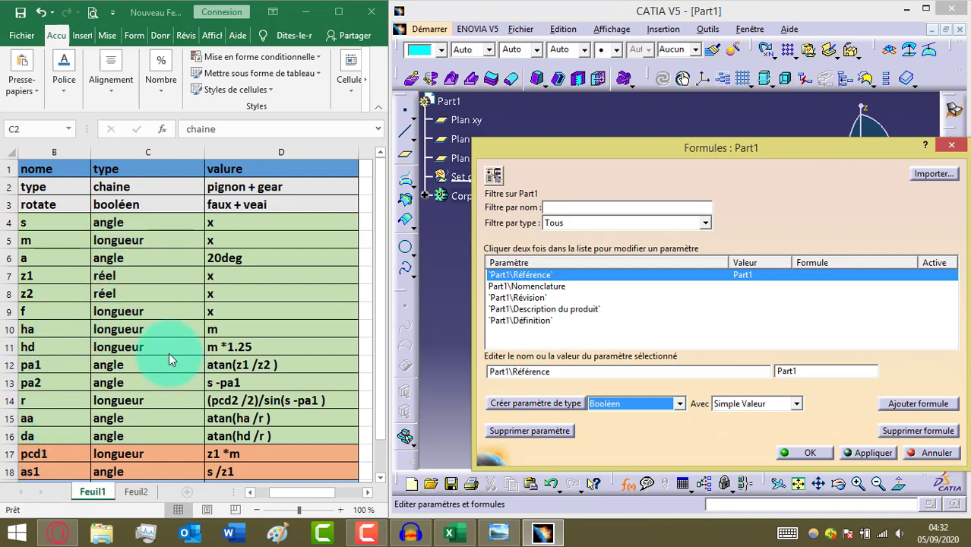
key("d")
scroll(175, 304, "down", 2)
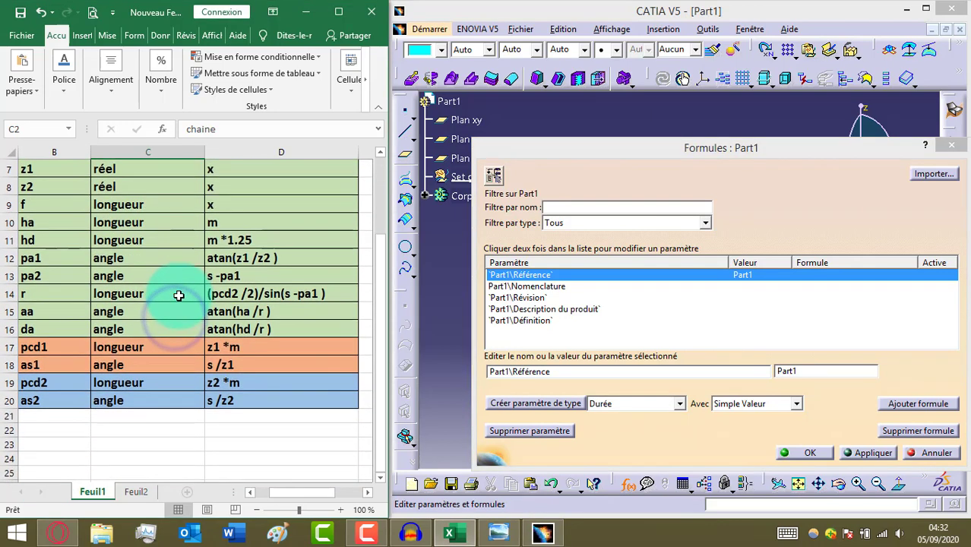
scroll(194, 319, "up", 2)
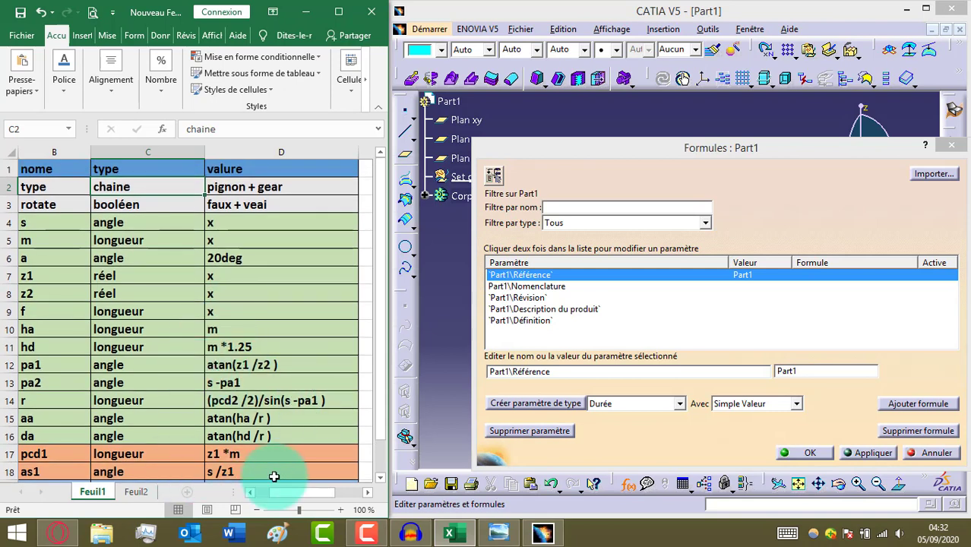
scroll(289, 364, "down", 1)
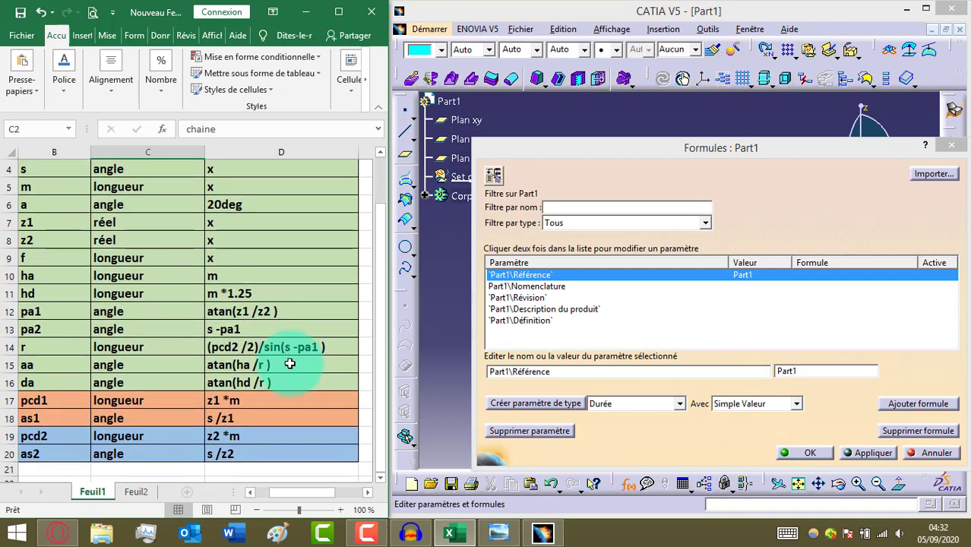
scroll(289, 364, "up", 1)
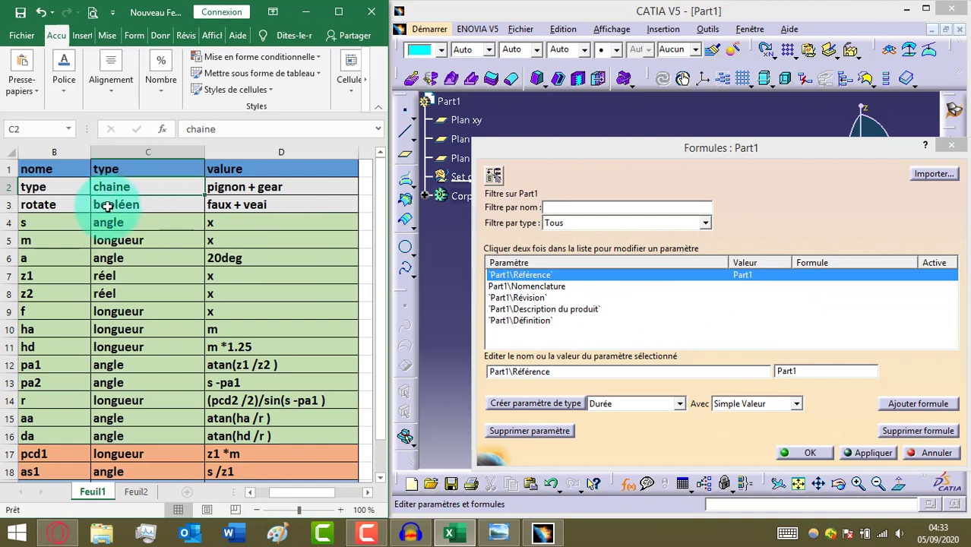
left_click(621, 404)
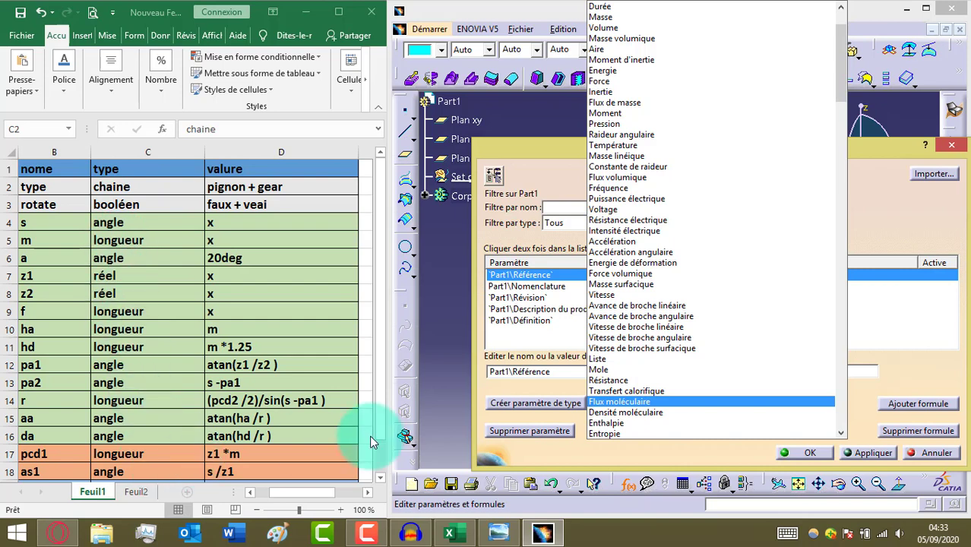
scroll(643, 132, "up", 2)
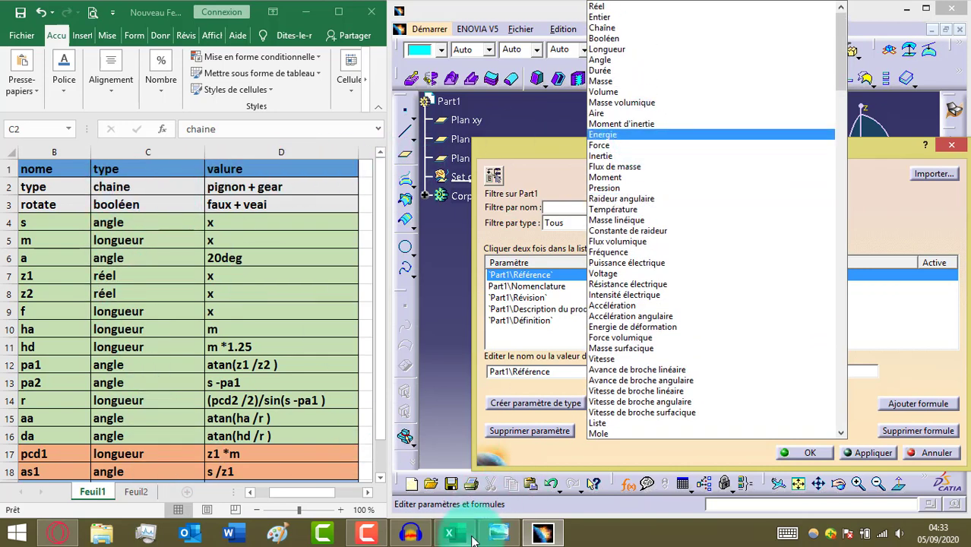
left_click(498, 532)
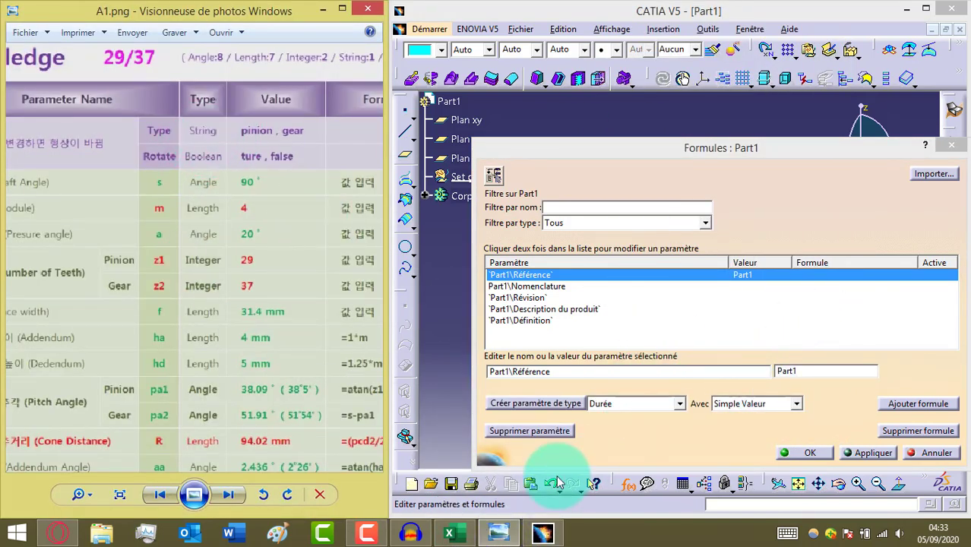
mouse_move(480, 537)
left_click(451, 532)
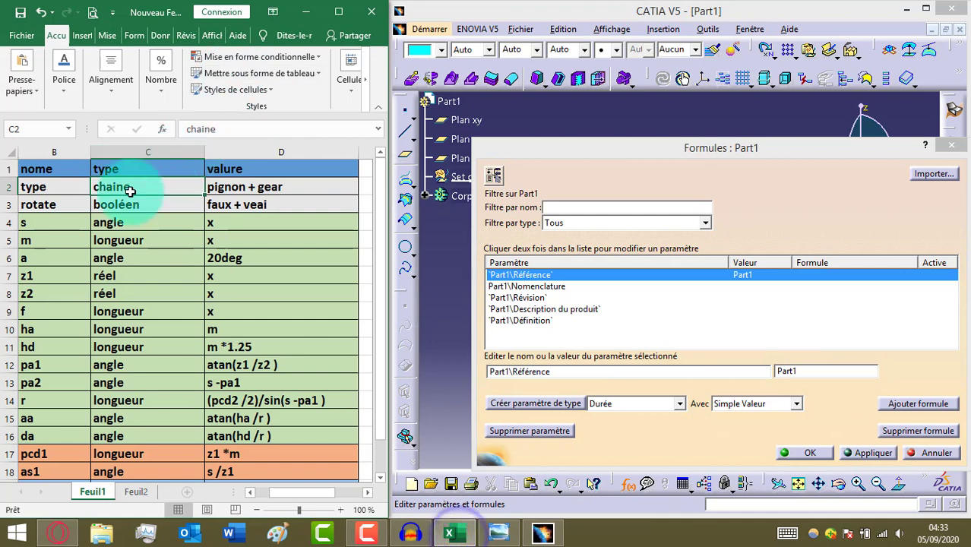
Step: Create a Chaîne parameter in the part and name it type
left_click(618, 398)
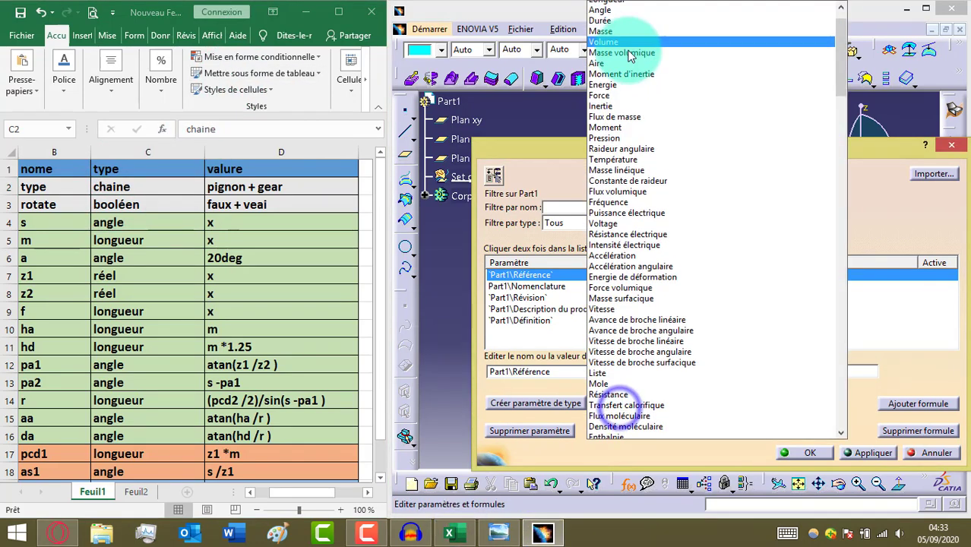
left_click(612, 27)
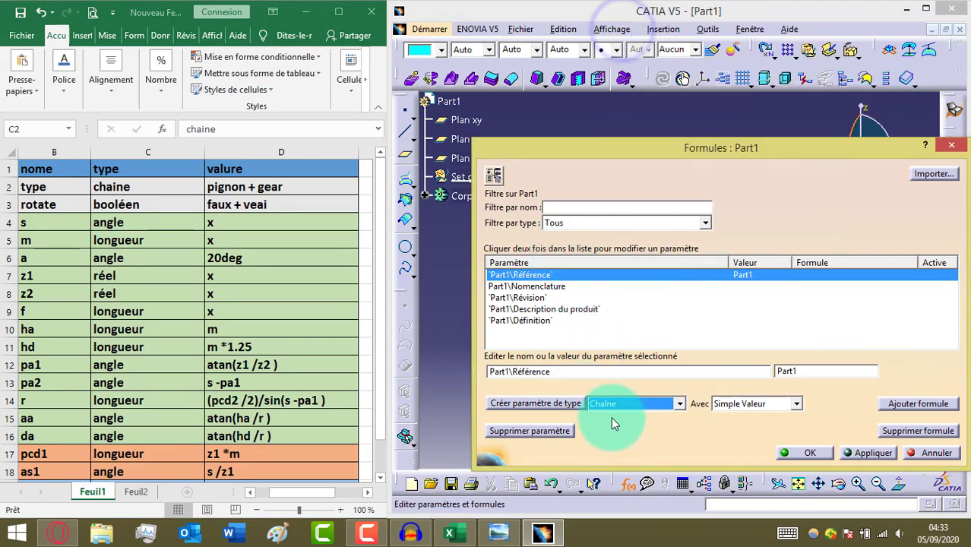
left_click(552, 405)
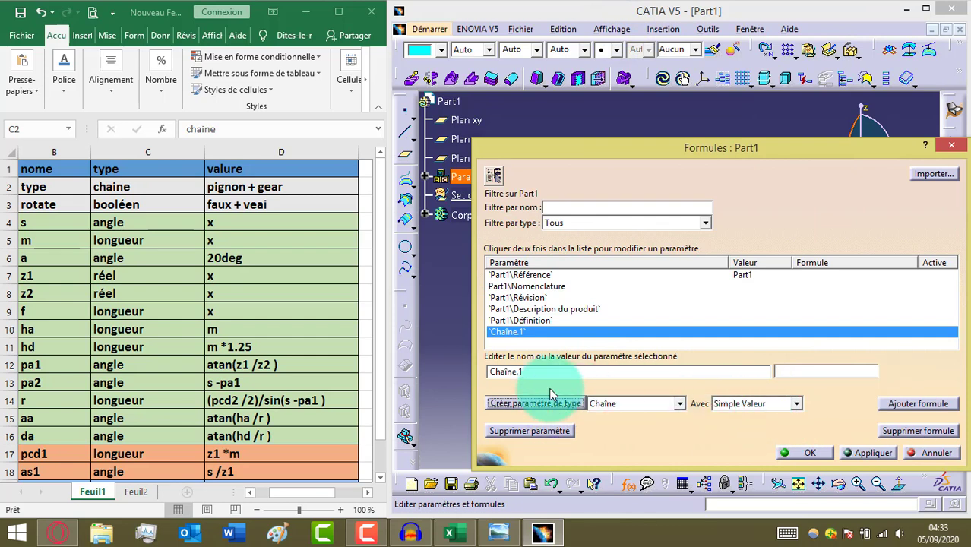
double_click(538, 370)
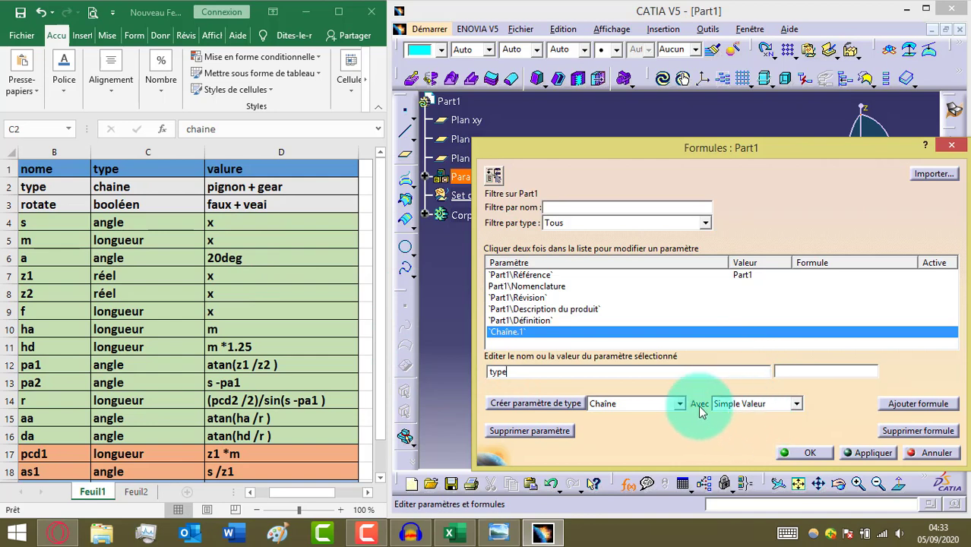
Step: Choose Valeurs Multiples and add pignon as the first entry in the type parameter's value list
left_click(796, 404)
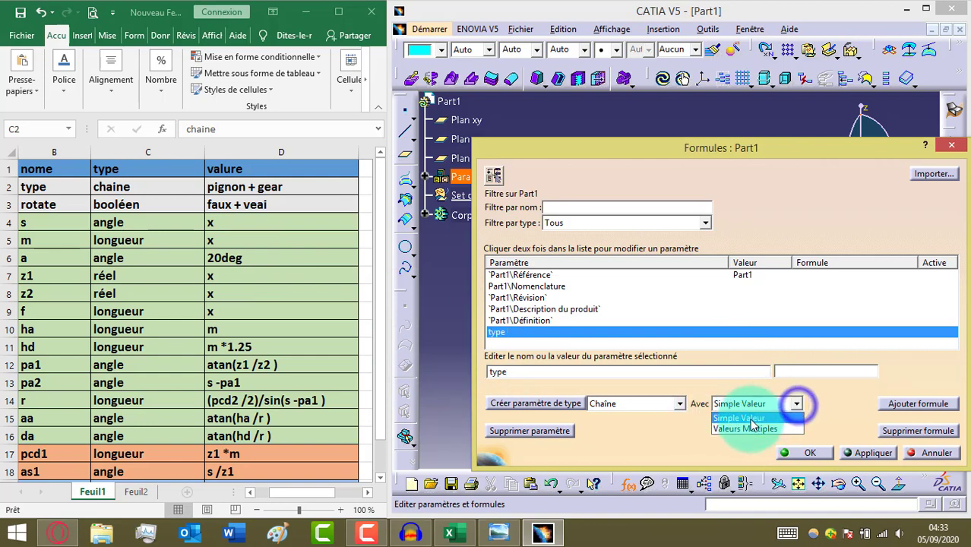
left_click(735, 430)
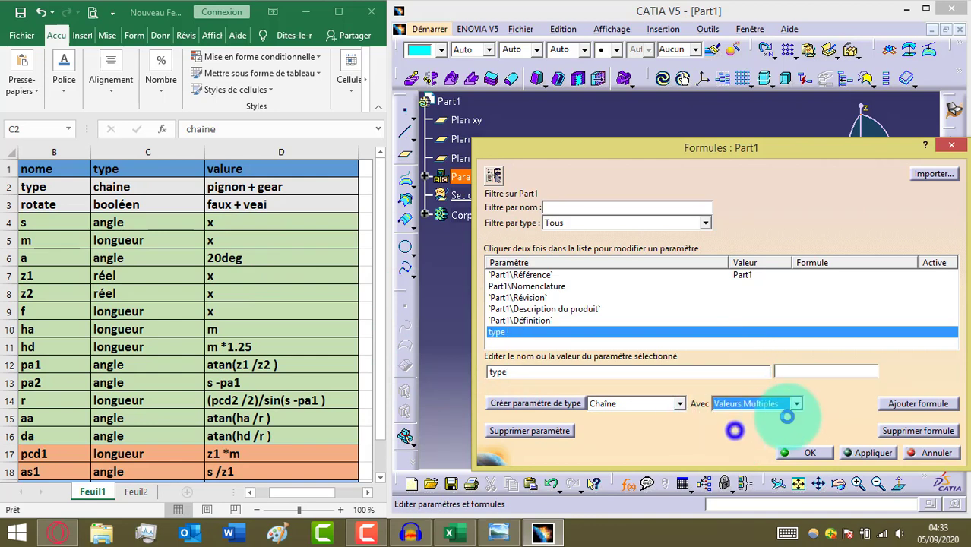
right_click(806, 372)
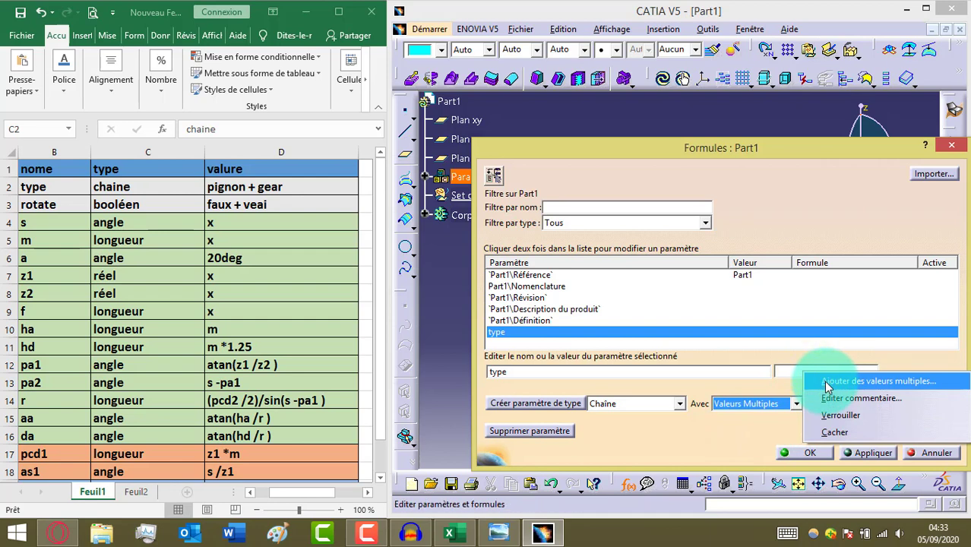
left_click(827, 387)
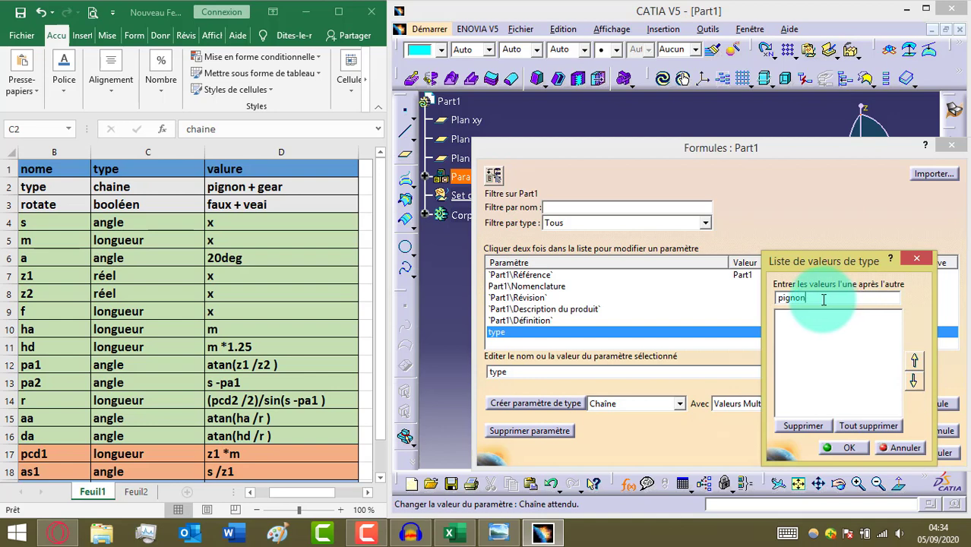
Step: Add gear as the second entry in the type parameter's value list, accept the list and keep pignon as the value
left_click(253, 493)
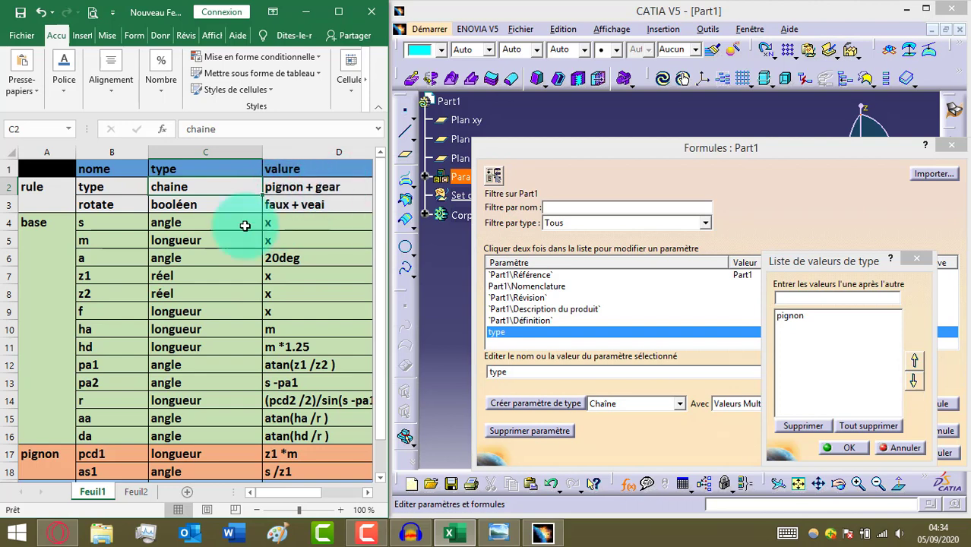
scroll(173, 259, "down", 2)
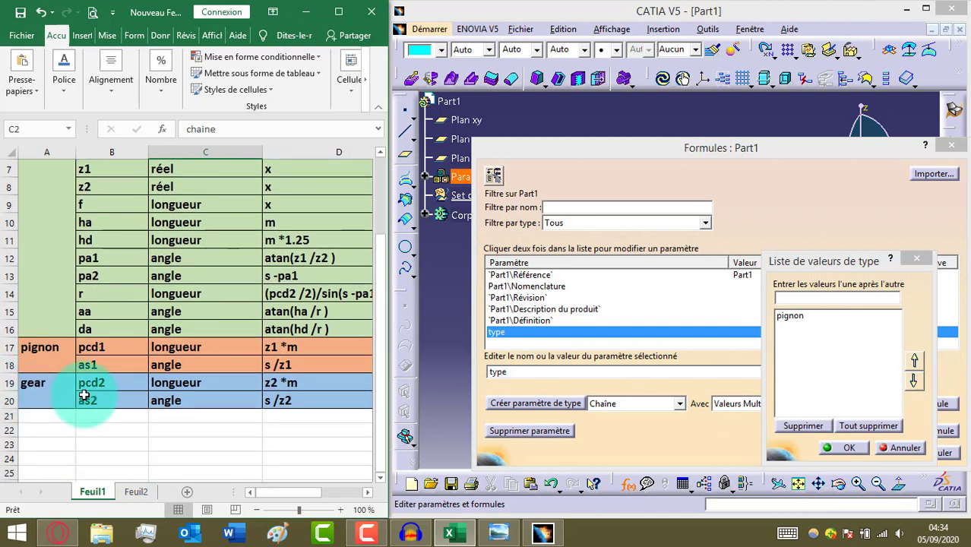
scroll(114, 403, "up", 2)
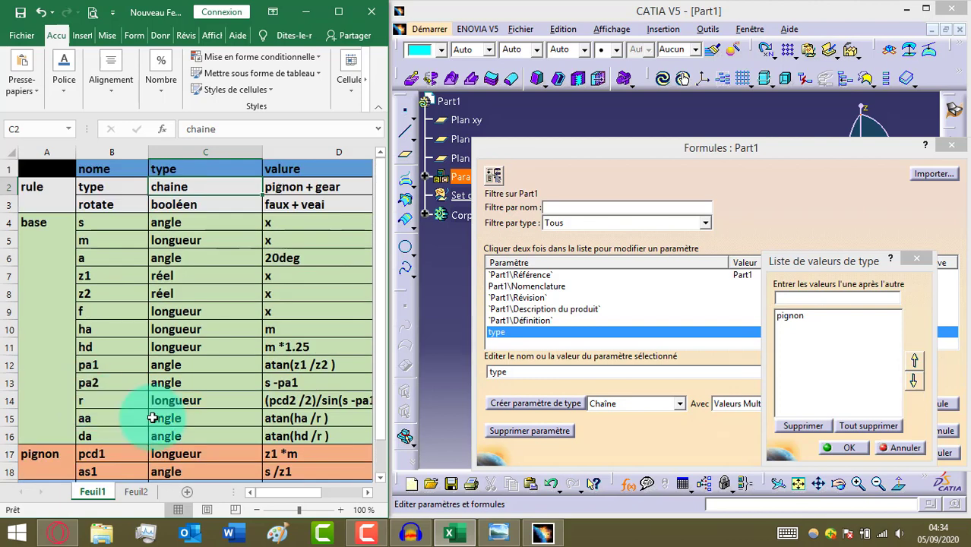
left_click(368, 493)
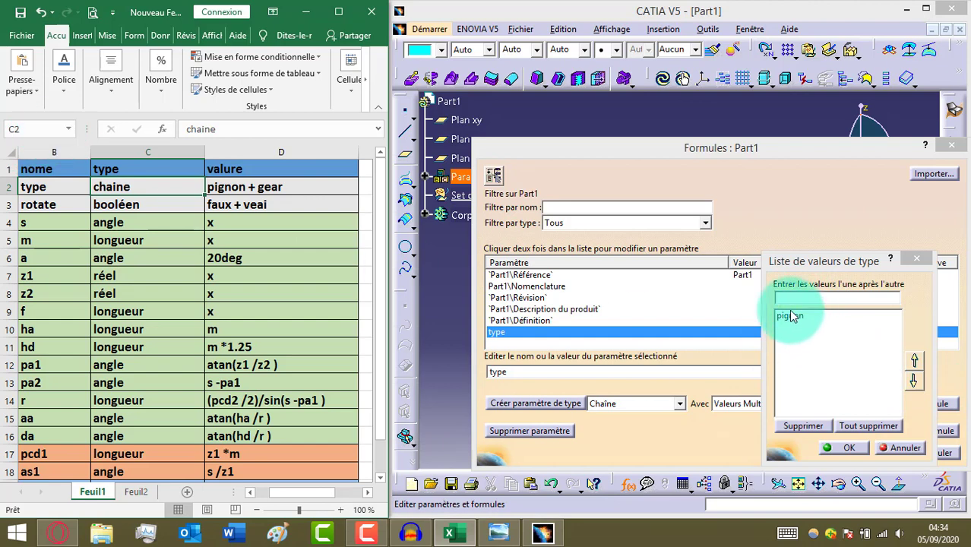
left_click(829, 309)
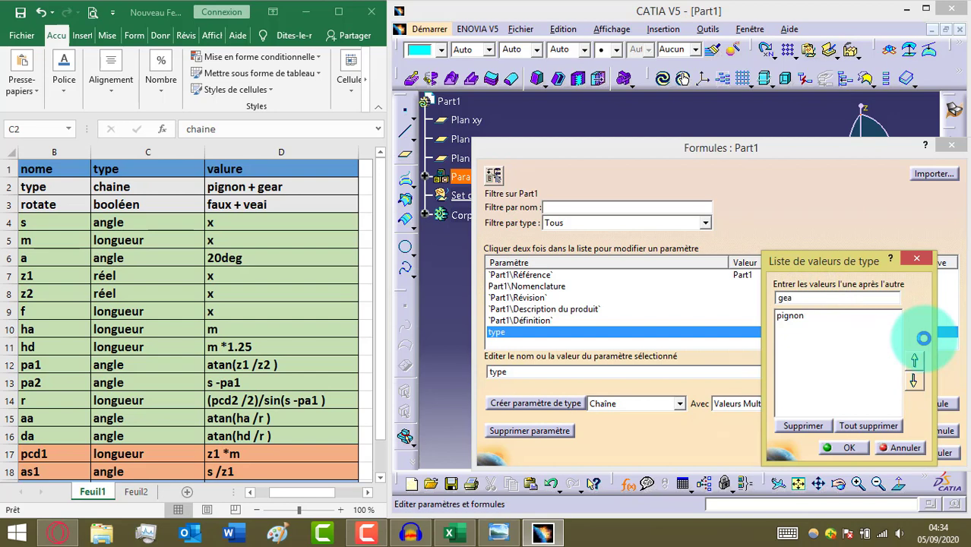
left_click(914, 380)
left_click(849, 448)
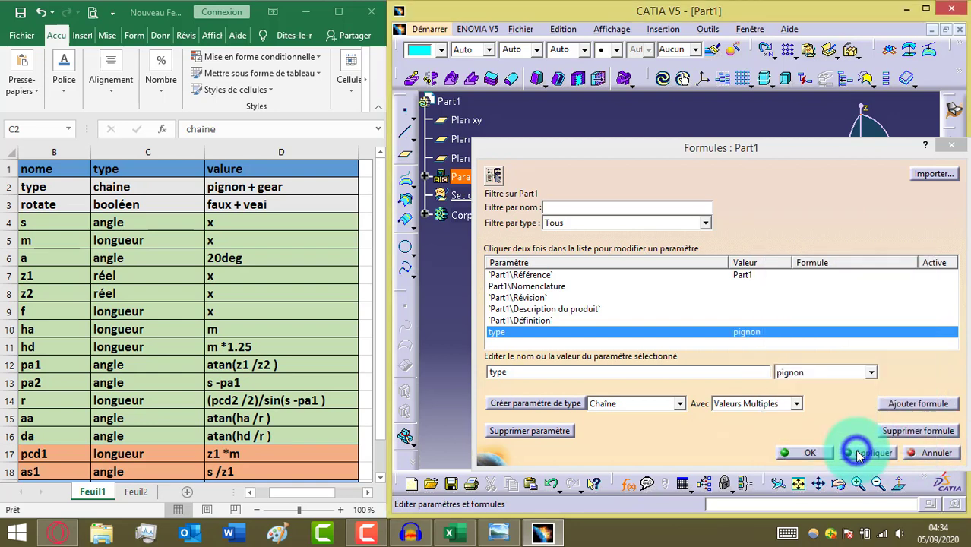
left_click(869, 372)
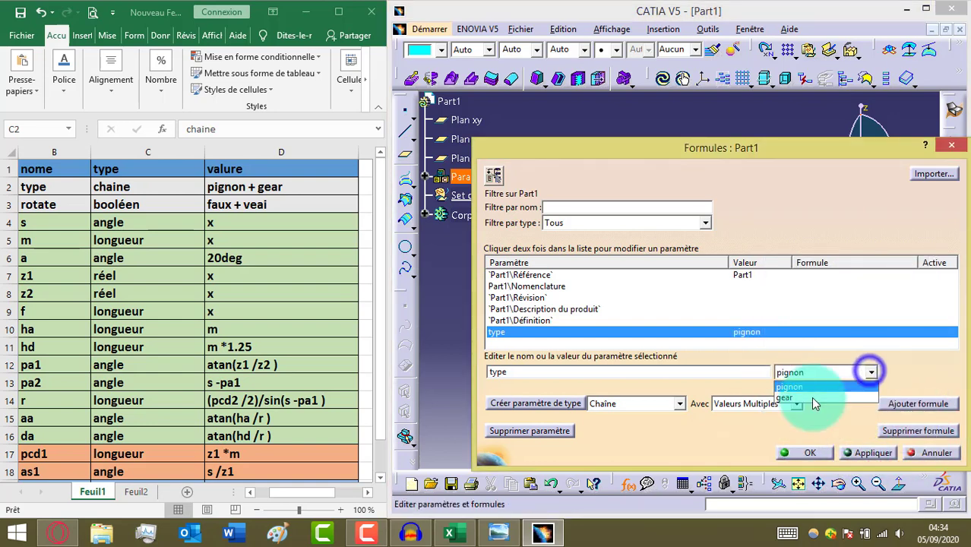
left_click(869, 372)
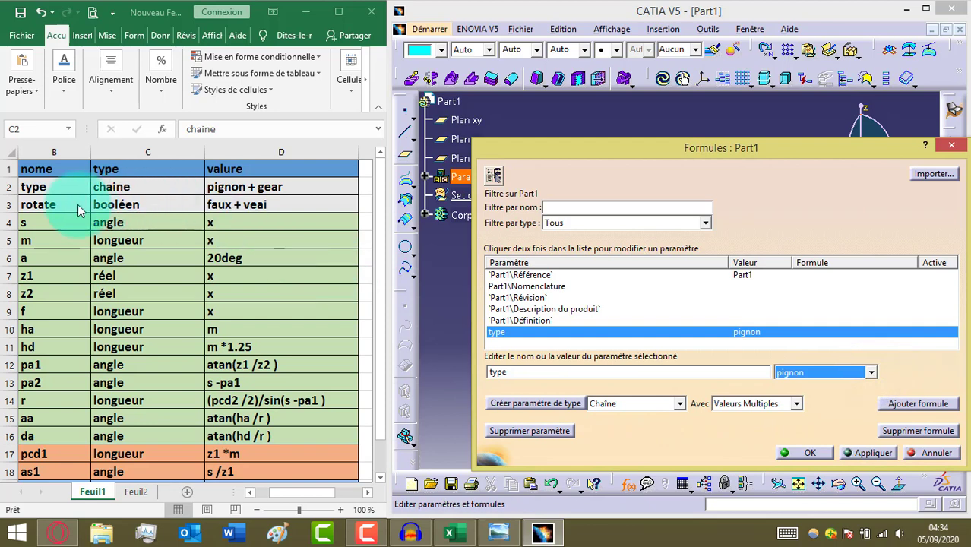
Step: Create a Booléen parameter and name it rotate, copying the name from the spreadsheet
left_click(625, 401)
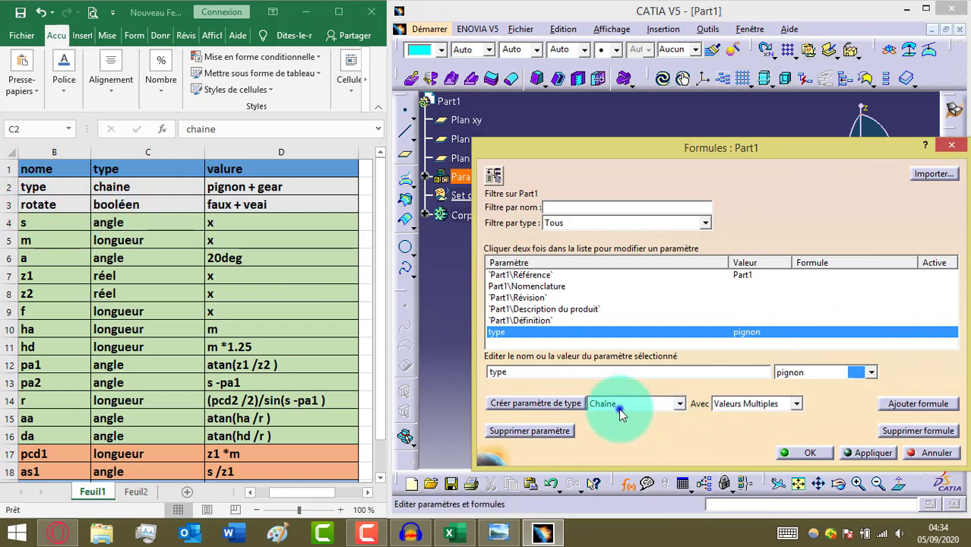
scroll(634, 31, "up", 2)
left_click(637, 16)
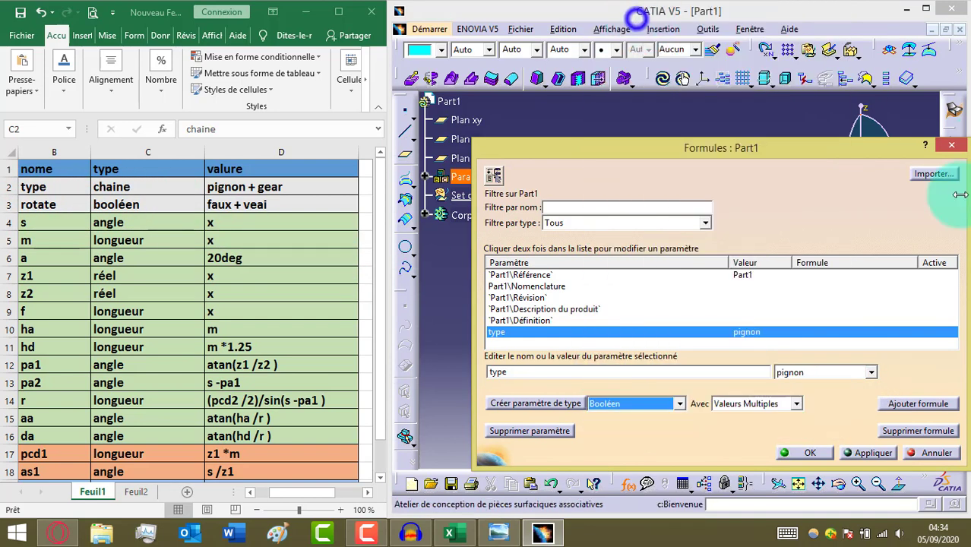
left_click(538, 403)
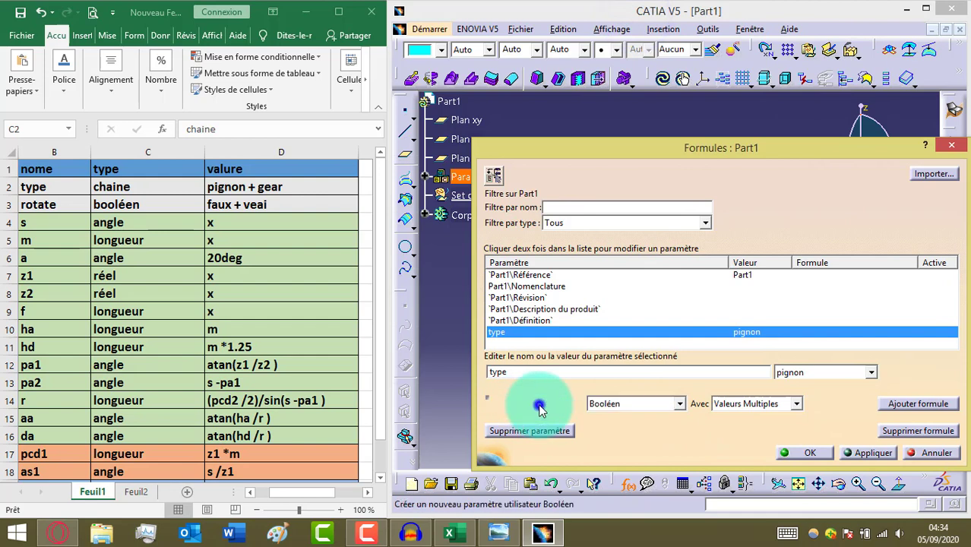
left_click(55, 206)
double_click(54, 206)
double_click(55, 206)
key("ctrl+c")
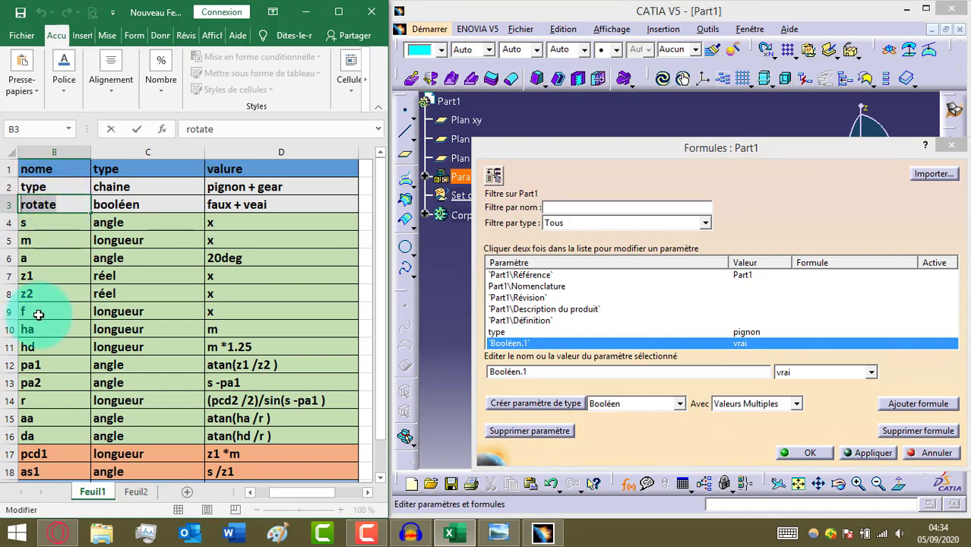
left_click(523, 371)
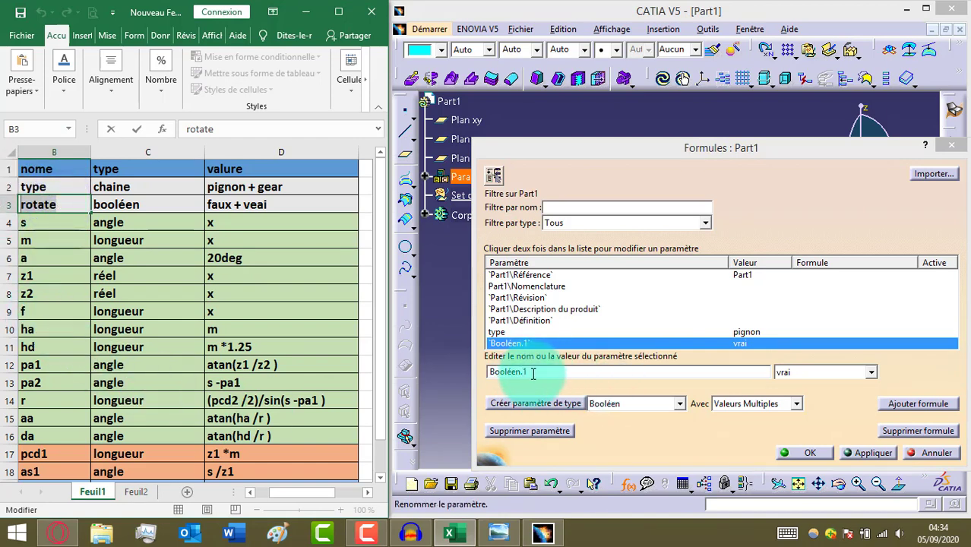
double_click(532, 372)
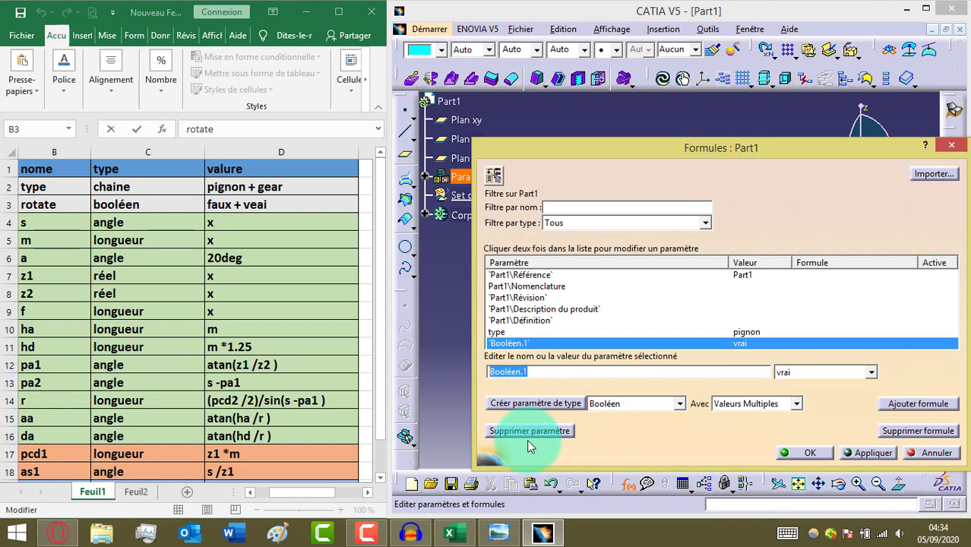
key("ctrl+v")
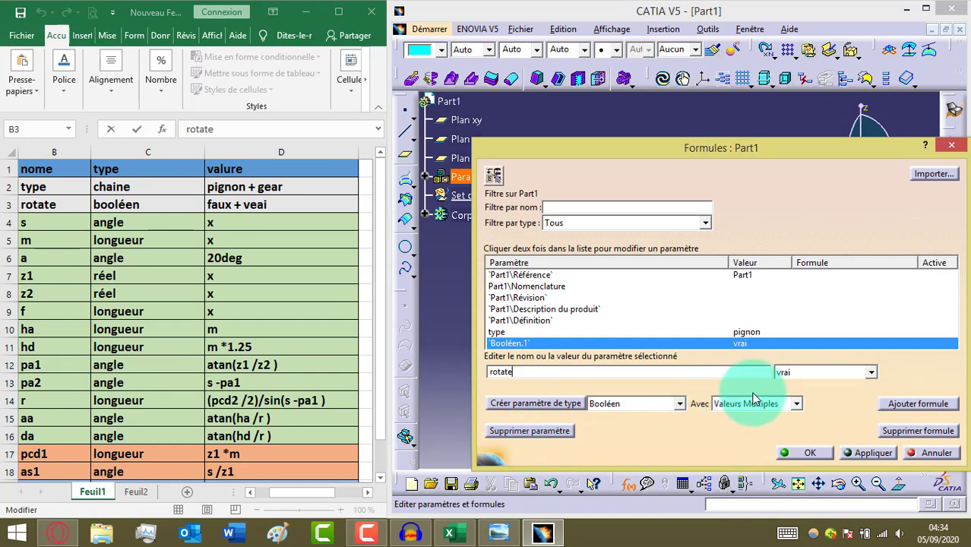
Step: Try the faux value for the rotate parameter and return it to vrai
left_click(870, 372)
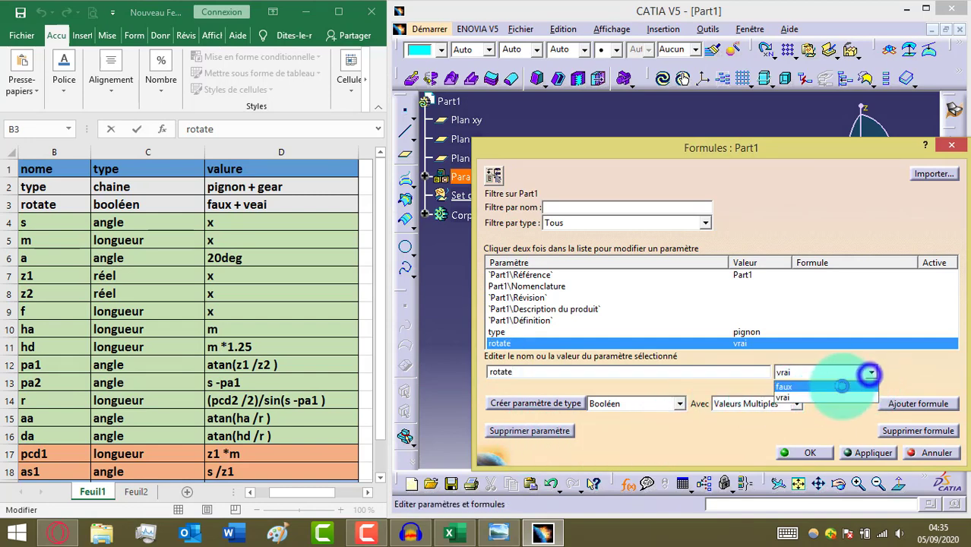
left_click(843, 386)
left_click(870, 373)
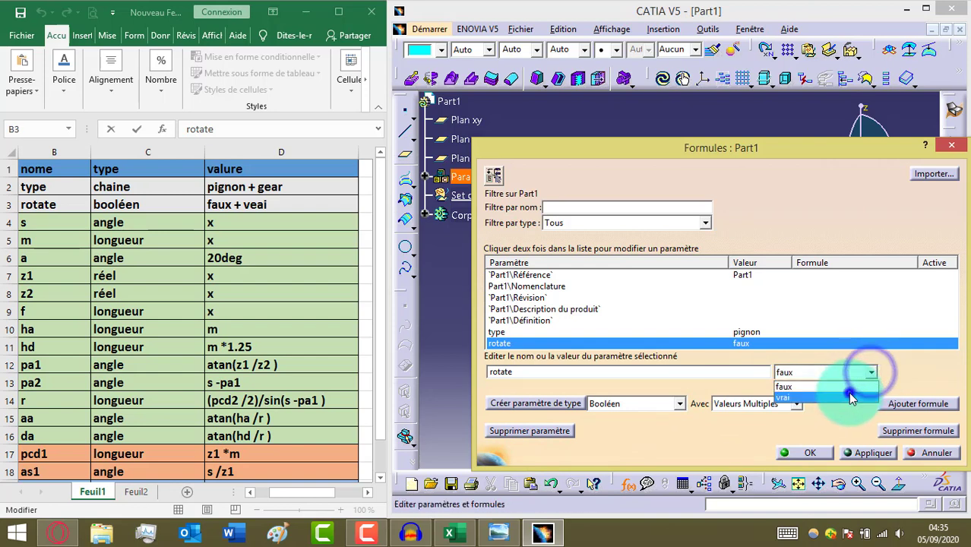
left_click(850, 397)
left_click(869, 372)
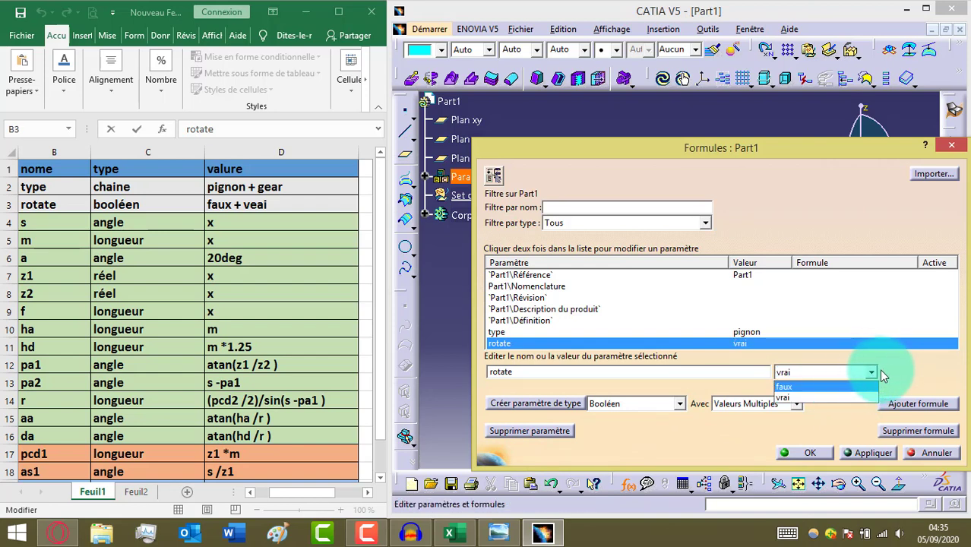
left_click(871, 372)
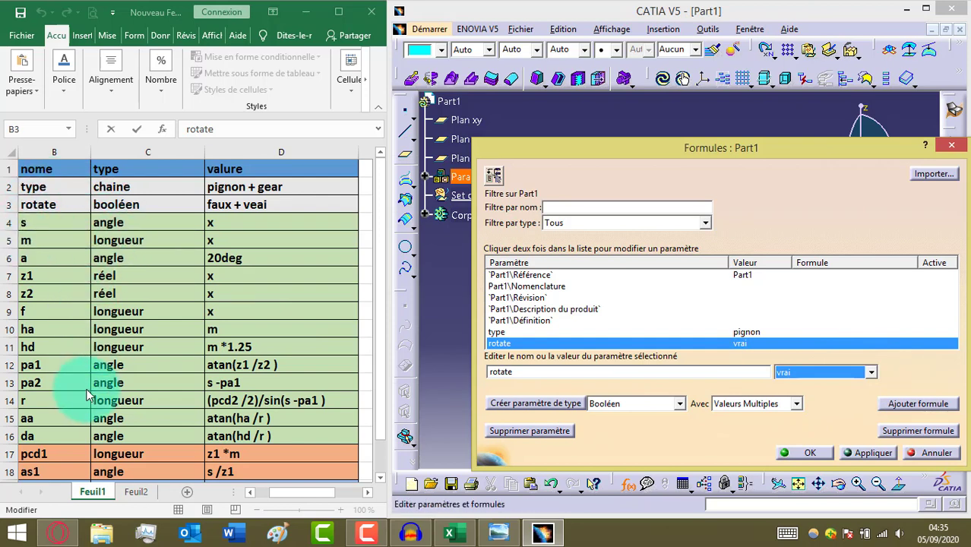
Step: Create an Angle parameter without a value list, switch to Simple Valeur and set its value to 90deg
scroll(631, 15, "up", 3)
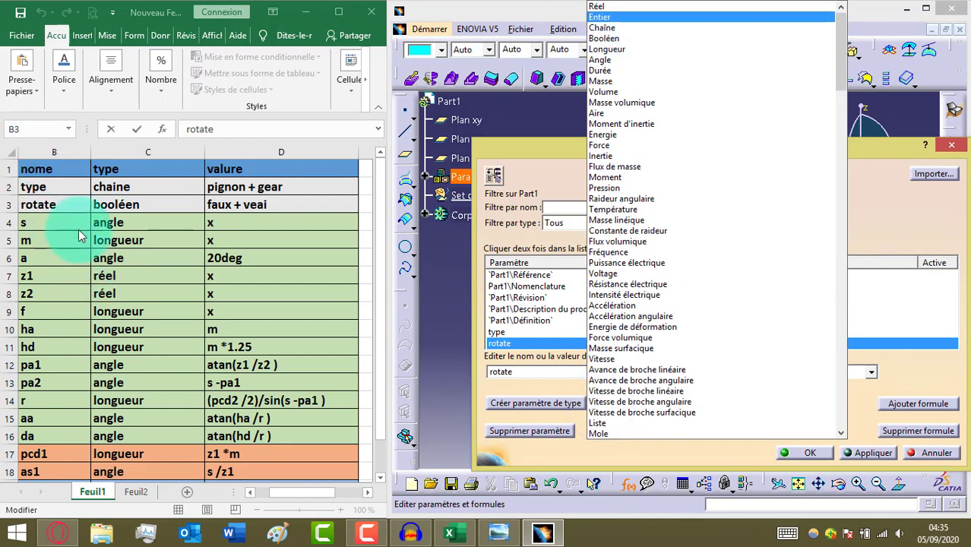
left_click(613, 59)
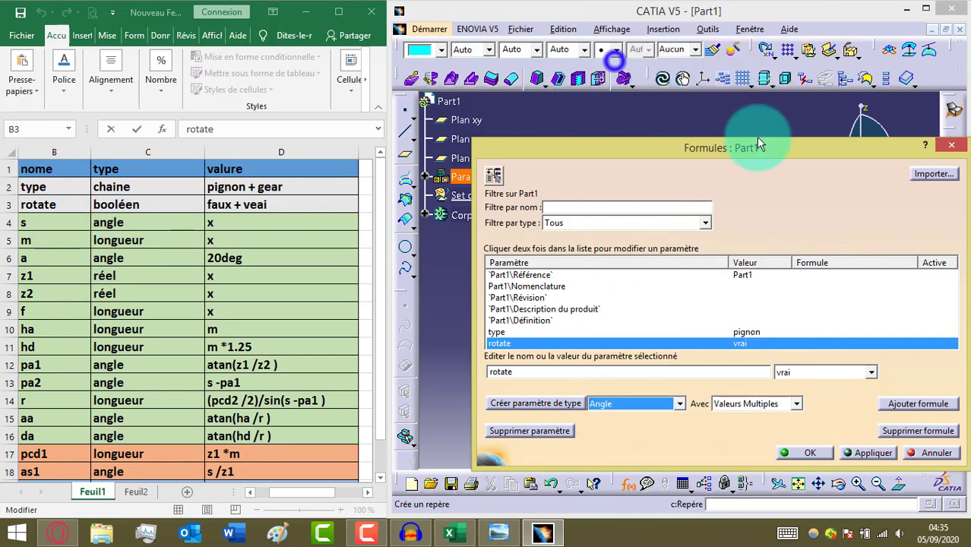
left_click(559, 404)
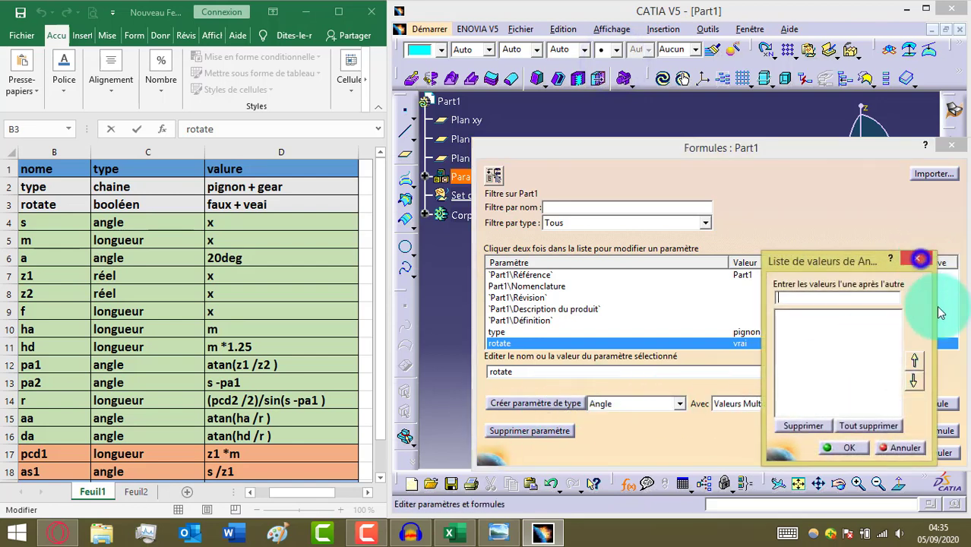
left_click(903, 448)
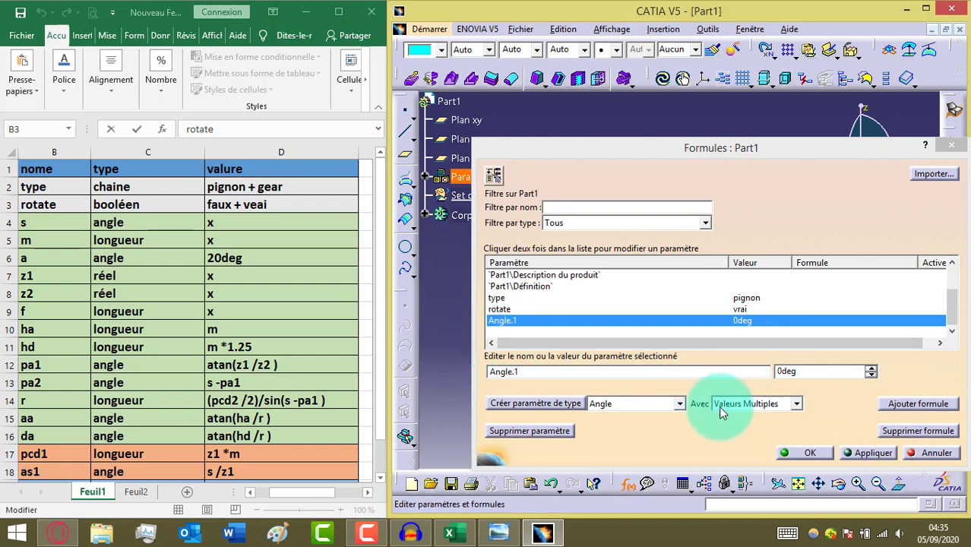
left_click(796, 406)
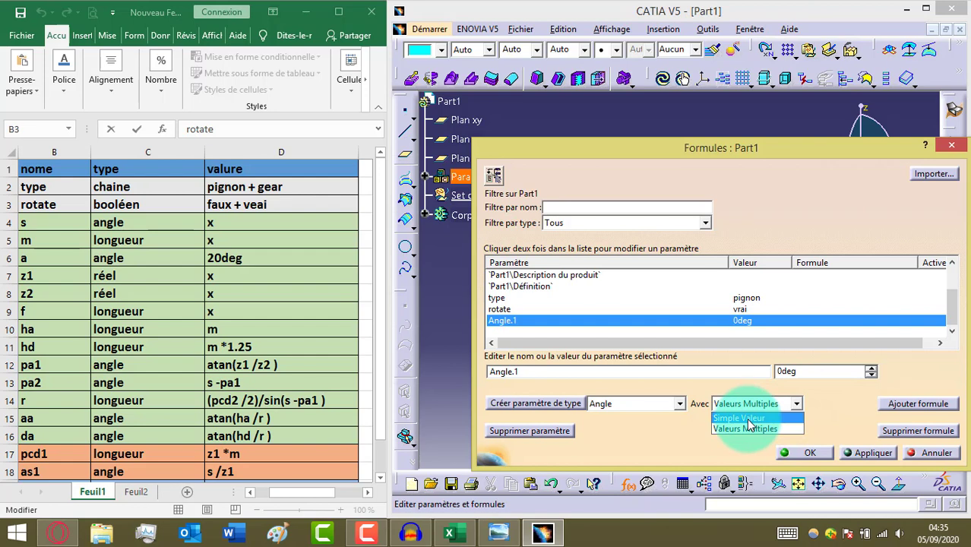
double_click(806, 371)
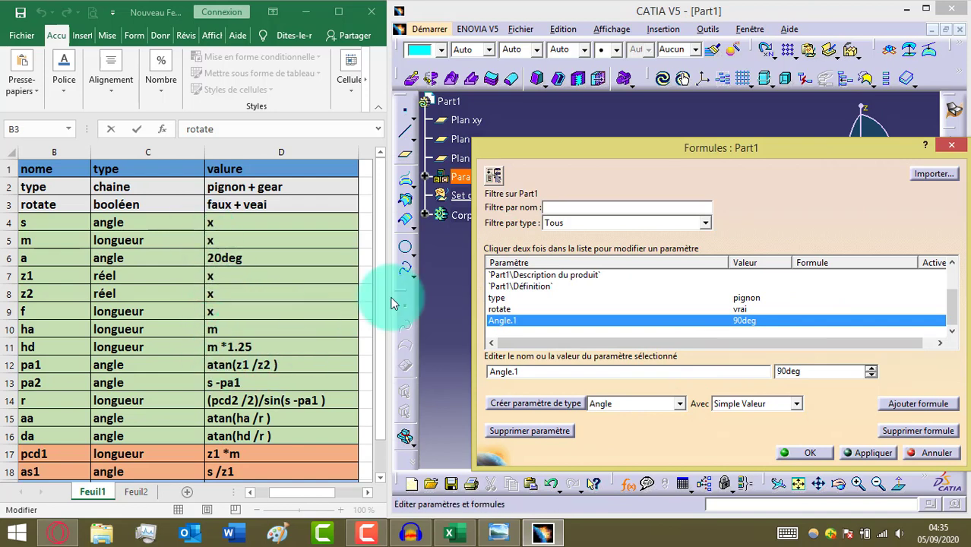
Step: Expand the Paramètres branch of the tree, move the formula editor clear of it and rename the 90deg angle parameter s
left_click(425, 177)
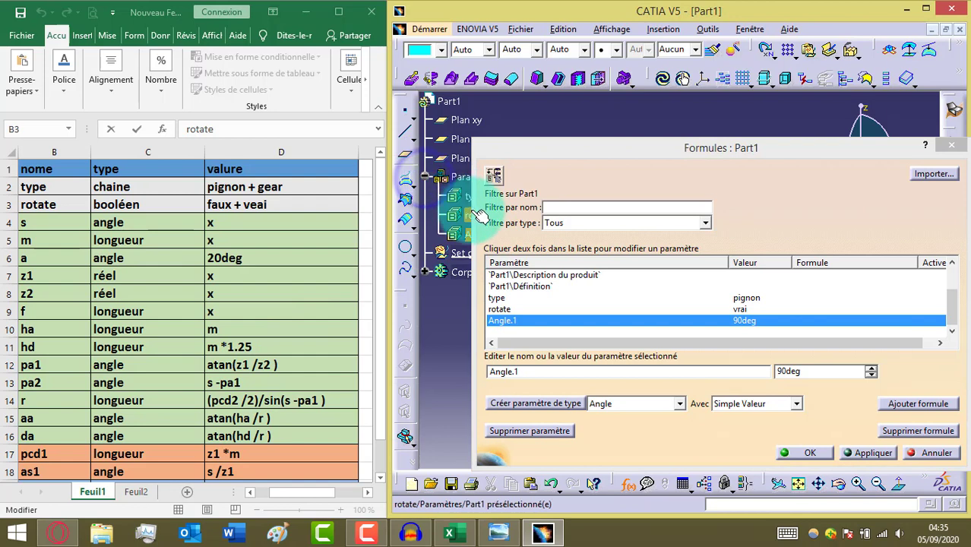
left_click_drag(480, 215, 528, 217)
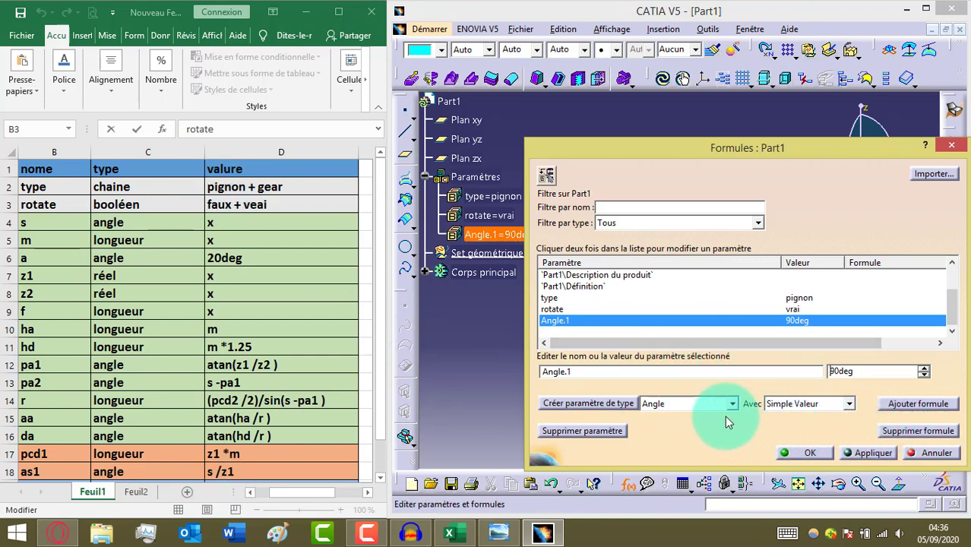
left_click_drag(571, 371, 445, 369)
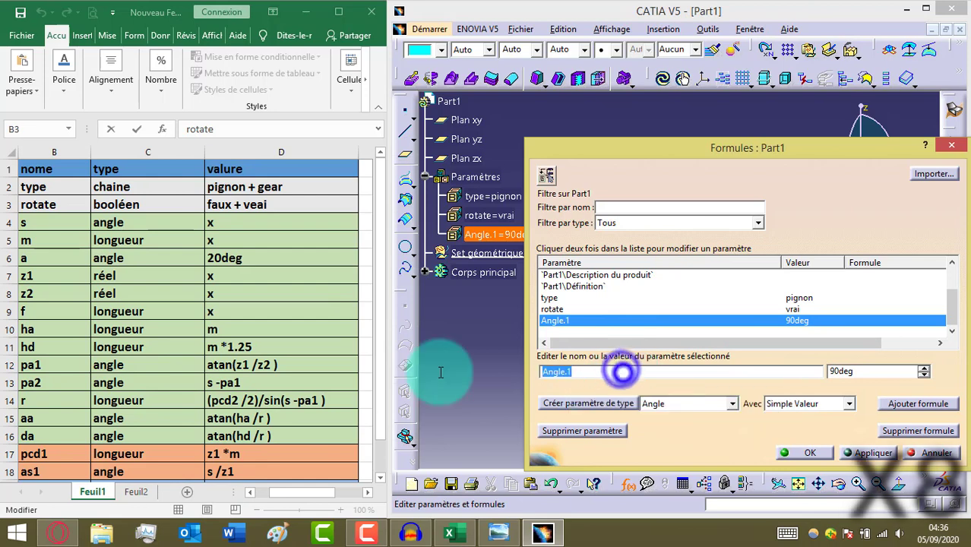
type("s")
Step: Create a Longueur parameter named m with a value of 3,5mm
left_click(687, 403)
left_click(661, 406)
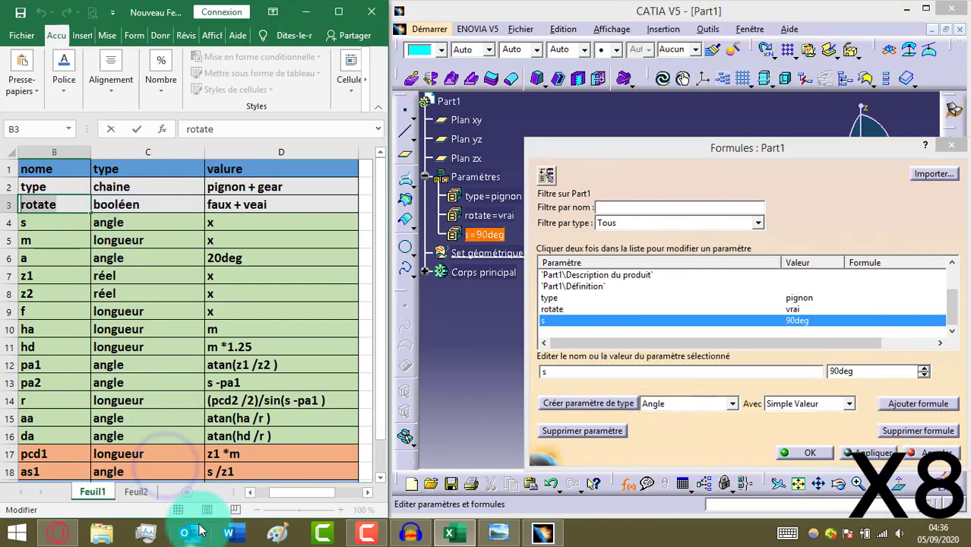
left_click(688, 403)
left_click(711, 19)
left_click(589, 403)
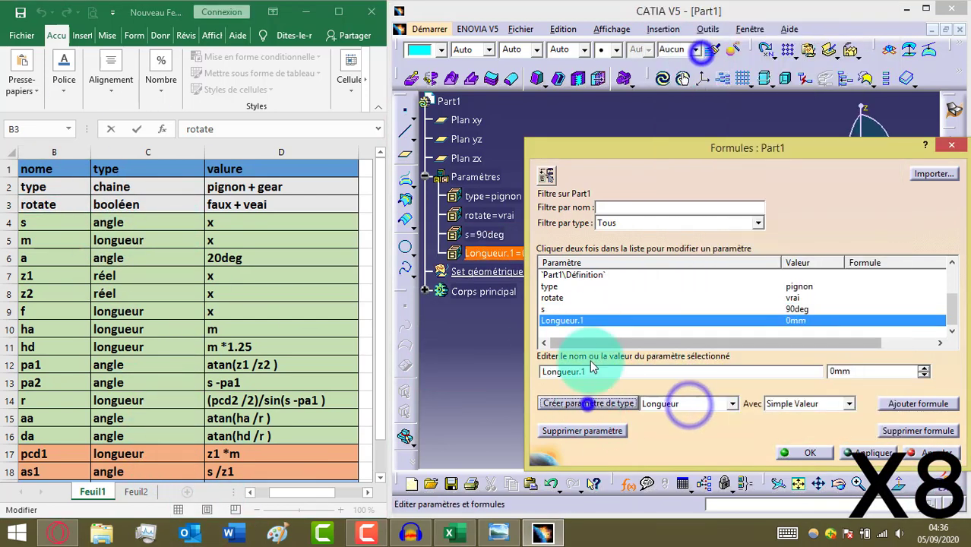
double_click(593, 372)
type("m")
double_click(874, 371)
type("3,5")
key("Return")
Step: Create an Angle parameter named a with a value of 20deg
left_click(688, 403)
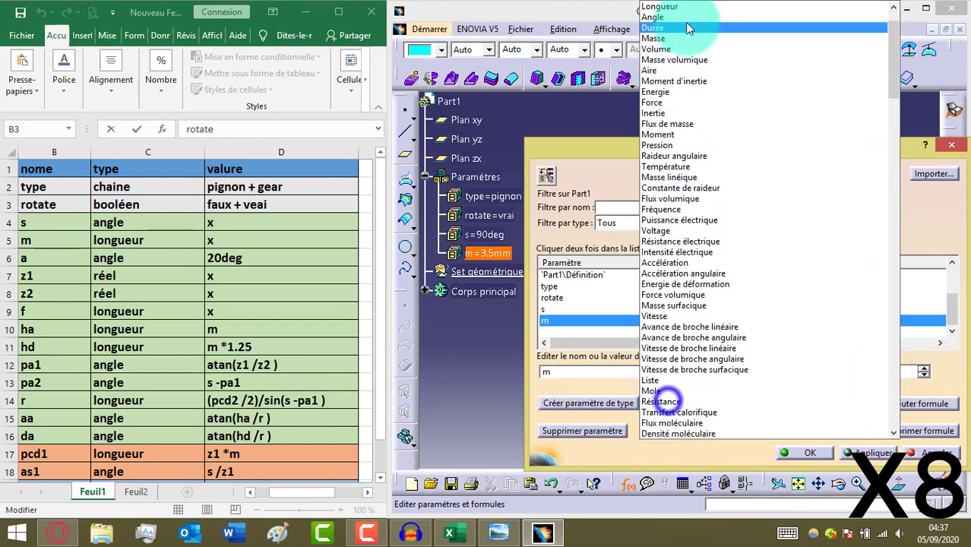
left_click(687, 19)
left_click(589, 403)
double_click(579, 371)
type("a")
double_click(874, 371)
type("20")
key("Return")
Step: Create a Réel parameter named z1 with a value of 25
left_click(687, 403)
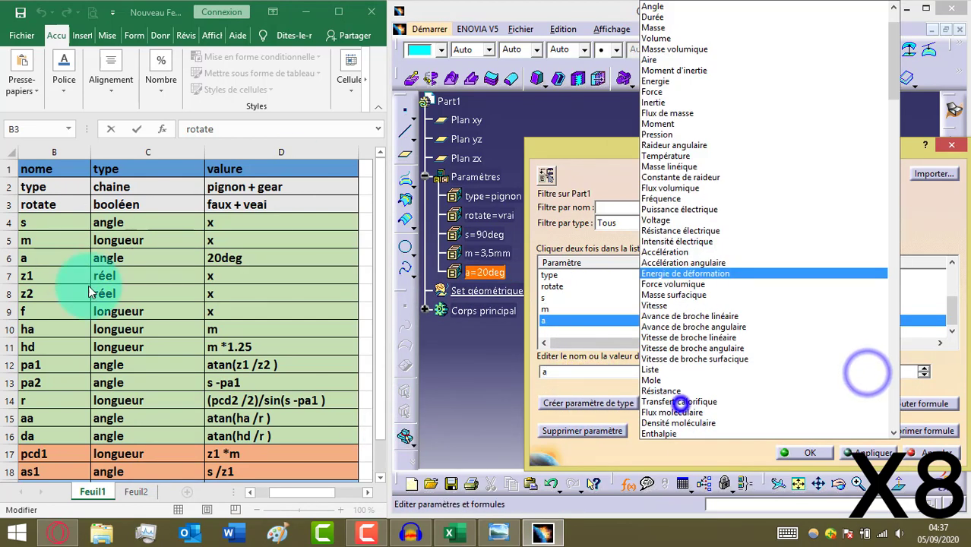
left_click(674, 12)
left_click(617, 403)
double_click(593, 372)
type("z1")
double_click(861, 371)
type("25")
key("Return")
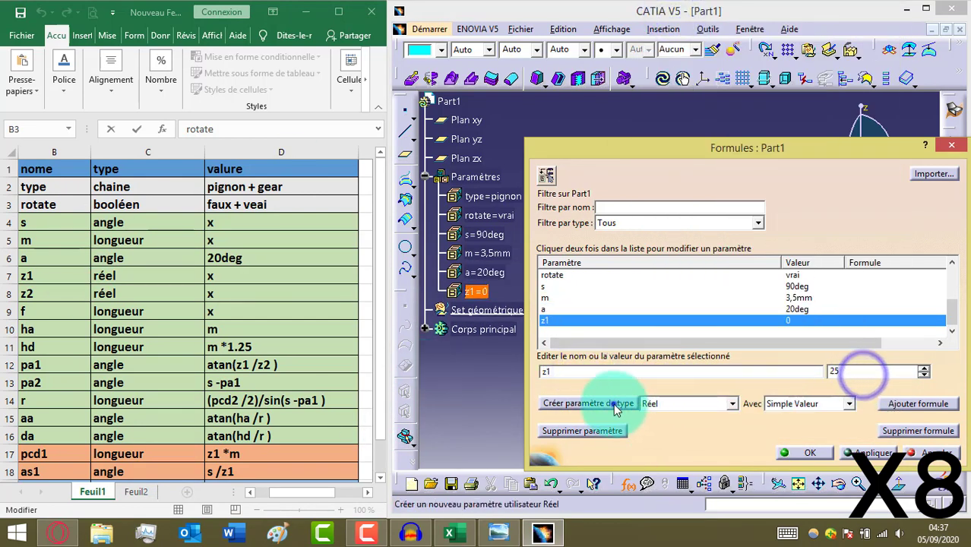
Step: Create another Réel parameter named z2 with a value of 40
left_click(616, 403)
double_click(630, 372)
type("z2")
double_click(873, 371)
type("40")
key("Return")
Step: Create a Longueur parameter named f with a value of 30mm
left_click(687, 403)
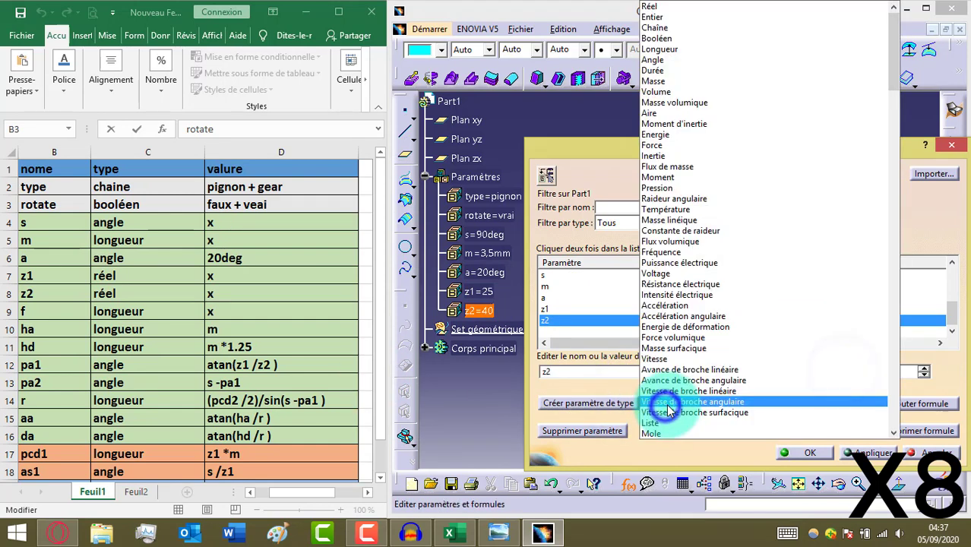
left_click(704, 49)
left_click(602, 403)
type("f")
double_click(867, 370)
type("30mm")
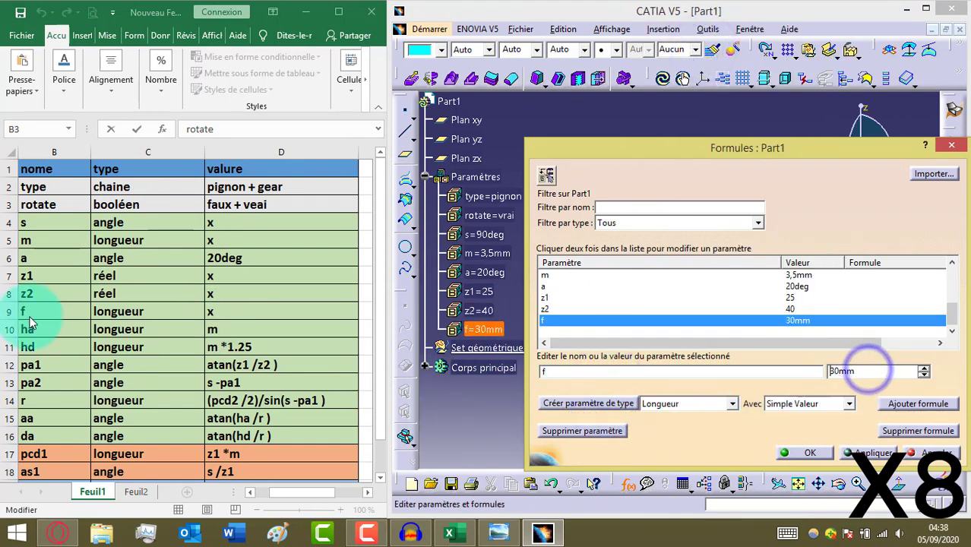
Step: Create a Longueur parameter named ha driven by the formula m
left_click(617, 403)
double_click(597, 371)
type("ha")
double_click(867, 371)
left_click(917, 404)
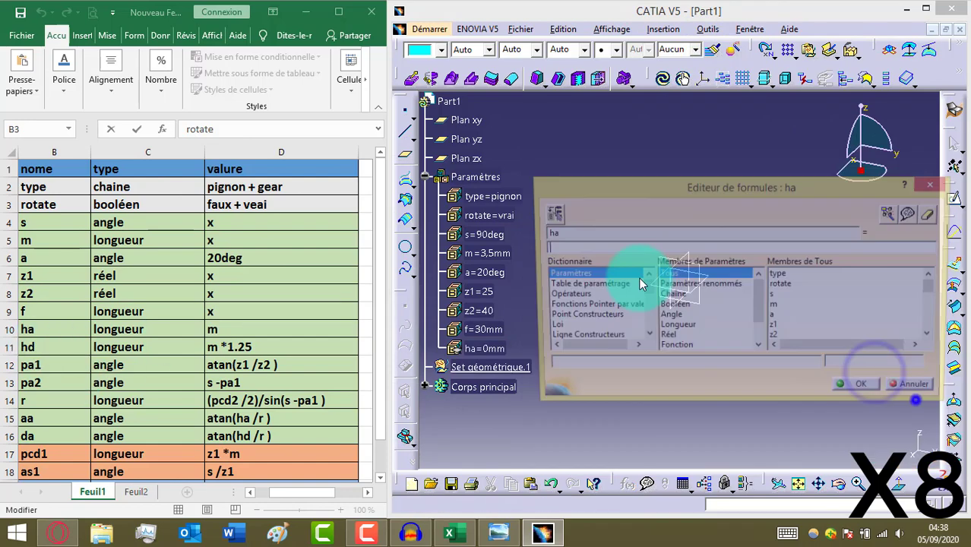
double_click(773, 303)
left_click(860, 384)
Step: Create a Longueur parameter named hd driven by the formula m *1.25
left_click(623, 404)
double_click(591, 371)
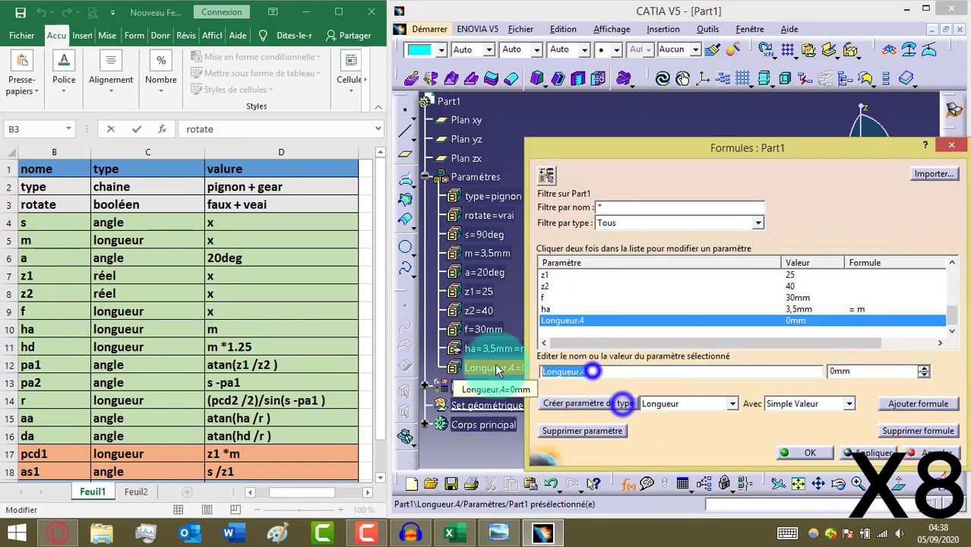
type("hd")
left_click(918, 404)
left_click(486, 253)
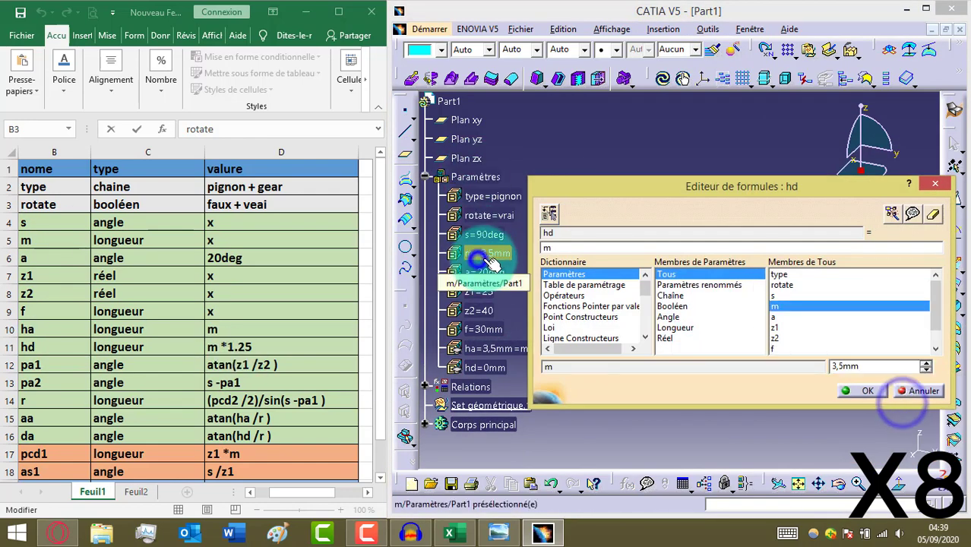
type("*1.25")
left_click(861, 393)
Step: Create an Angle parameter named pa1 driven by the formula atan(z1 /z2 )
left_click(732, 403)
left_click(683, 68)
left_click(627, 403)
type("pa1")
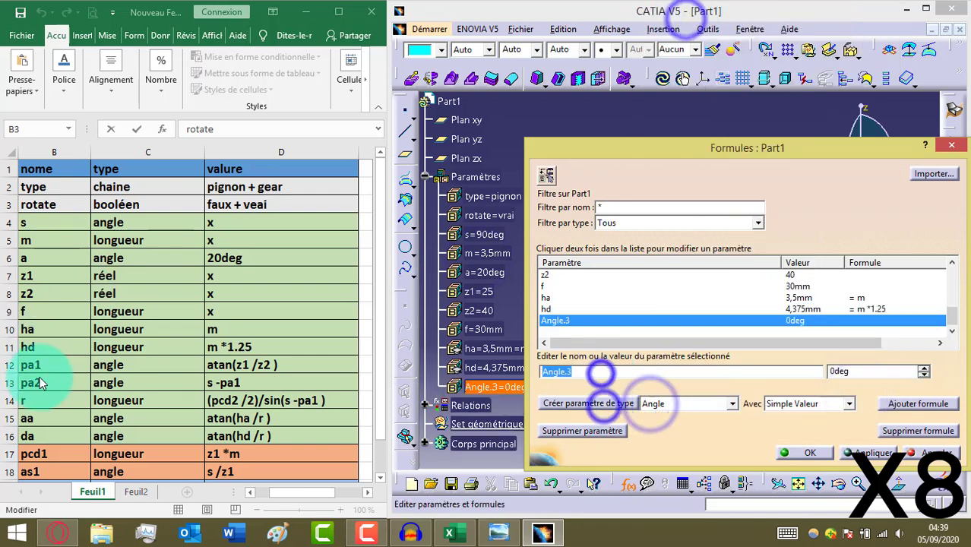
left_click(918, 403)
type("atan")
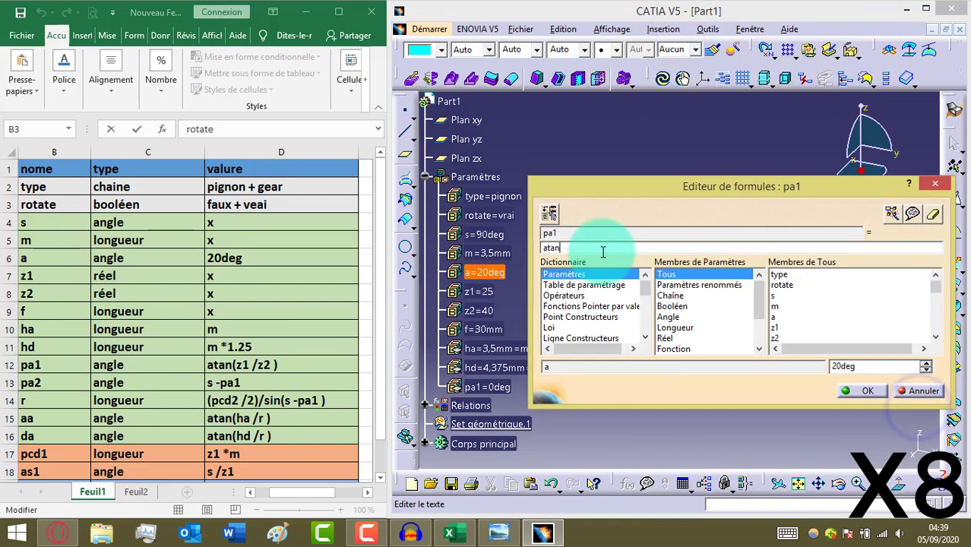
type("(")
left_click(478, 291)
type("/")
left_click(478, 310)
type(")")
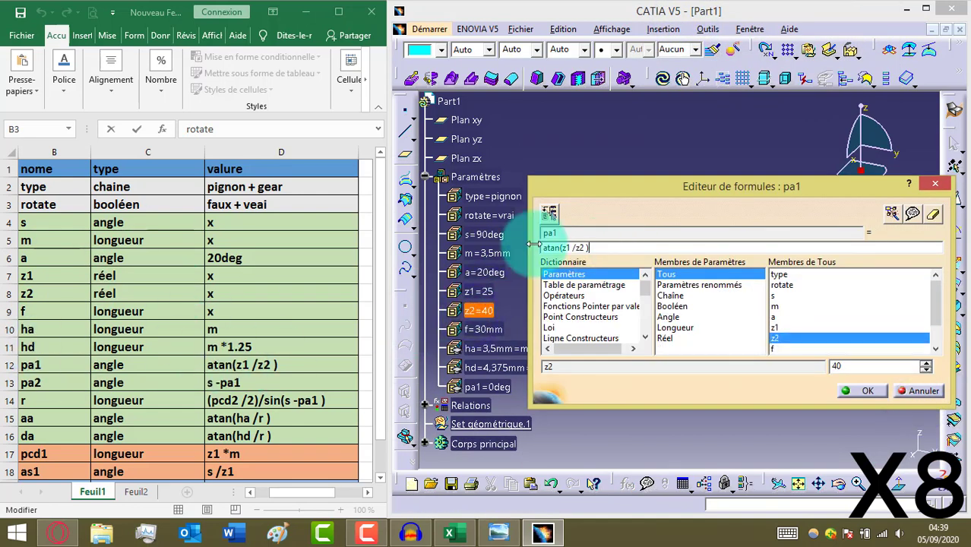
left_click(862, 391)
Step: Create another Angle parameter named pa2 driven by the formula s -pa1
left_click(589, 403)
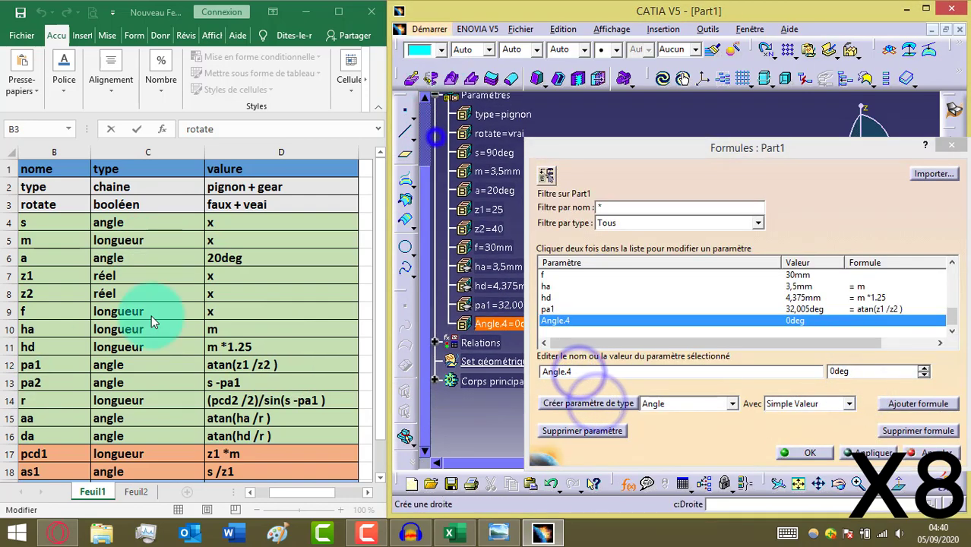
double_click(585, 372)
type("pa2")
left_click(918, 404)
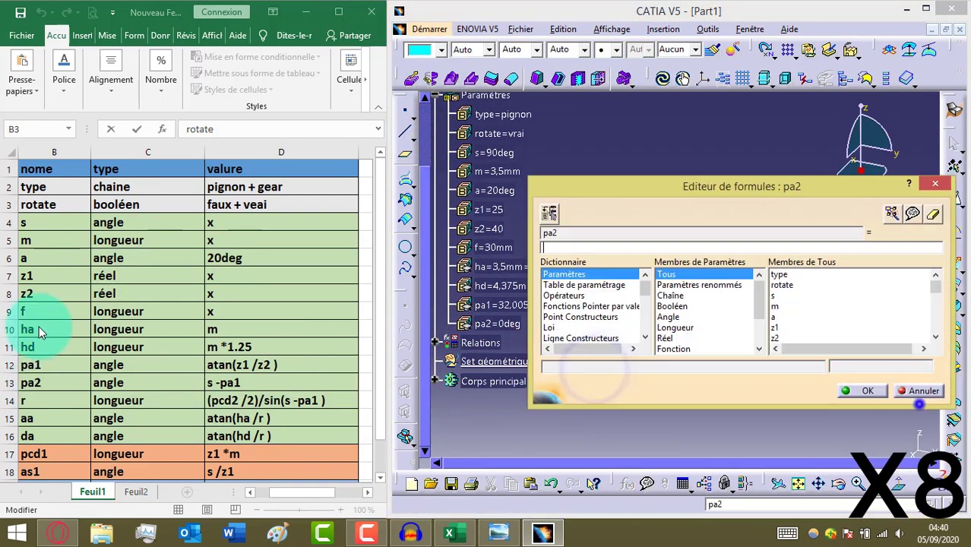
left_click(492, 154)
type("-")
left_click(501, 304)
left_click(862, 391)
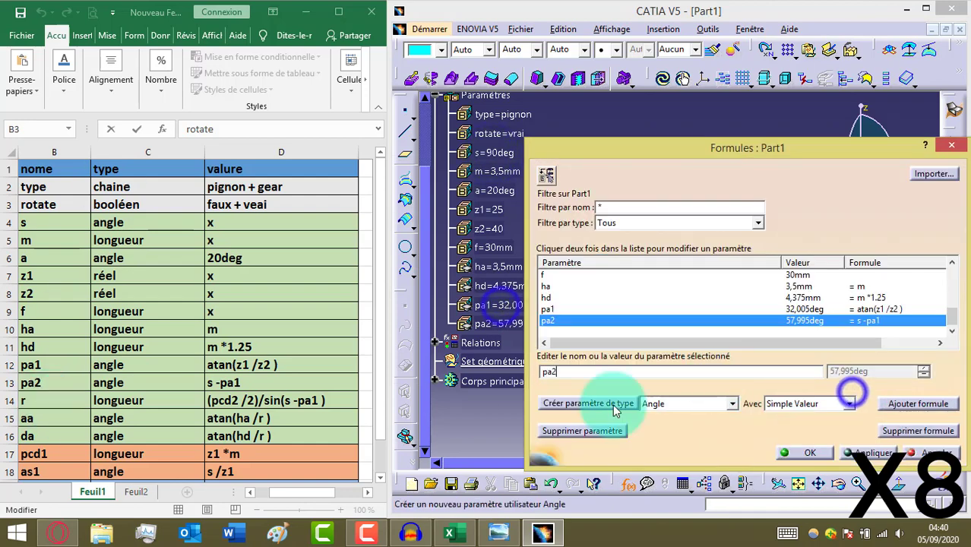
Step: Create a Longueur parameter named r without entering a formula
left_click(688, 404)
left_click(671, 228)
left_click(589, 403)
double_click(584, 371)
type("r")
left_click(918, 403)
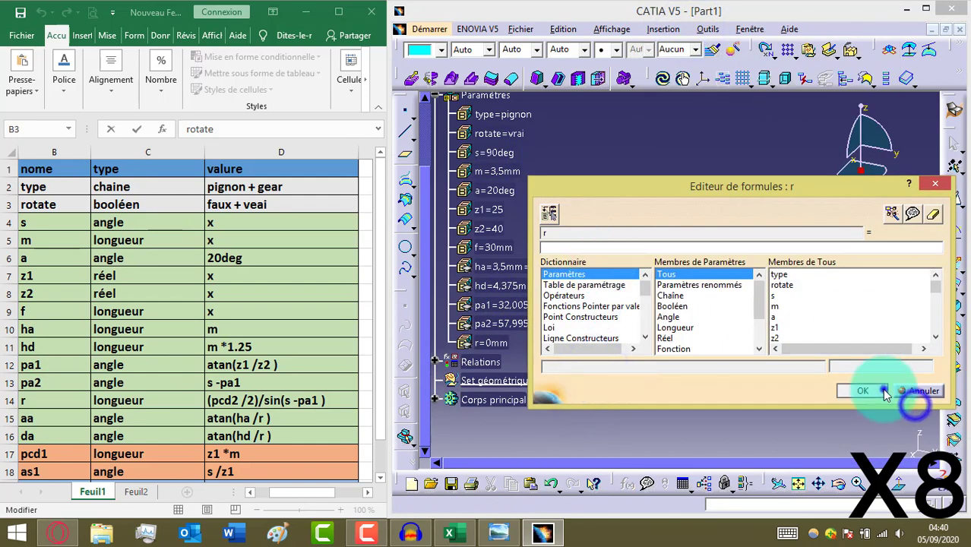
left_click(884, 392)
Step: Create two Angle parameters named aa and da without formulas
left_click(688, 403)
left_click(711, 14)
left_click(590, 404)
double_click(587, 371)
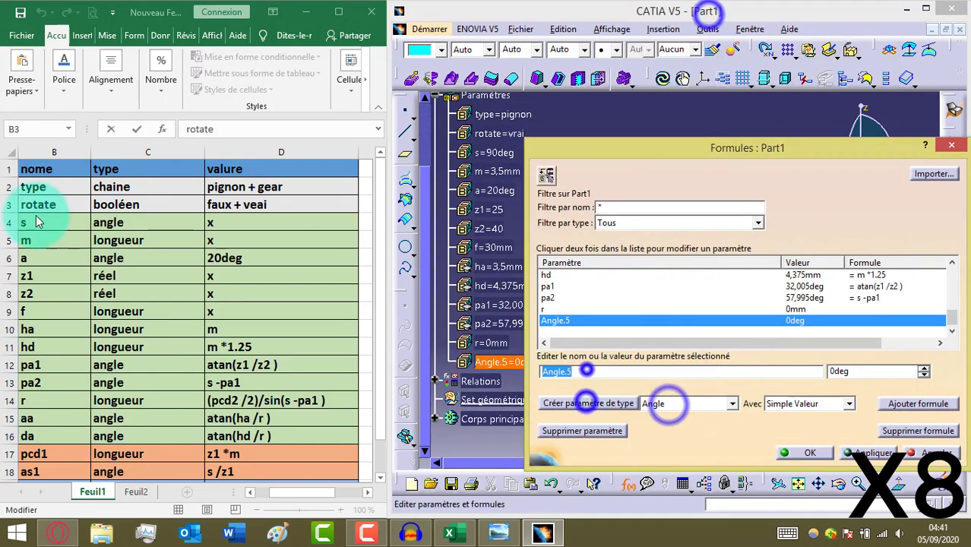
type("aa")
left_click(625, 403)
double_click(585, 371)
type("da")
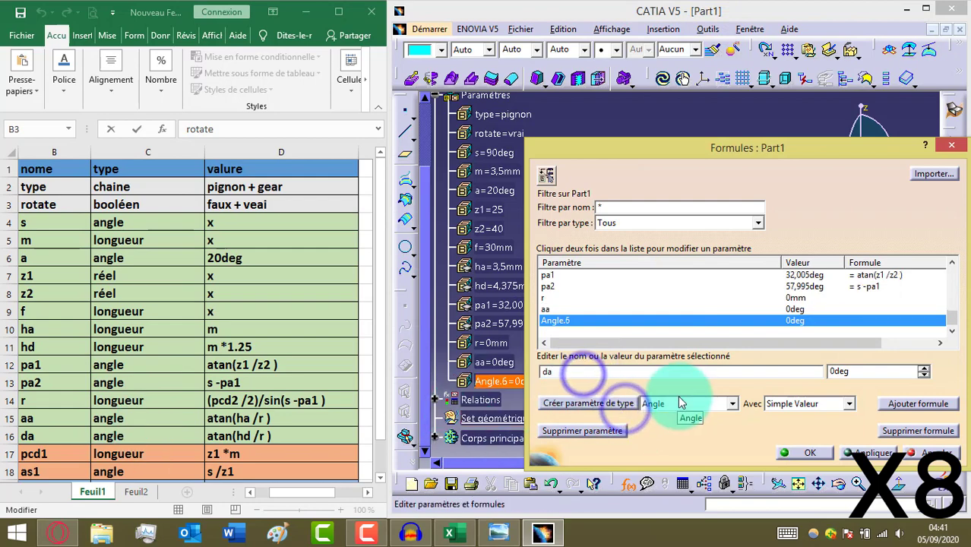
Step: Create a Longueur parameter named pcd1 driven by the formula z1 *m
left_click(661, 406)
left_click(694, 26)
left_click(590, 403)
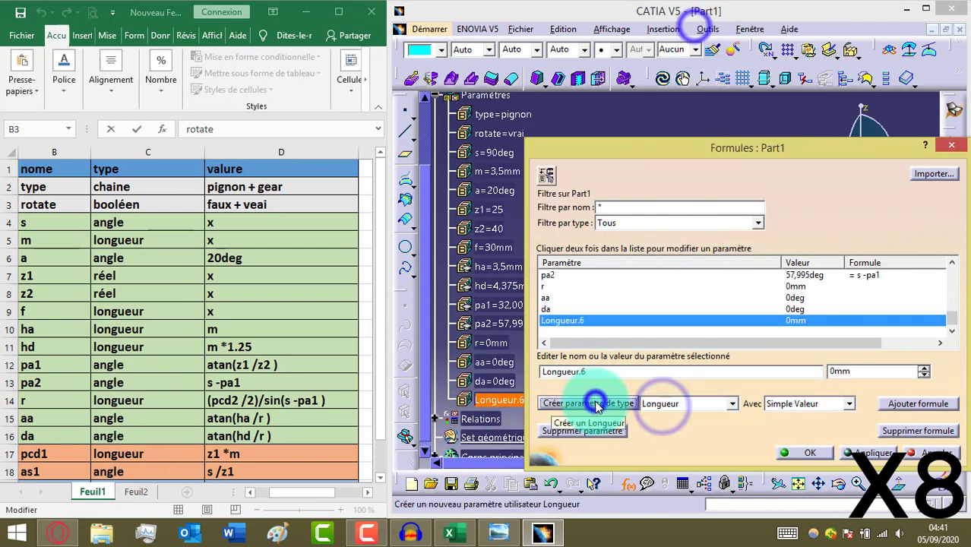
double_click(608, 371)
type("pcd1")
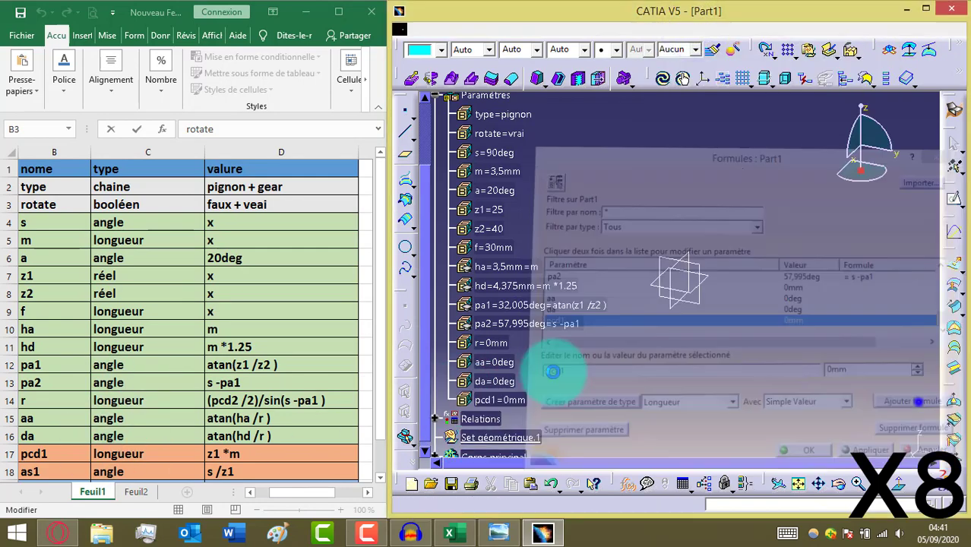
left_click(917, 403)
left_click(488, 209)
type("*")
left_click(493, 171)
left_click(877, 389)
Step: Create an Angle parameter named as1 driven by the formula s /z1
left_click(671, 403)
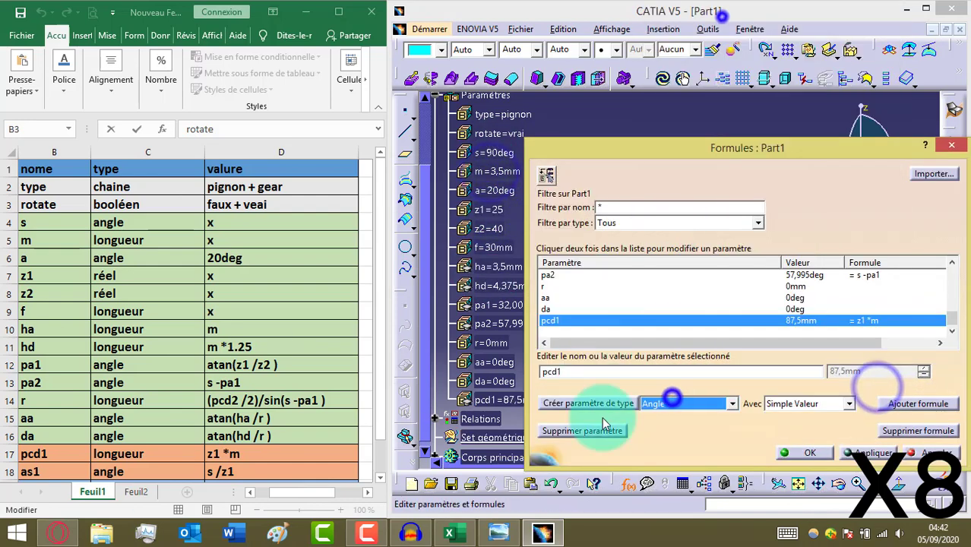
left_click(718, 21)
left_click(589, 403)
double_click(607, 371)
type("as1")
left_click(918, 403)
left_click(494, 152)
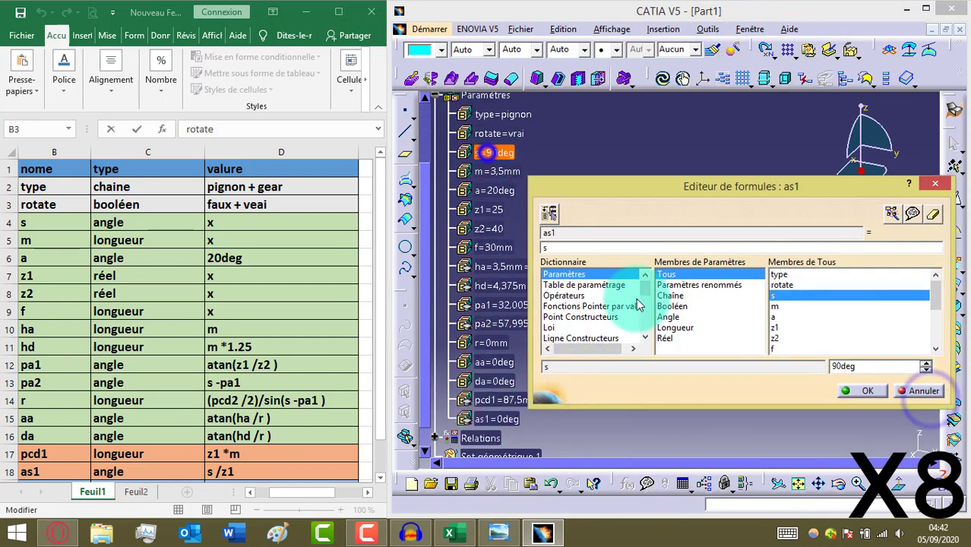
type("/z1")
left_click(868, 391)
Step: Create a Longueur parameter named pcd2 driven by the formula z2 *m
left_click(660, 403)
left_click(694, 49)
left_click_drag(379, 308, 379, 357)
left_click(589, 404)
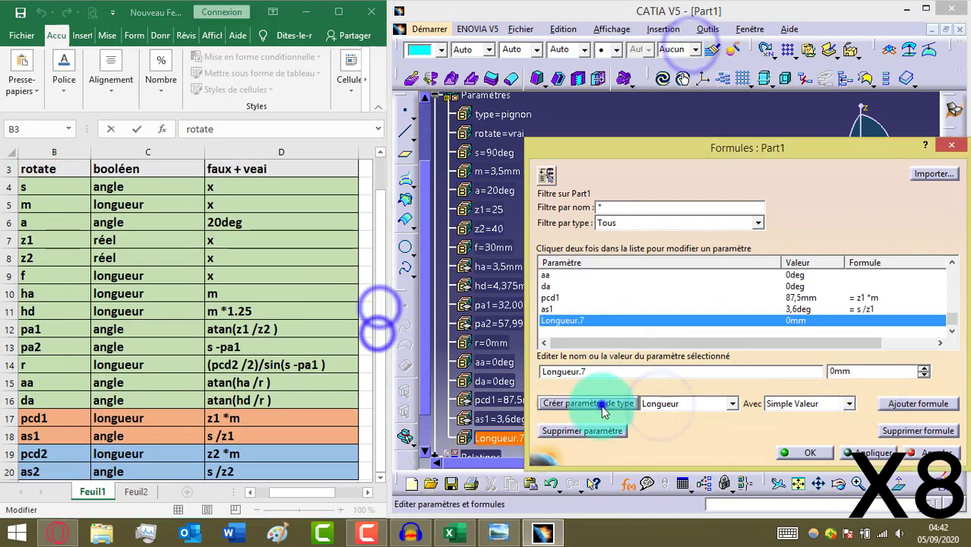
double_click(595, 371)
type("pcd2")
left_click(918, 403)
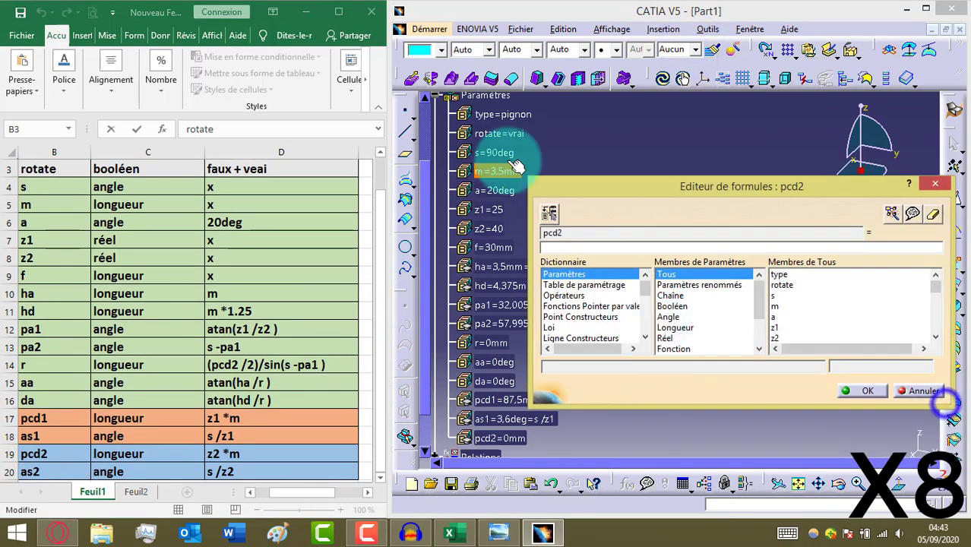
left_click(488, 228)
type("*")
double_click(774, 306)
left_click(868, 390)
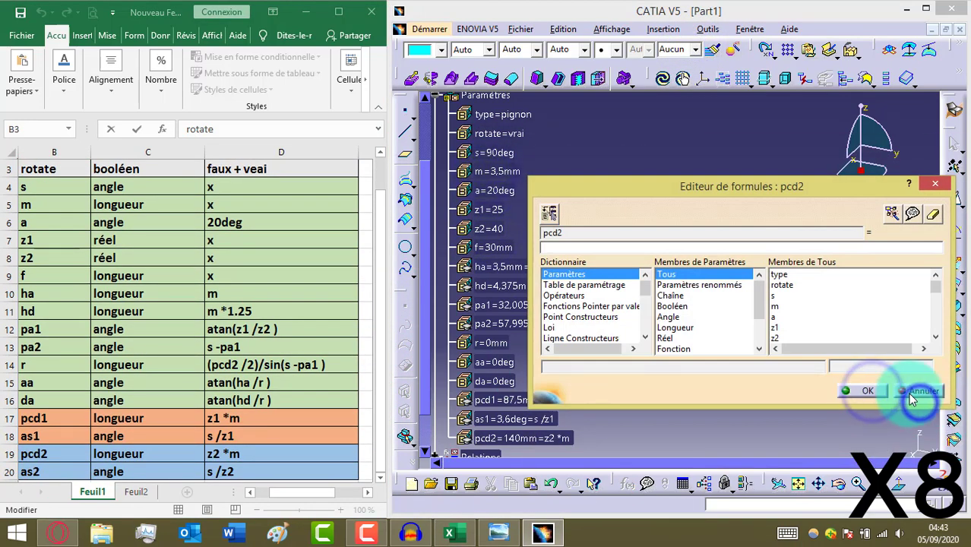
Step: Create an Angle parameter named as2 driven by the formula s /z2
left_click(686, 403)
left_click(688, 57)
left_click(589, 403)
double_click(590, 371)
type("as")
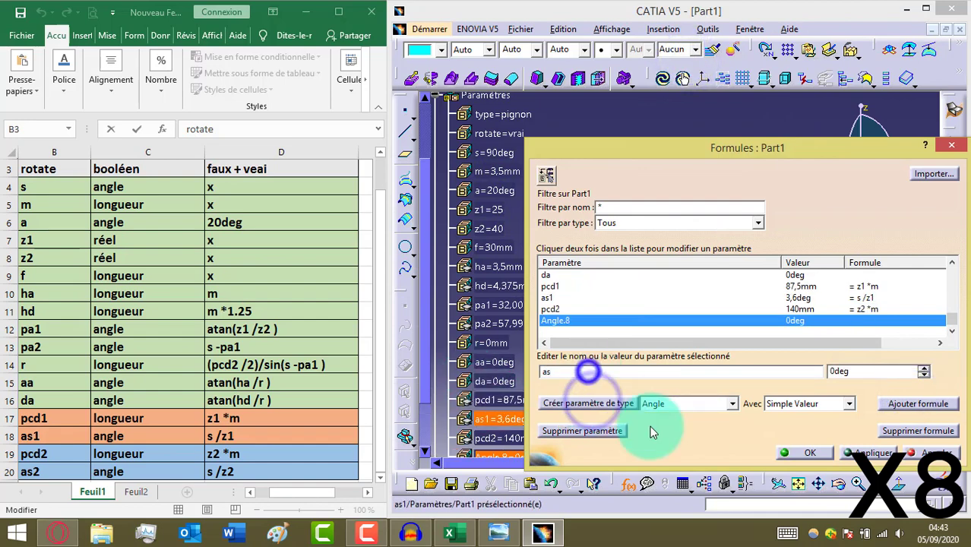
type("2")
left_click(917, 403)
left_click(494, 152)
type("/")
left_click(488, 228)
left_click(867, 390)
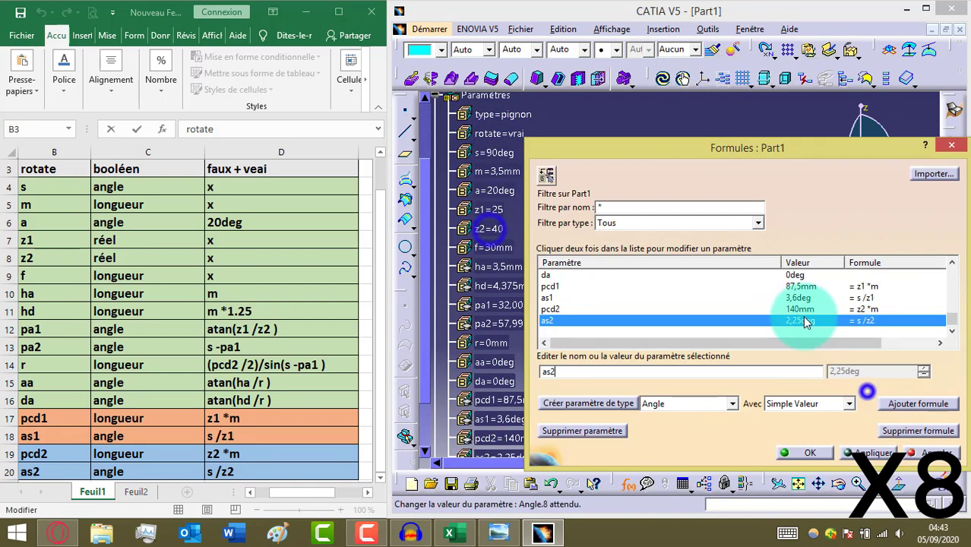
Step: Add the formula (pcd2 /2)/sin(s -pa1 ) to the existing parameter r
left_click(802, 305)
left_click(916, 402)
type("(")
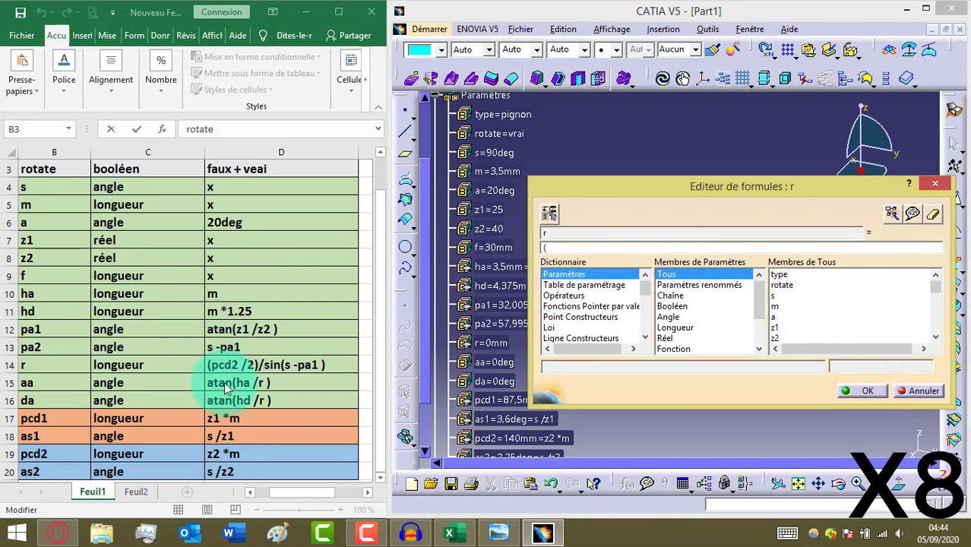
left_click(499, 438)
type("/2)/")
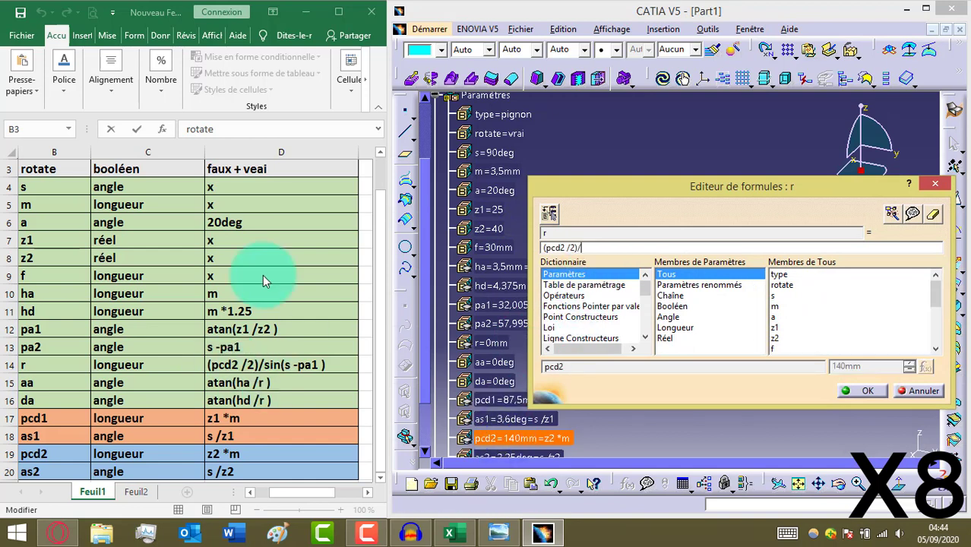
type("sin(")
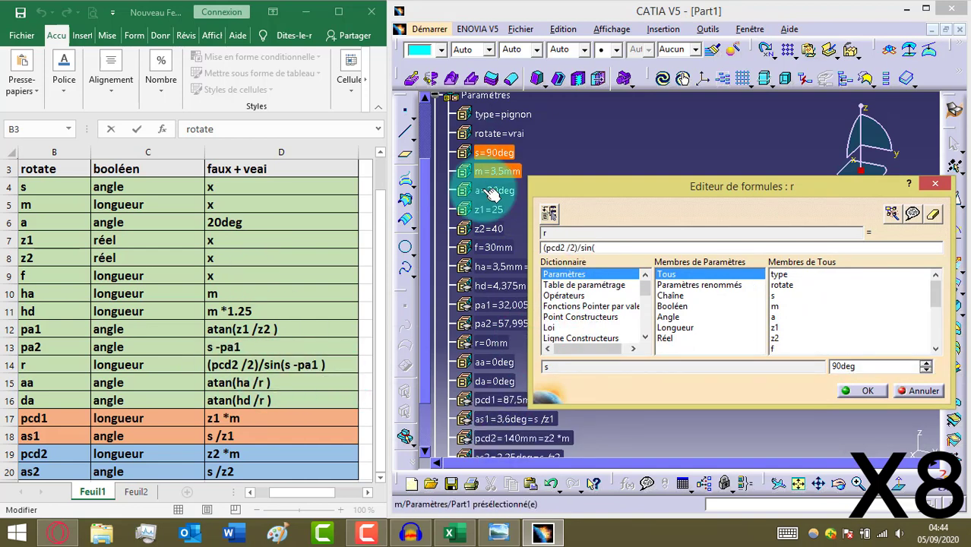
left_click(493, 153)
type("-")
left_click(501, 311)
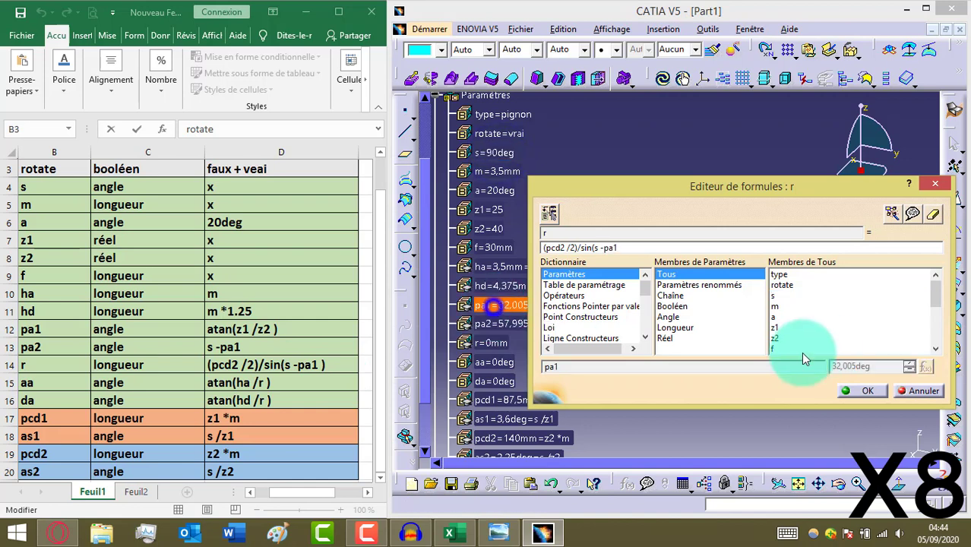
type(")")
left_click(861, 391)
Step: Add the formula atan(ha /r ) to the existing angle parameter aa
left_click(796, 286)
left_click(907, 403)
left_click(612, 247)
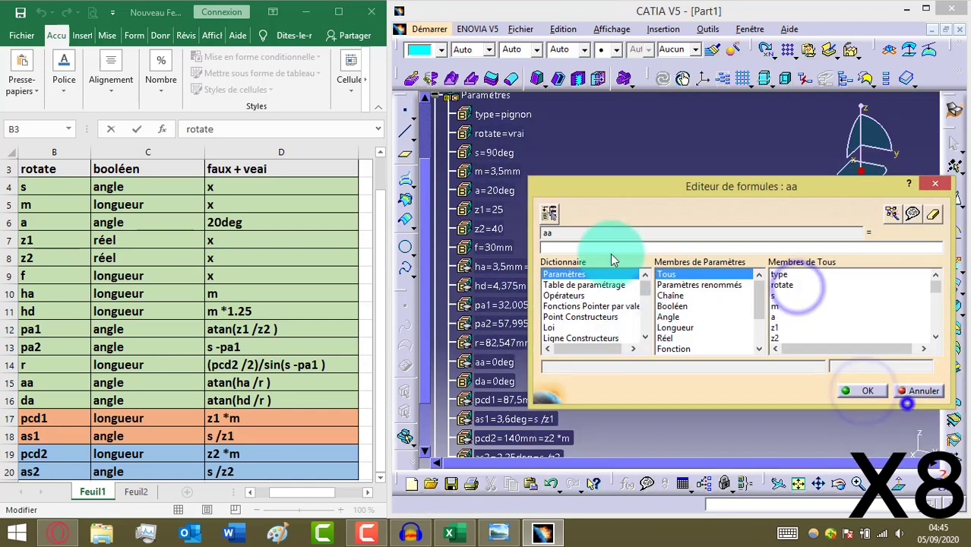
type("atan(")
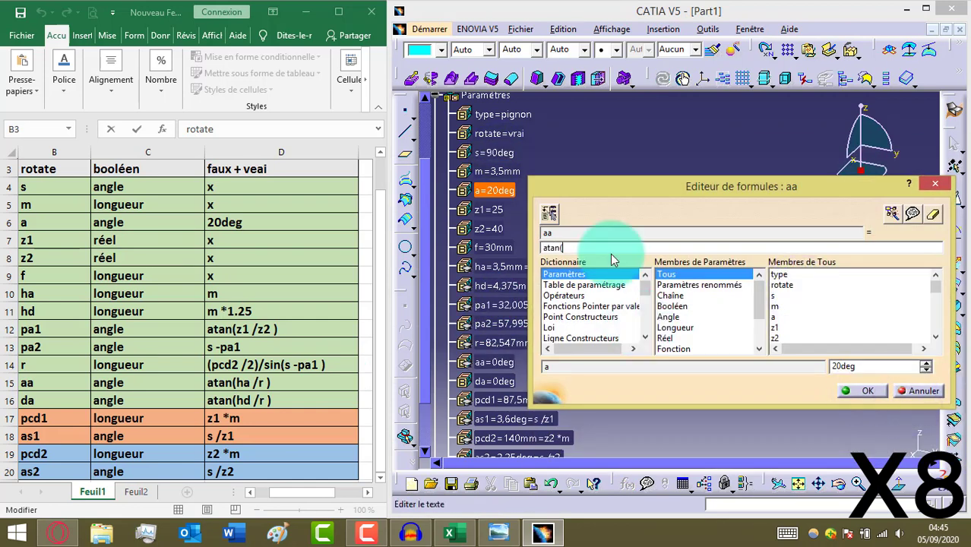
left_click(499, 267)
type("/")
left_click(499, 343)
type(")")
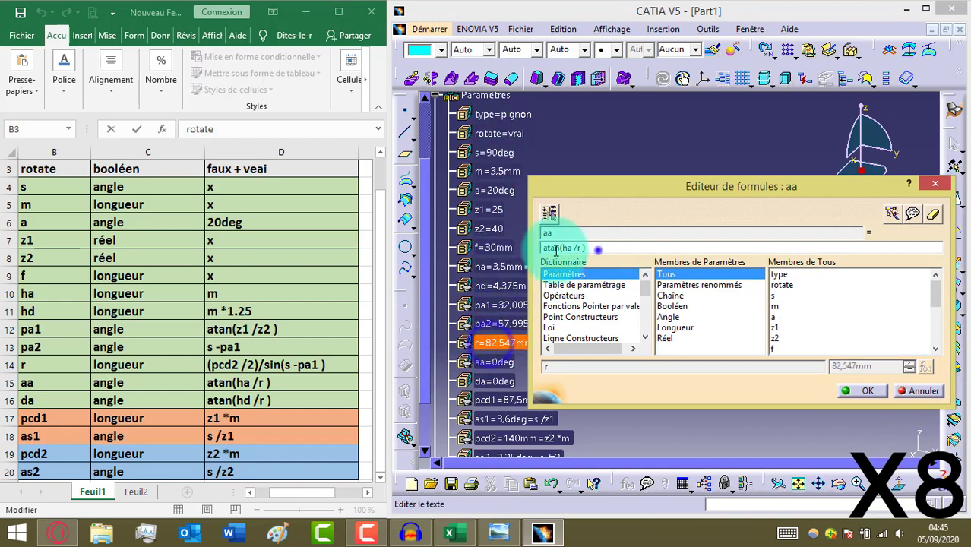
left_click(861, 391)
Step: Add the formula atan(hd /r ) to the existing angle parameter da
left_click(790, 303)
left_click(907, 403)
left_click(597, 248)
type("atan(hd /r")
left_click(499, 286)
left_click(499, 342)
left_click(861, 390)
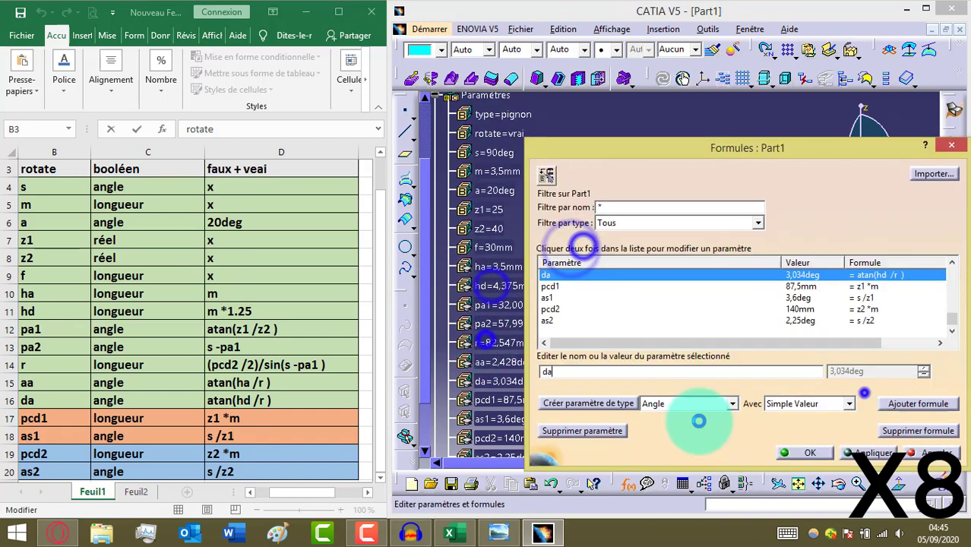
Step: Check the parameter list against the spreadsheet and accept the created parameters and formulas
left_click(757, 320)
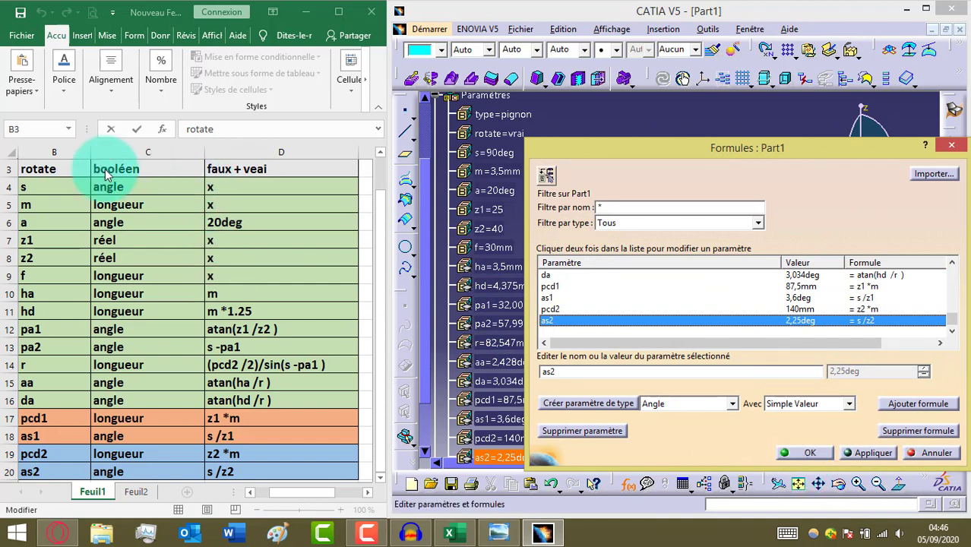
scroll(289, 368, "up", 6)
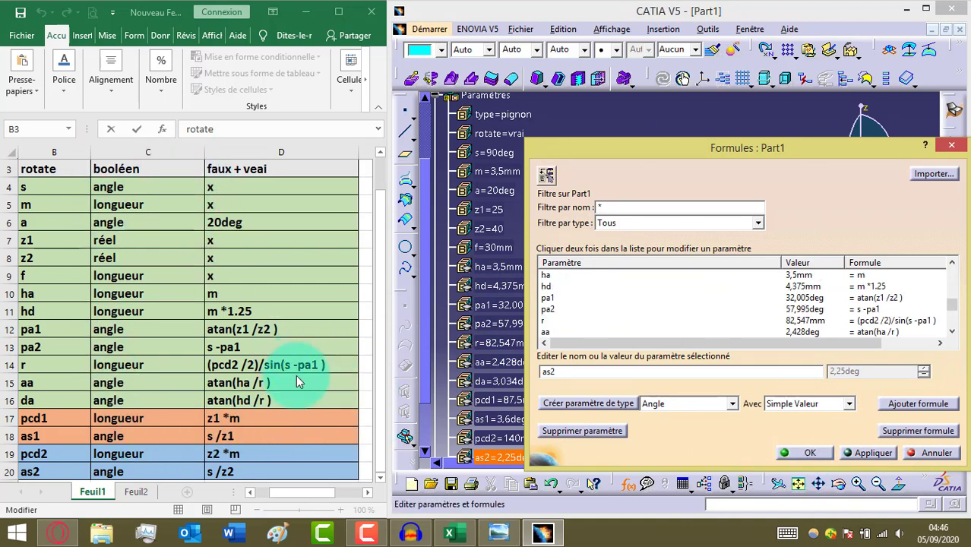
scroll(174, 167, "down", 20)
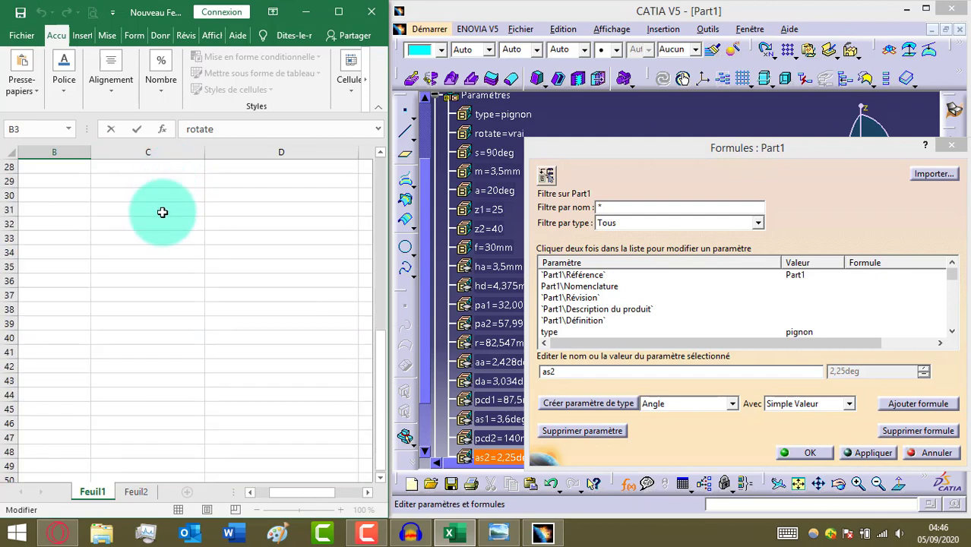
scroll(163, 210, "up", 20)
scroll(158, 255, "up", 3)
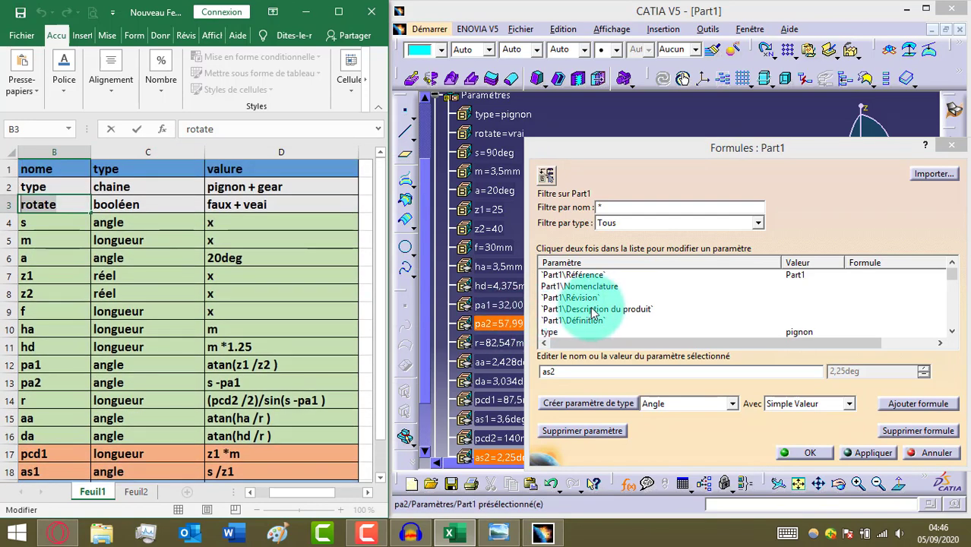
left_click(653, 309)
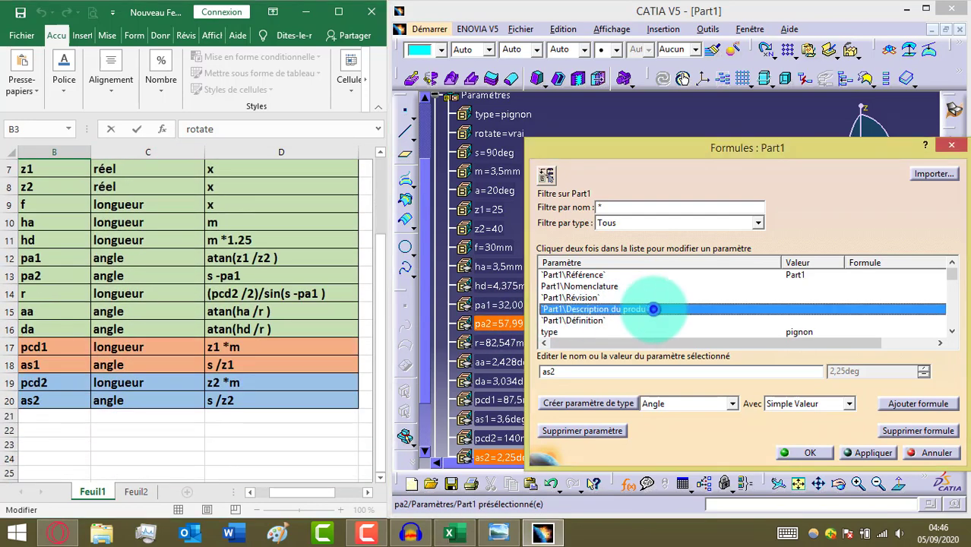
left_click(809, 453)
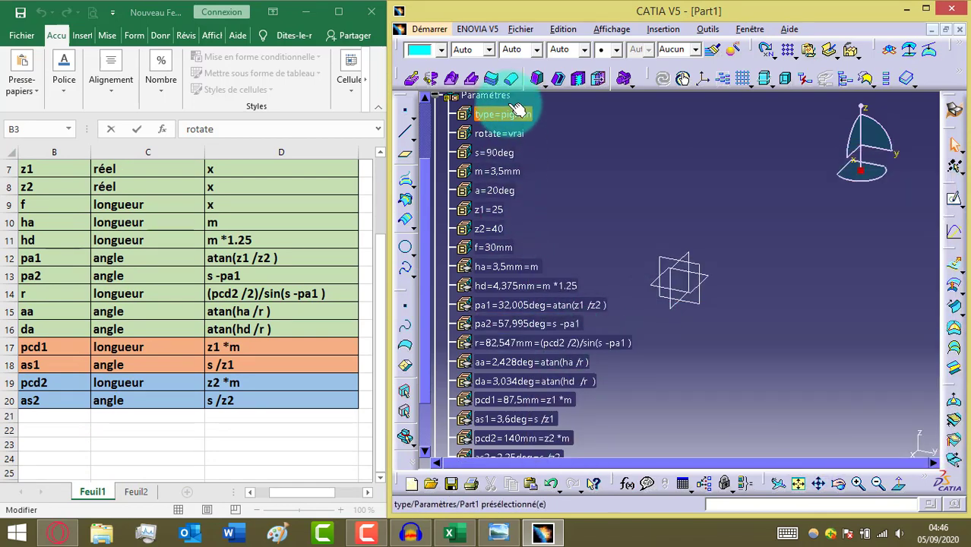
Step: Review the created parameters and the spreadsheet's rule, base, pignon and gear groupings
left_click(926, 11)
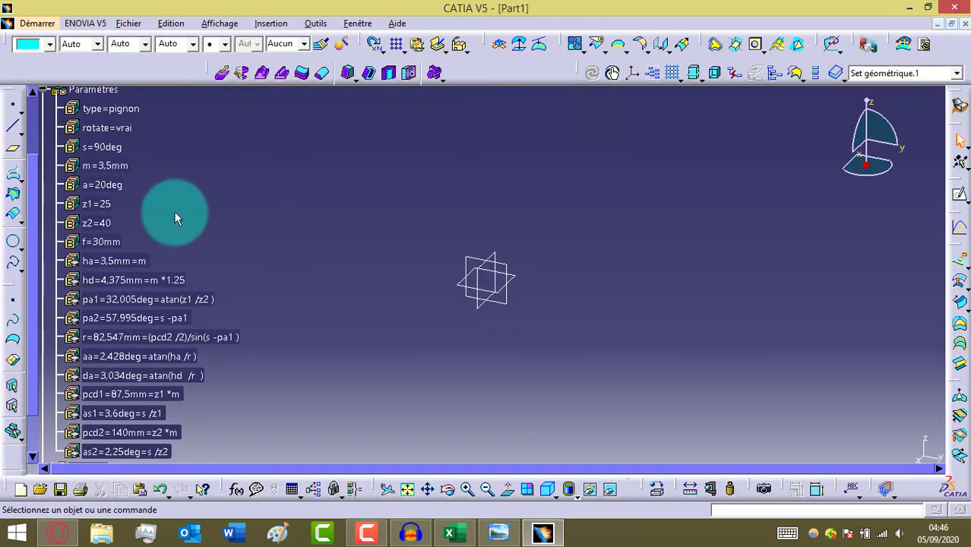
scroll(174, 211, "down", 2, "ctrl")
scroll(174, 211, "up", 1, "ctrl")
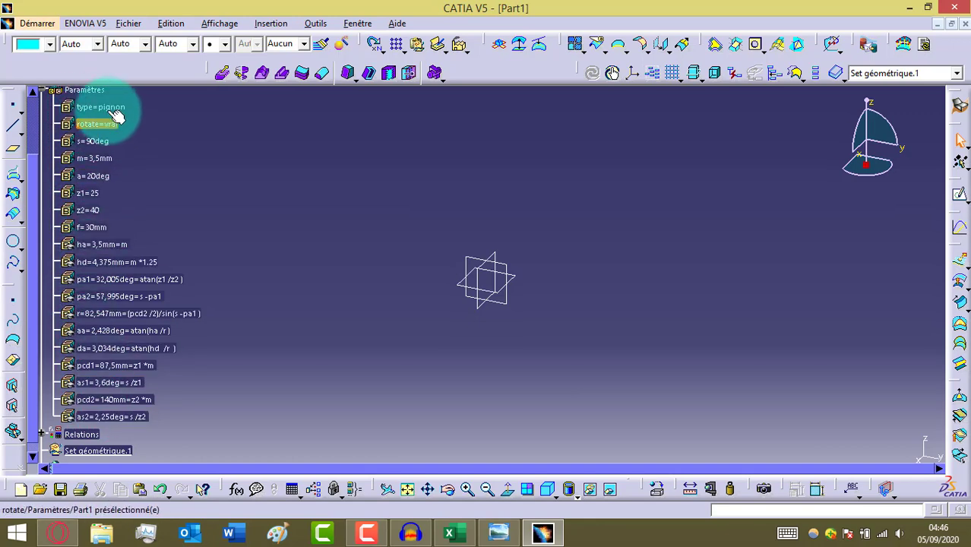
key("alt+Tab")
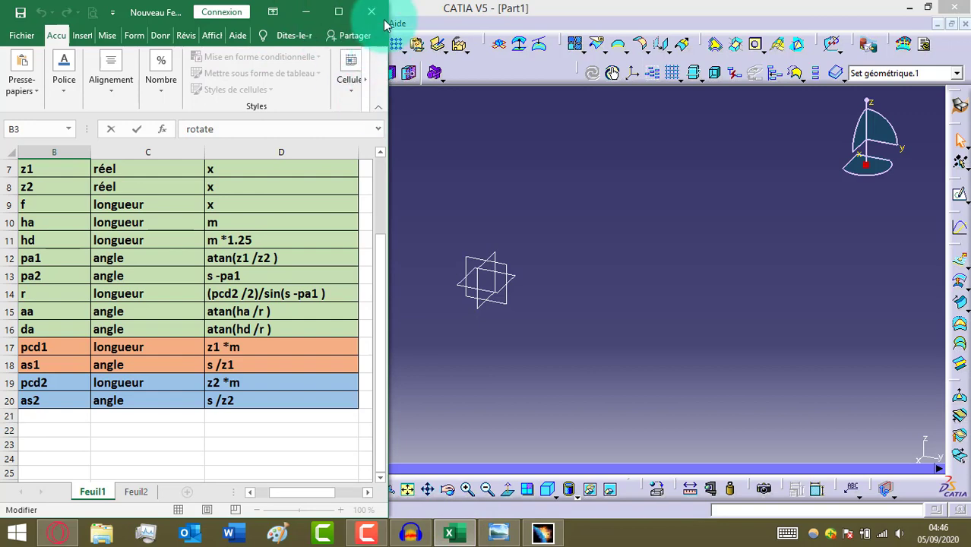
left_click(338, 12)
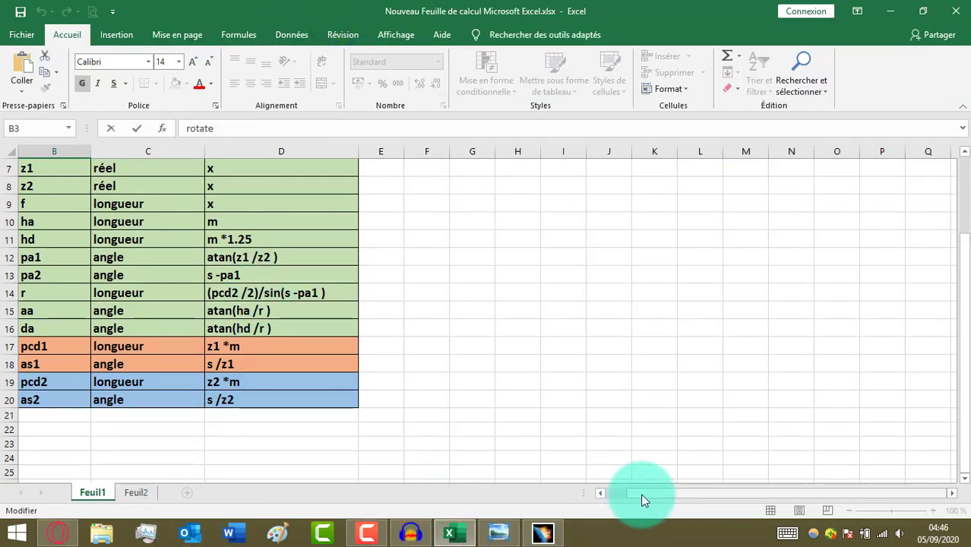
left_click_drag(642, 500, 621, 498)
scroll(63, 278, "up", 2)
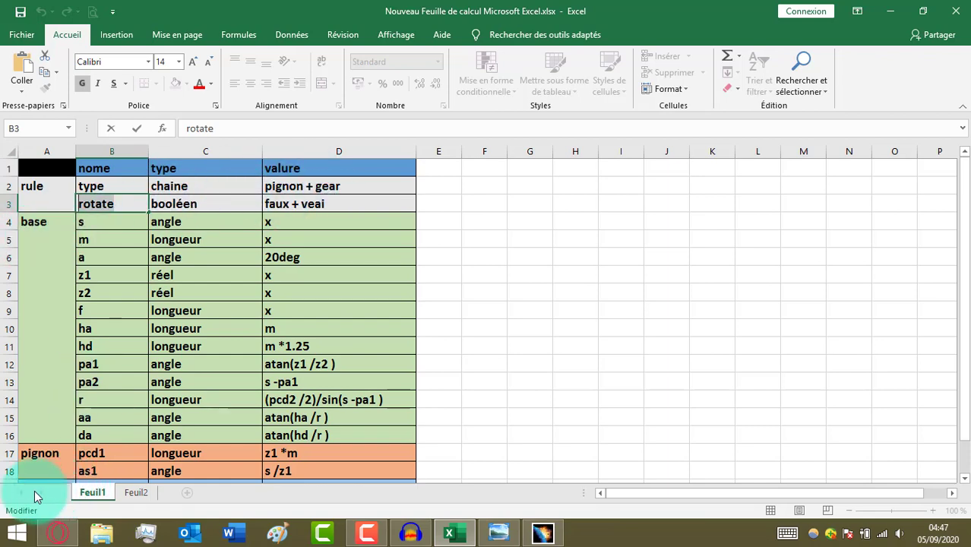
scroll(39, 338, "down", 3)
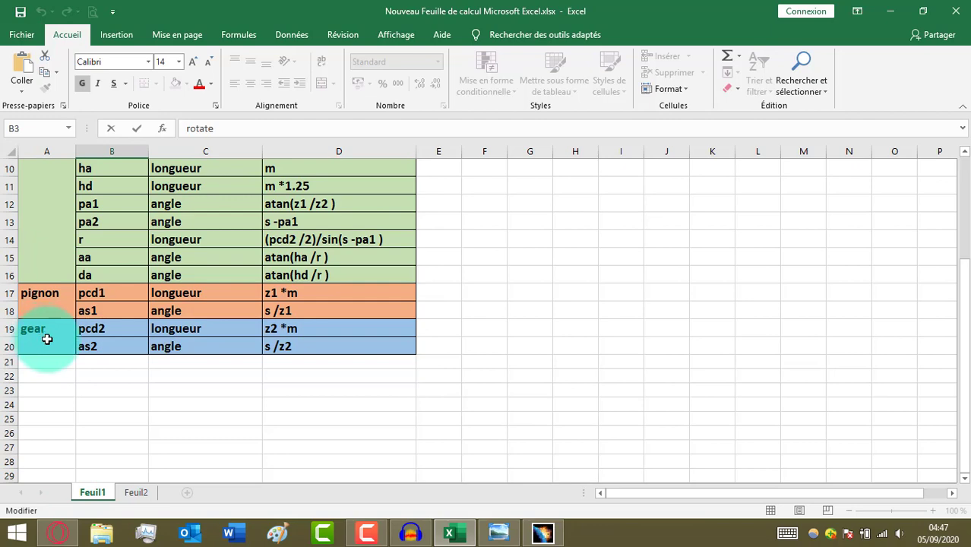
scroll(47, 338, "up", 3)
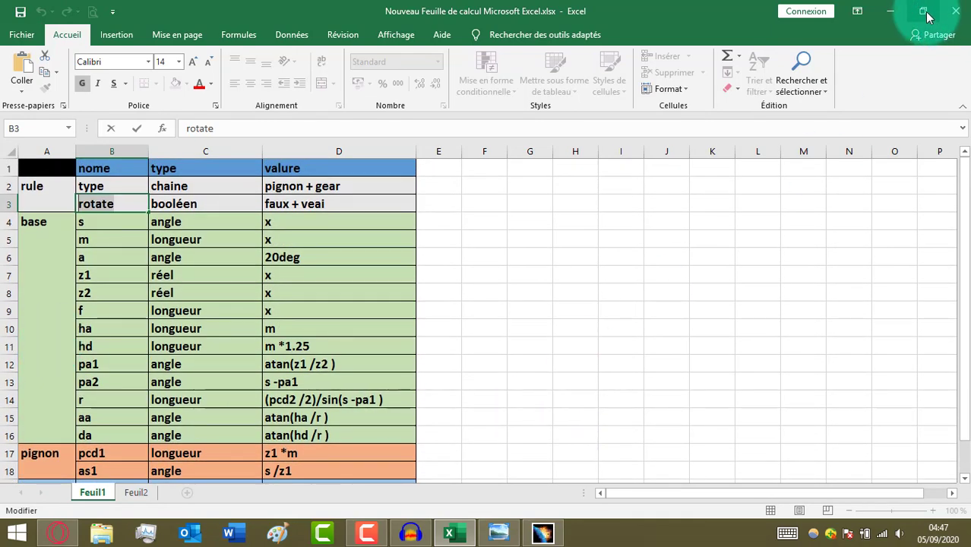
left_click(894, 14)
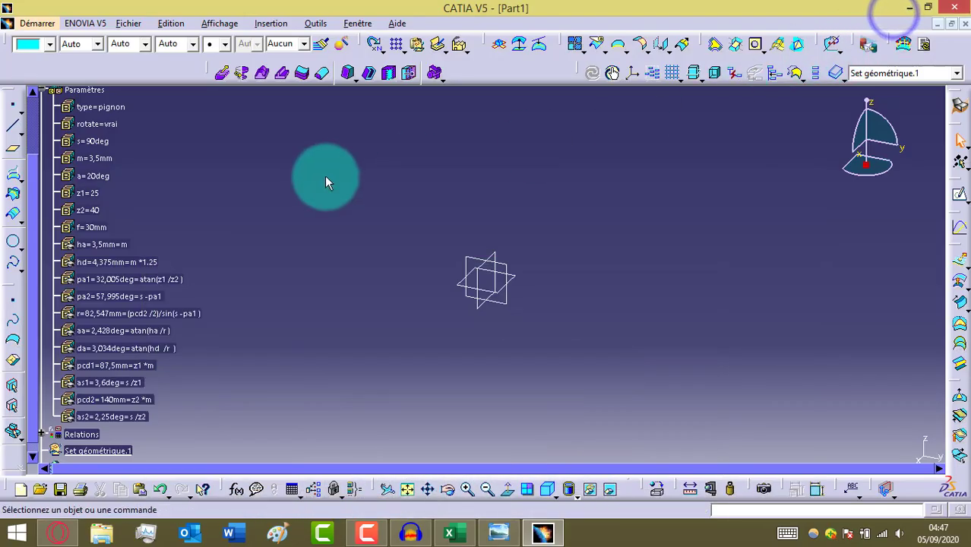
Step: Switch the part to the Knowledge Advisor workbench
left_click(35, 23)
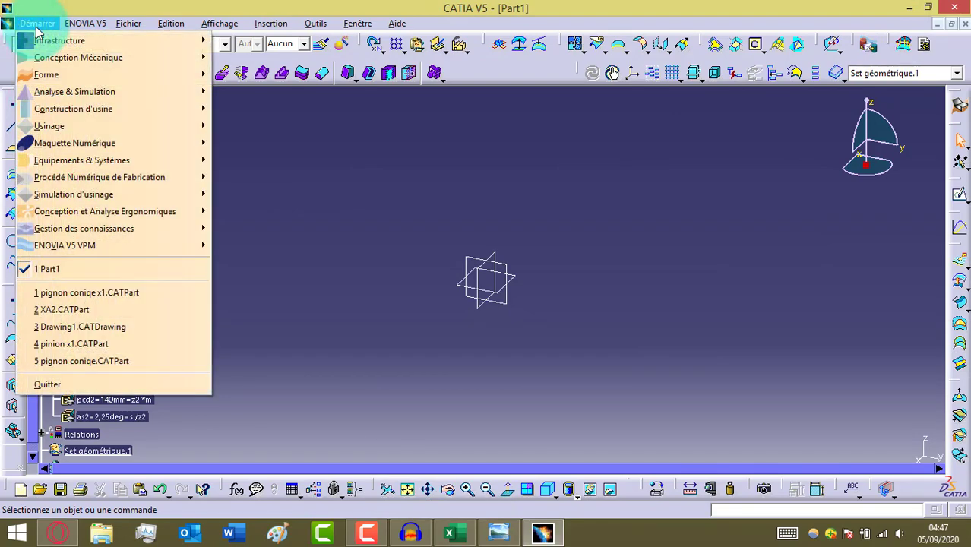
mouse_move(141, 232)
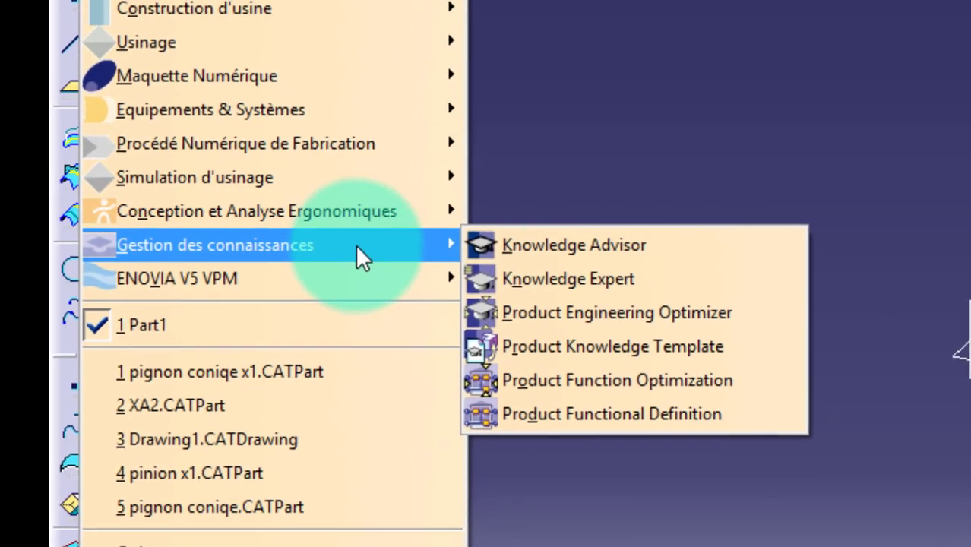
left_click(582, 251)
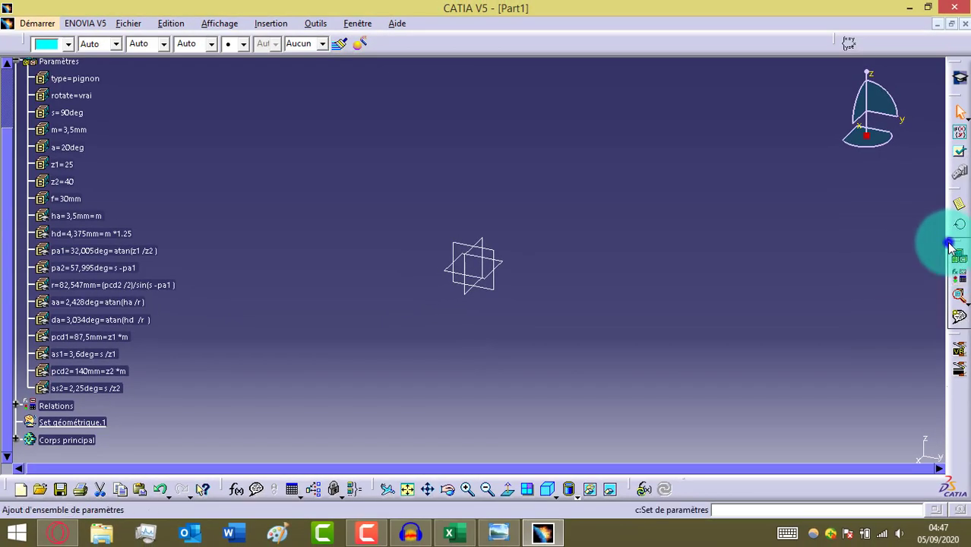
Step: Add three parameter sets under the Paramètres node of the part's tree
left_click_drag(948, 244, 830, 301)
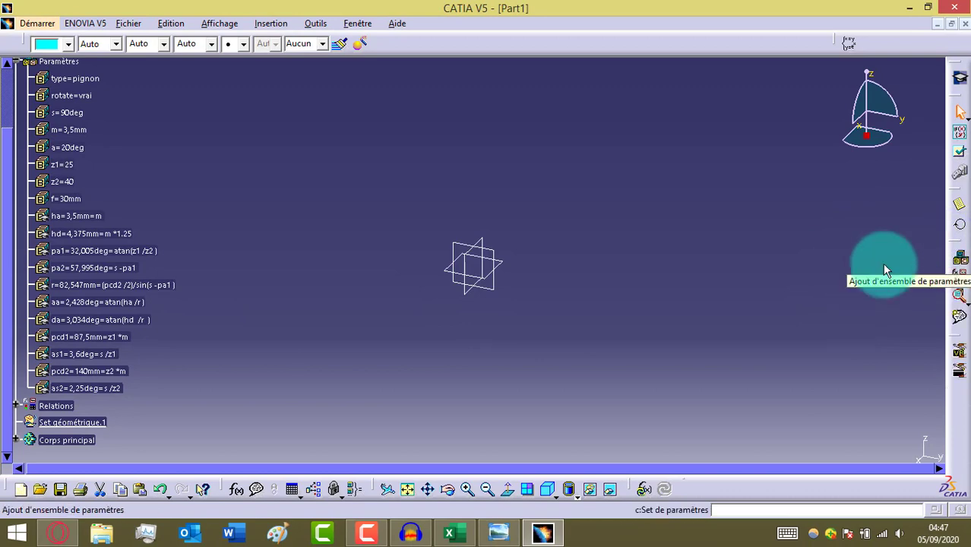
scroll(149, 201, "up", 1)
left_click(57, 97)
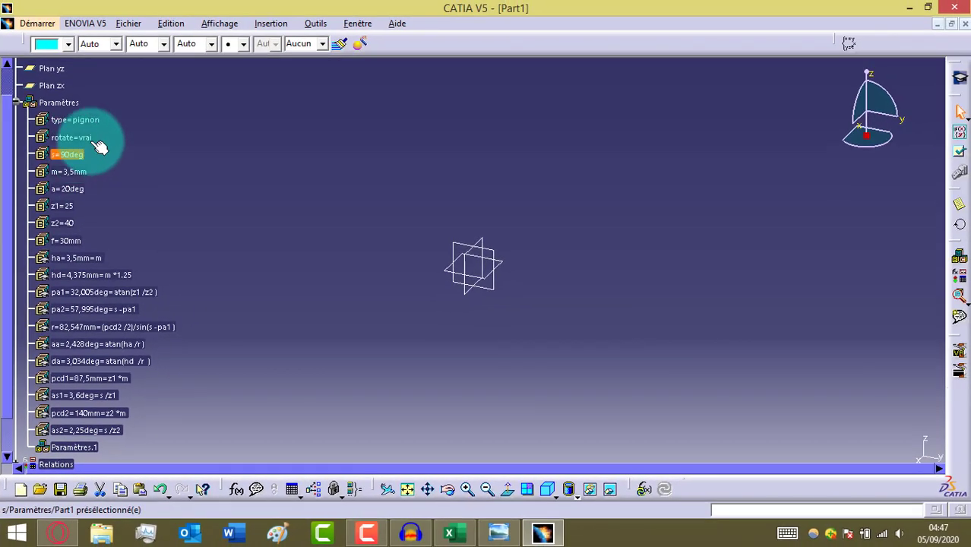
left_click(59, 103)
left_click(958, 256)
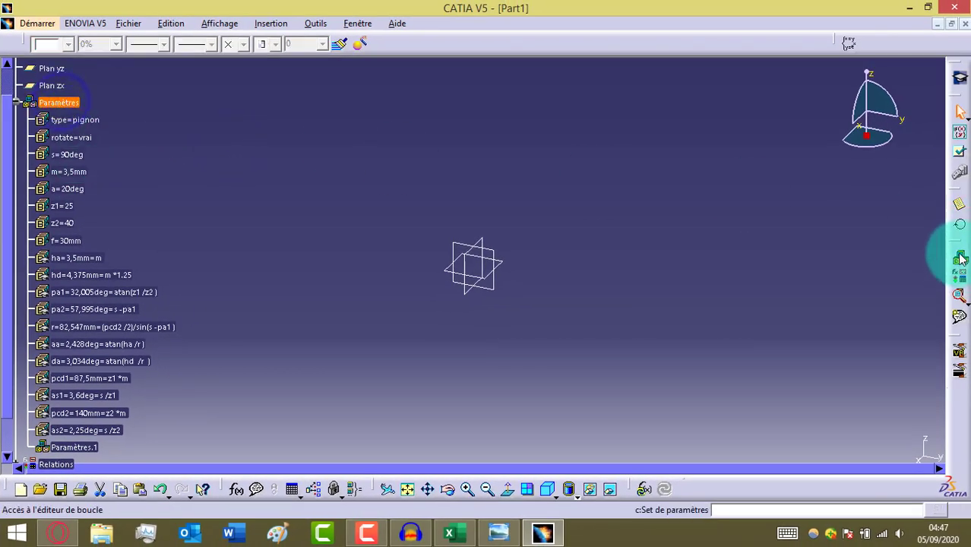
left_click(58, 103)
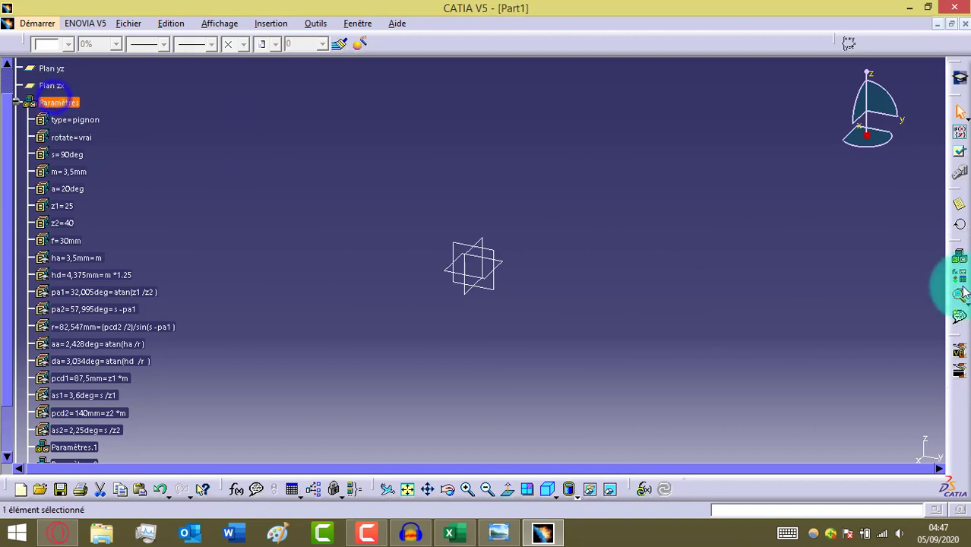
left_click(959, 260)
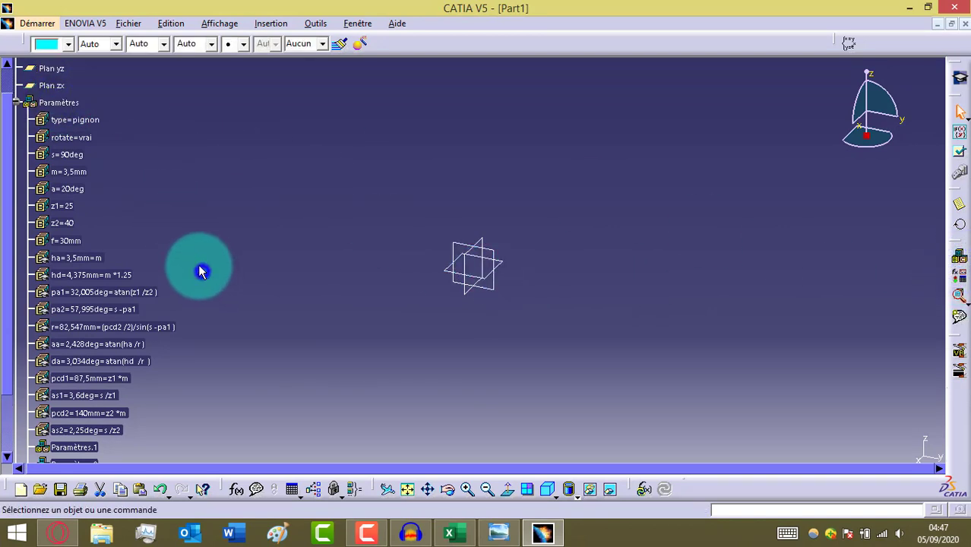
scroll(190, 240, "down", 1)
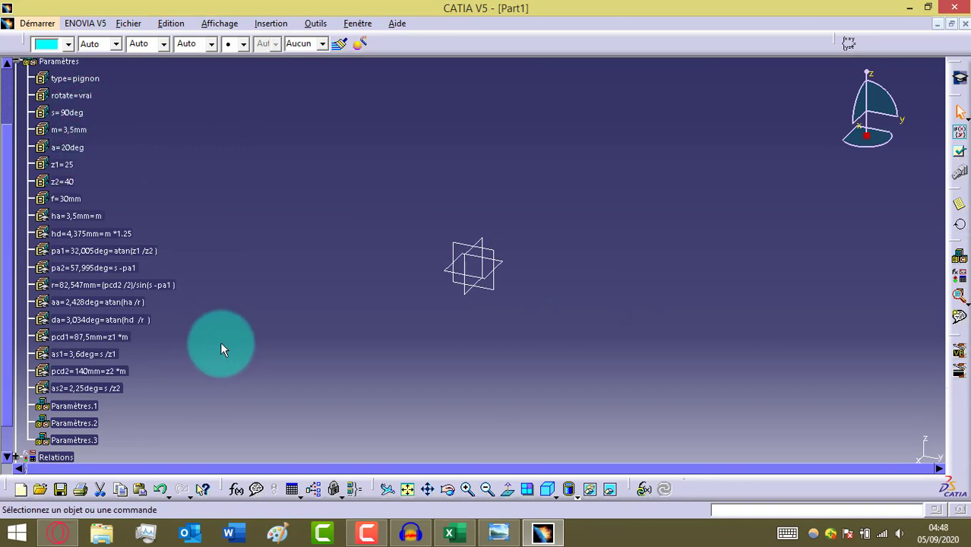
right_click(95, 408)
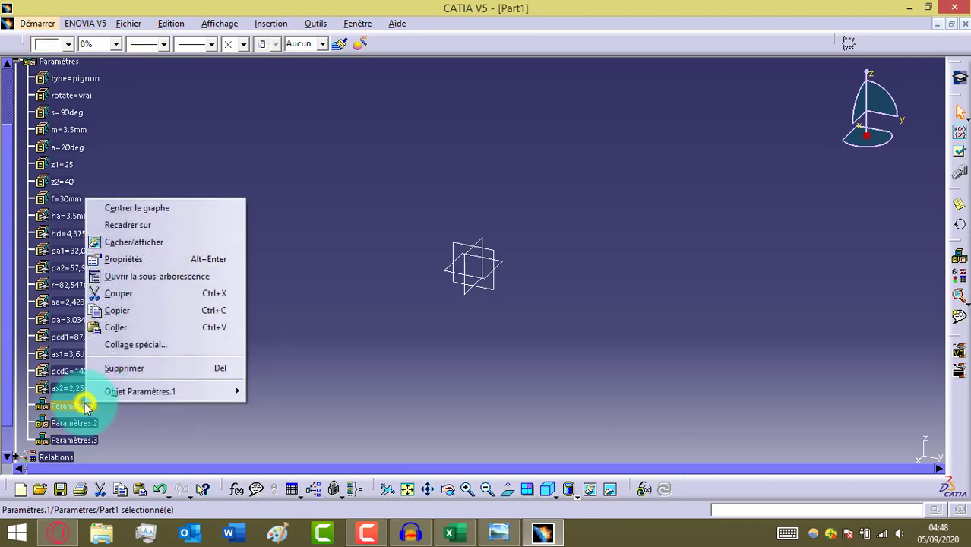
left_click(170, 265)
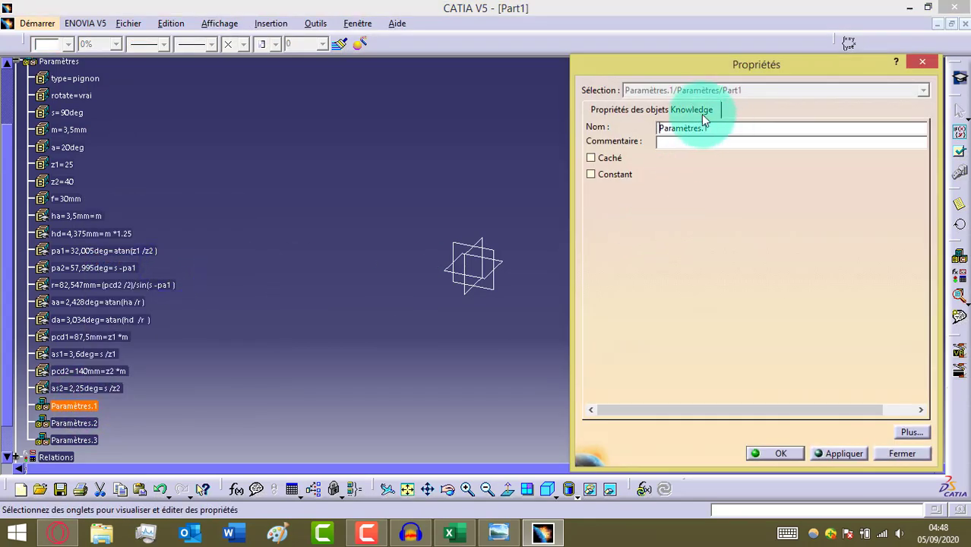
double_click(718, 125)
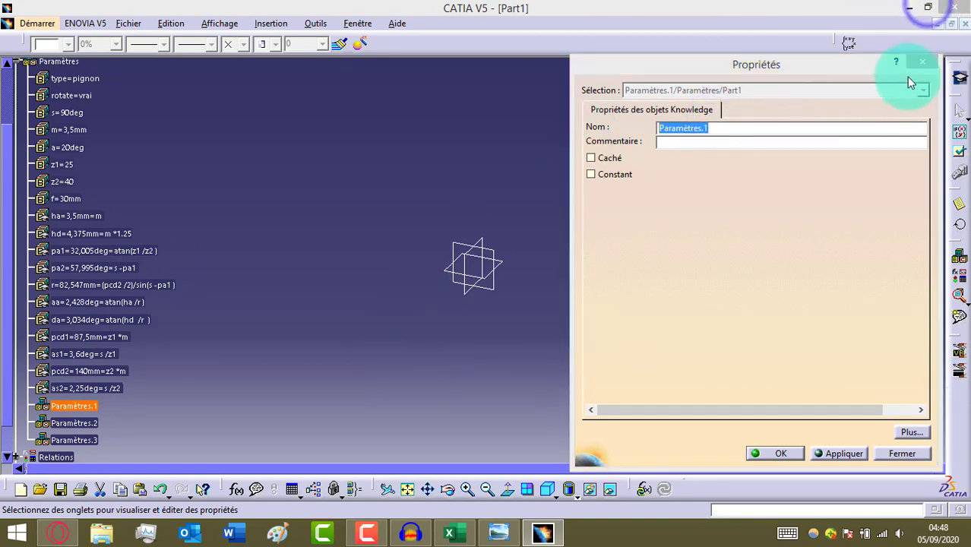
left_click(922, 61)
Step: Arrange the Excel spreadsheet and CATIA side by side, with the spreadsheet at full height to show the parameter groups
left_click(927, 8)
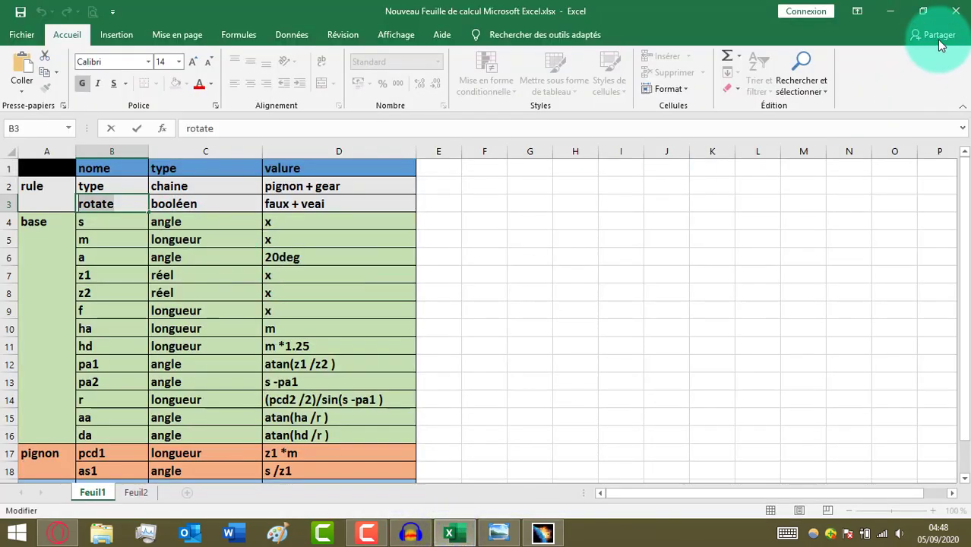
left_click(926, 9)
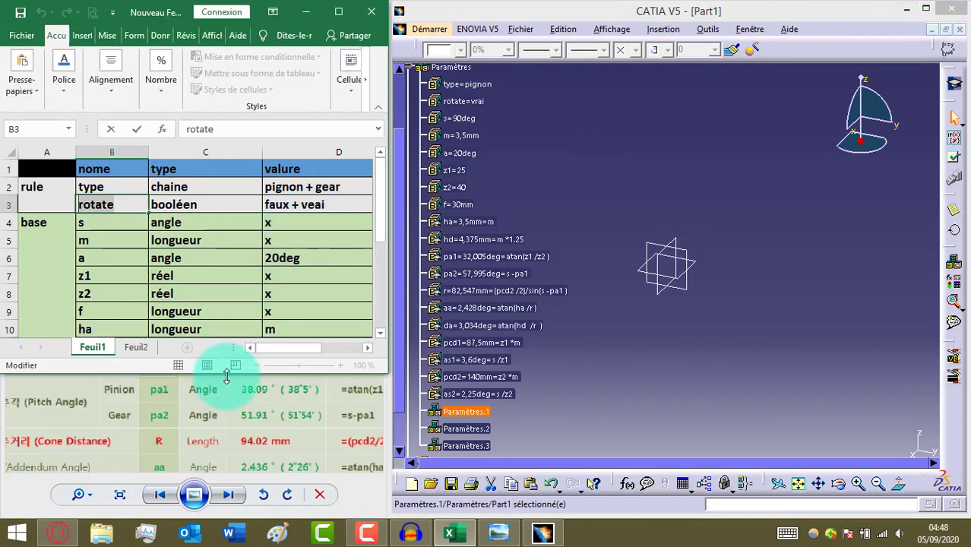
left_click_drag(225, 374, 218, 523)
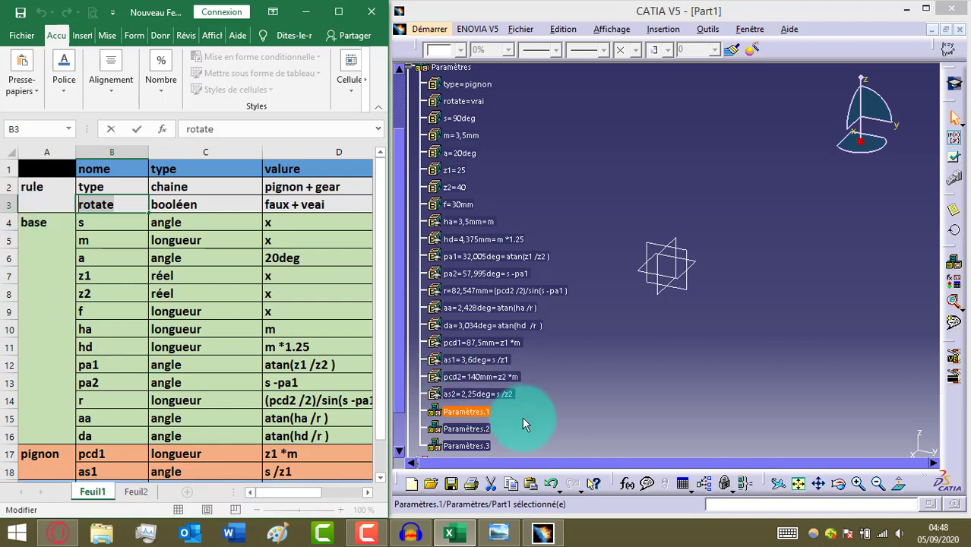
Step: Rename the first new parameter set as base, following the group name in the spreadsheet
right_click(451, 411)
left_click(525, 264)
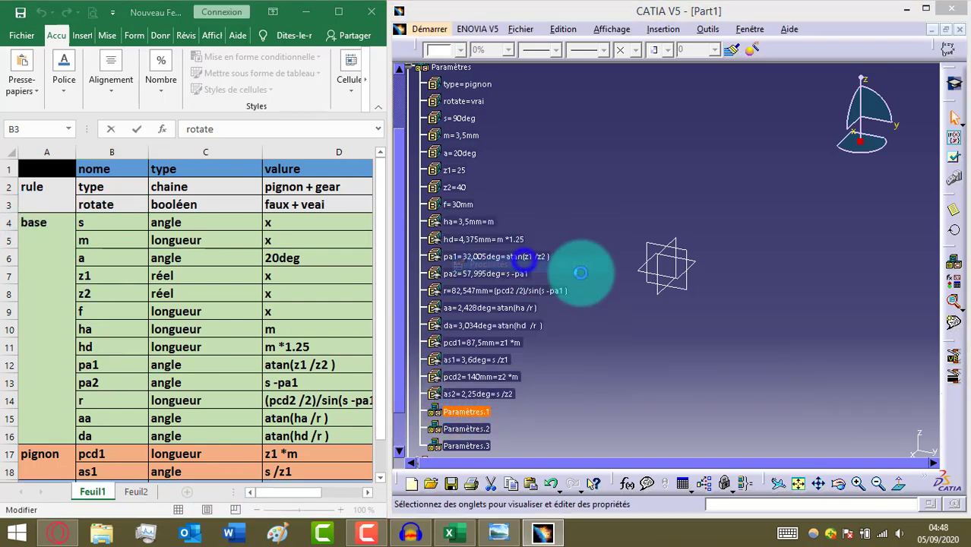
left_click(29, 223)
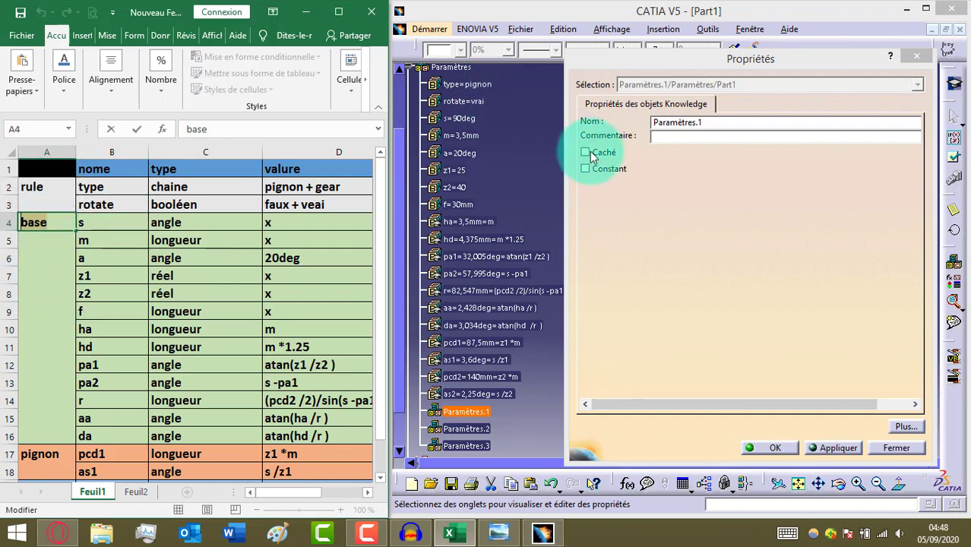
double_click(714, 122)
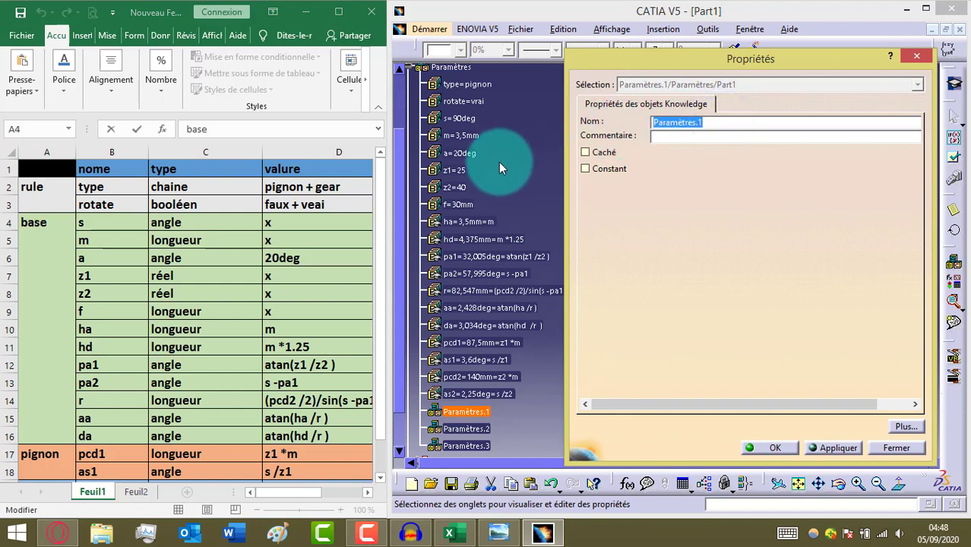
type("base")
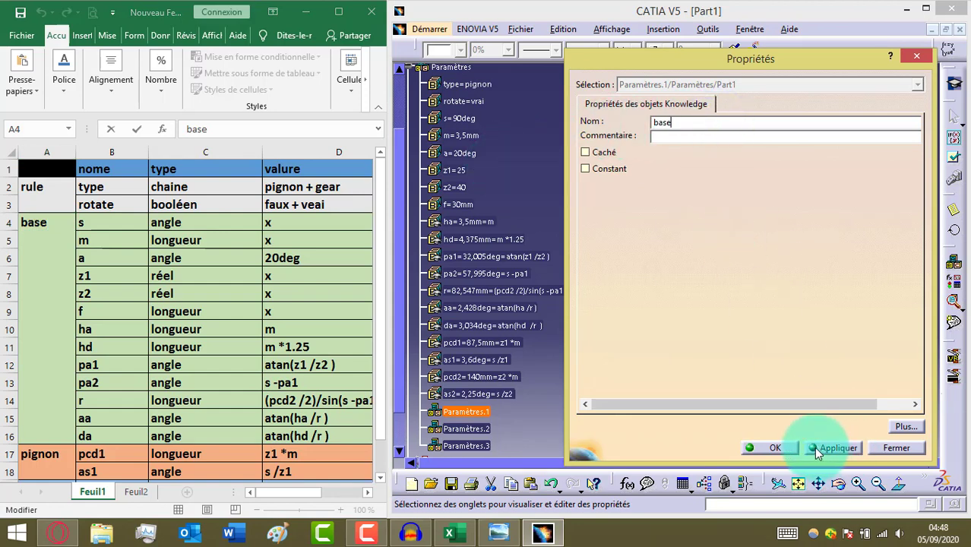
left_click(775, 447)
Step: Rename the second new parameter set as pignon, following the group name in the spreadsheet
right_click(469, 432)
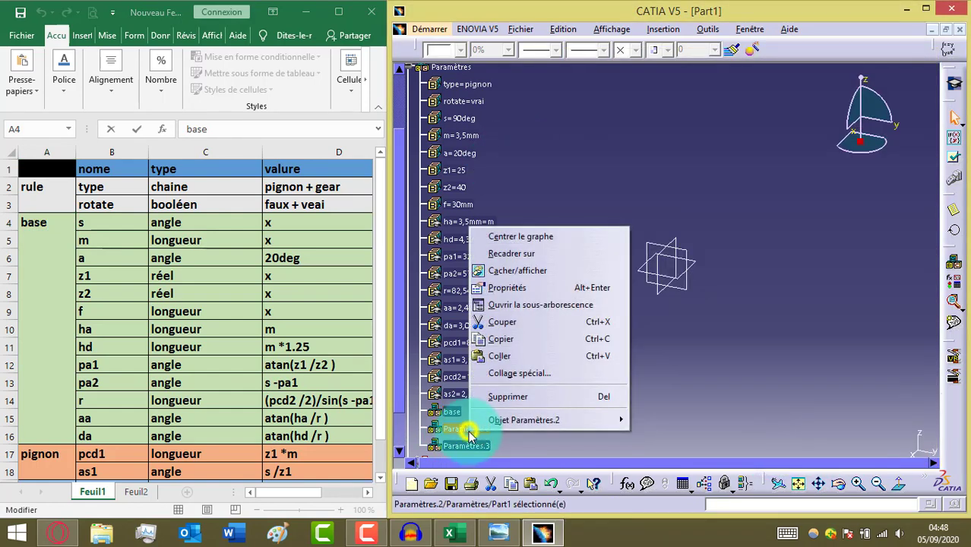
left_click(507, 287)
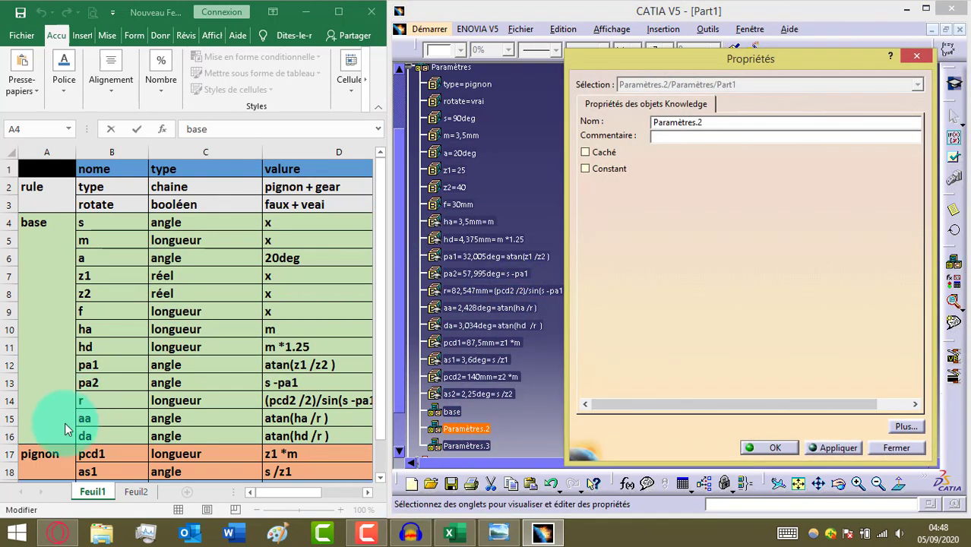
left_click(52, 457)
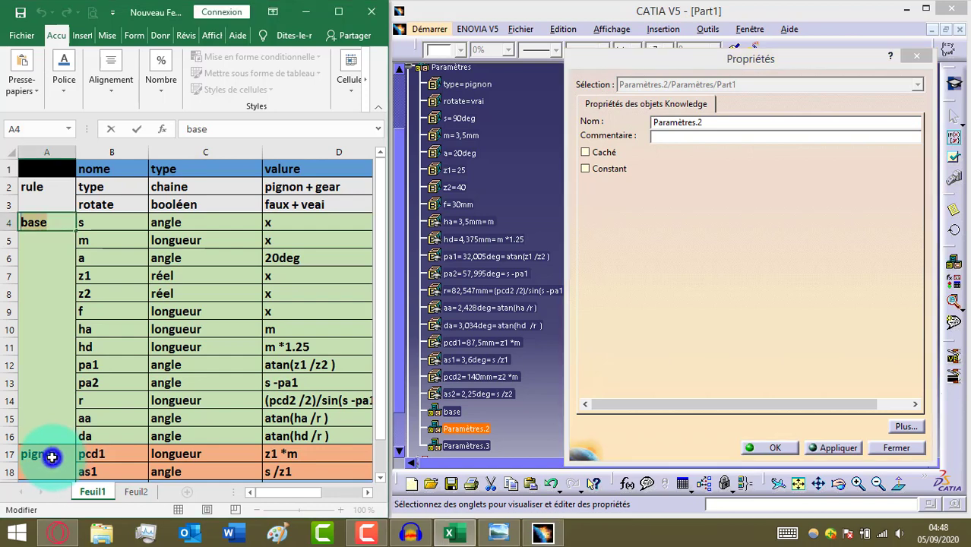
double_click(55, 455)
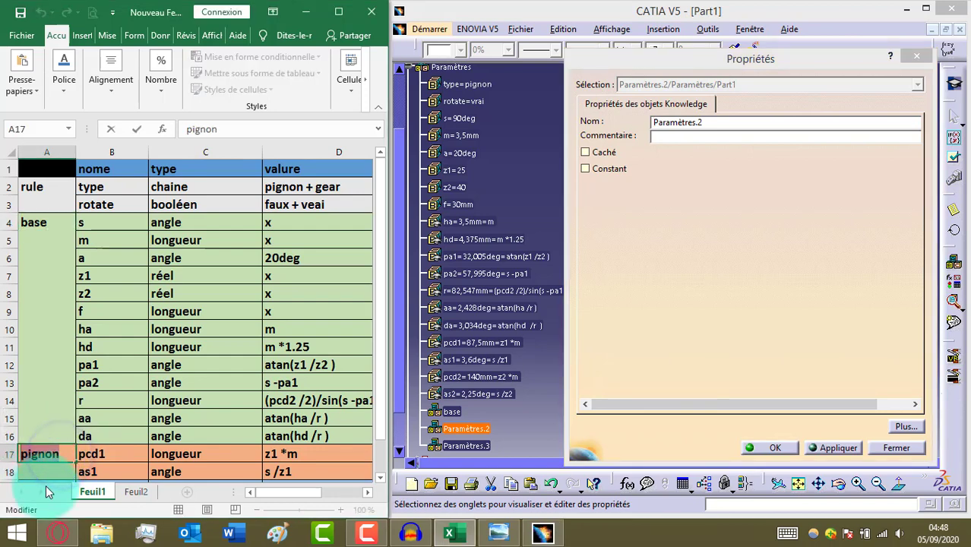
left_click(720, 122)
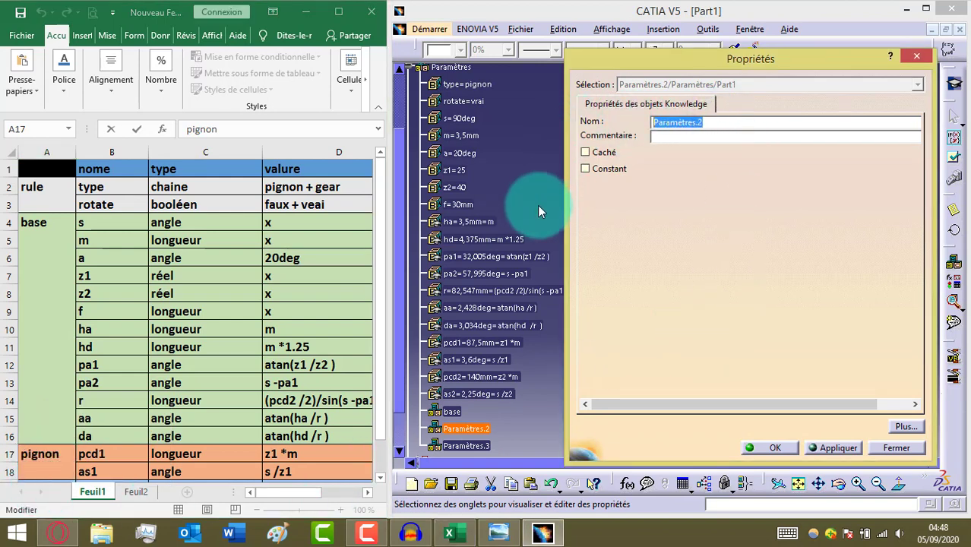
type("pignon")
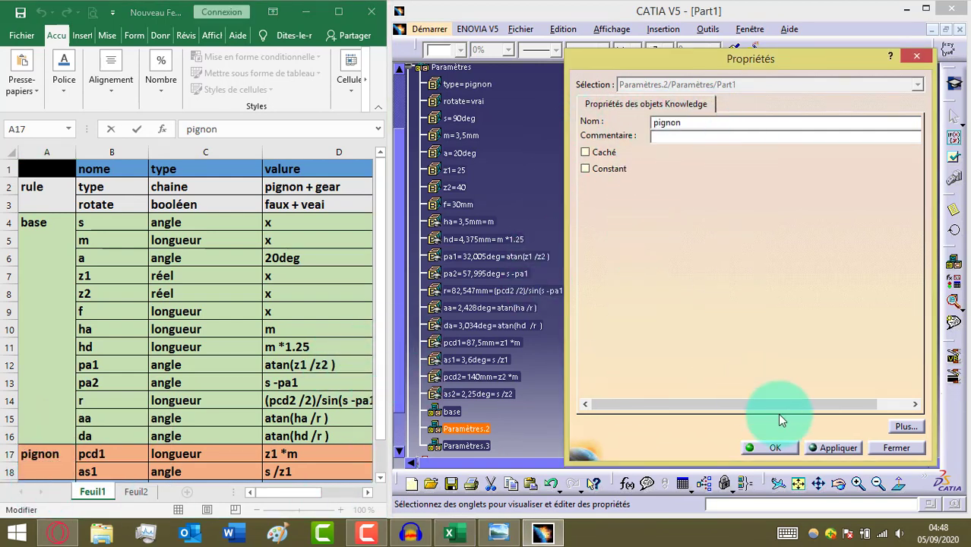
left_click(781, 448)
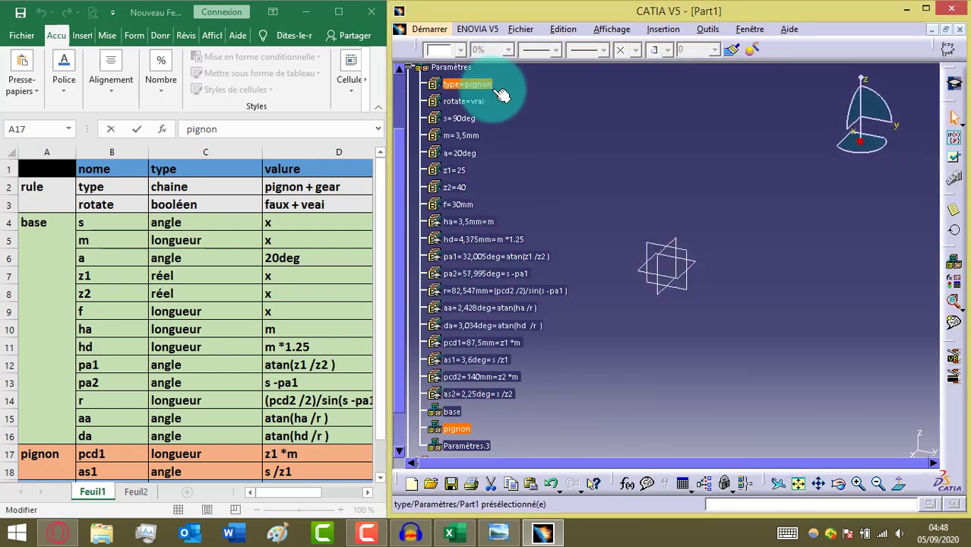
left_click(455, 430)
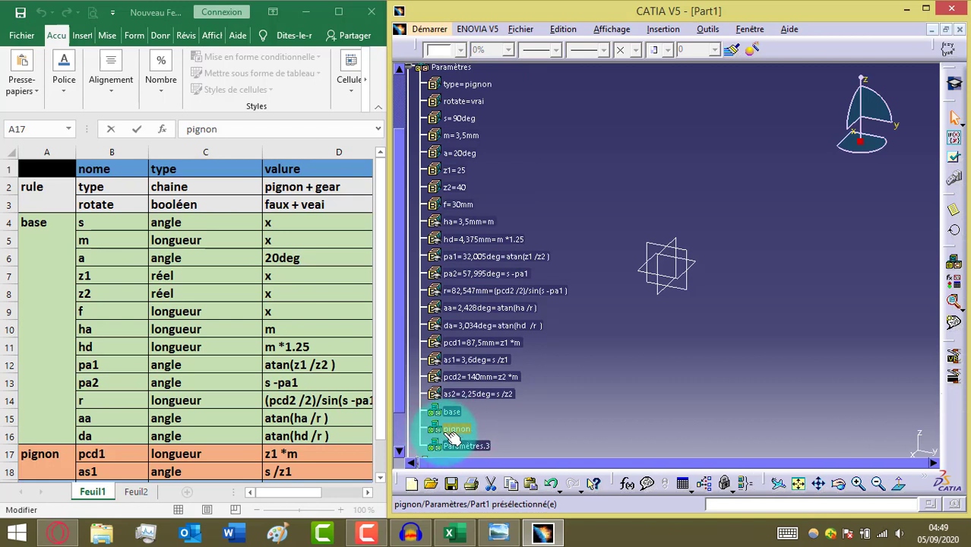
left_click(465, 84, "ctrl")
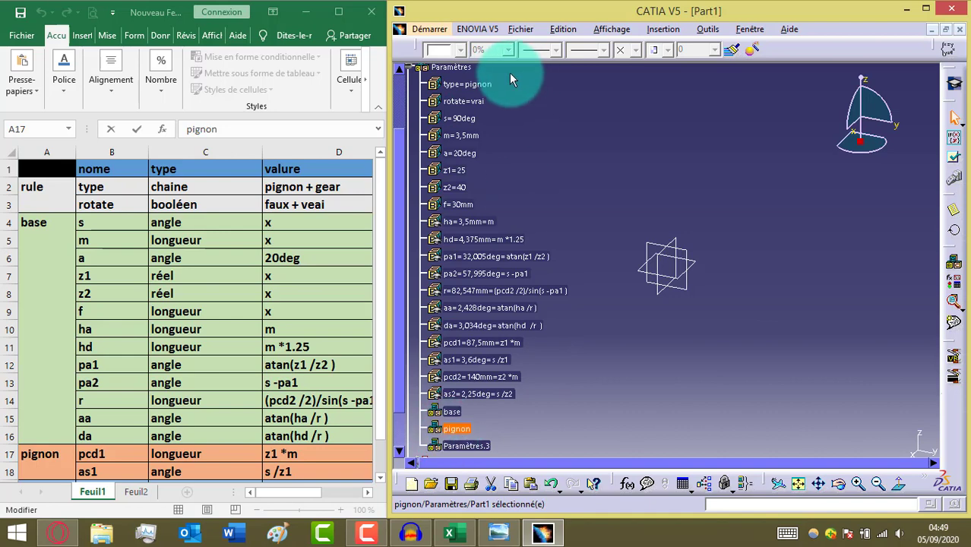
left_click(465, 83, "ctrl")
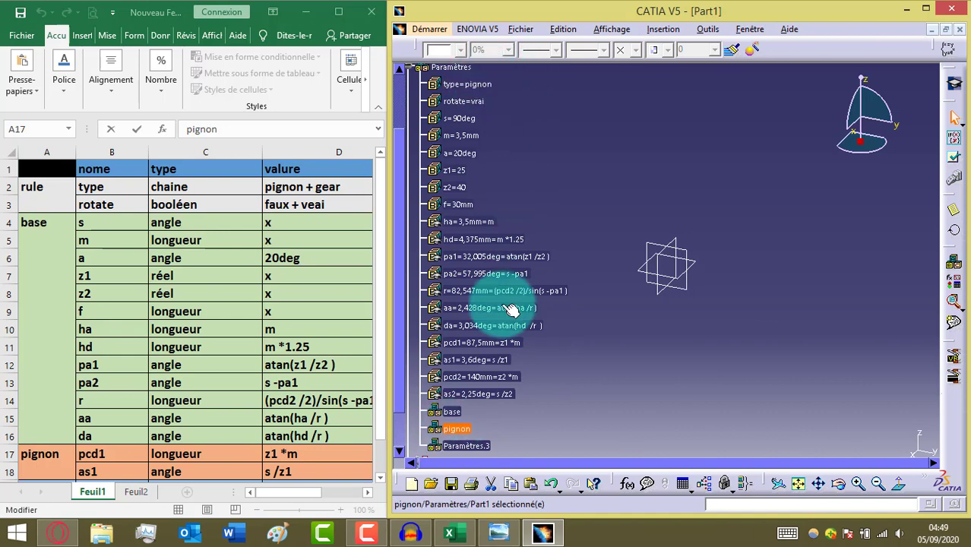
left_click(468, 447)
right_click(468, 448)
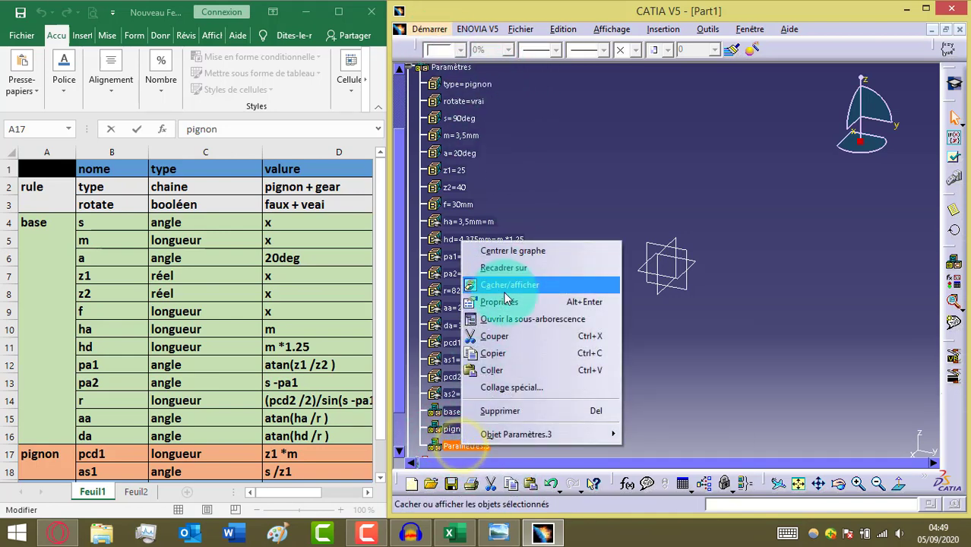
left_click(492, 316)
left_click(912, 144)
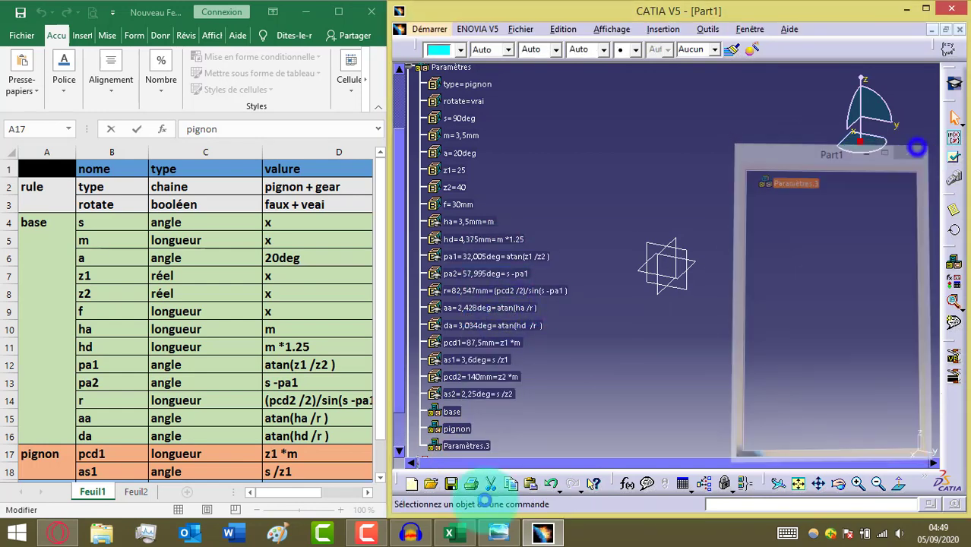
Step: Rename the third new parameter set as gear, following the last group name in the spreadsheet
right_click(447, 449)
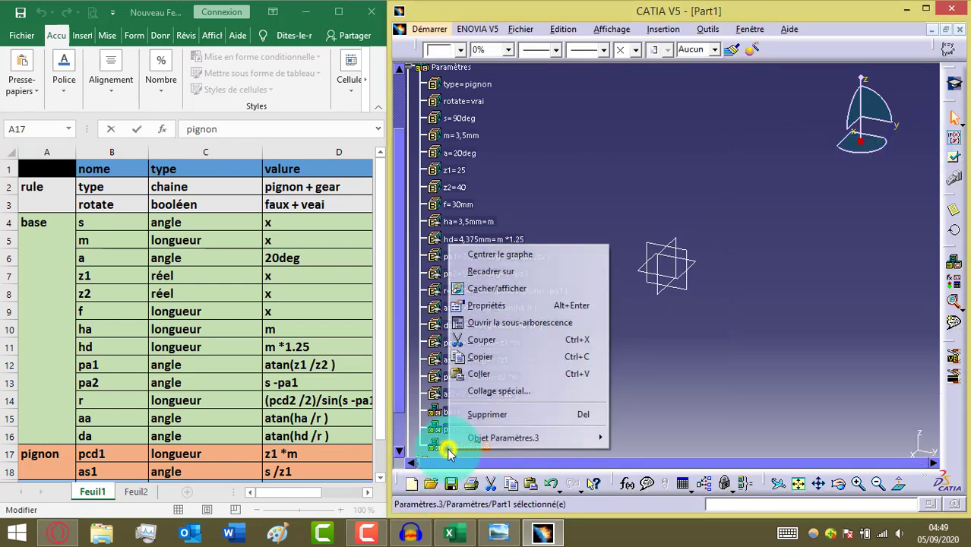
left_click(498, 304)
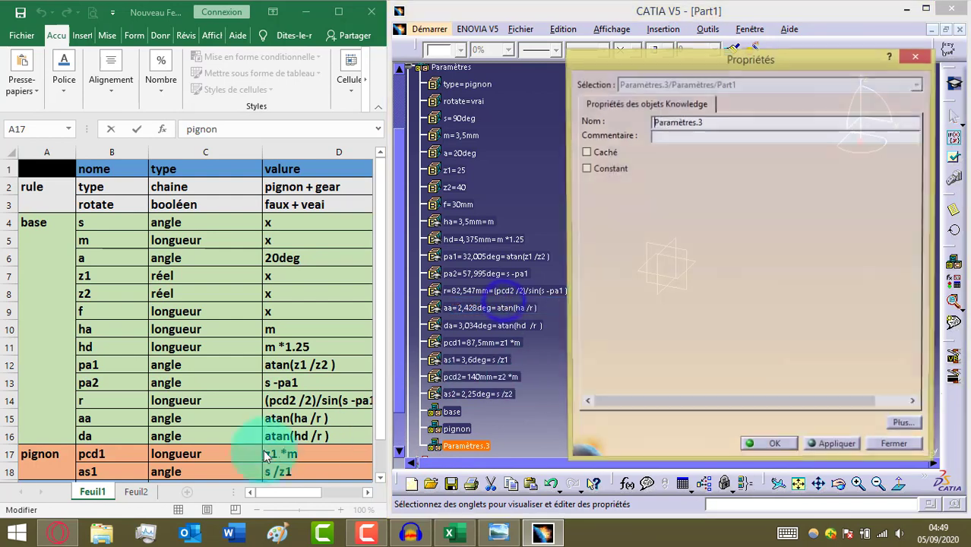
left_click(65, 428)
scroll(63, 422, "down", 6)
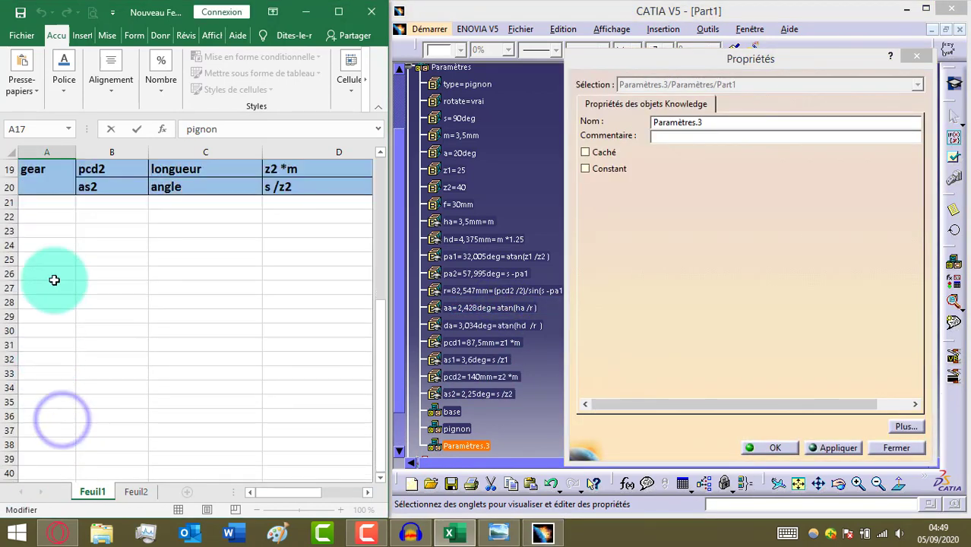
left_click(48, 170)
double_click(49, 170)
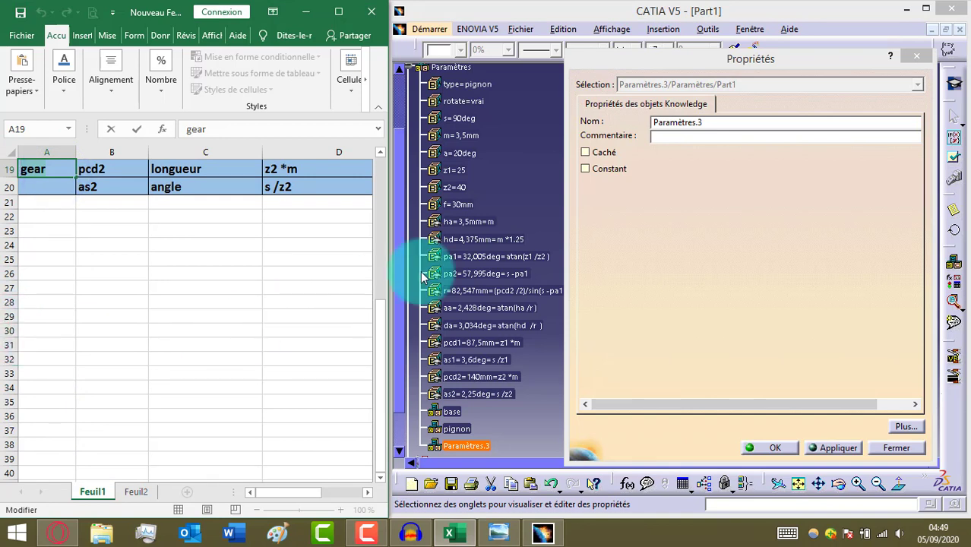
double_click(720, 122)
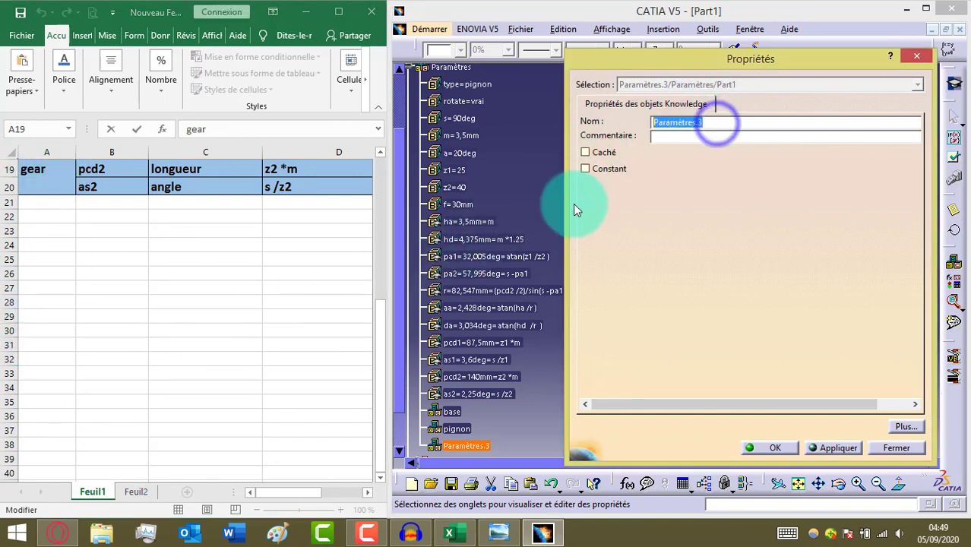
type("gear")
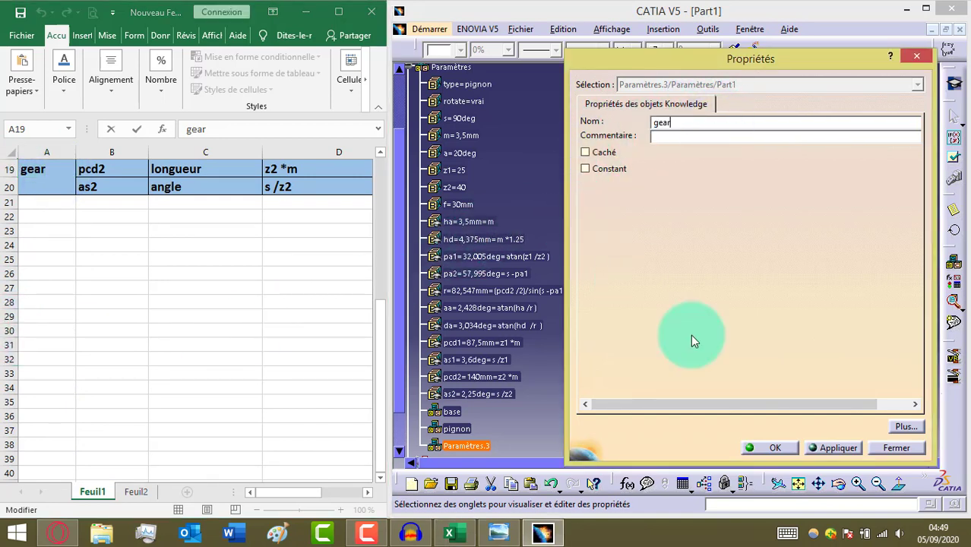
left_click(776, 449)
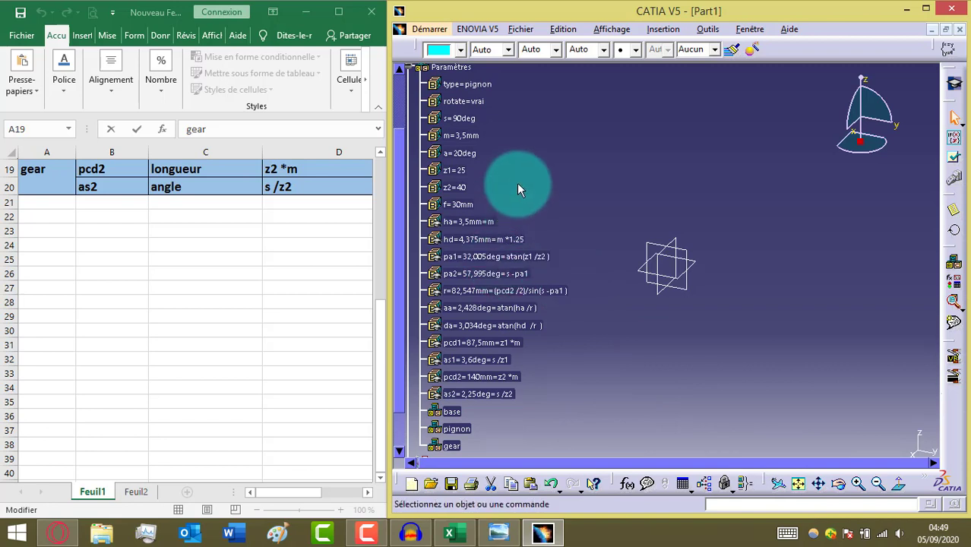
Step: Reorder the parameters s, m, a, z1, z2, f, ha, hd, pa1, pa2, r, aa and da into the base parameter set
left_click(471, 120)
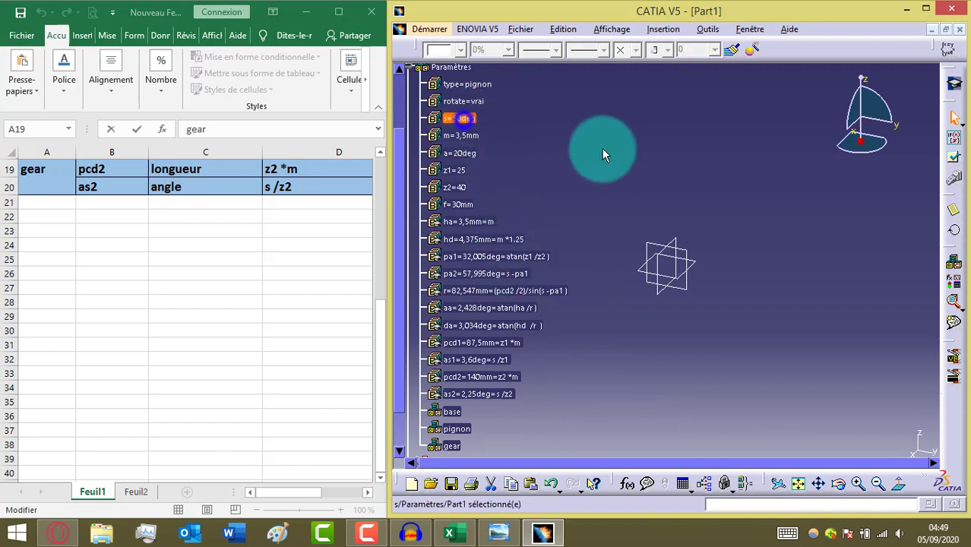
left_click(455, 170, "ctrl")
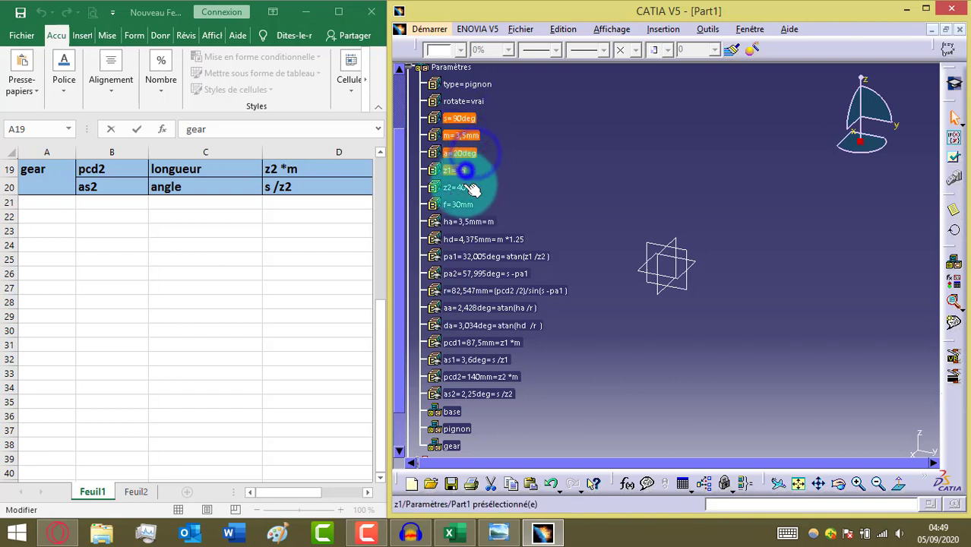
left_click(455, 187, "ctrl")
left_click(459, 204, "ctrl")
left_click(466, 221, "ctrl")
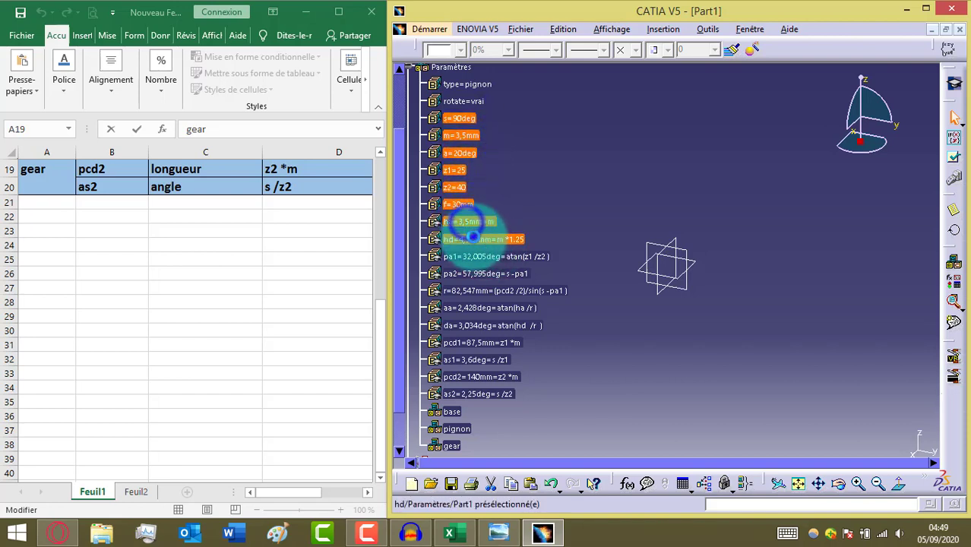
left_click(474, 239, "ctrl")
left_click(491, 257, "ctrl")
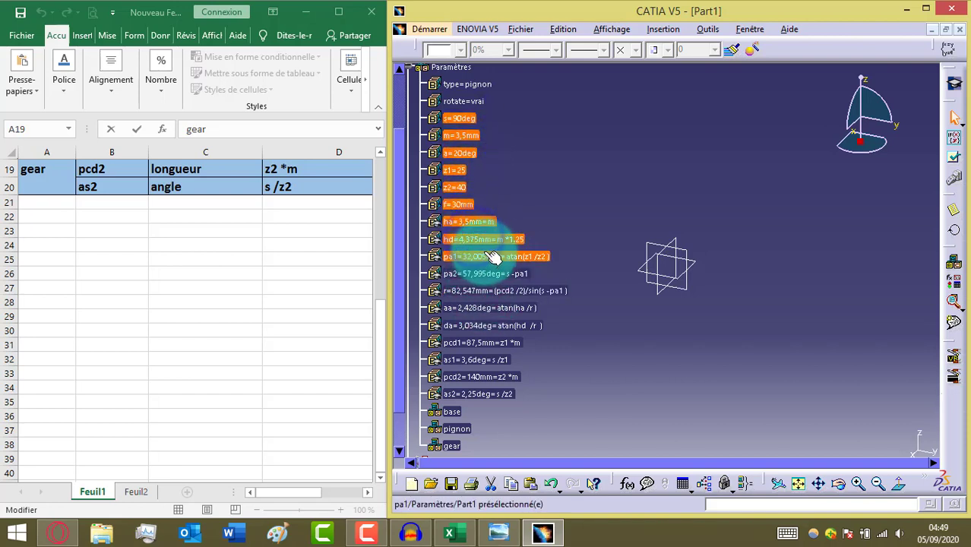
left_click(467, 273, "ctrl")
left_click(473, 291, "ctrl")
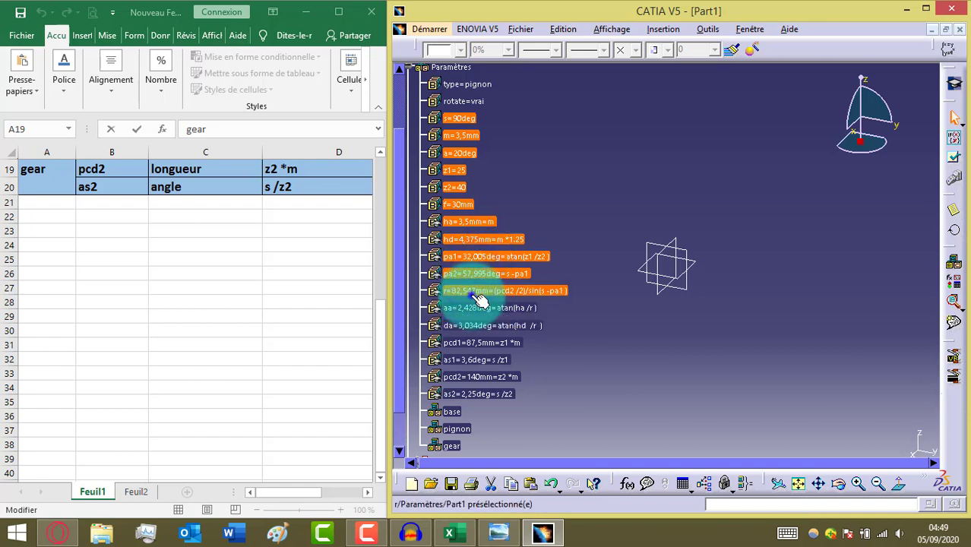
left_click(472, 308, "ctrl")
left_click(475, 325, "ctrl")
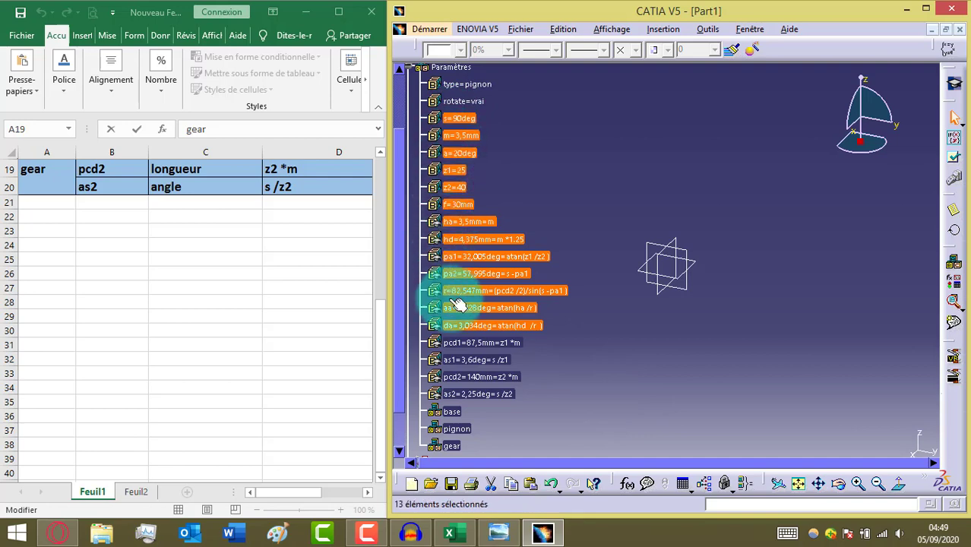
left_click(474, 343, "ctrl")
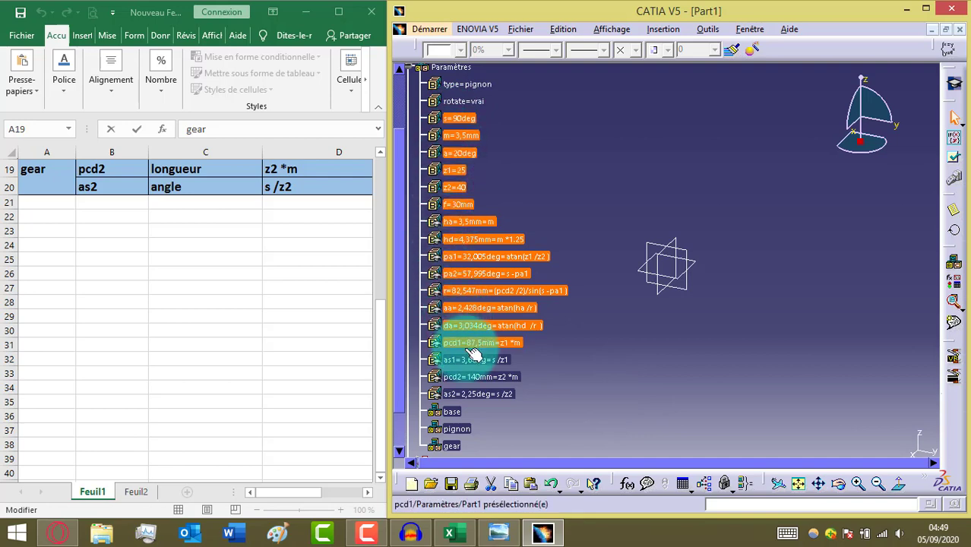
right_click(465, 120)
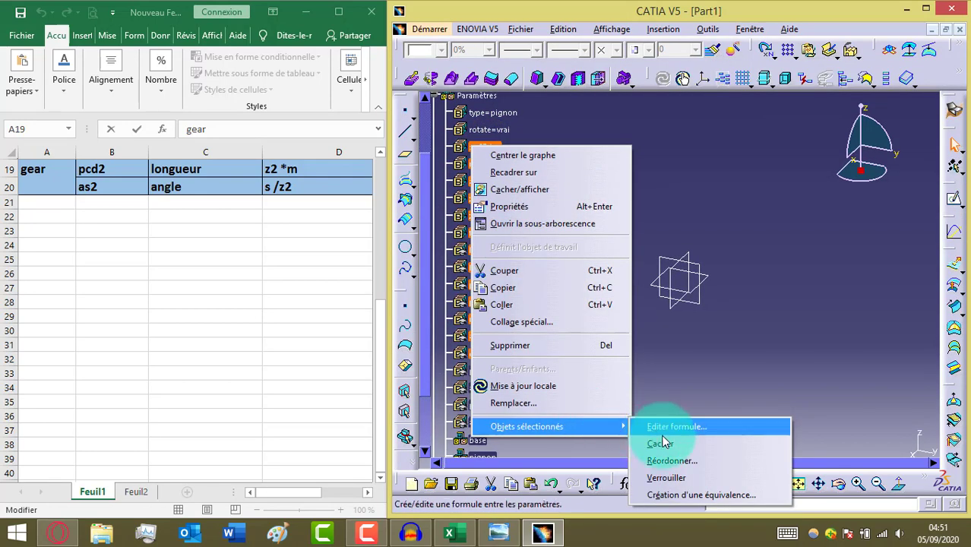
left_click(669, 457)
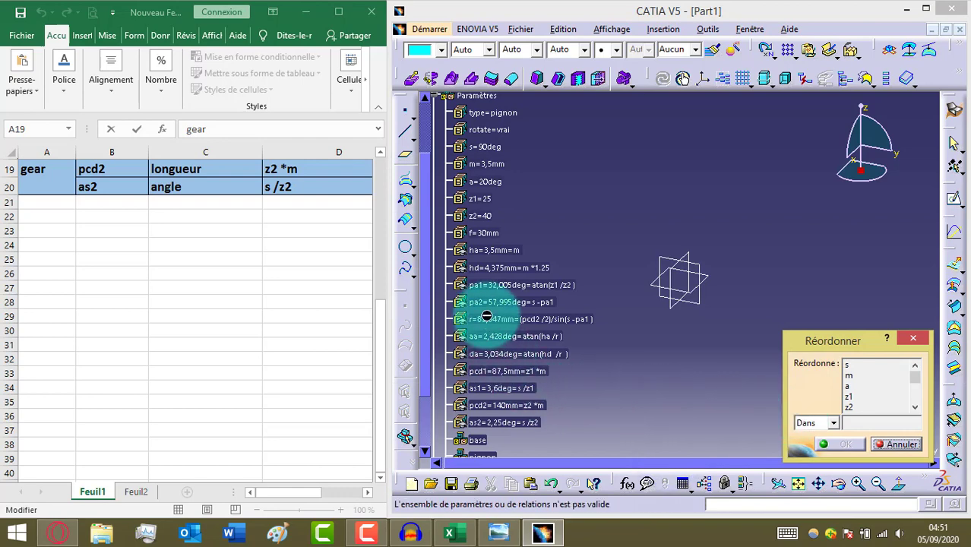
left_click(486, 449)
left_click(844, 444)
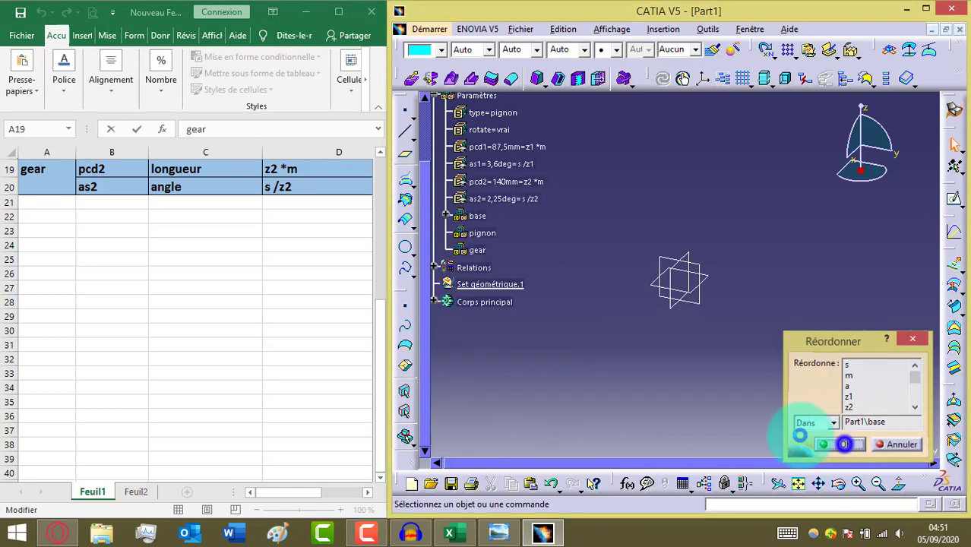
left_click(447, 213)
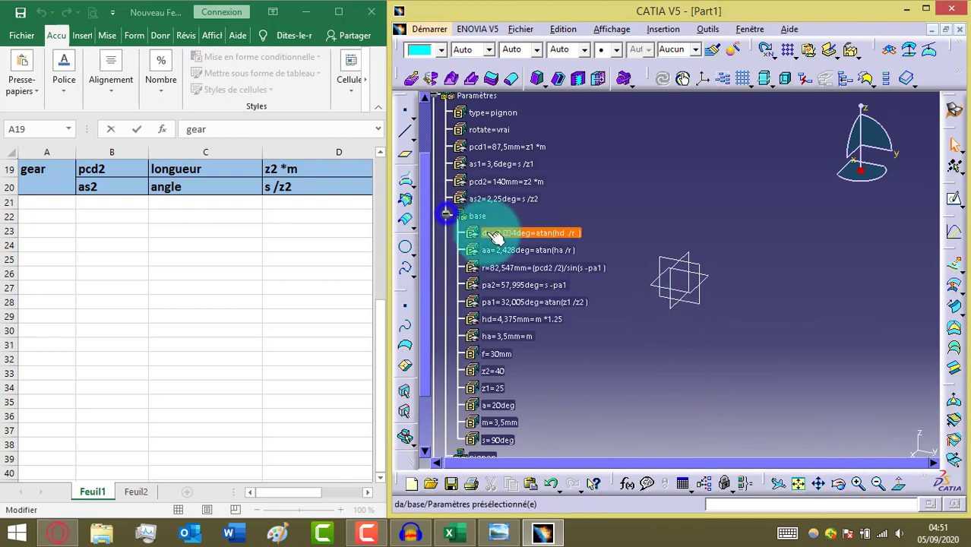
left_click(495, 354)
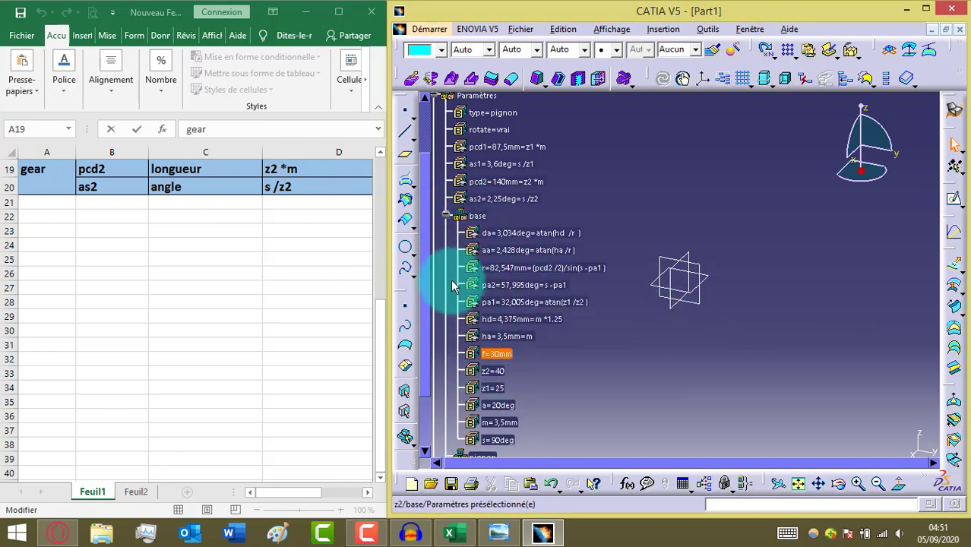
left_click(446, 216)
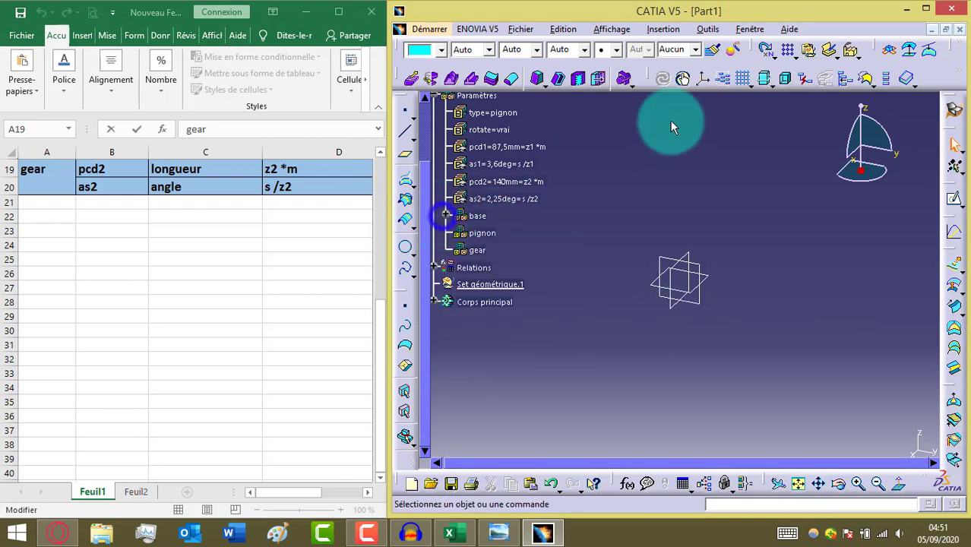
Step: Reorder the parameters pcd1 and as1 into the pignon parameter set
left_click(534, 149)
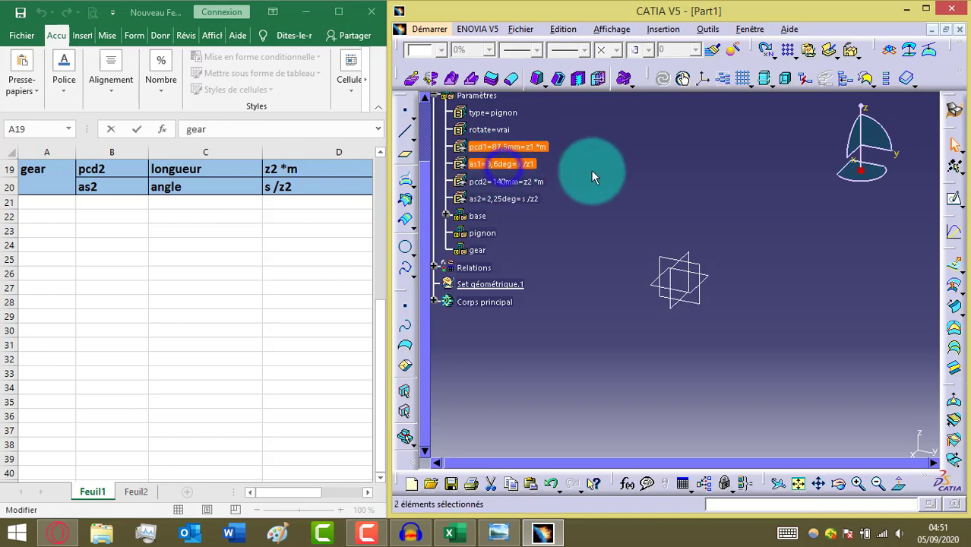
right_click(515, 149)
mouse_move(603, 428)
mouse_move(699, 430)
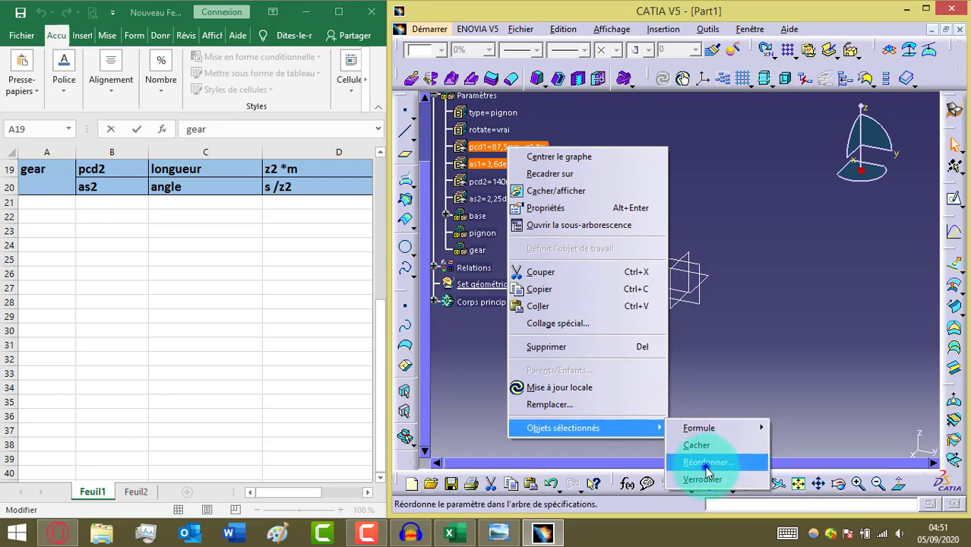
left_click(705, 463)
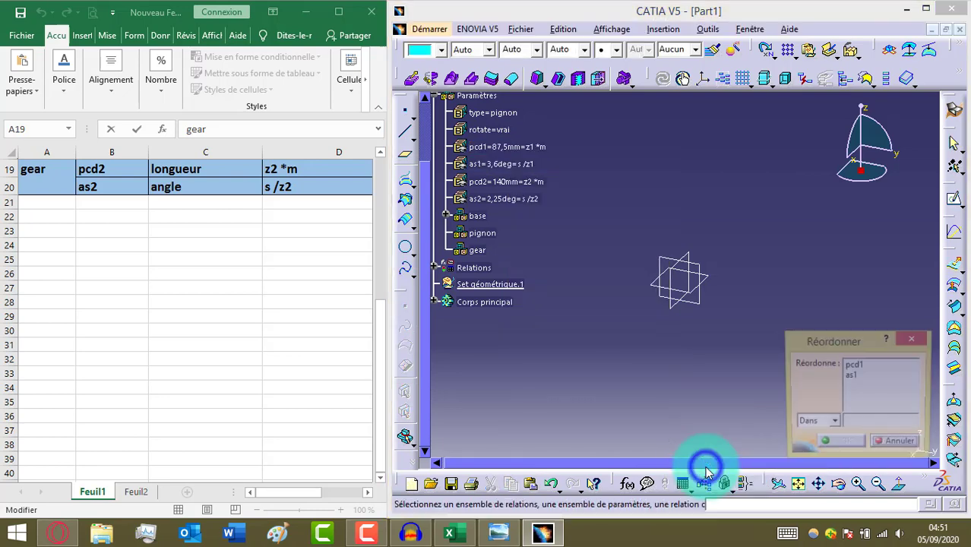
left_click(481, 233)
left_click(848, 445)
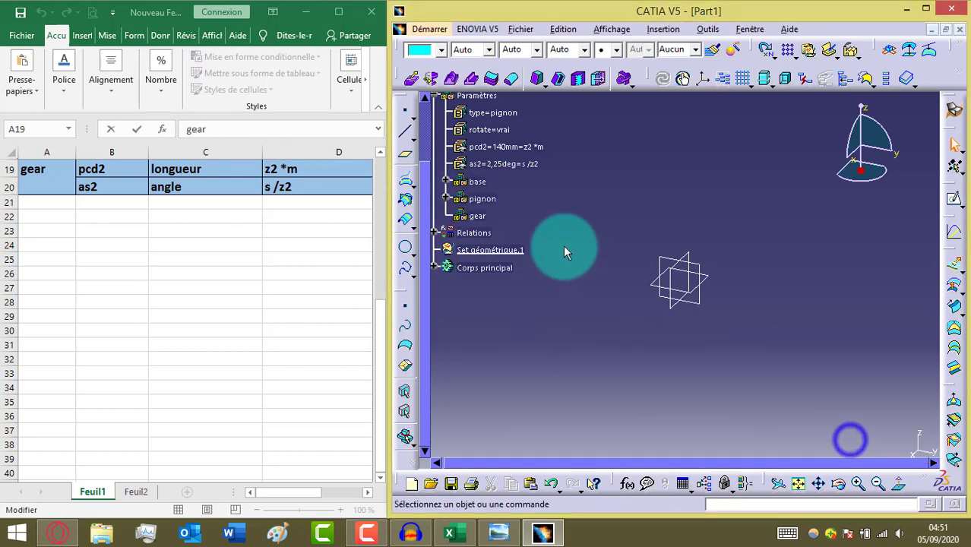
Step: Reorder the parameters pcd2 and as2 into the gear parameter set
left_click(490, 164, "ctrl")
right_click(496, 151)
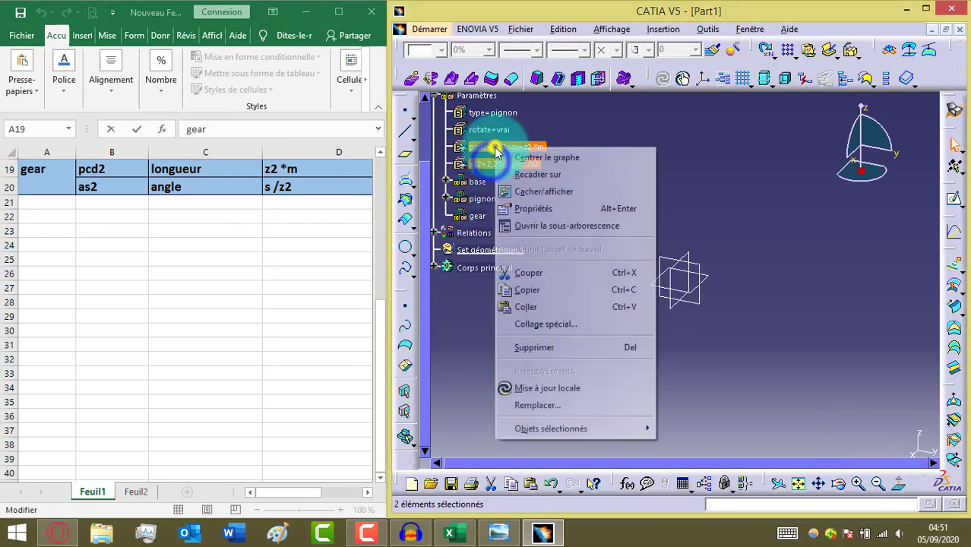
mouse_move(577, 430)
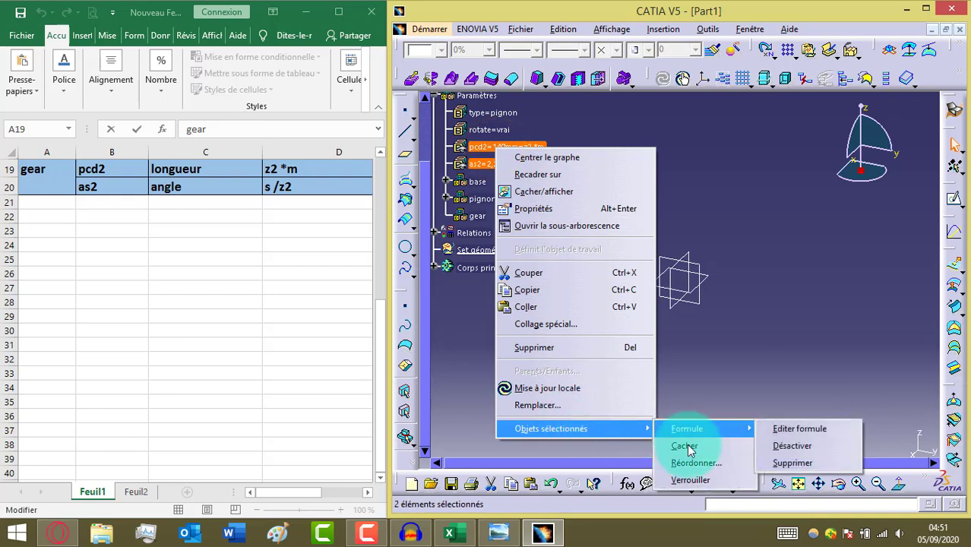
left_click(699, 464)
left_click(477, 217)
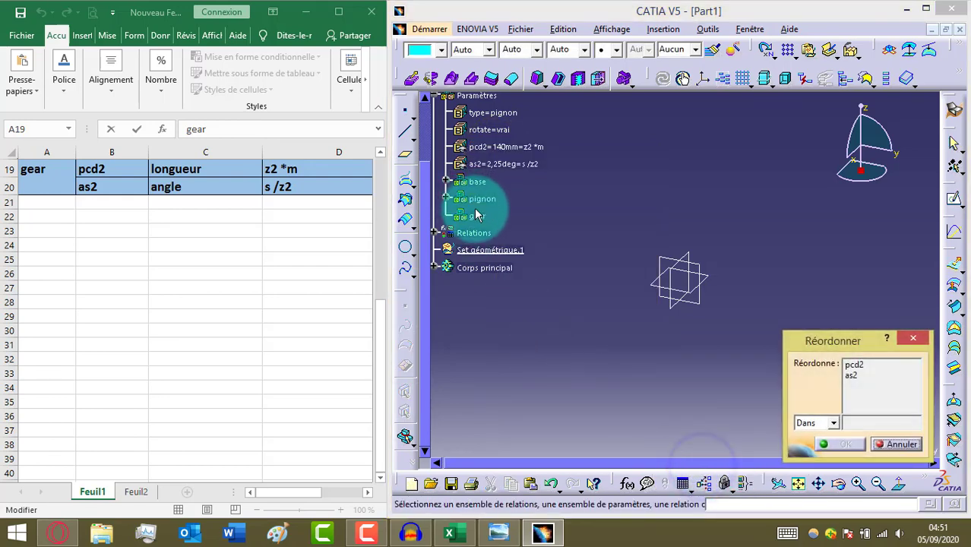
left_click(839, 444)
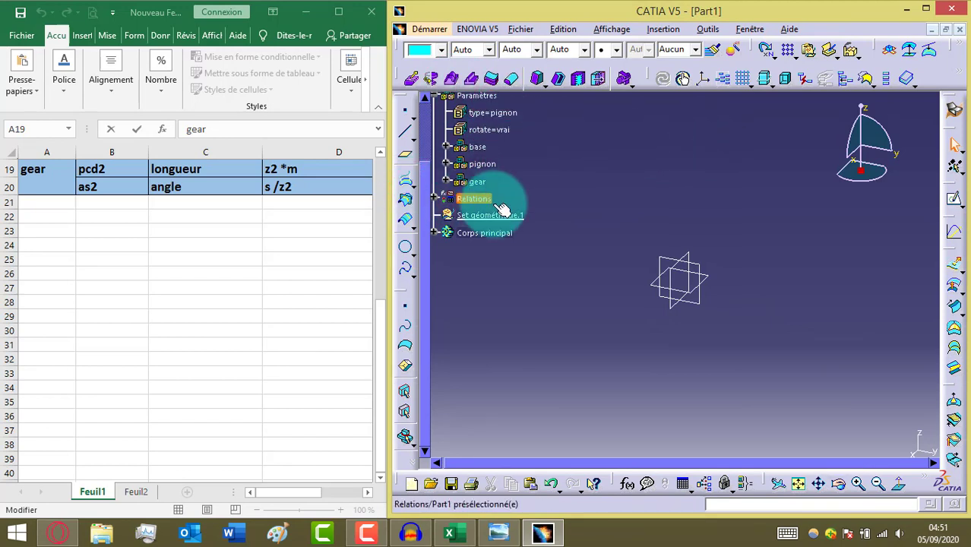
Step: Collapse the Paramètres node in the tree and restore the Part1 document window from its maximized size
scroll(440, 114, "up", 2)
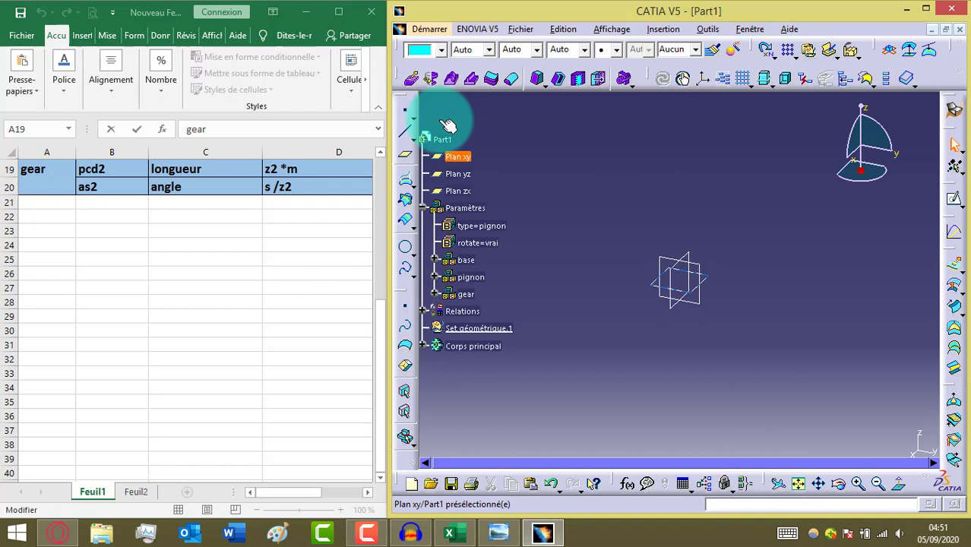
left_click(423, 209)
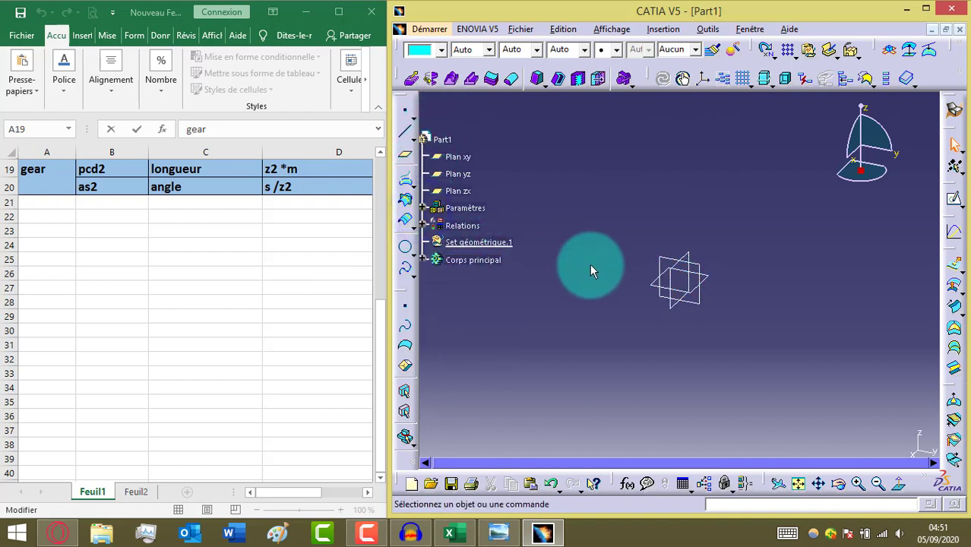
left_click(945, 29)
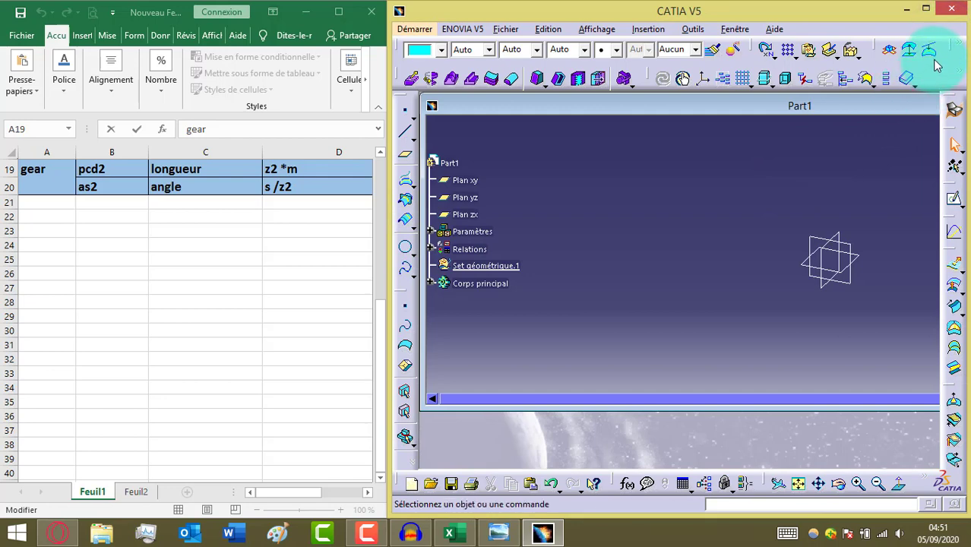
Step: Maximize the CATIA and Part1 windows and rename the geometrical set Set géométrique.1 as GDC
left_click(926, 9)
left_click(809, 98)
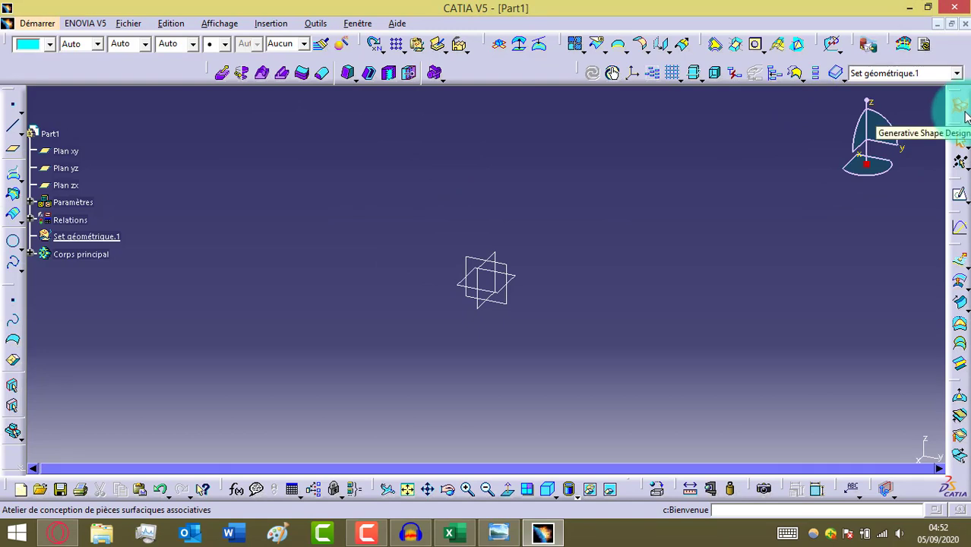
right_click(103, 238)
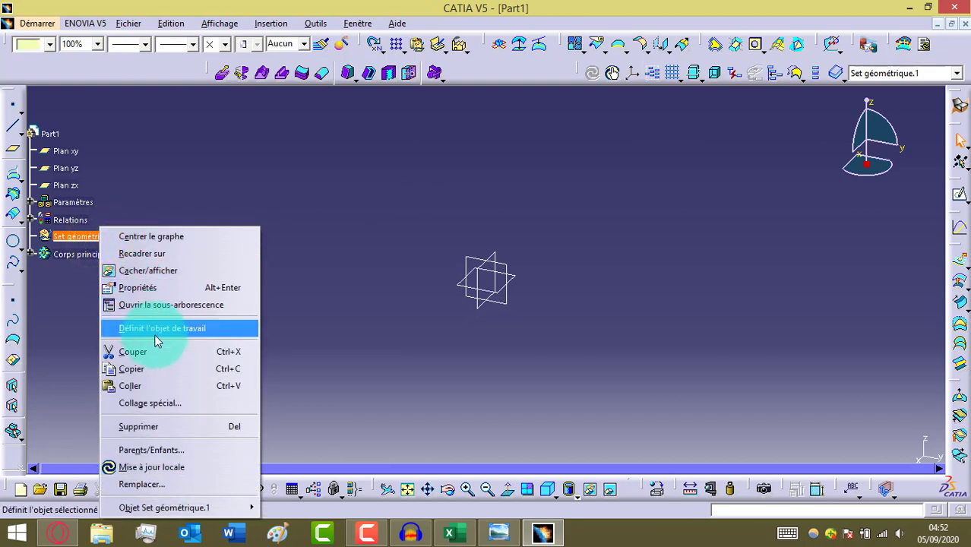
left_click(156, 287)
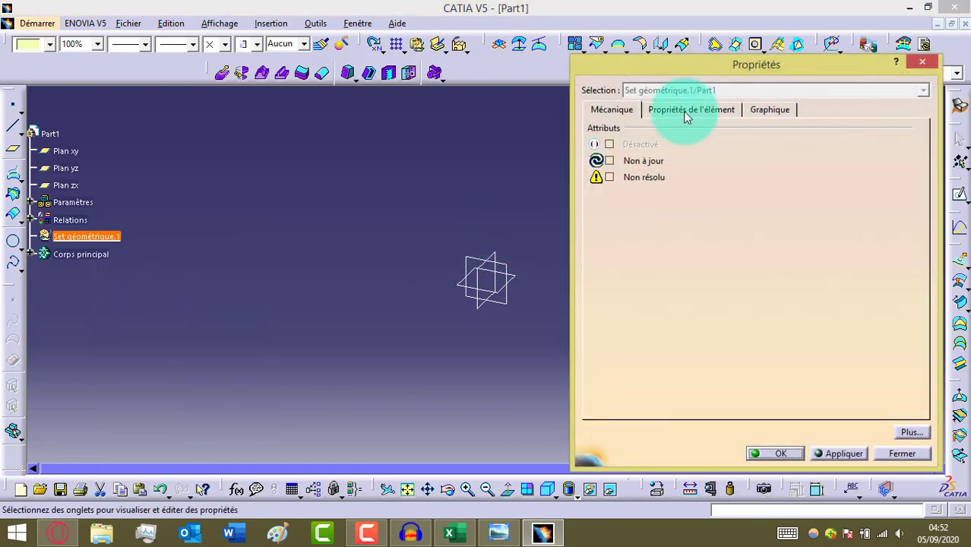
left_click(730, 110)
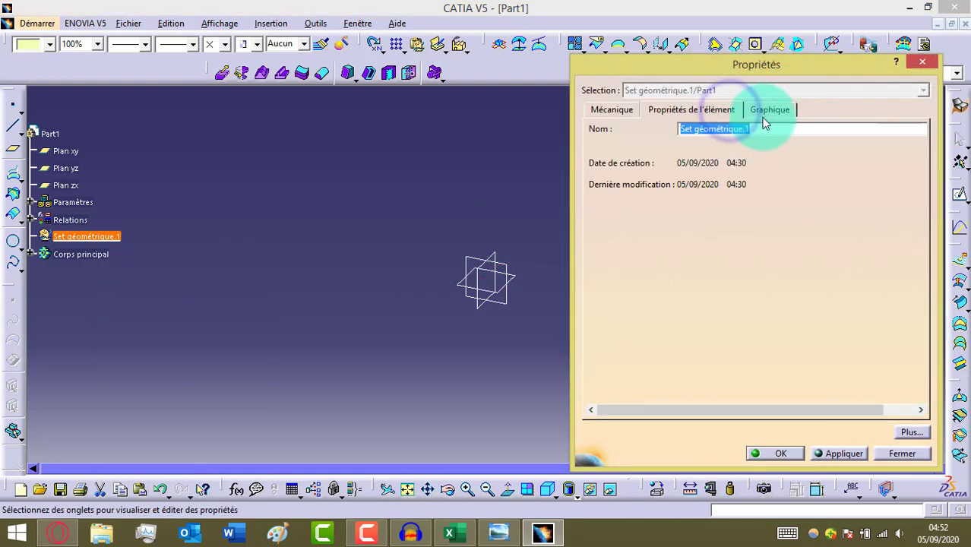
type("GDC")
left_click(776, 453)
left_click(146, 285)
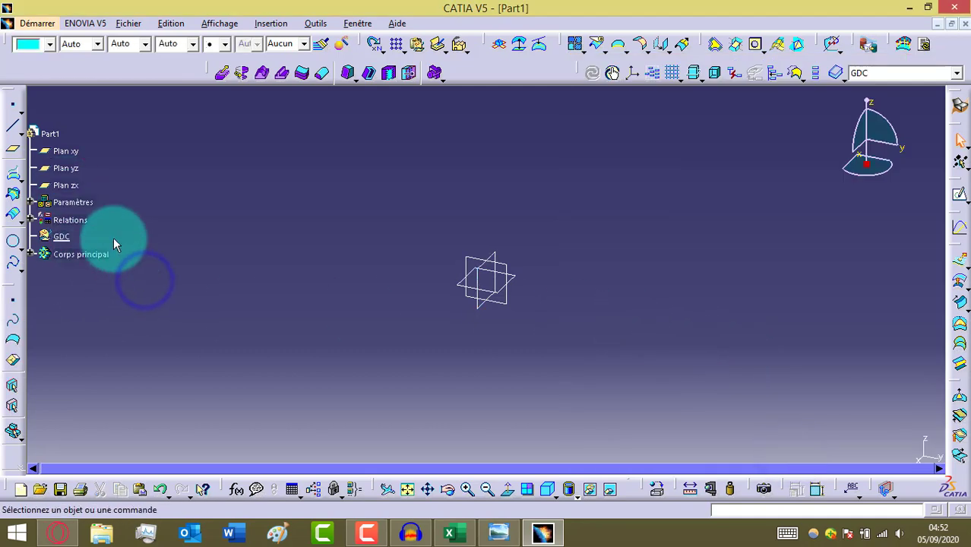
scroll(114, 263, "up", 3, "ctrl")
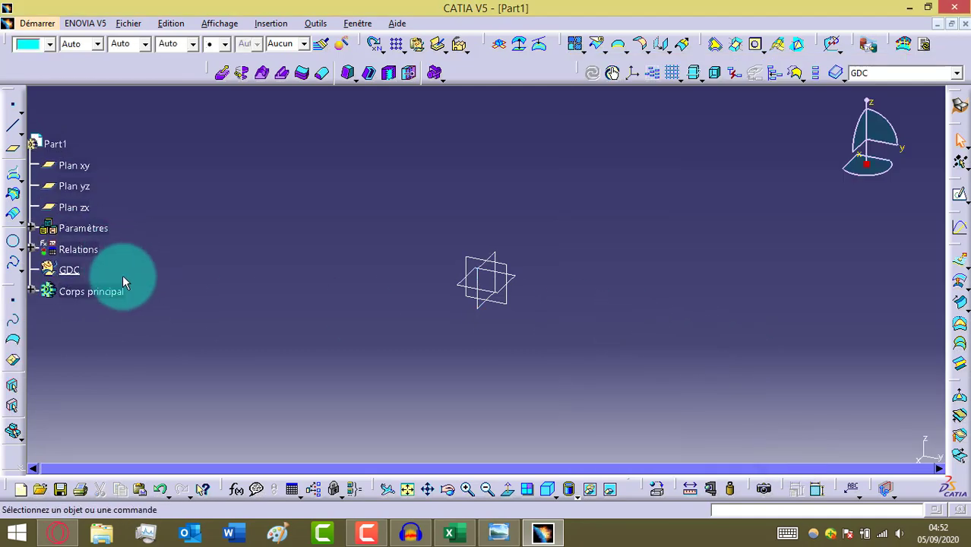
scroll(131, 269, "down", 3)
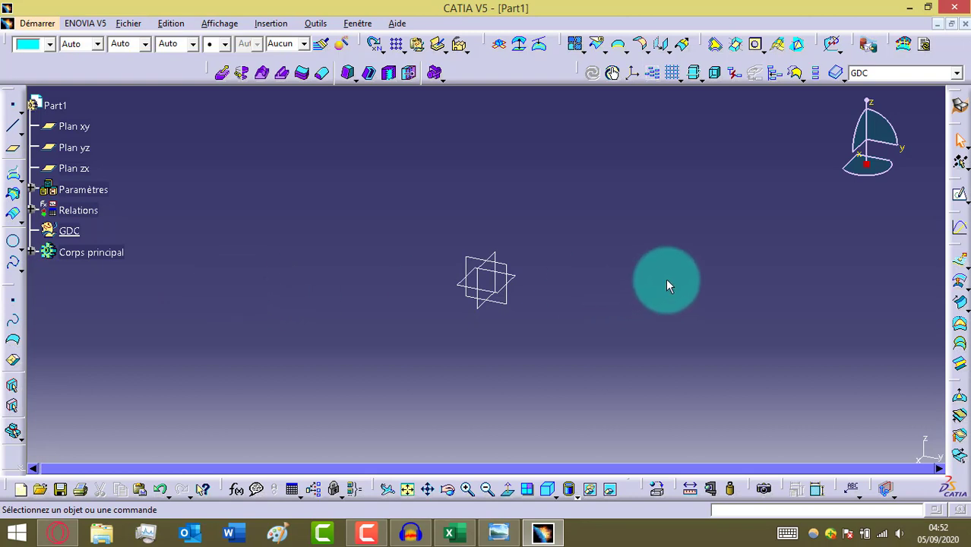
Step: Start a sketch on the zx plane in GDC and bring up the SKT_Base reference image A2.png in the Windows photo viewer
left_click(486, 267)
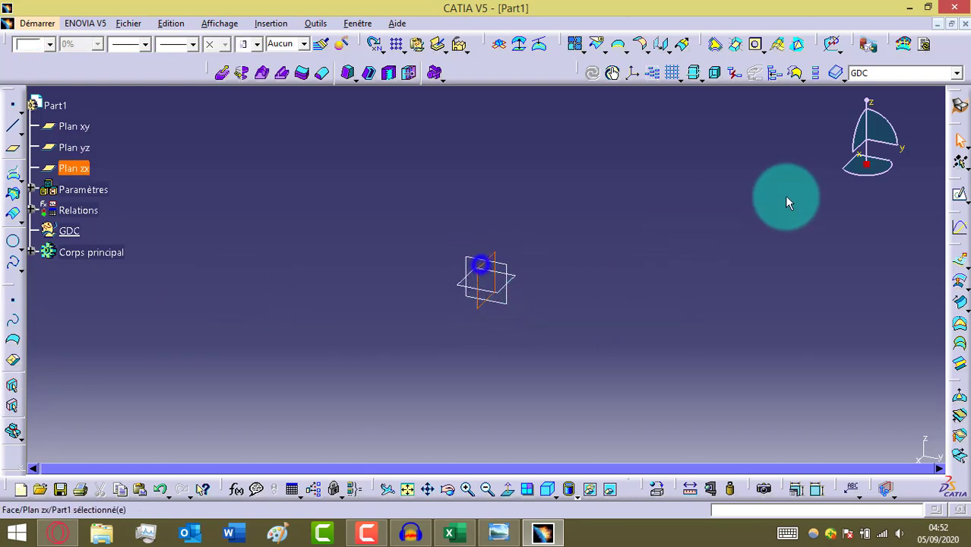
left_click(958, 190)
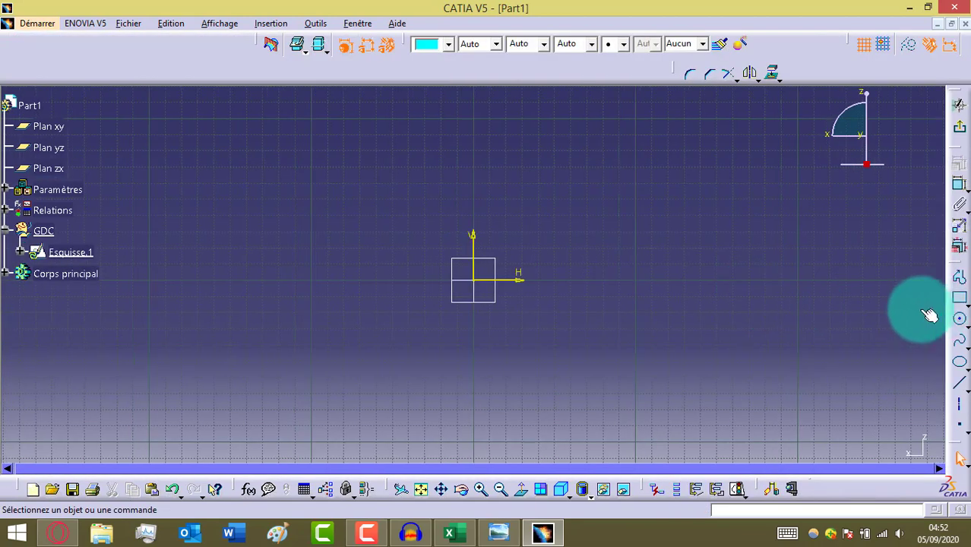
left_click(498, 533)
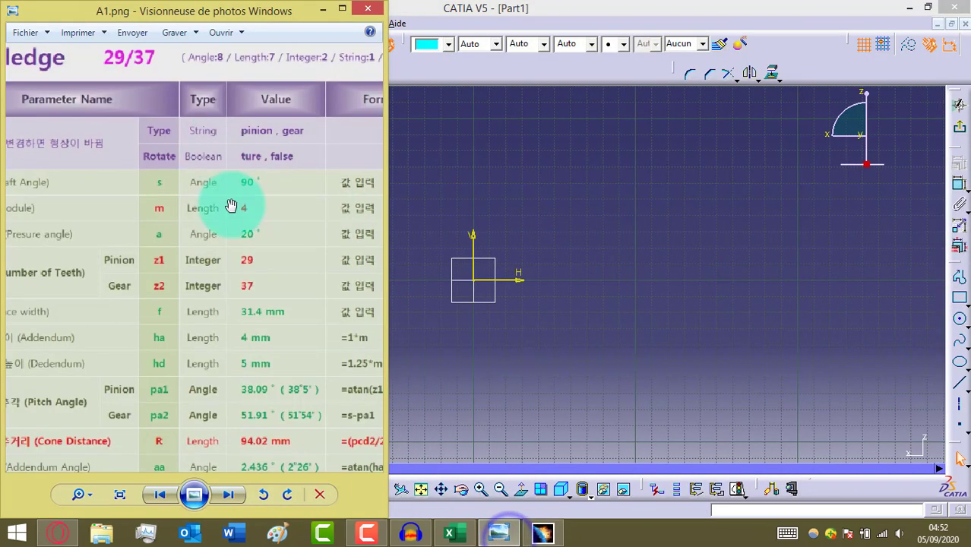
left_click(228, 494)
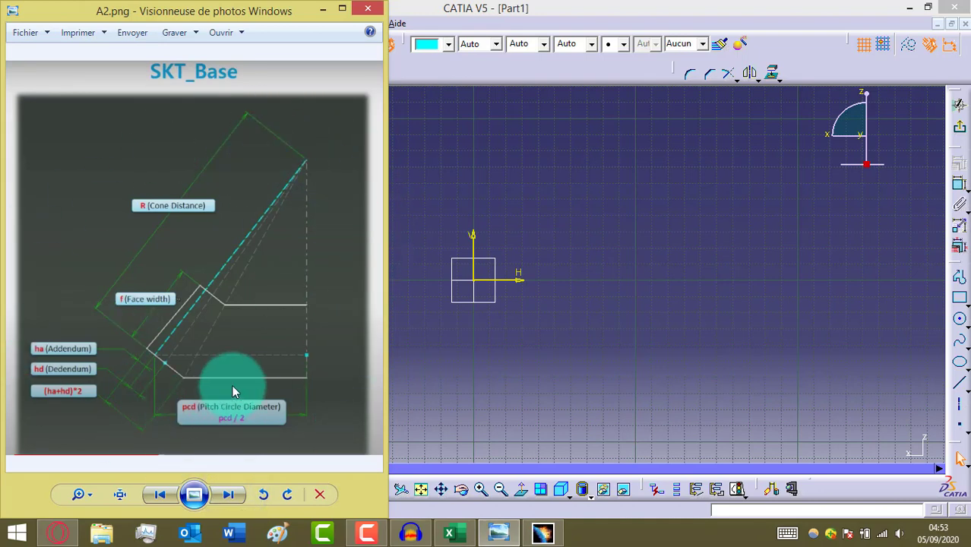
Step: Switch back to CATIA and sketch a closed right triangle from the origin down to its lower left, about 76 mm wide and 99 mm high
left_click(650, 353)
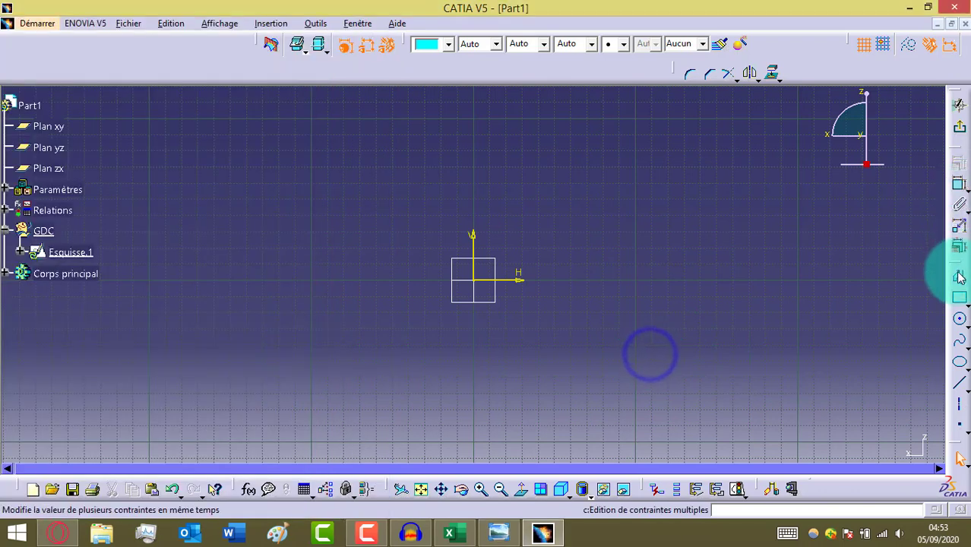
left_click(959, 277)
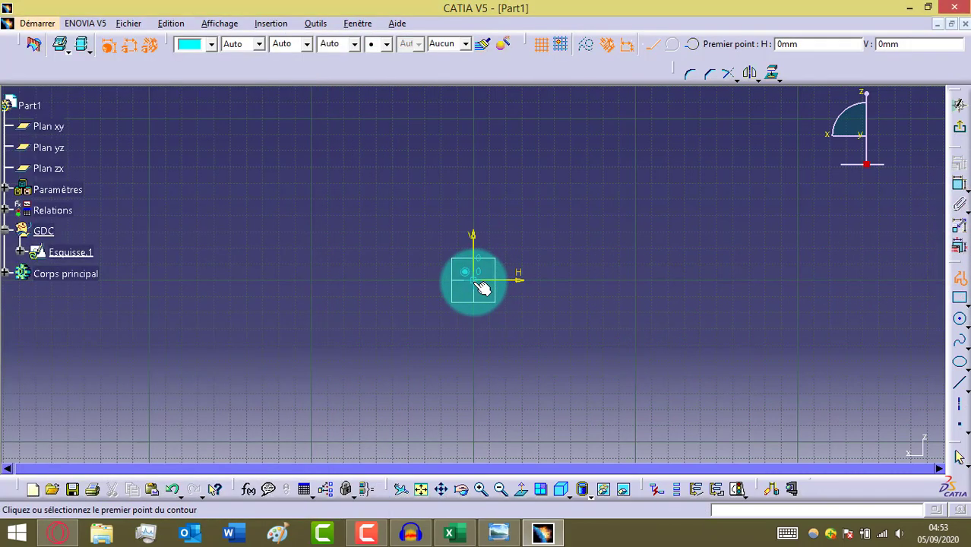
left_click(481, 287)
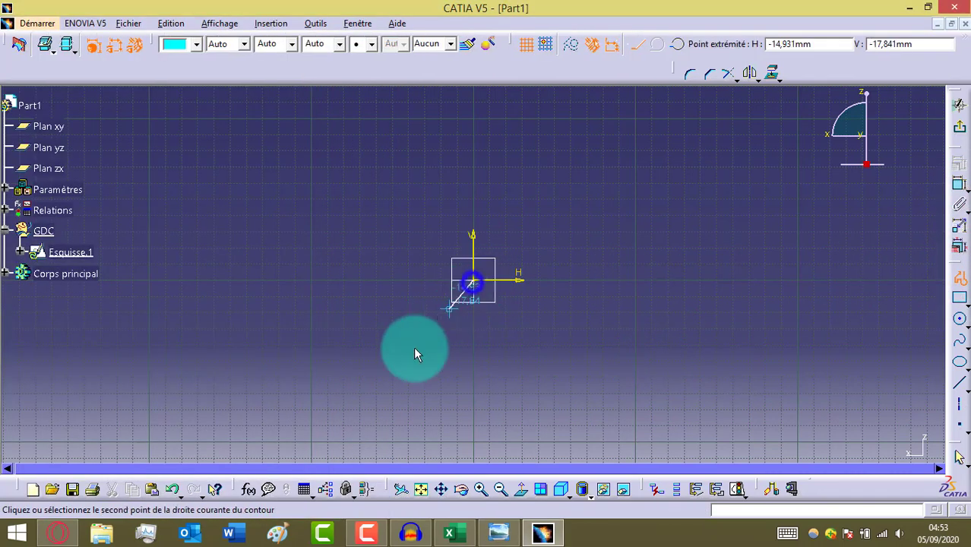
left_click(351, 439)
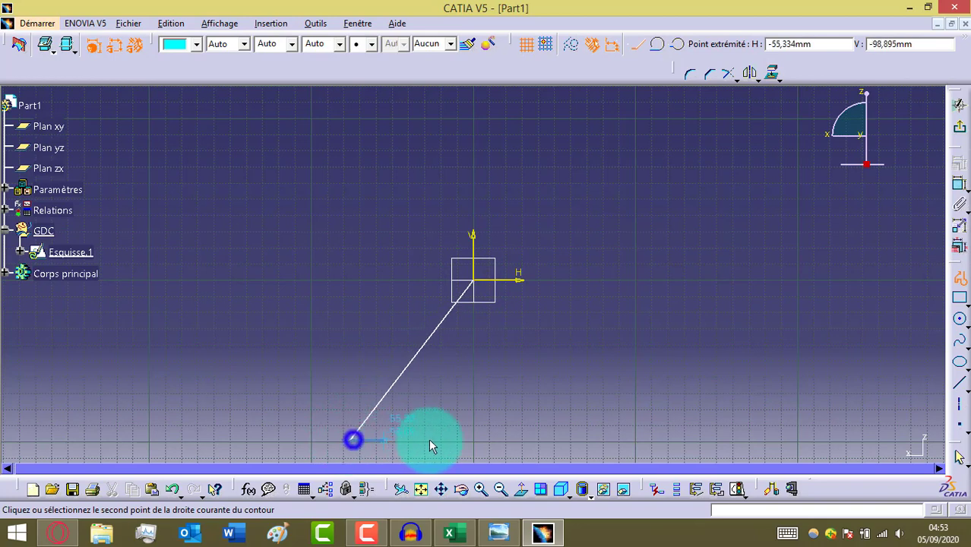
left_click(472, 440)
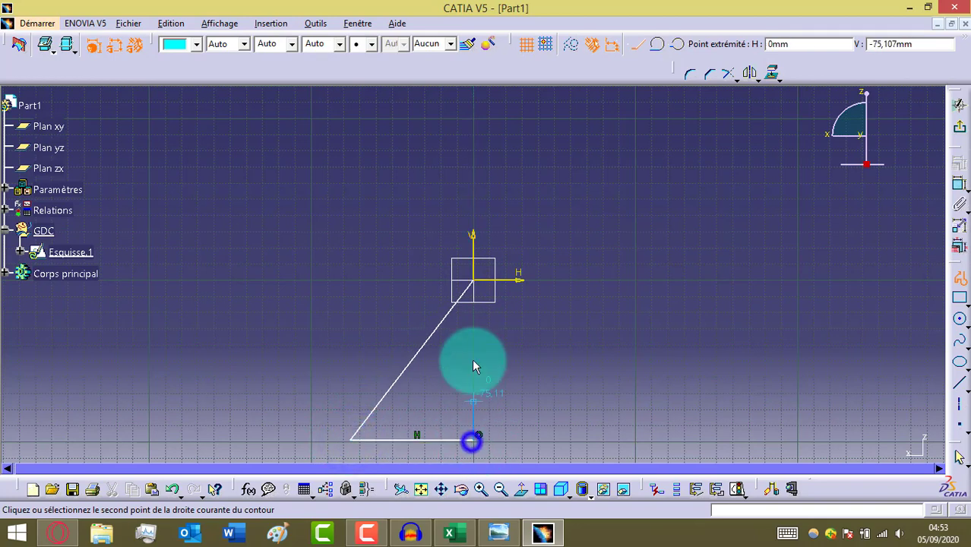
left_click(473, 281)
left_click(704, 262)
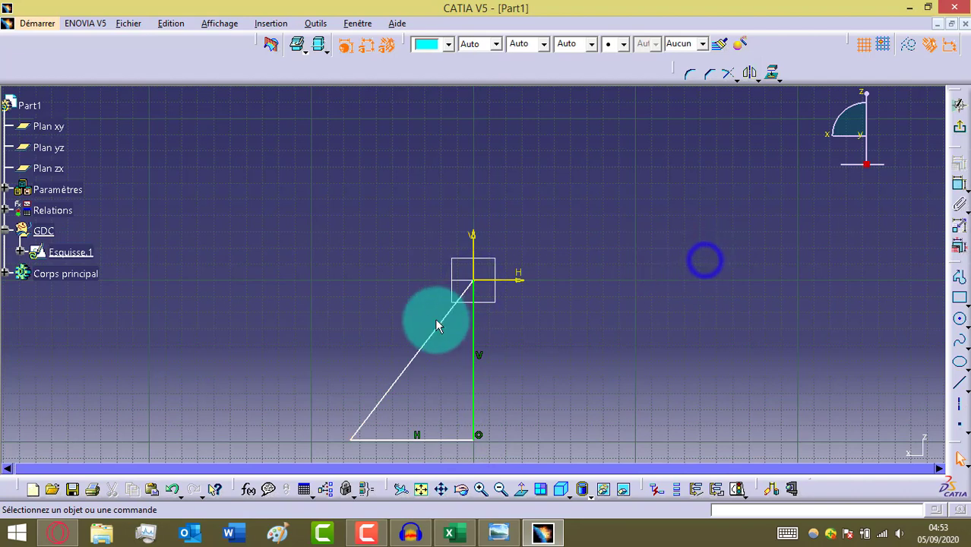
Step: Convert the triangle's vertical, slanted and horizontal lines into construction elements
double_click(480, 355)
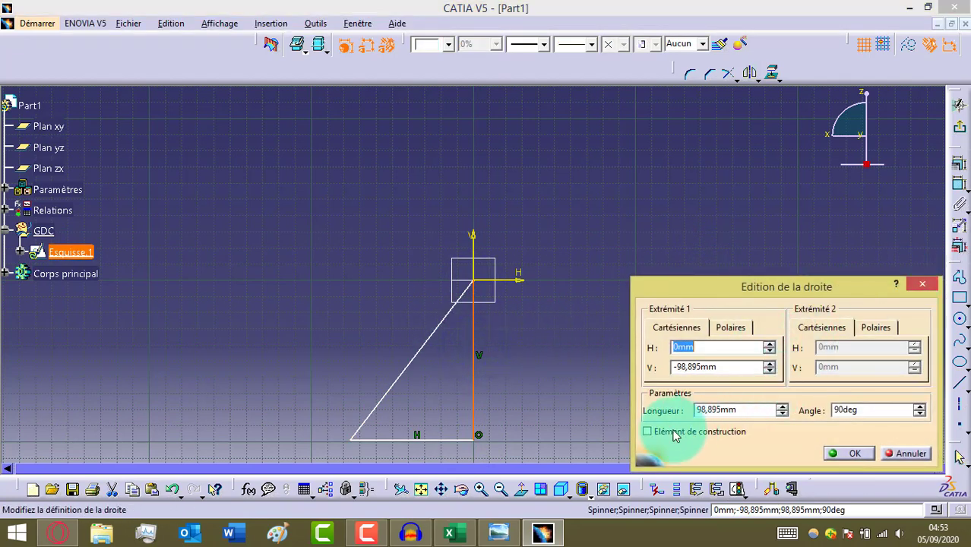
left_click(647, 431)
left_click(842, 453)
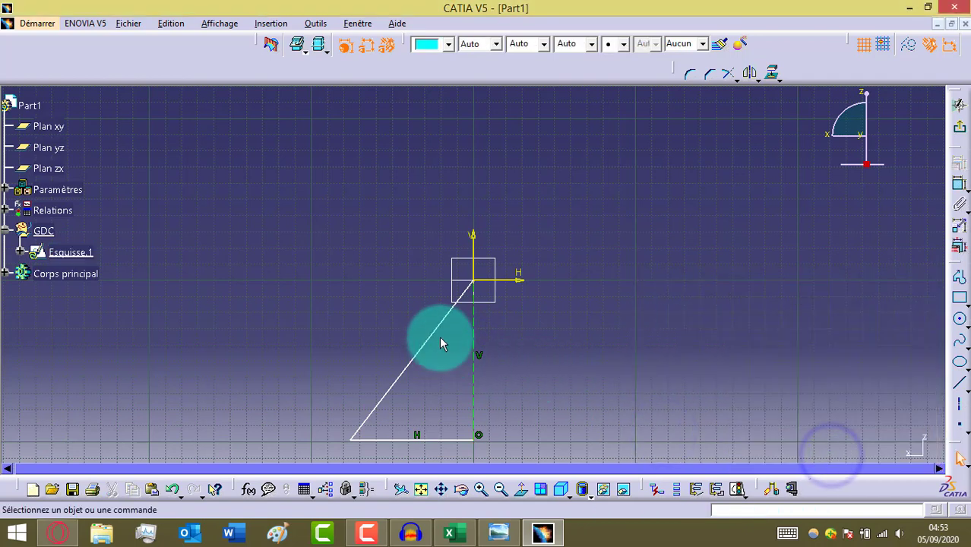
left_click(436, 330)
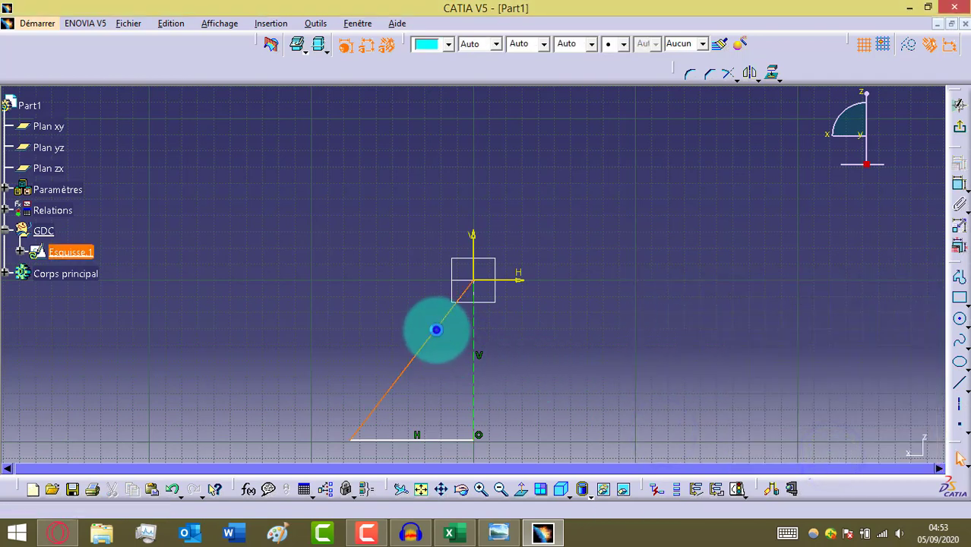
left_click(456, 441, "ctrl")
left_click(910, 47)
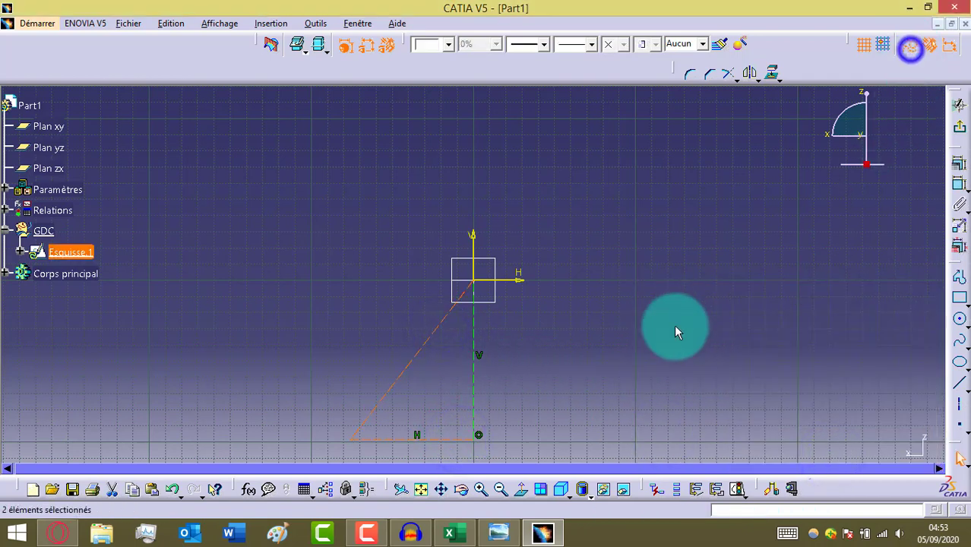
left_click(675, 327)
left_click(550, 373)
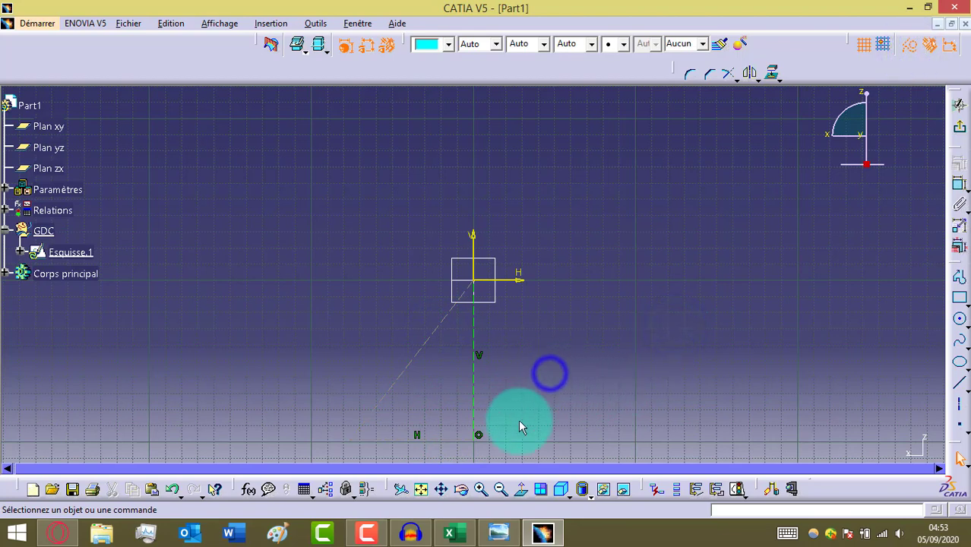
Step: Dimension the lengths of the triangle's horizontal line and slanted line
left_click(959, 184)
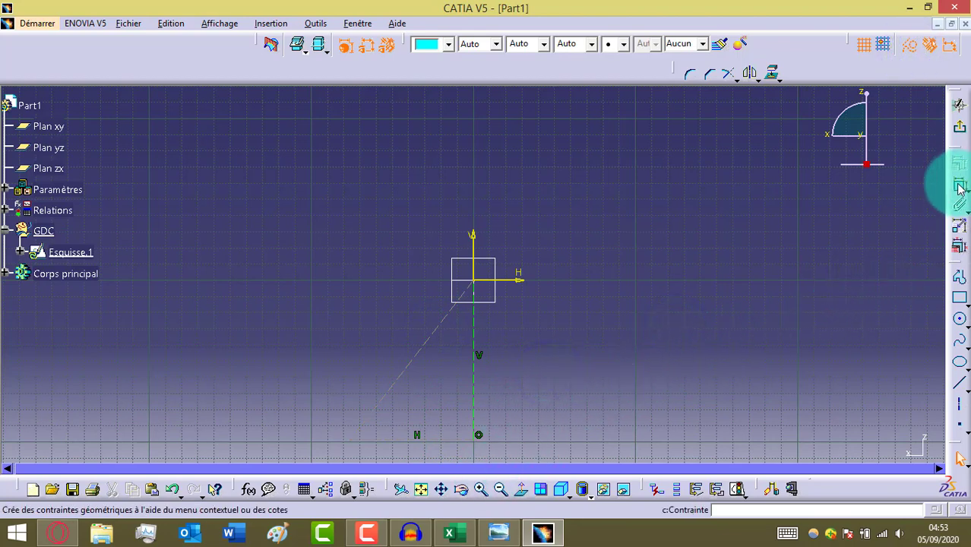
left_click(427, 453)
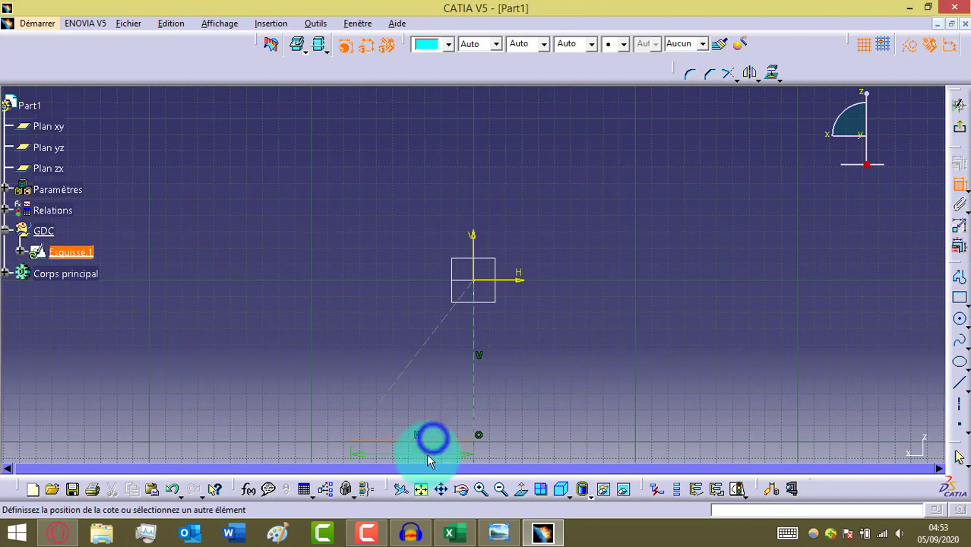
left_click(427, 455)
left_click(412, 357)
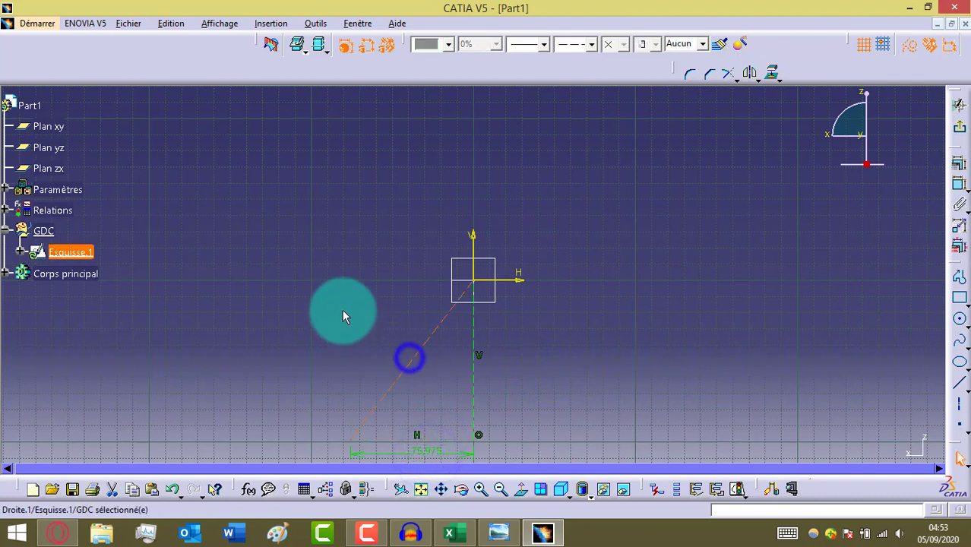
left_click(959, 184)
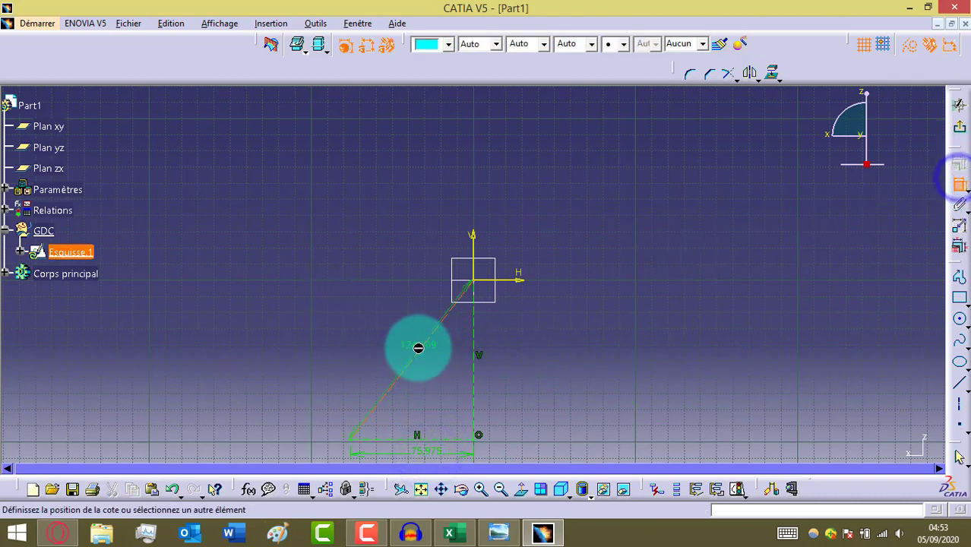
left_click(365, 318)
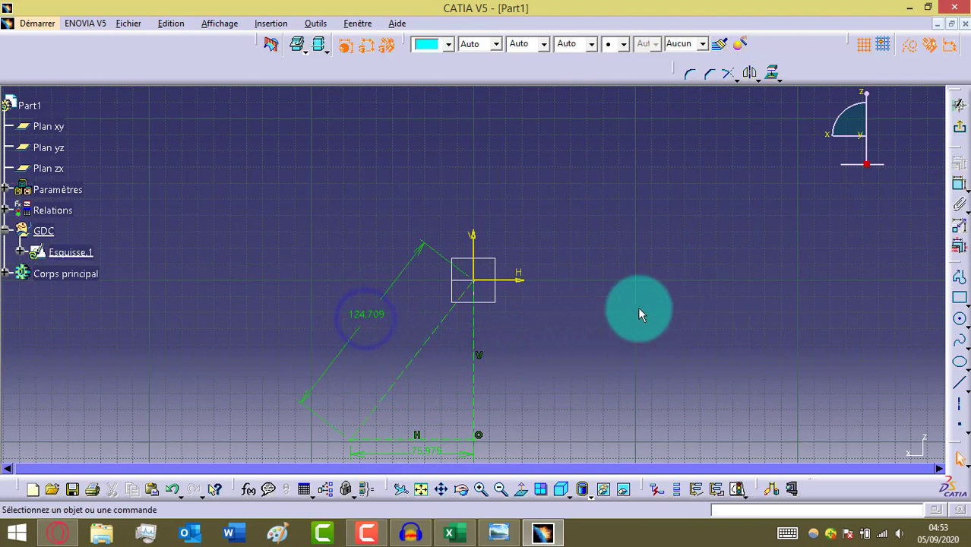
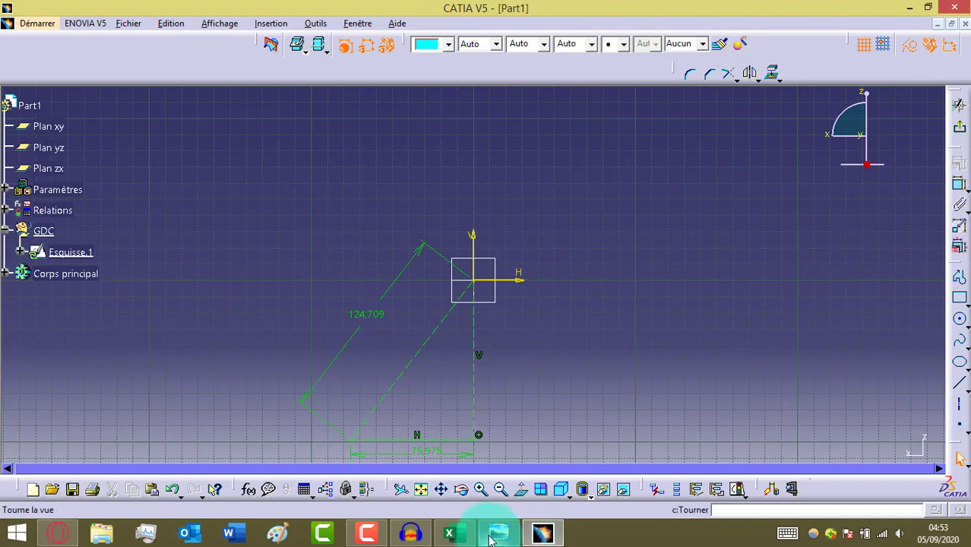
Step: Restore the CATIA window to half the screen beside the SKT_Base reference image and centre the triangle in the view
left_click(927, 7)
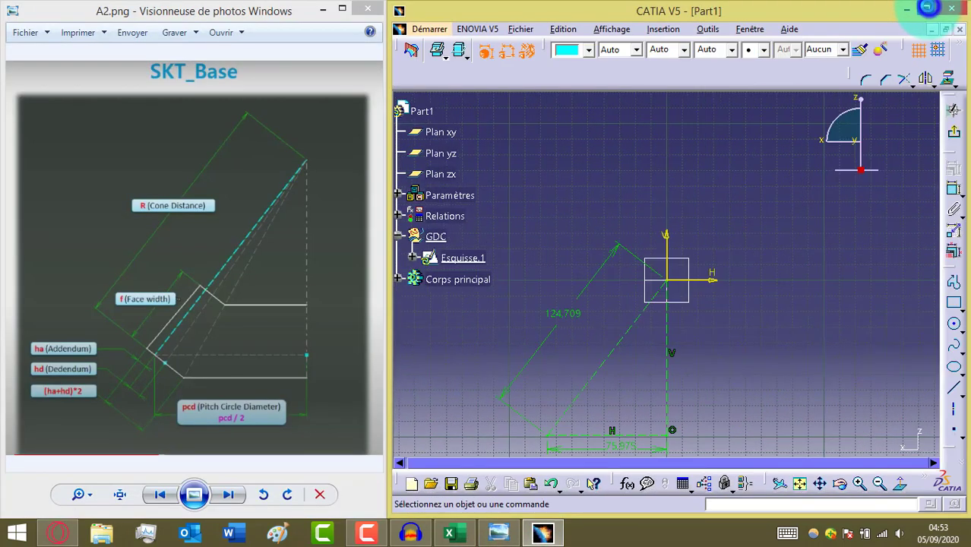
left_click(718, 293)
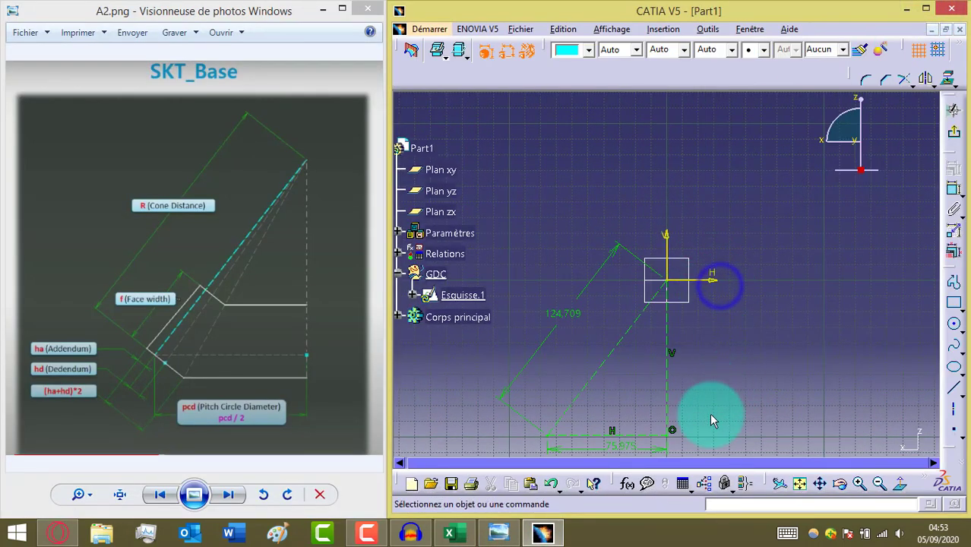
left_click(814, 484)
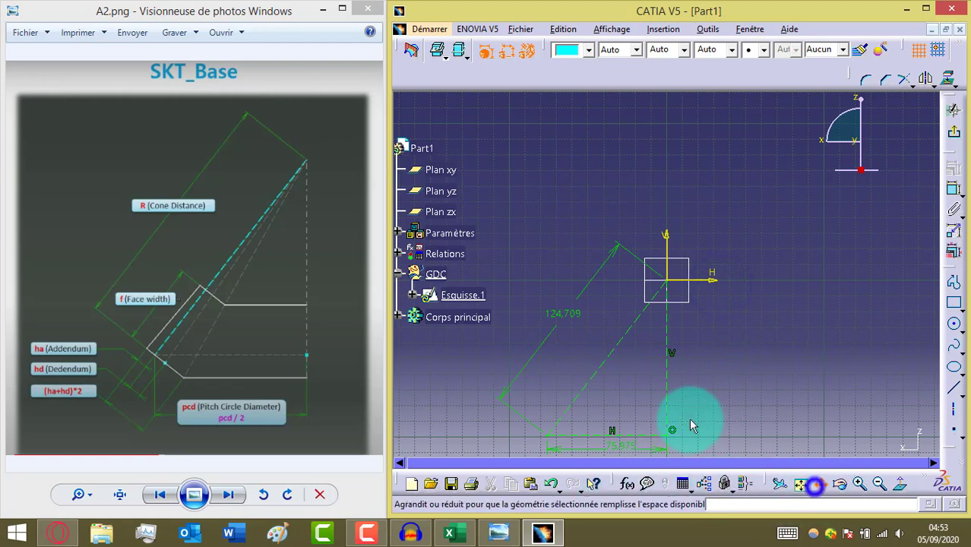
mouse_move(667, 396)
middle_mouse_down()
mouse_move(670, 274)
mouse_move(695, 287)
middle_mouse_up()
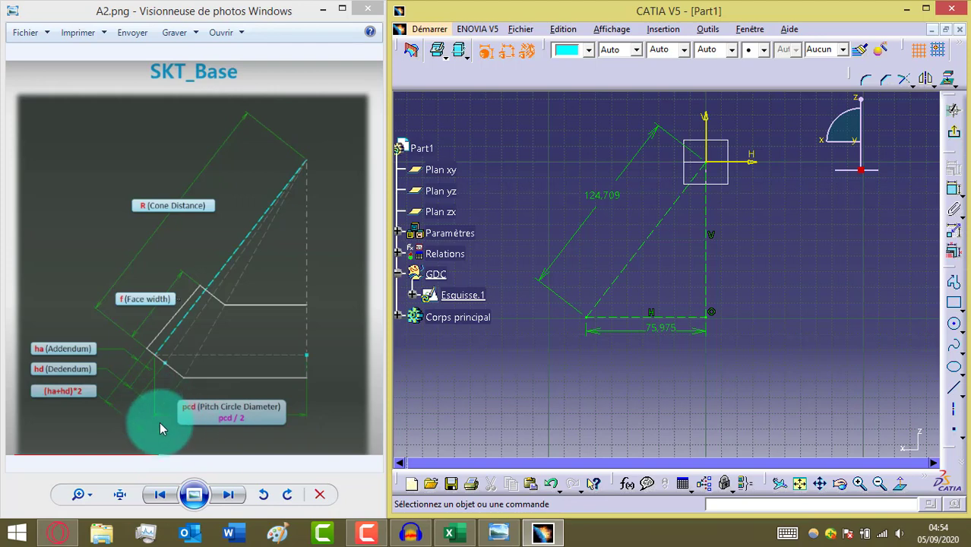
Step: Move the horizontal construction line's dimension further below the triangle and drive it with the formula pcd1 /2
left_click(650, 336)
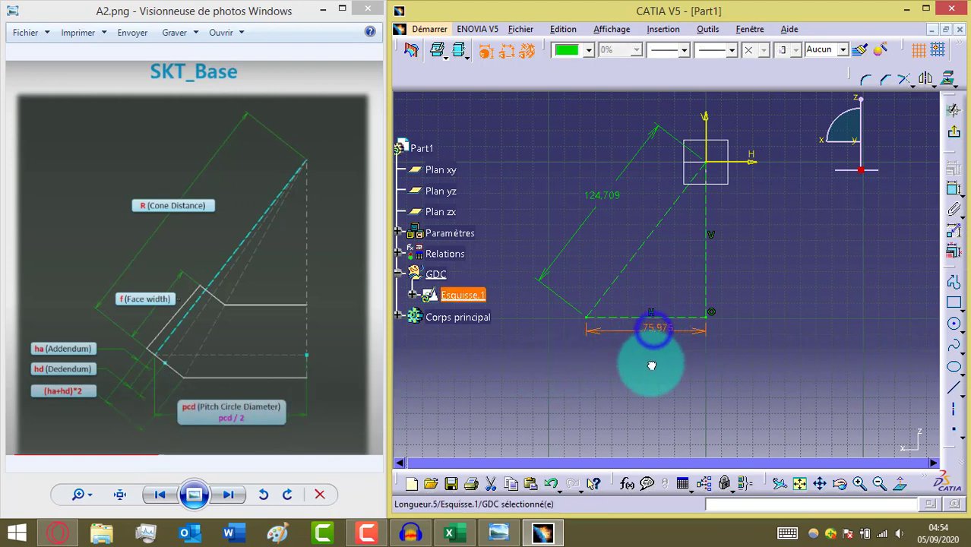
left_click_drag(614, 339, 577, 379)
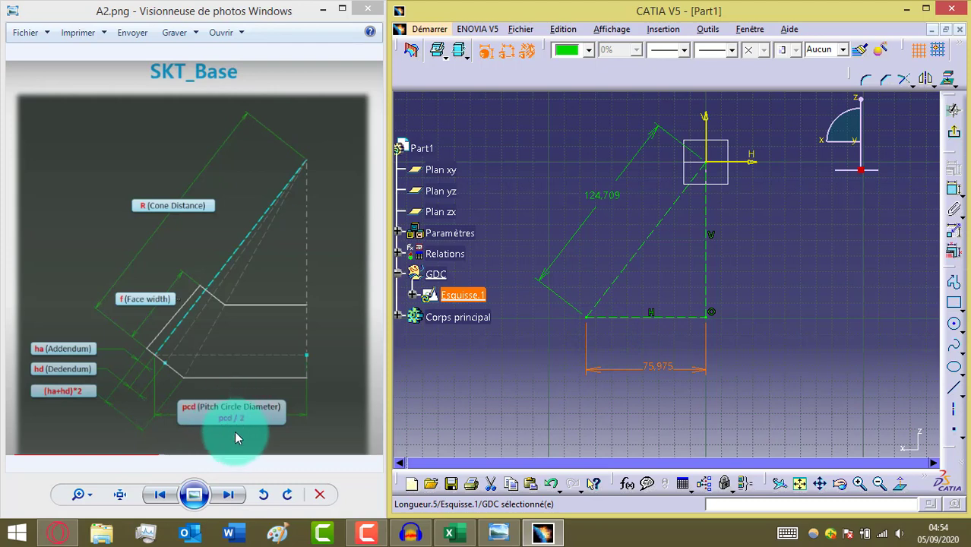
right_click(658, 370)
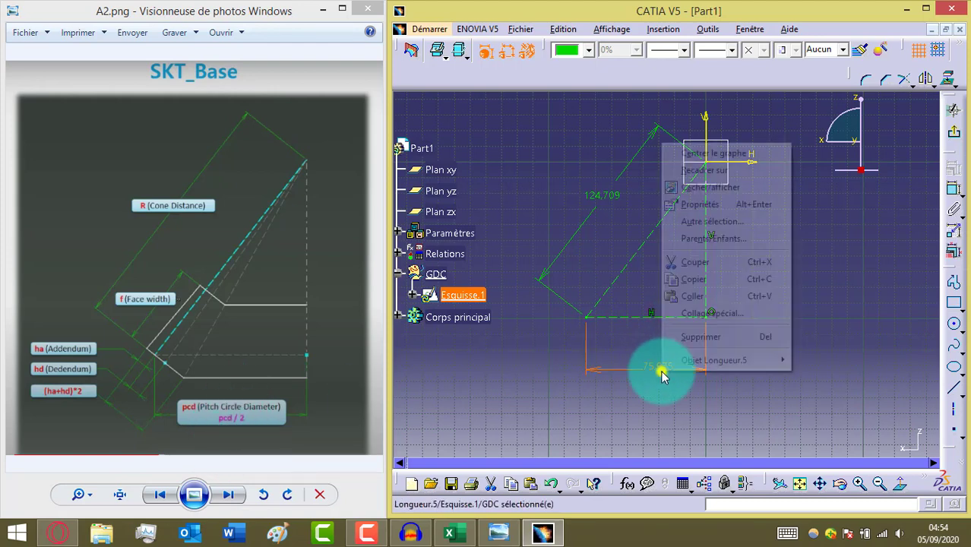
mouse_move(726, 359)
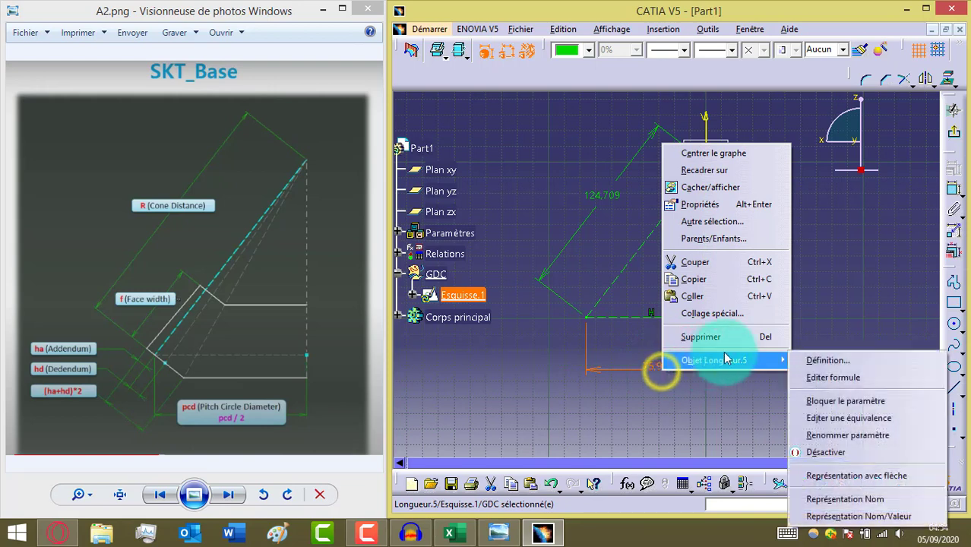
left_click(855, 380)
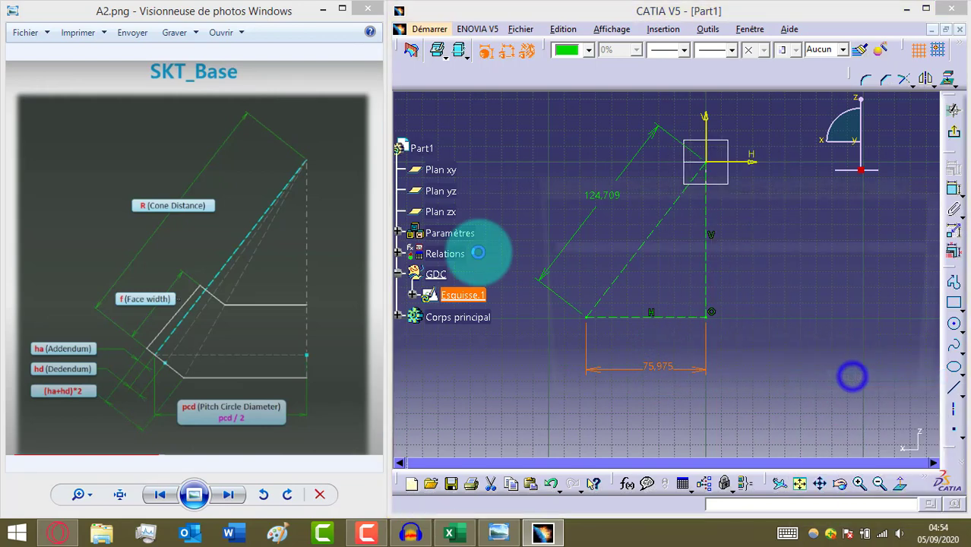
left_click(398, 234)
left_click(411, 297)
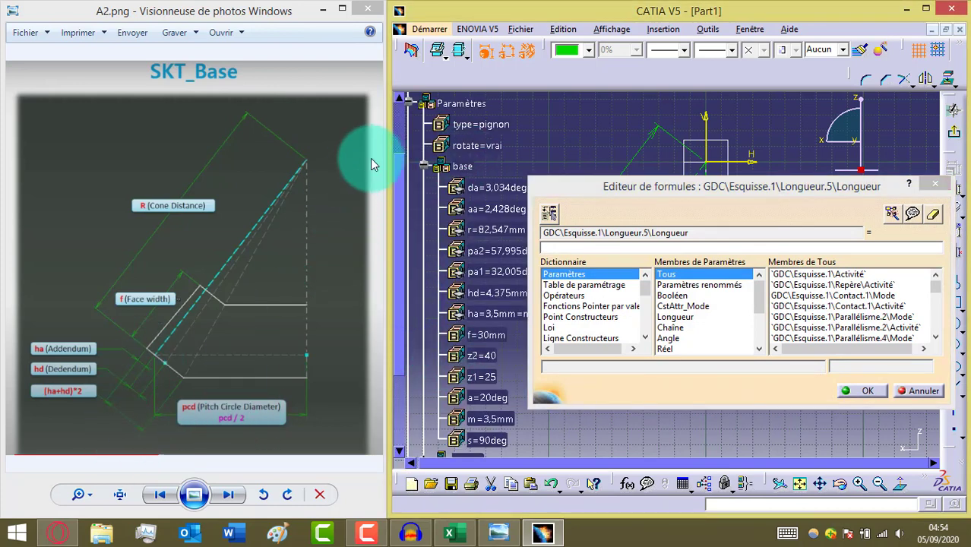
left_click(424, 166)
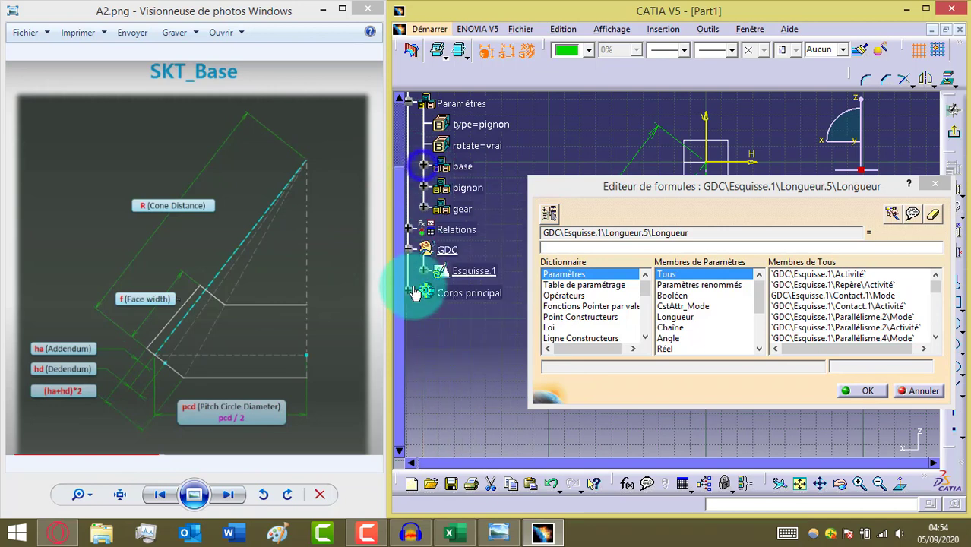
left_click(423, 187)
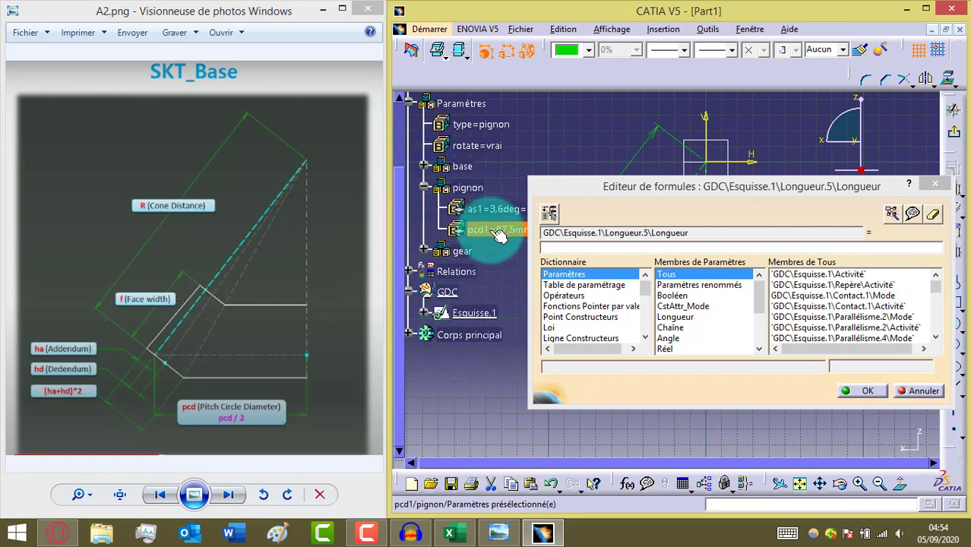
left_click(495, 231)
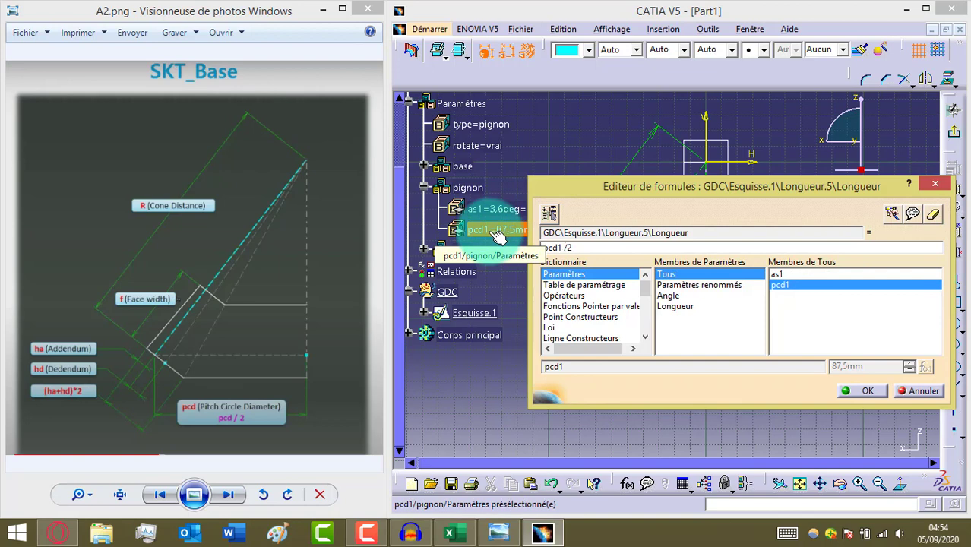
left_click(867, 390)
left_click(957, 433)
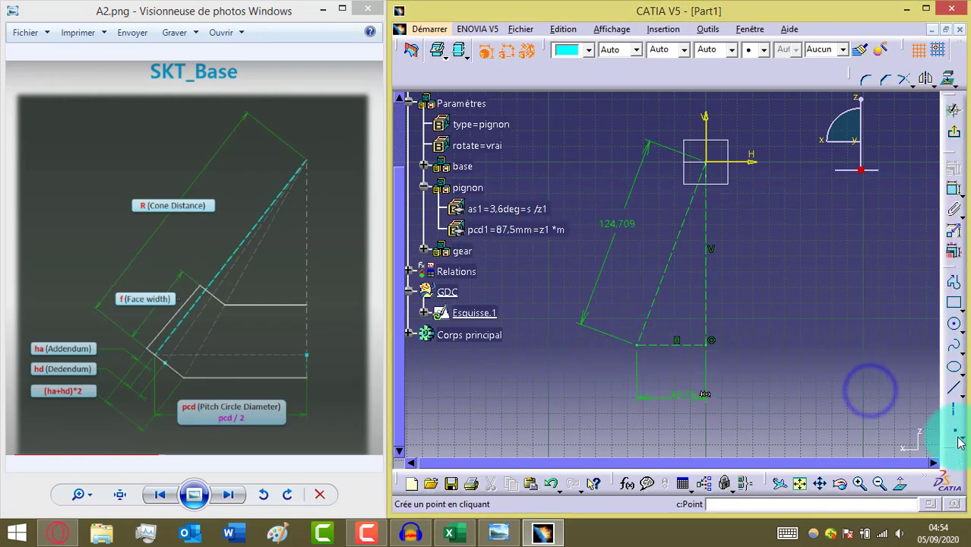
left_click(735, 360)
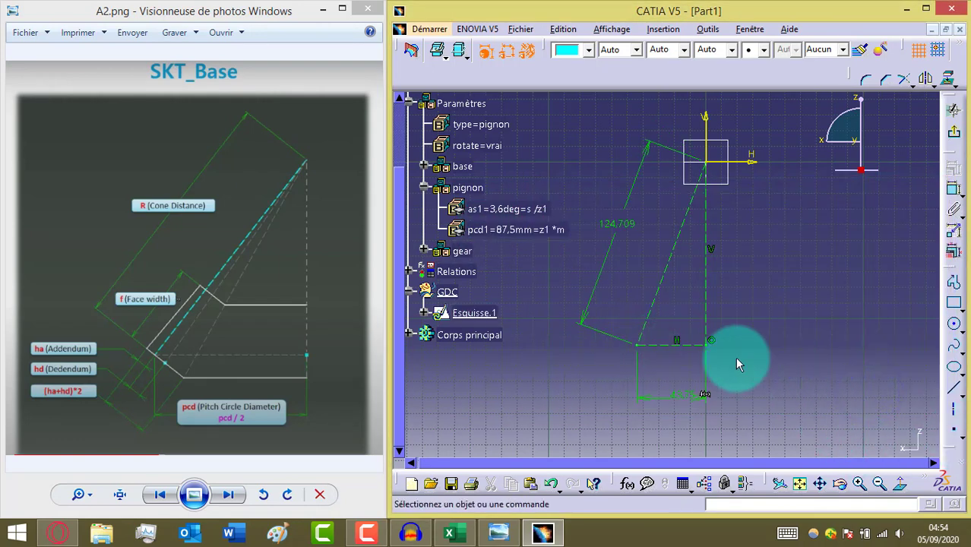
Step: Drive the slanted construction line's length dimension with the base parameter r
right_click(628, 230)
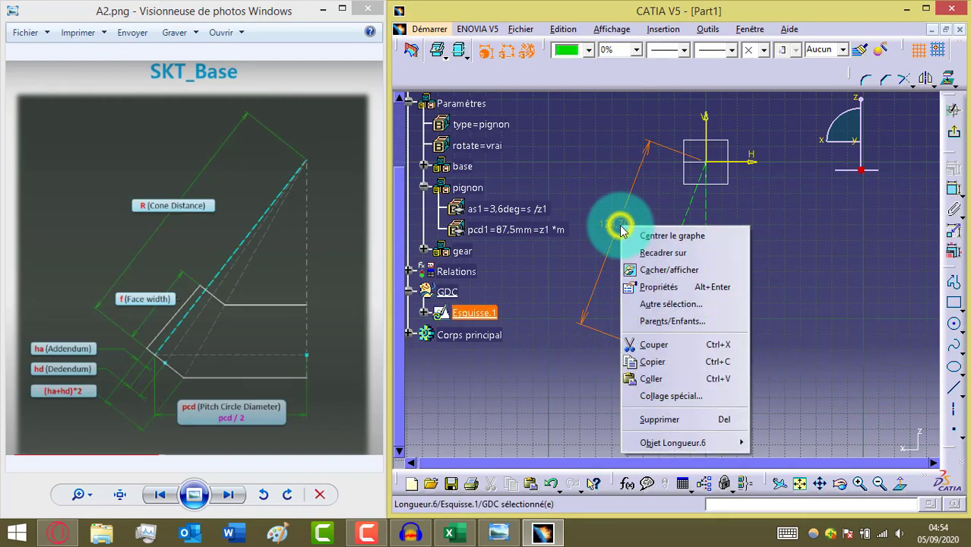
left_click(740, 442)
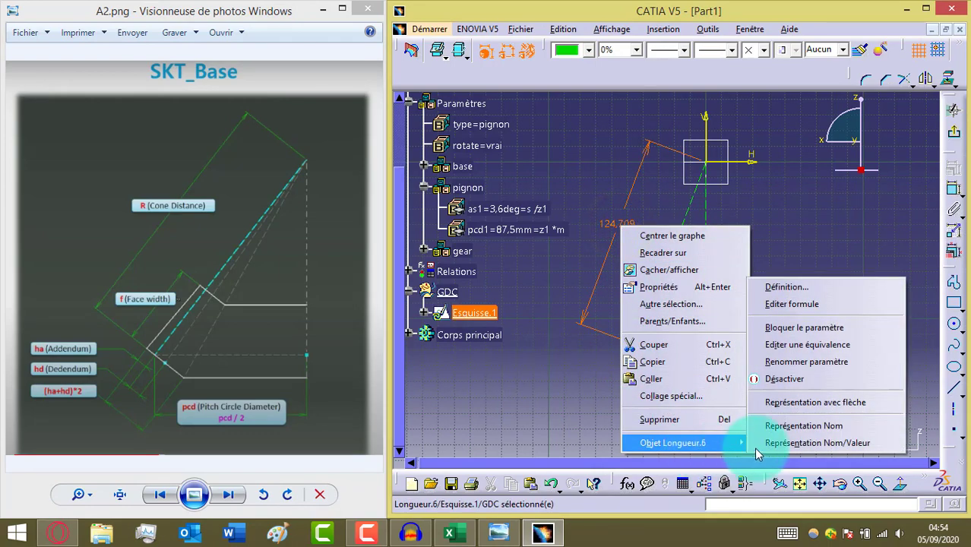
left_click(794, 304)
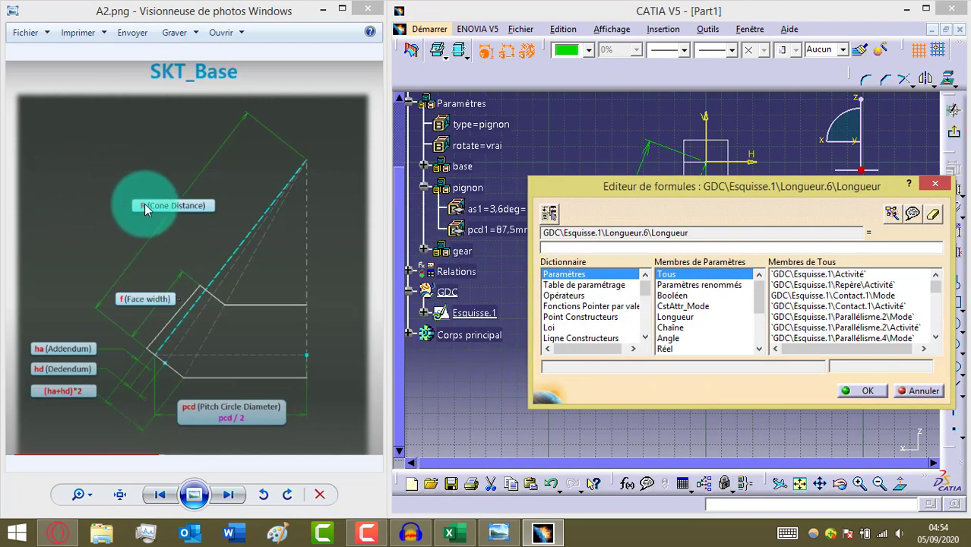
left_click(423, 166)
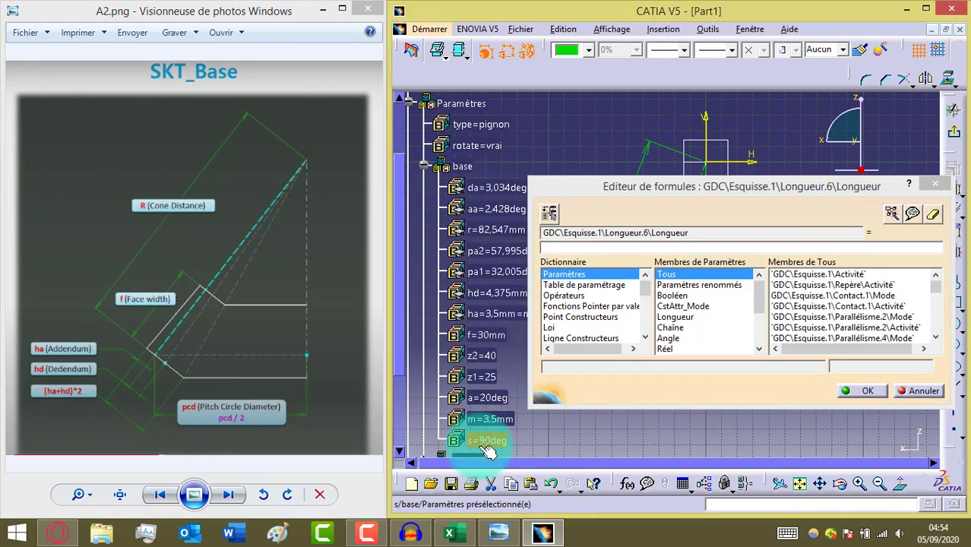
left_click(471, 229)
left_click(865, 392)
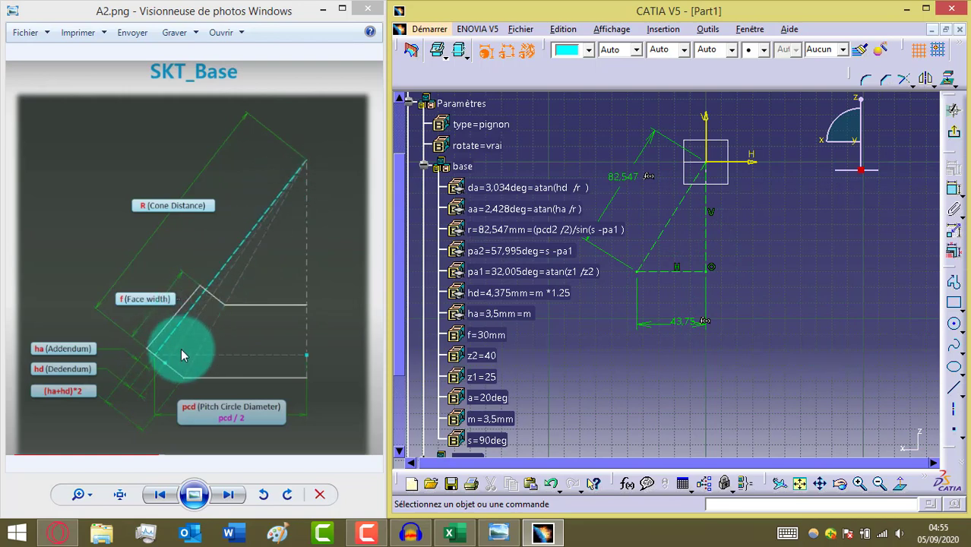
Step: Maximize the CATIA window and define the slanted construction line as an output feature of the sketch
left_click(669, 219)
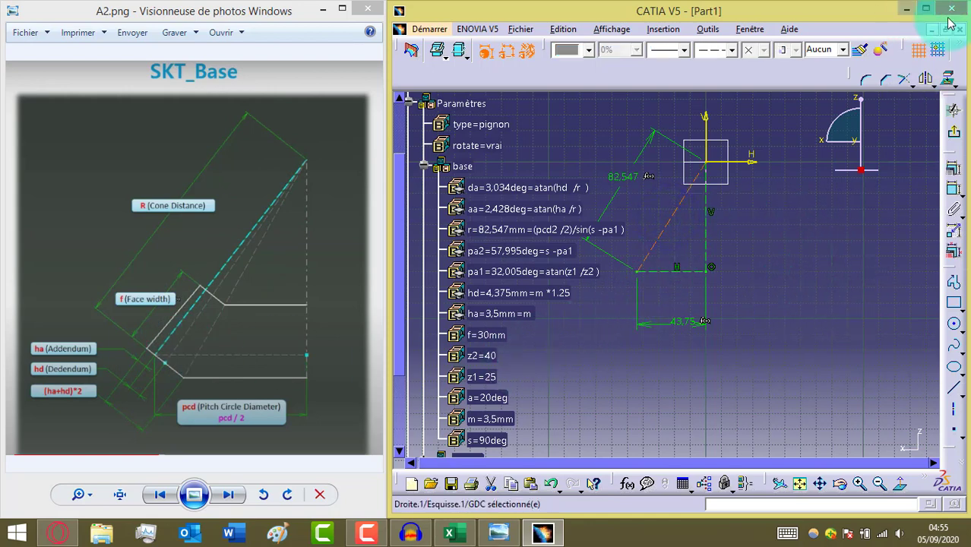
left_click(924, 7)
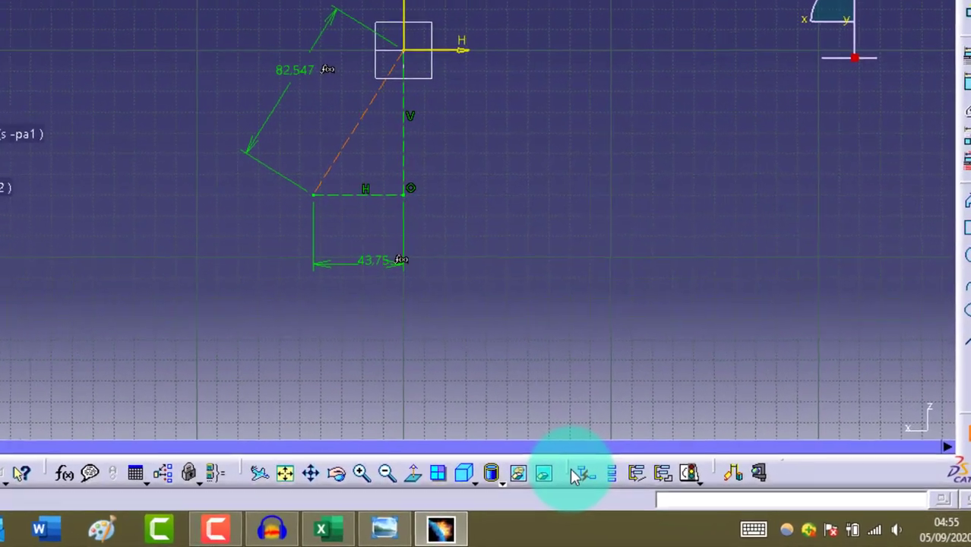
left_click_drag(569, 468, 616, 382)
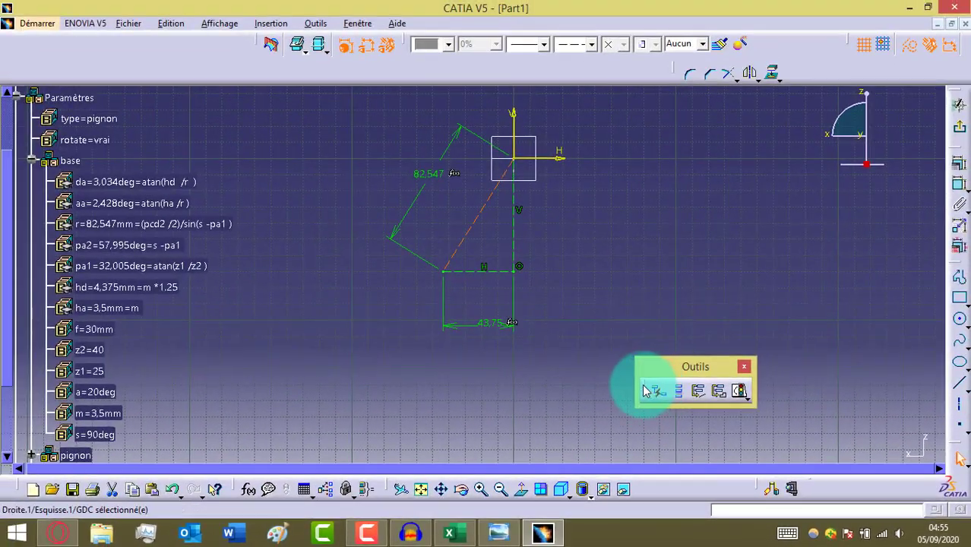
left_click_drag(644, 390, 650, 481)
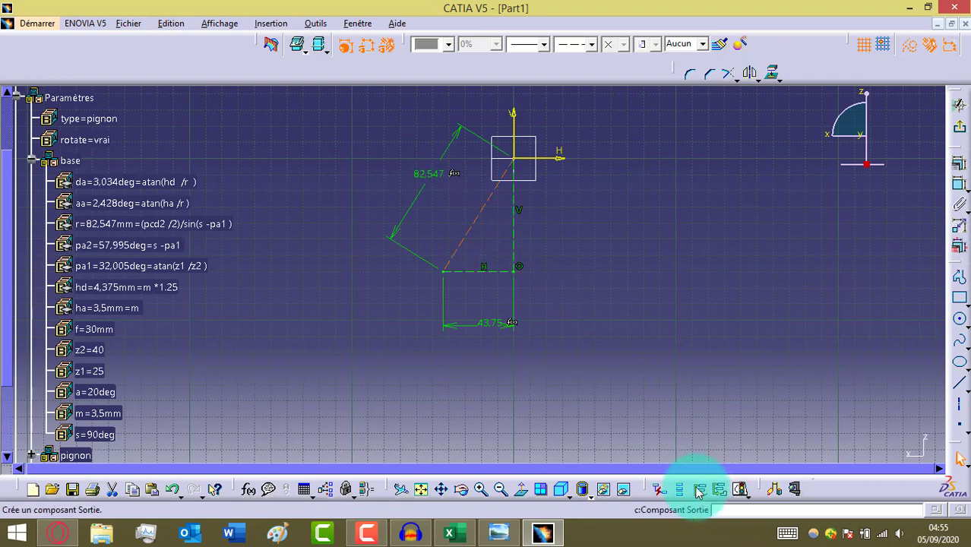
left_click(699, 490)
left_click(579, 302)
Step: Exit the sketch to view the output line in 3D, and reopen the sketch for editing
left_click(960, 128)
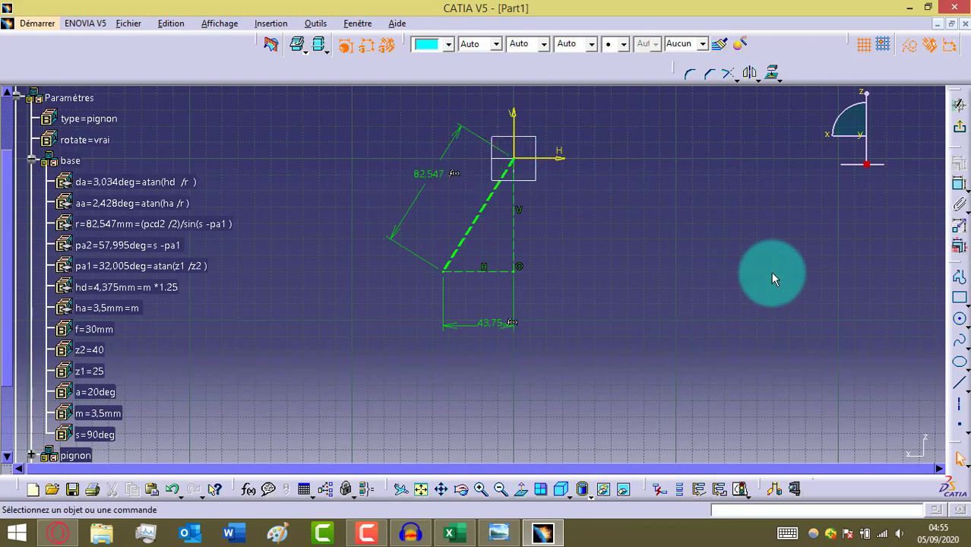
left_click(961, 132)
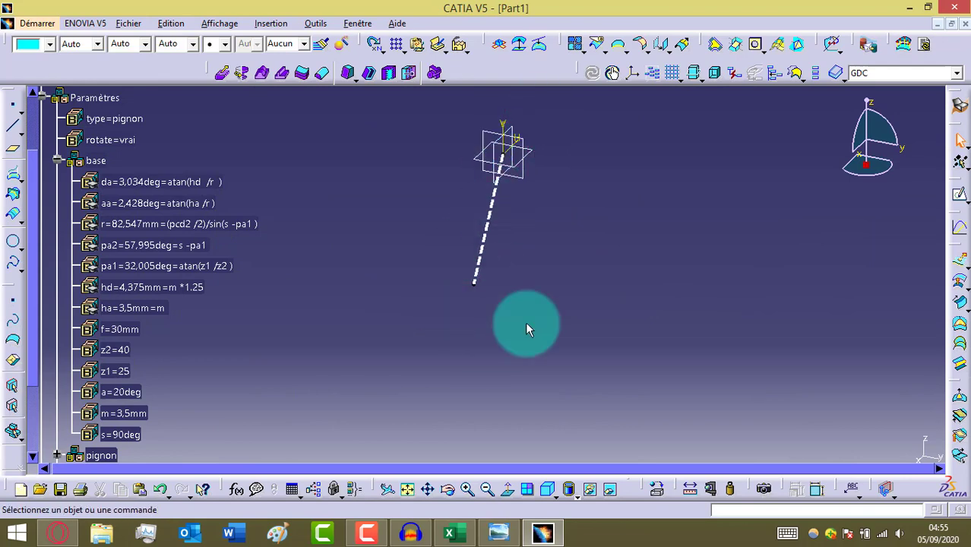
double_click(492, 227)
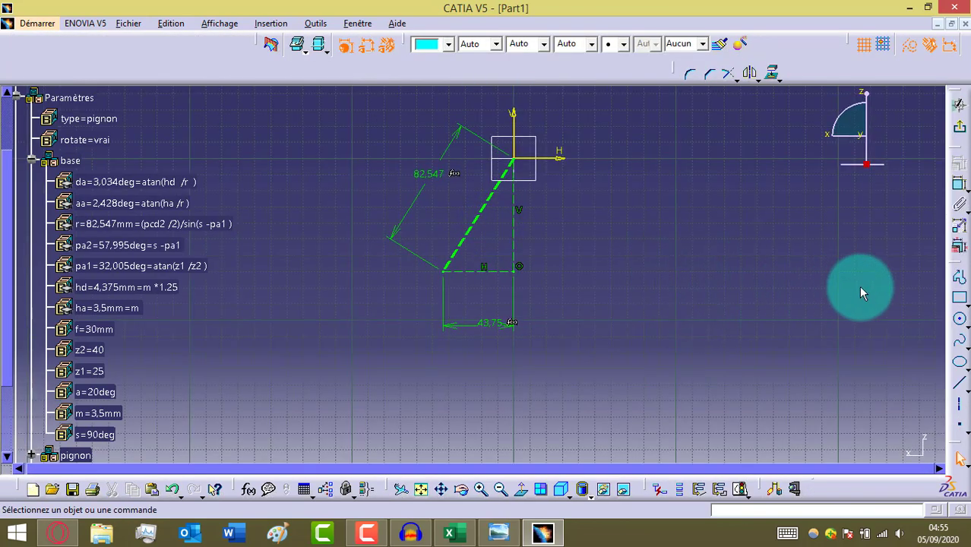
Step: Sketch an open five-line profile in standard geometry from the vertical line below the triangle, around its slanted side and back to the vertical line
left_click(958, 278)
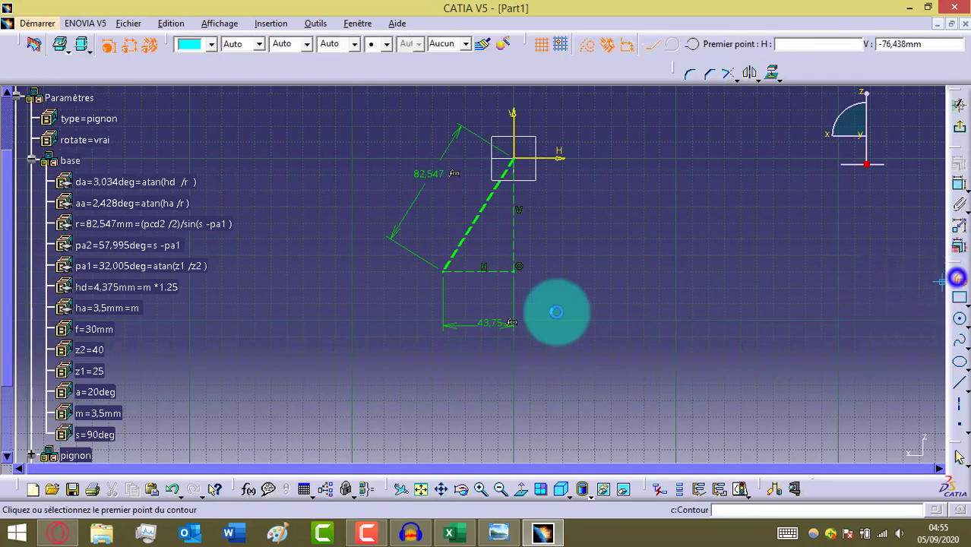
left_click(519, 294)
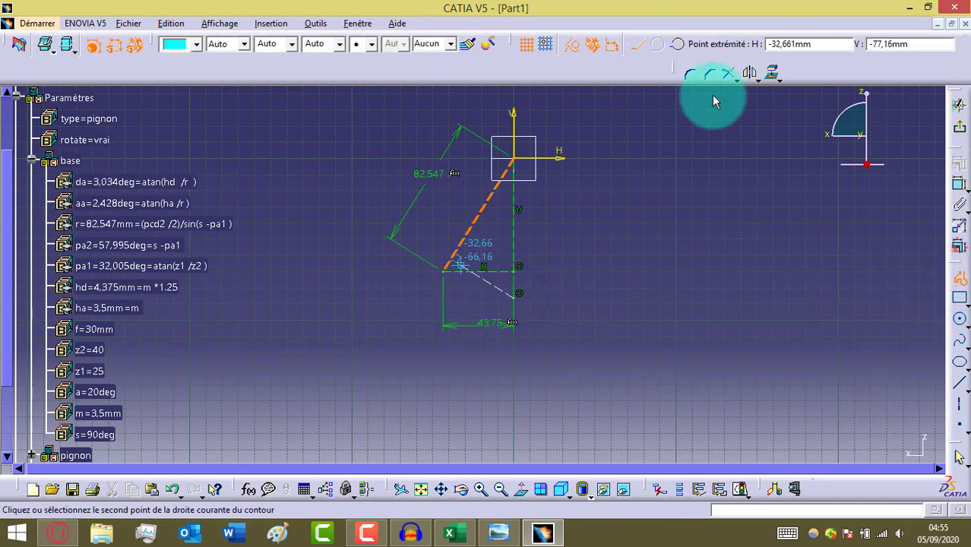
left_click(573, 44)
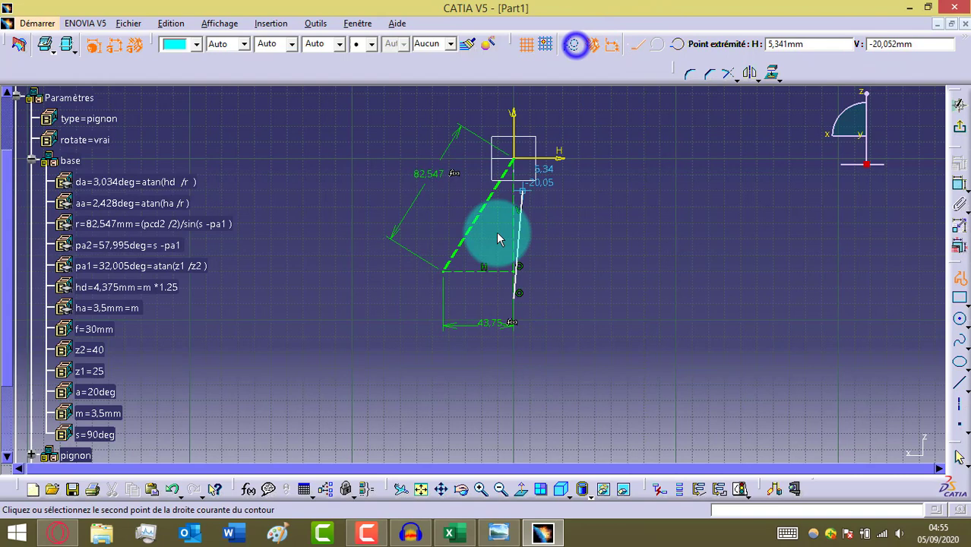
left_click(438, 299)
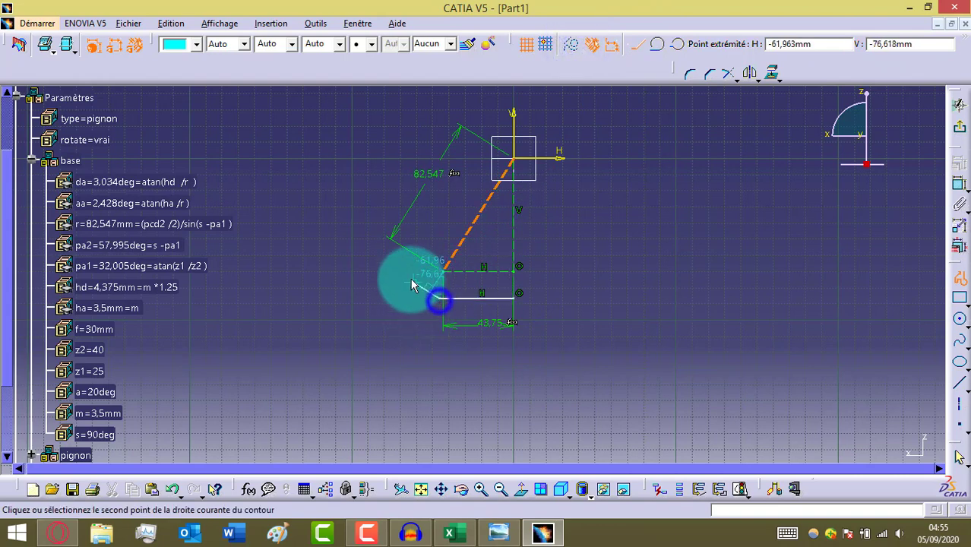
left_click(404, 275)
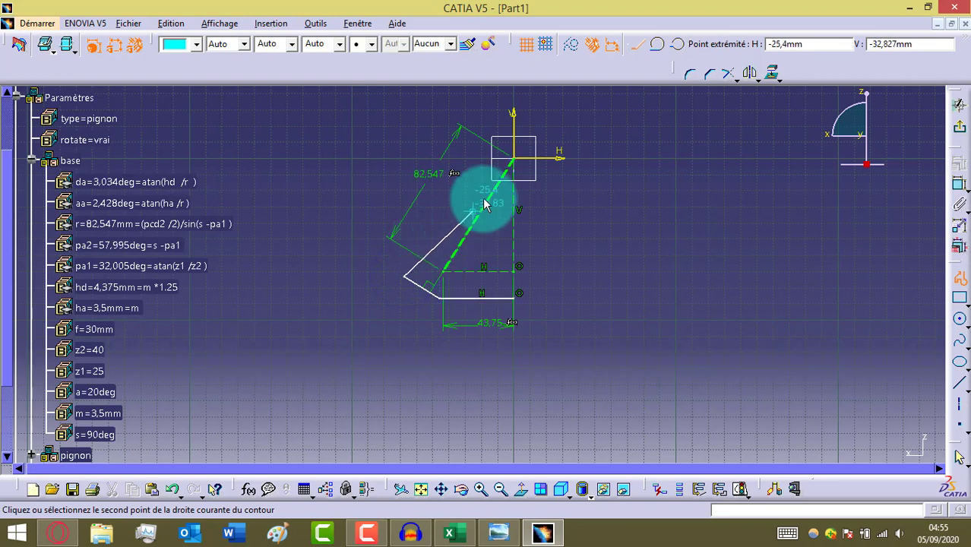
left_click(517, 160)
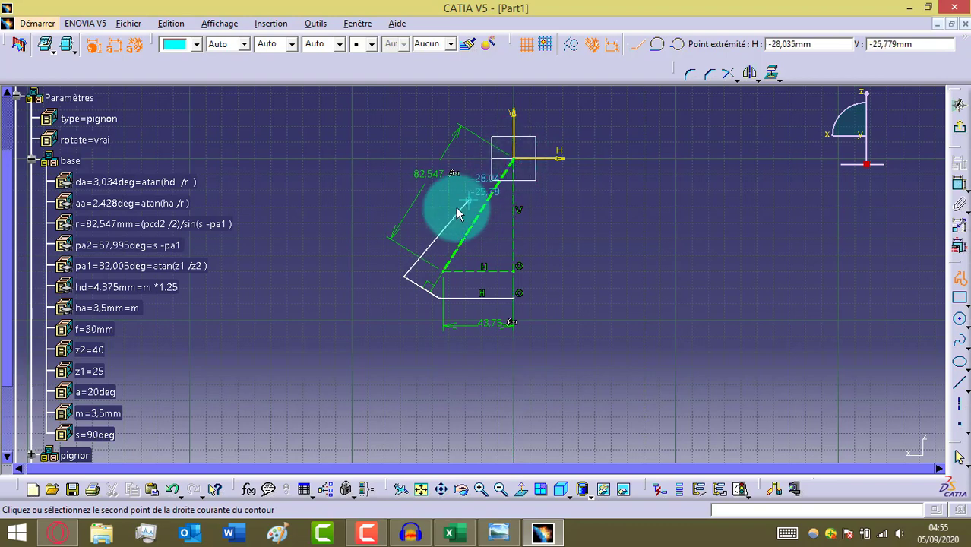
left_click(470, 245)
double_click(519, 242)
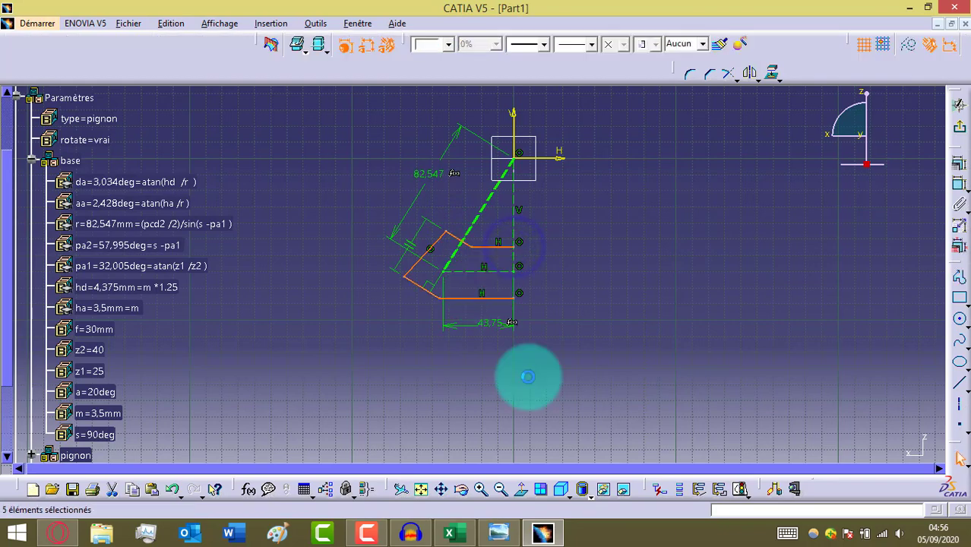
Step: Make the profile's lower slanted edge coincident with the lower endpoint of the slanted construction line
left_click(481, 489)
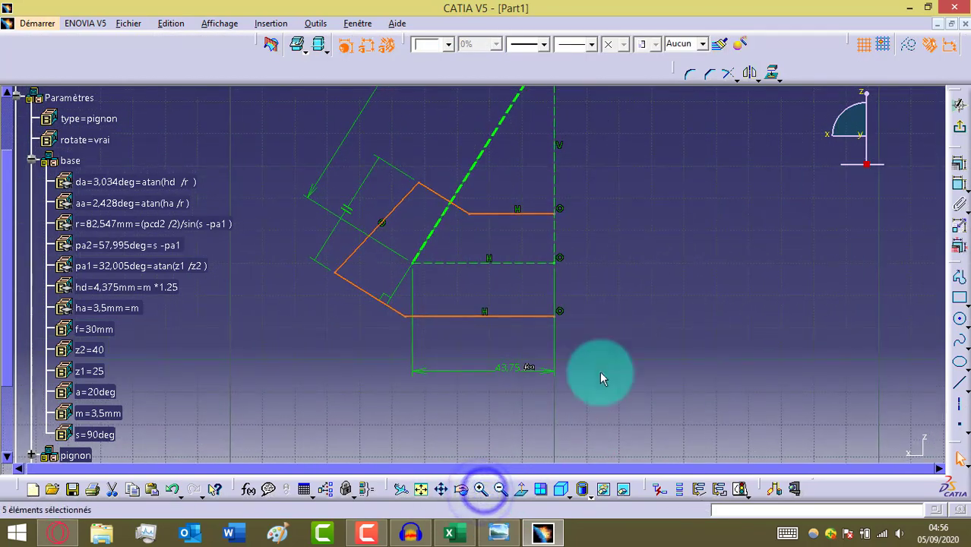
left_click(441, 488)
mouse_move(633, 141)
left_mouse_down()
mouse_move(612, 277)
mouse_move(598, 246)
left_mouse_up()
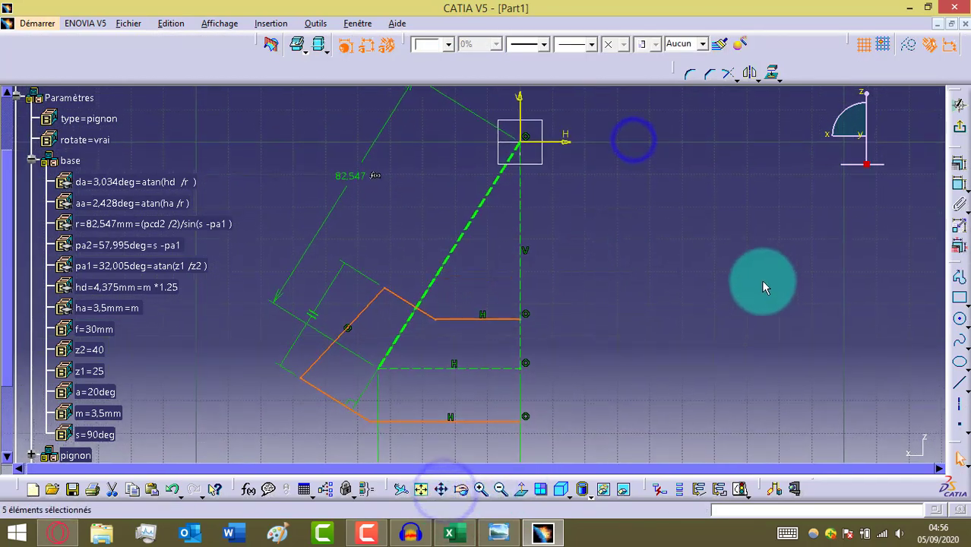
left_click(960, 190)
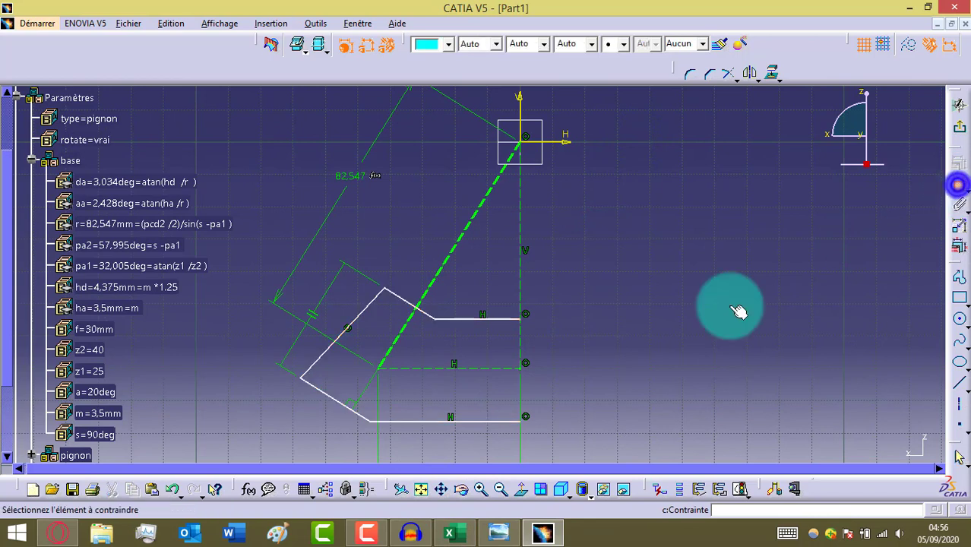
left_click(336, 400)
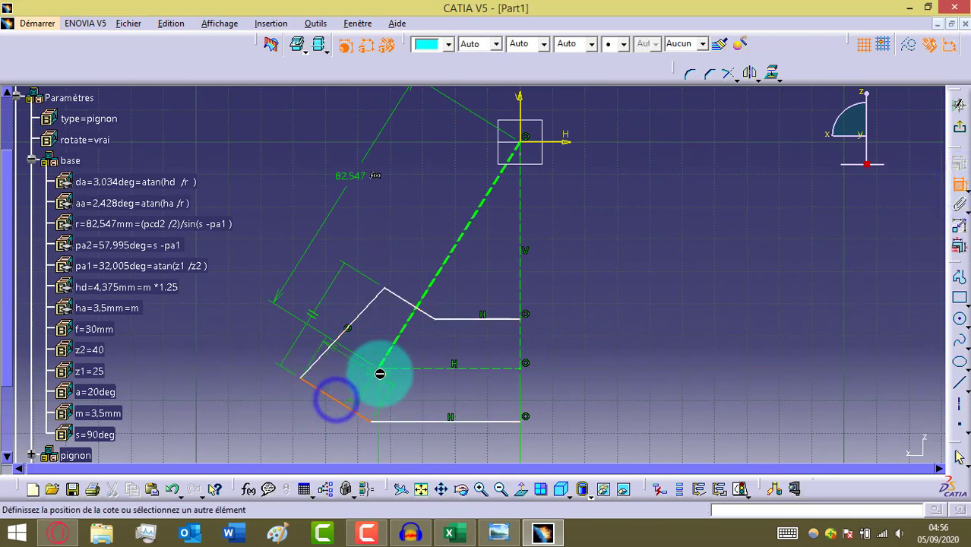
left_click(377, 368)
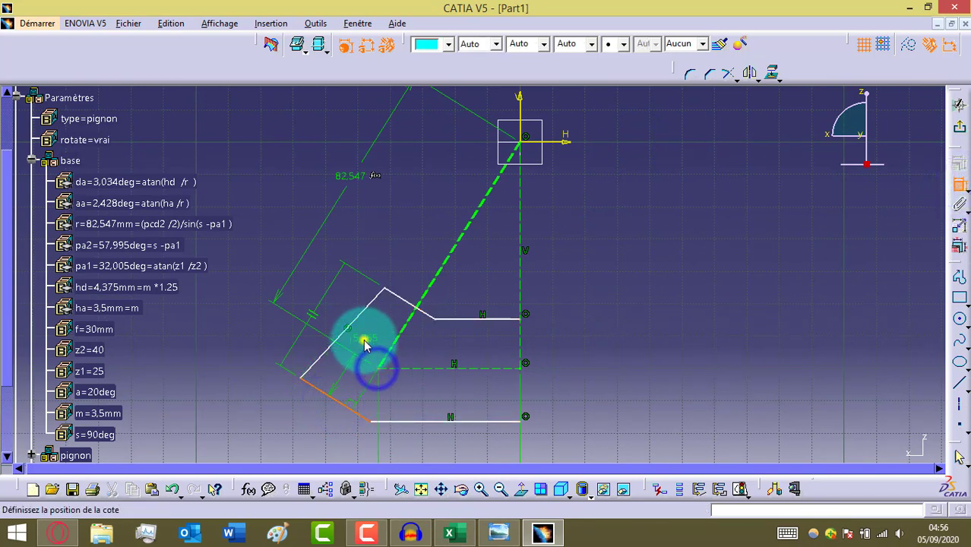
right_click(366, 340)
left_click(401, 418)
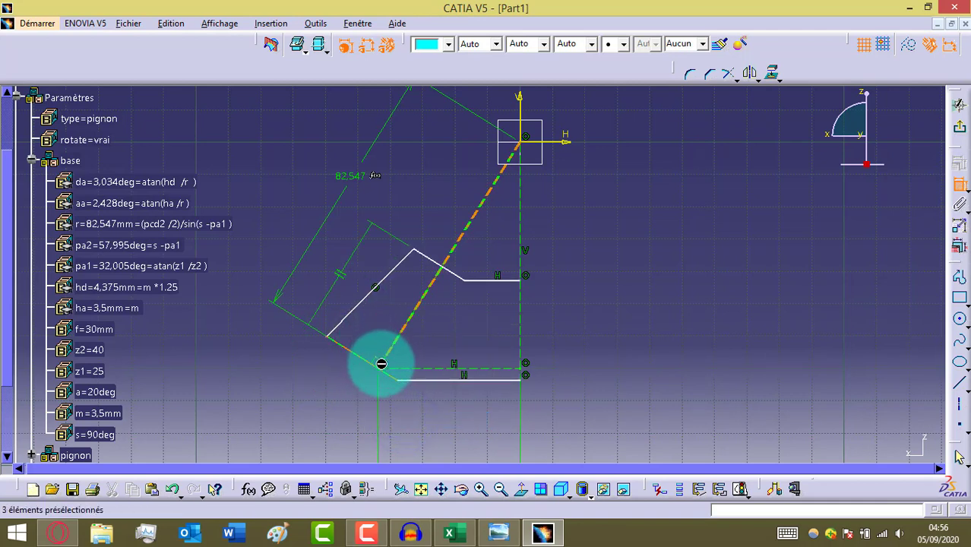
Step: Dimension the distance between the profile's two parallel slanted edges
left_click(426, 256)
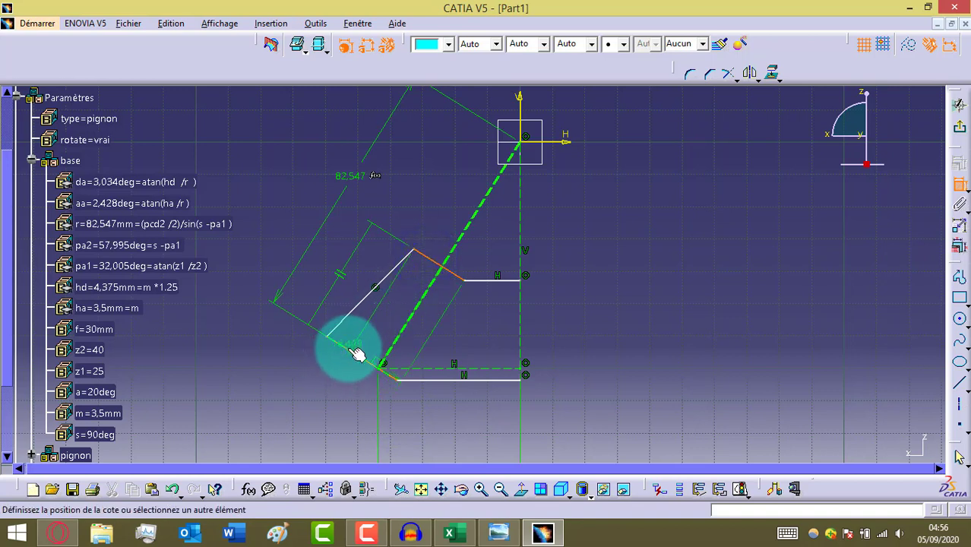
left_click(352, 348)
left_click(264, 234)
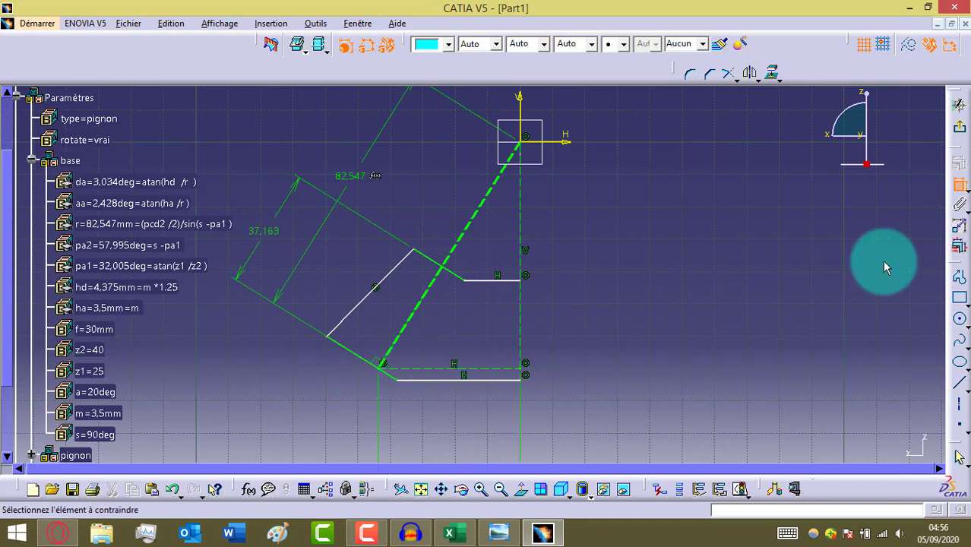
Step: Draw two axis lines from the origin, one to the profile's lower inner corner and one to the lower slanted edge beside the construction line's endpoint
left_click(960, 409)
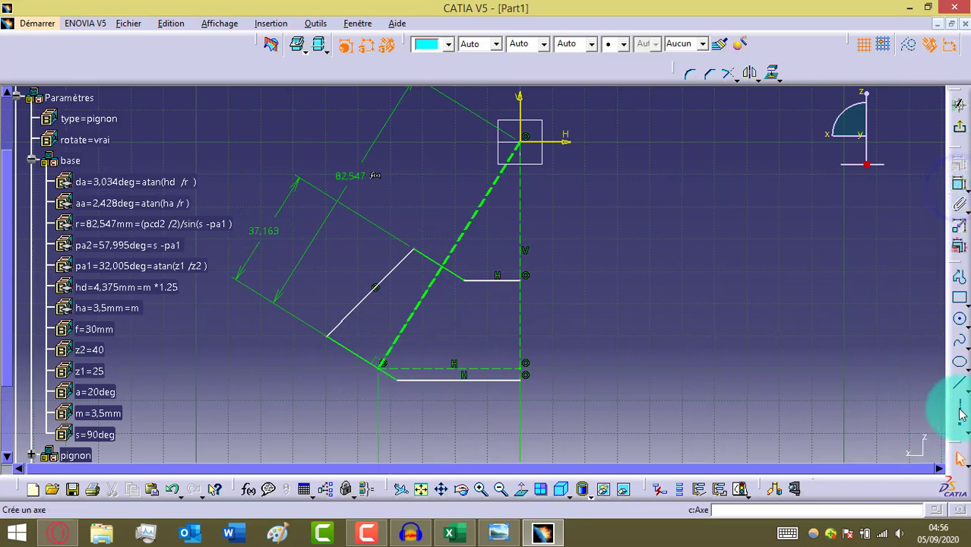
left_click(525, 137)
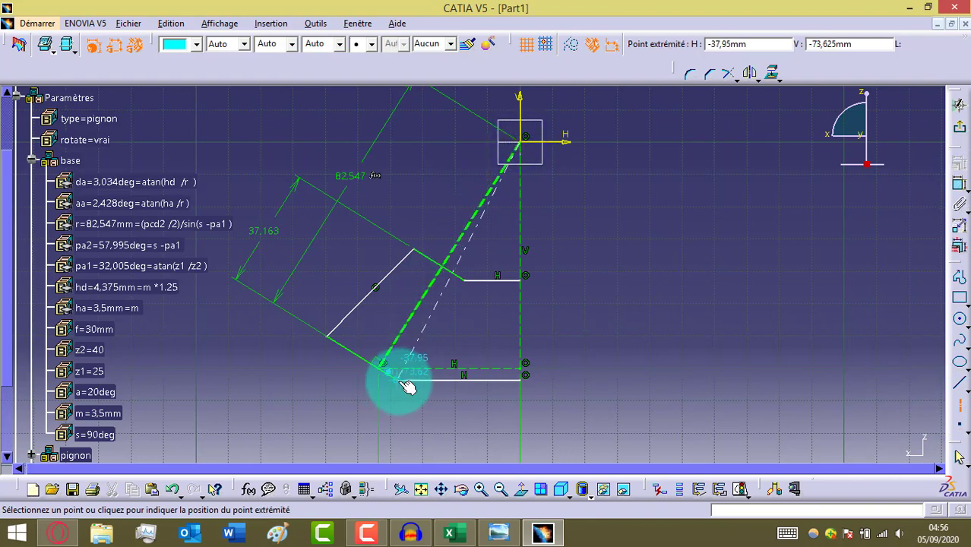
left_click(399, 380)
left_click(519, 146)
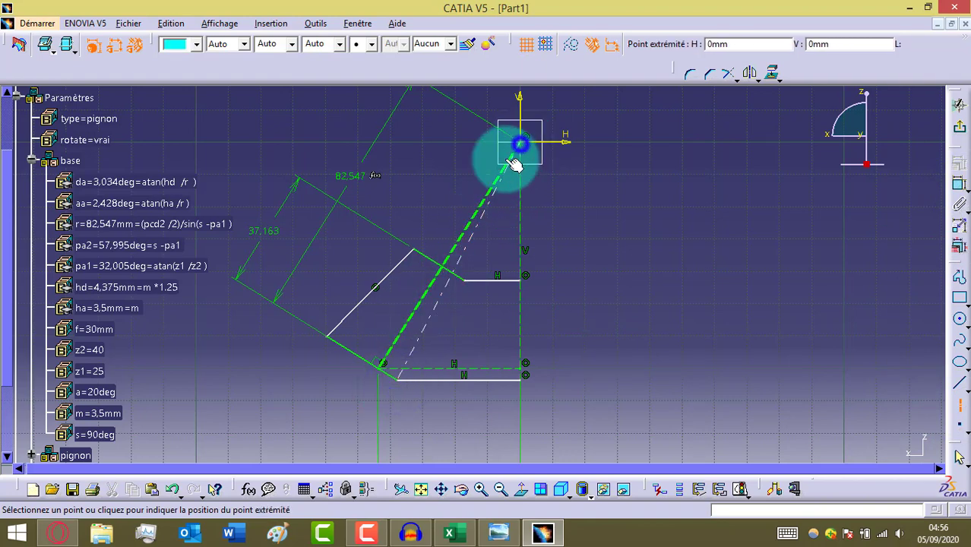
left_click(387, 374)
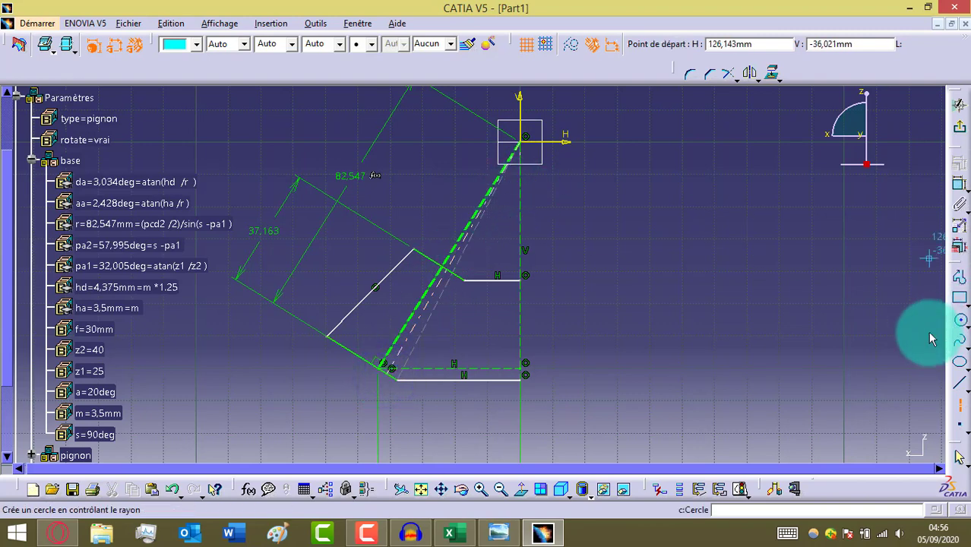
Step: Dimension the lower slanted edge's length and the distances from the construction line's endpoint to the profile's outer corner and to the second axis's endpoint
left_click(956, 185)
left_click(340, 346)
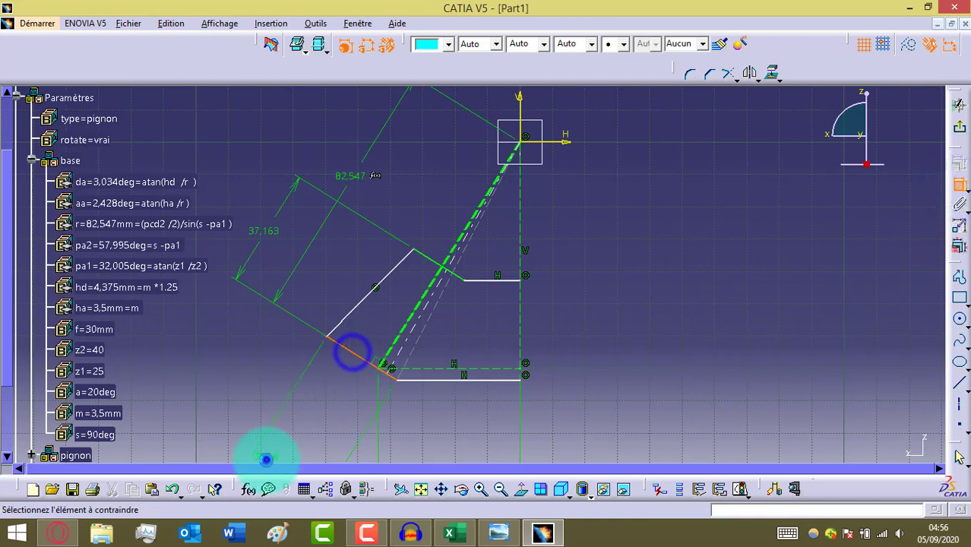
left_click(266, 456)
left_click(382, 367)
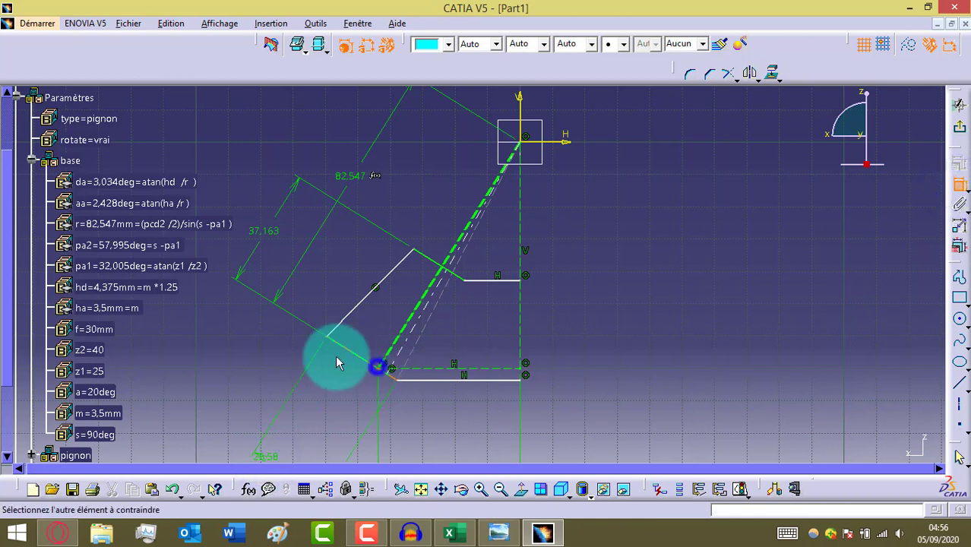
left_click(326, 339)
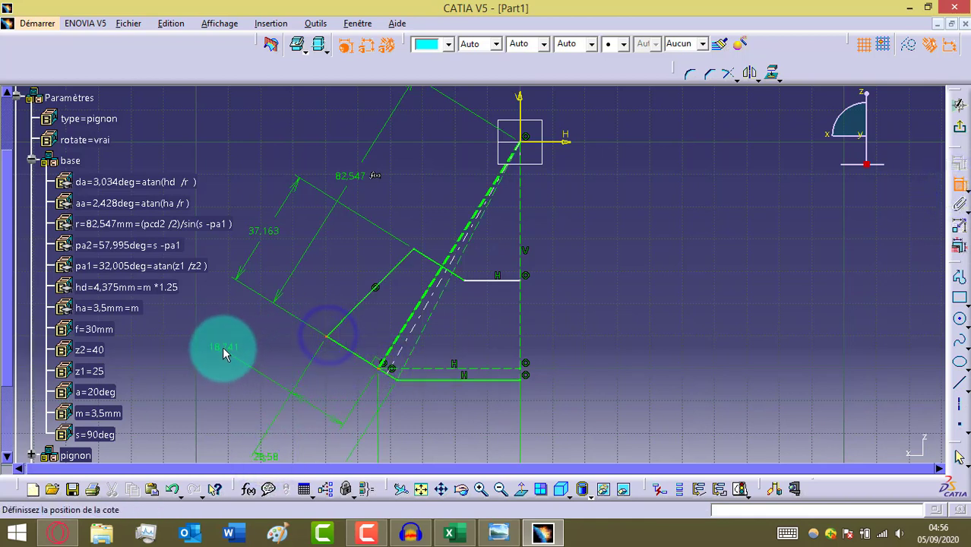
left_click(387, 371)
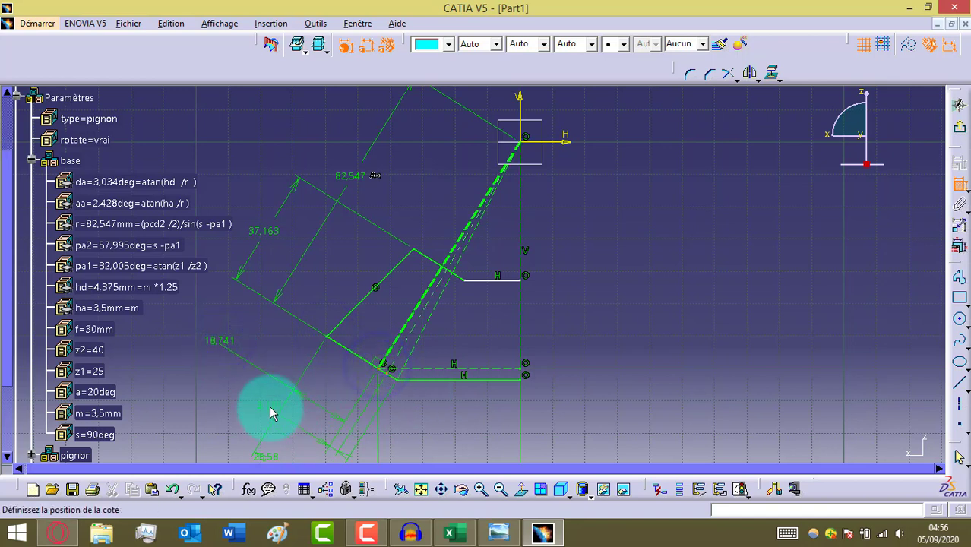
left_click(245, 386)
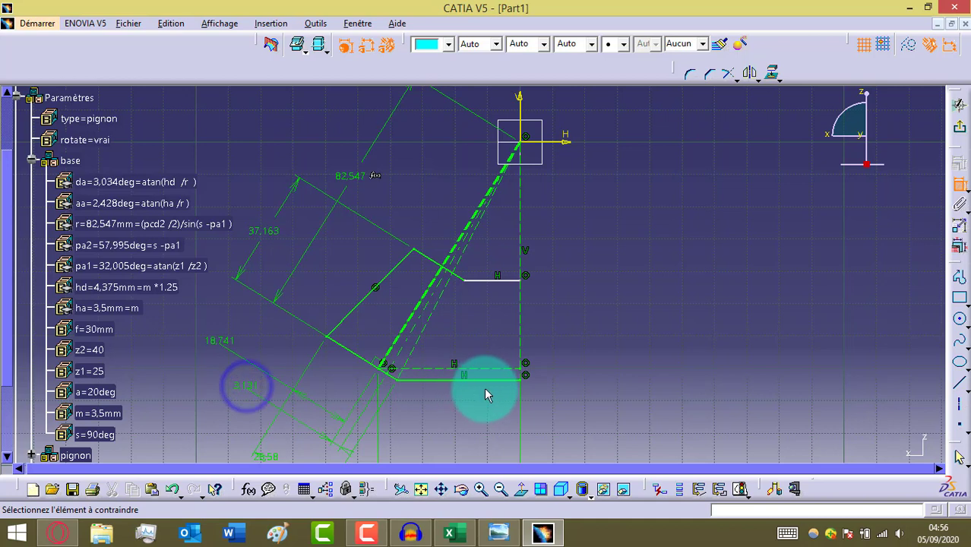
Step: Make the profile's upper inner corner coincident with the axis running to the lower inner corner
left_click(462, 280)
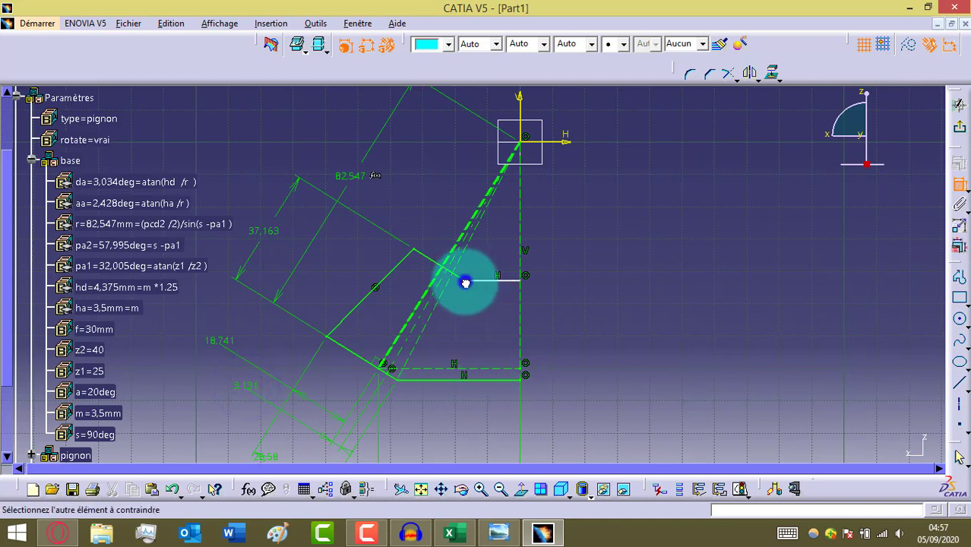
left_click(437, 315)
right_click(489, 299)
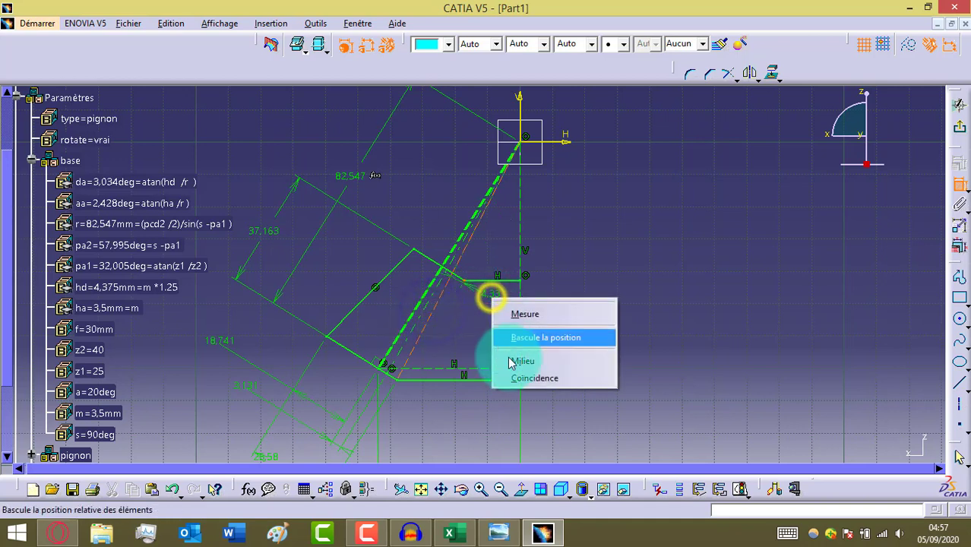
left_click(522, 378)
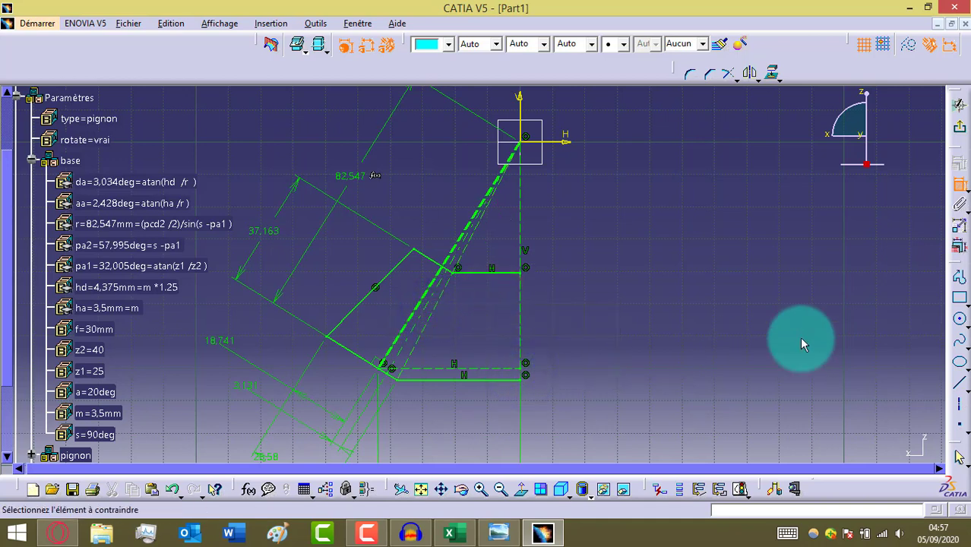
Step: Consult the SKT_Base reference image A2.png and drive the distance between the two parallel slanted edges with the base parameter f
left_click(499, 534)
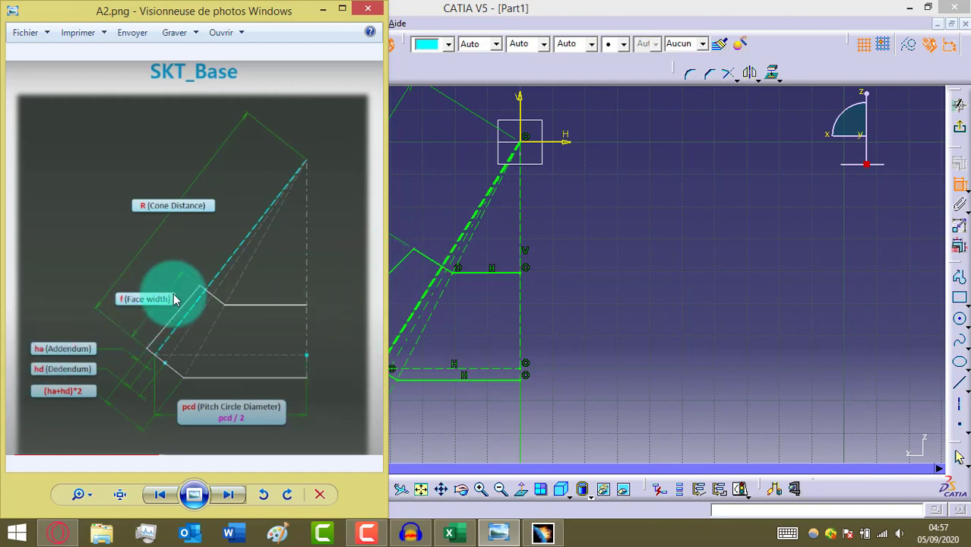
left_click(407, 330)
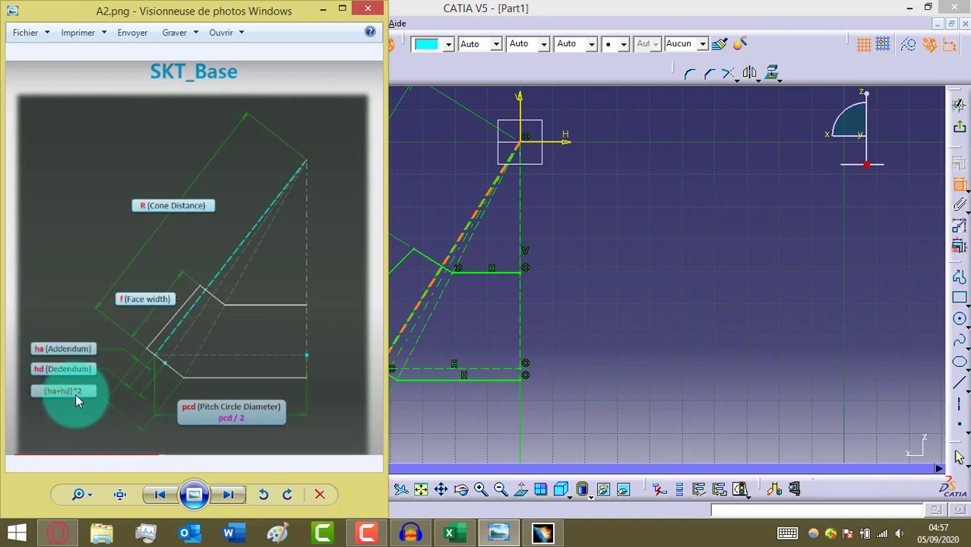
left_click(542, 355)
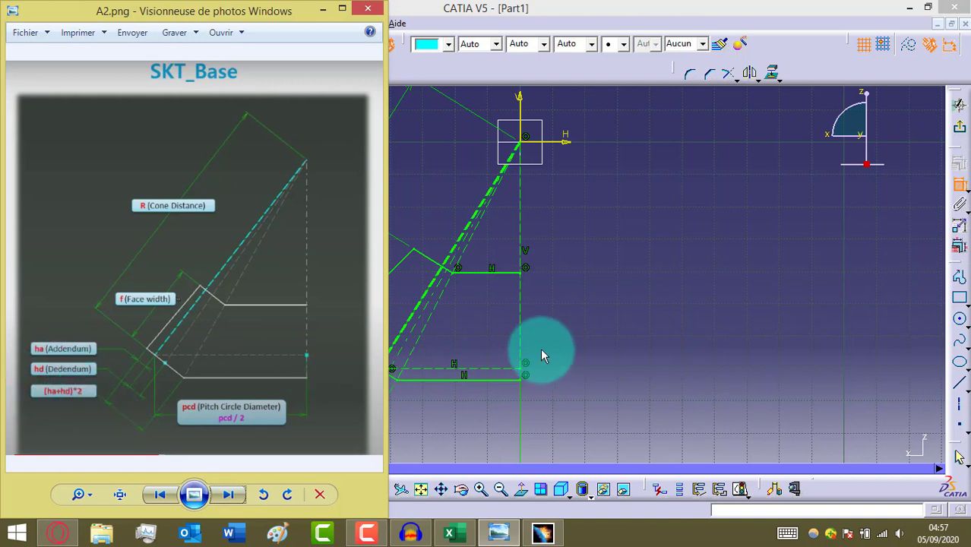
left_click(582, 338)
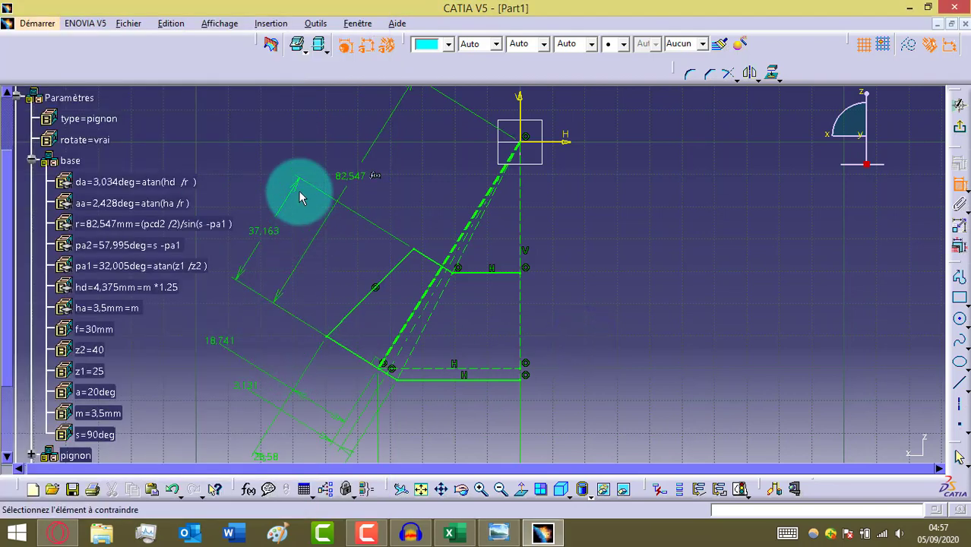
right_click(267, 238)
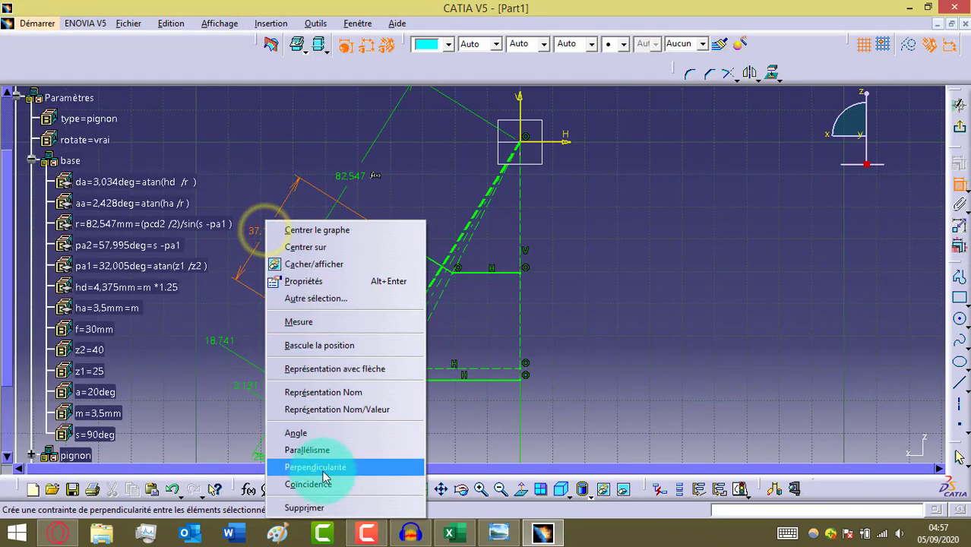
left_click(173, 325)
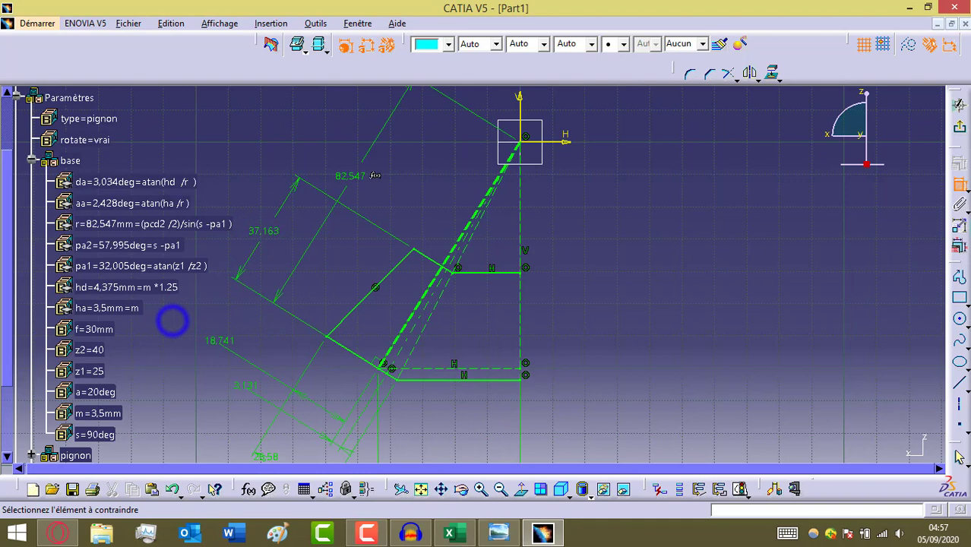
left_click(959, 183)
right_click(257, 235)
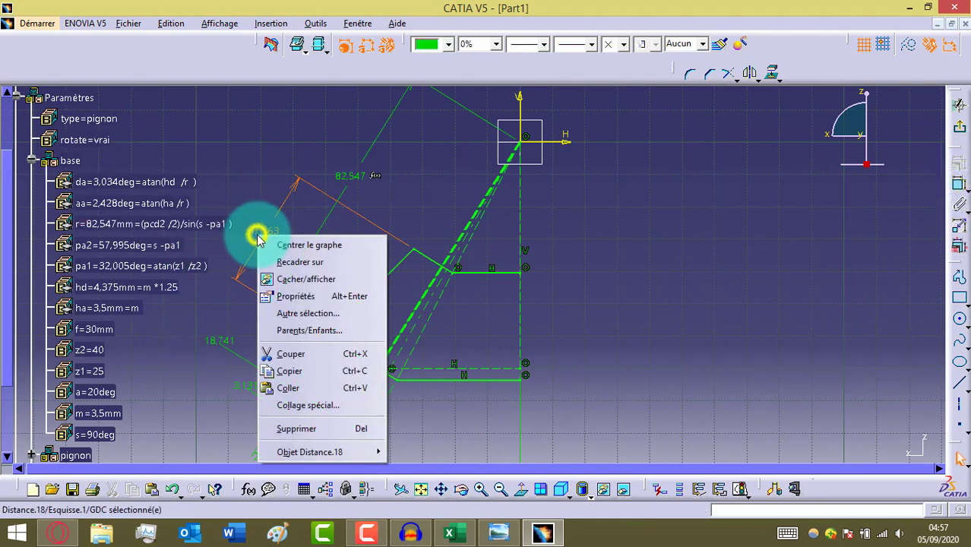
mouse_move(343, 453)
left_click(460, 314)
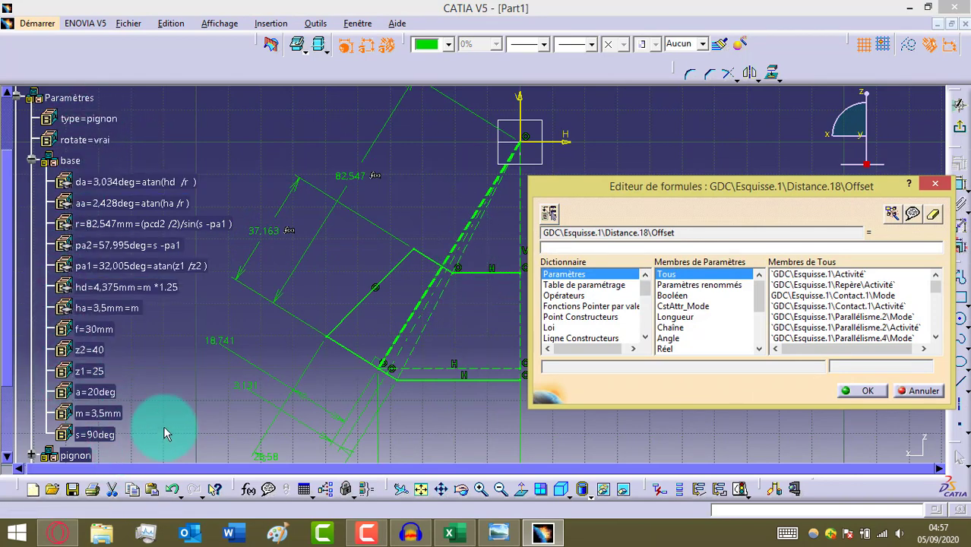
left_click(91, 329)
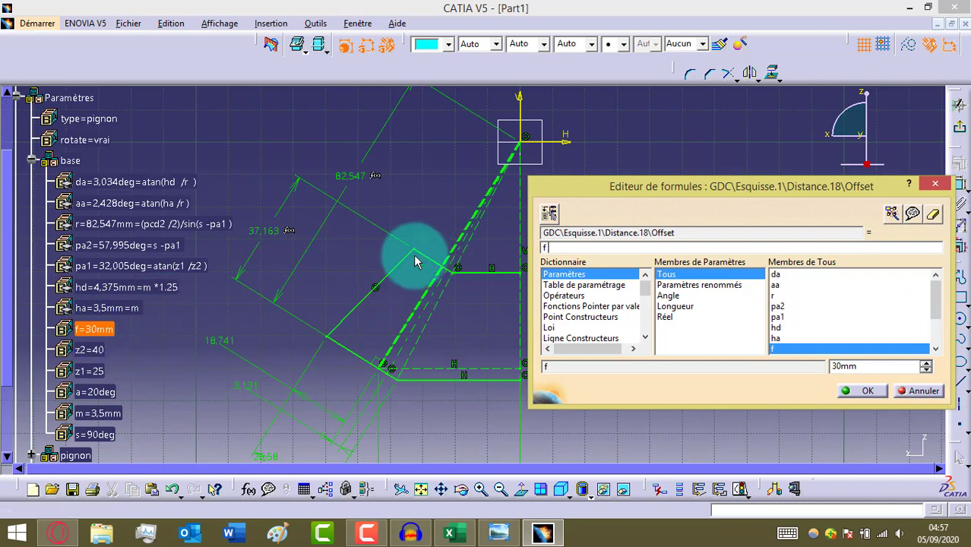
left_click(861, 392)
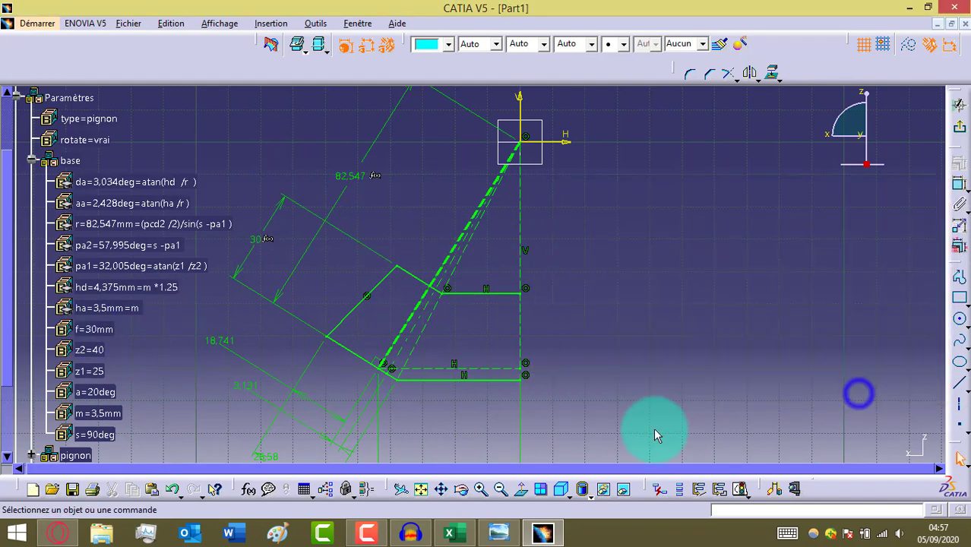
Step: Drive the distance from the construction line's endpoint to the profile's outer corner with the base parameter ha
right_click(228, 343)
mouse_move(257, 331)
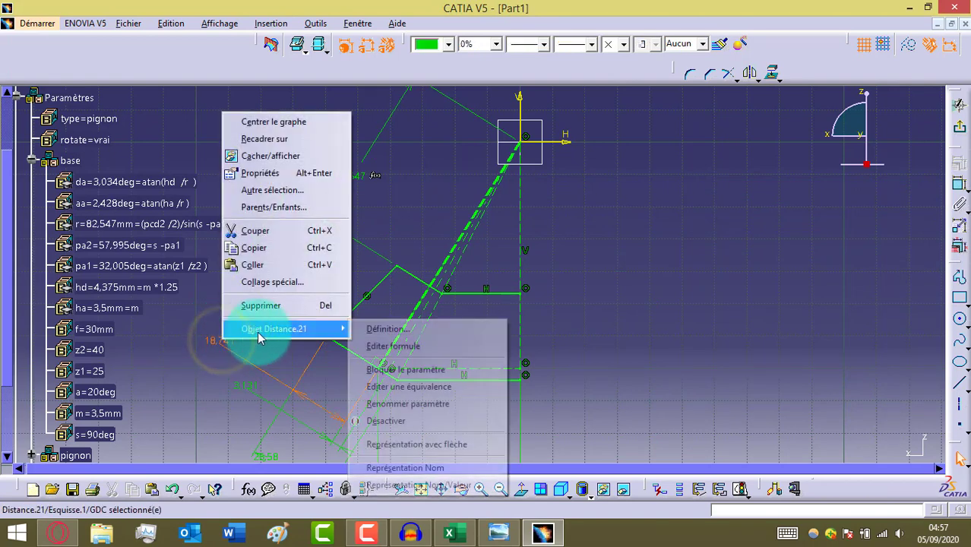
left_click(391, 346)
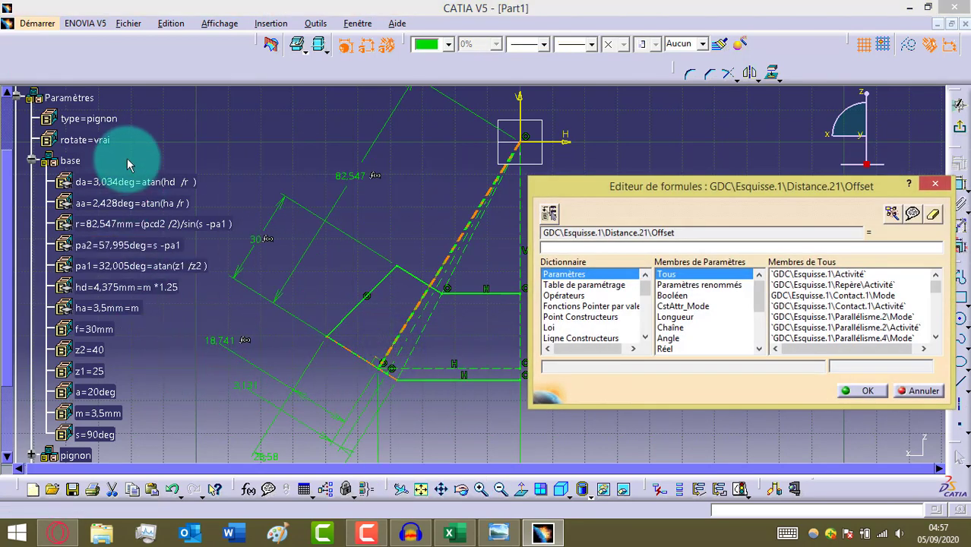
left_click(102, 307)
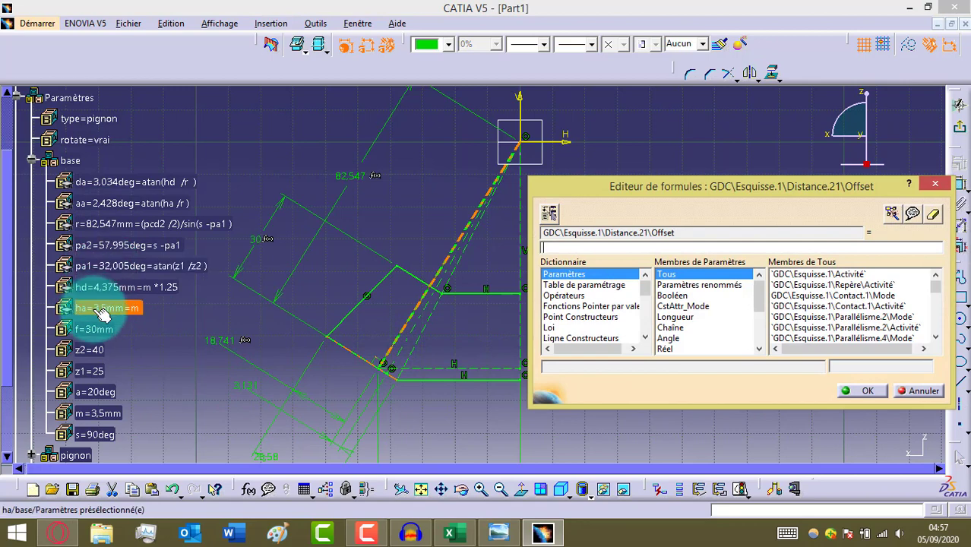
left_click(858, 391)
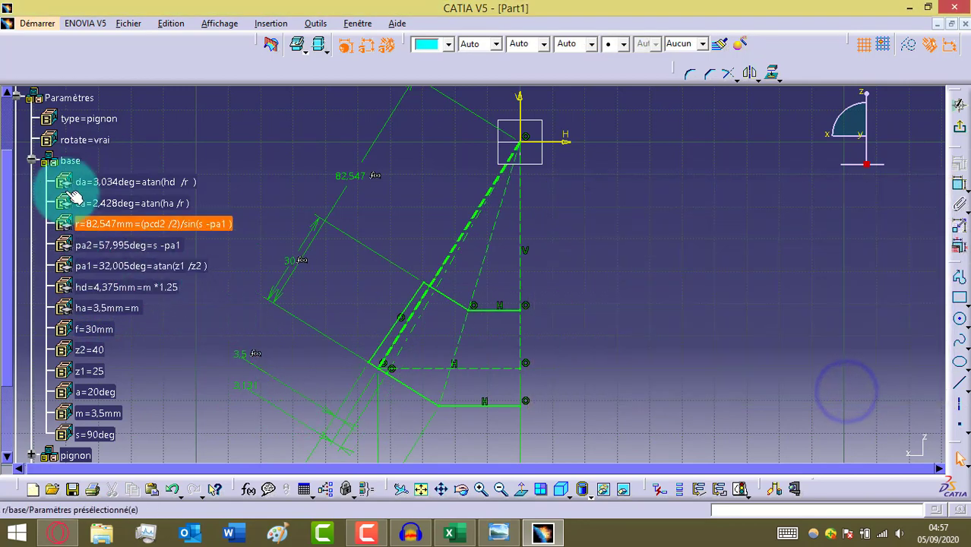
Step: Drive the distance from the construction line's endpoint to the second axis's endpoint with the base parameter hd
right_click(247, 387)
mouse_move(319, 373)
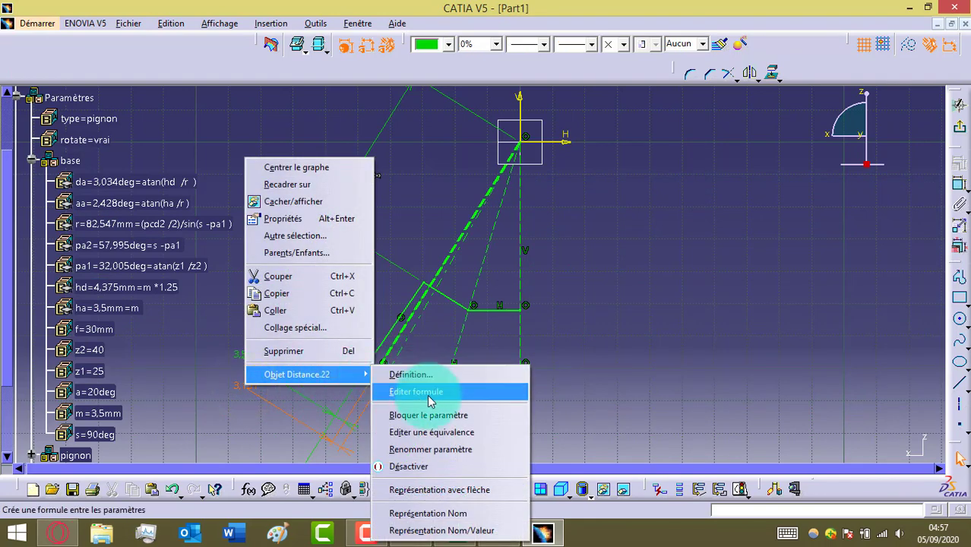
left_click(430, 401)
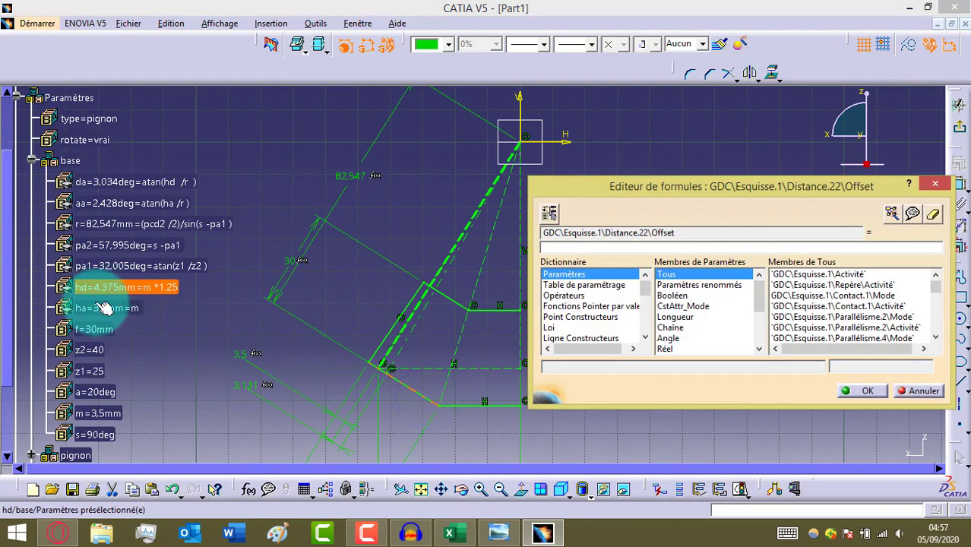
left_click(103, 288)
left_click(860, 390)
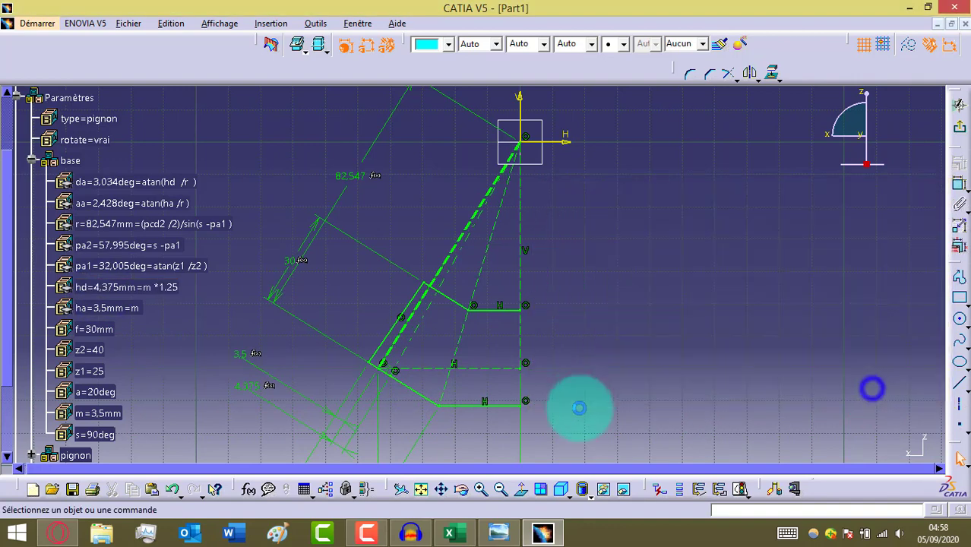
Step: Drive the lower slanted edge's length with the formula (ha+hd)*2, using the base parameters ha and hd
left_click(418, 438)
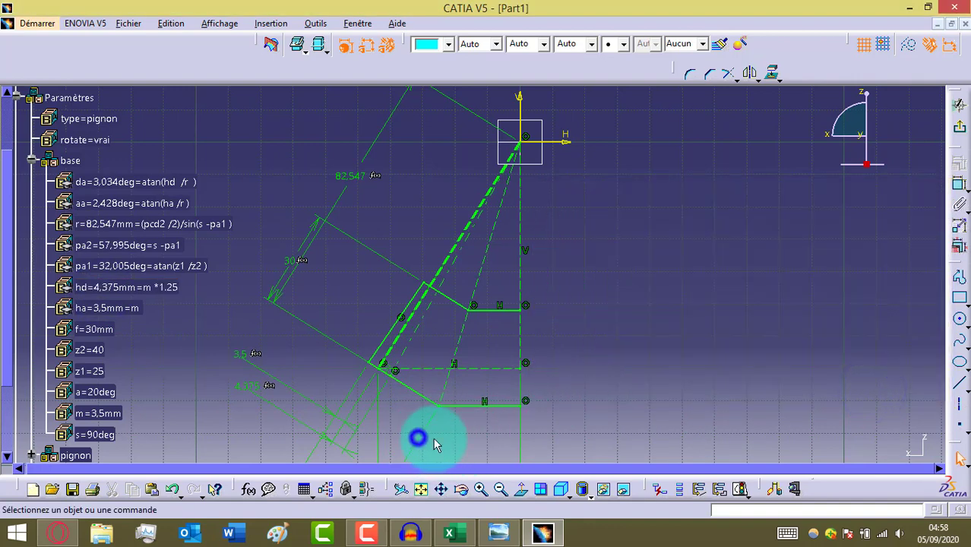
left_click(443, 493)
left_click_drag(411, 423, 422, 281)
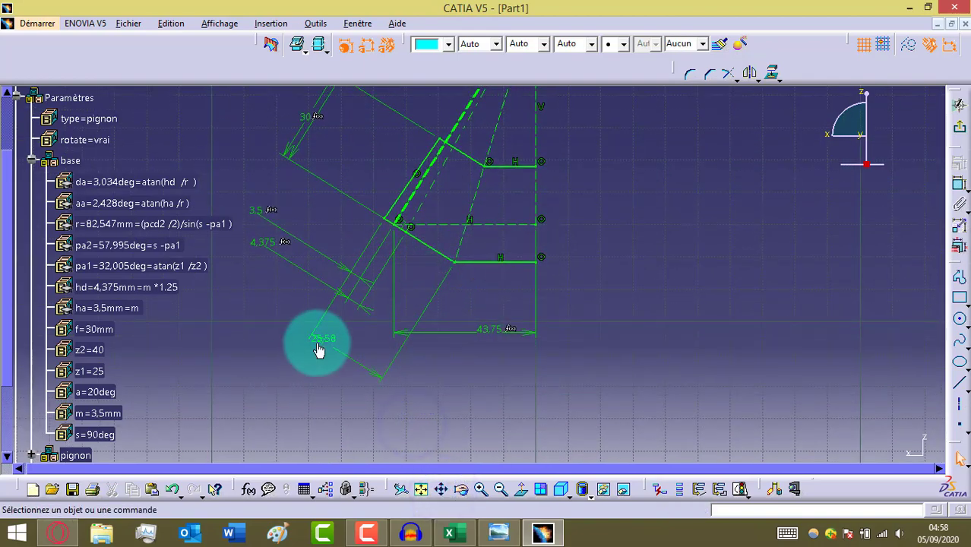
right_click(326, 341)
mouse_move(334, 327)
left_click(520, 337)
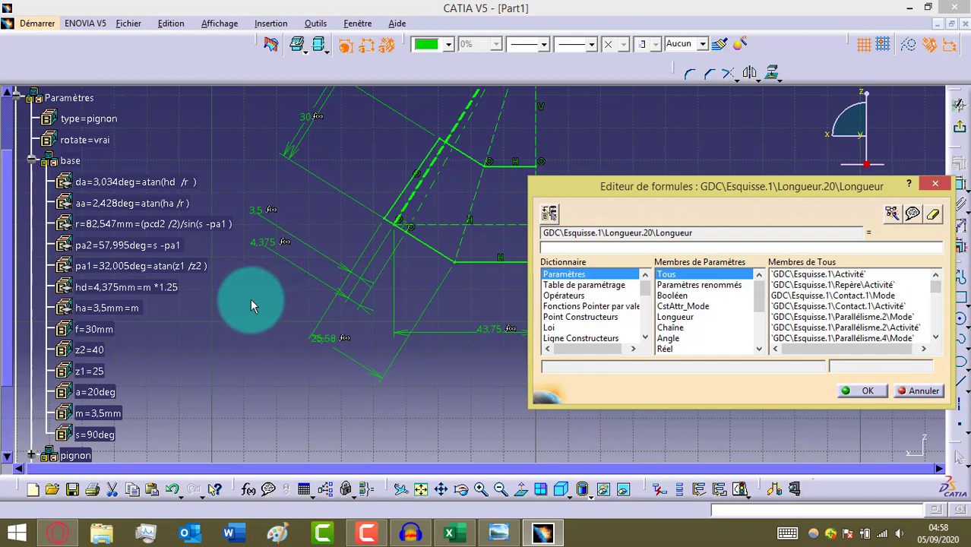
left_click(114, 309)
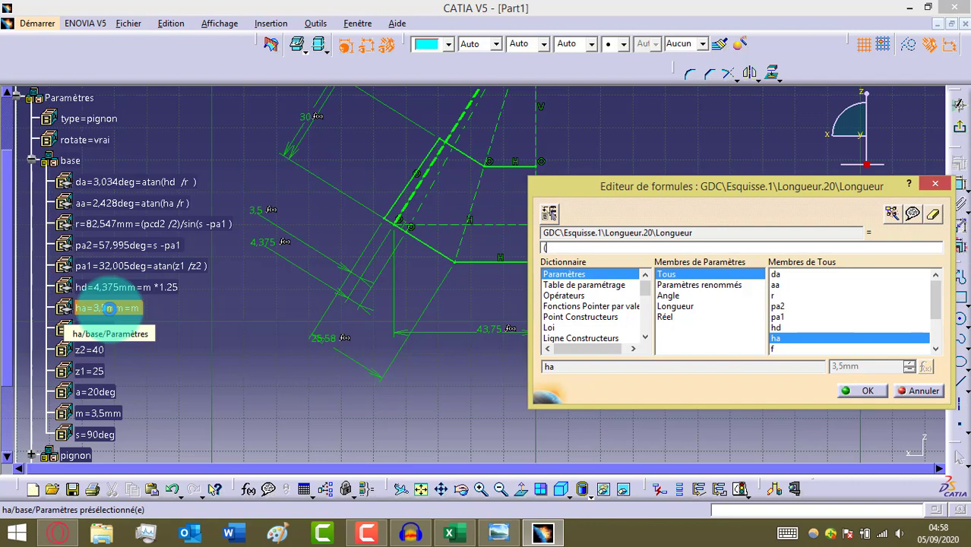
left_click(109, 309)
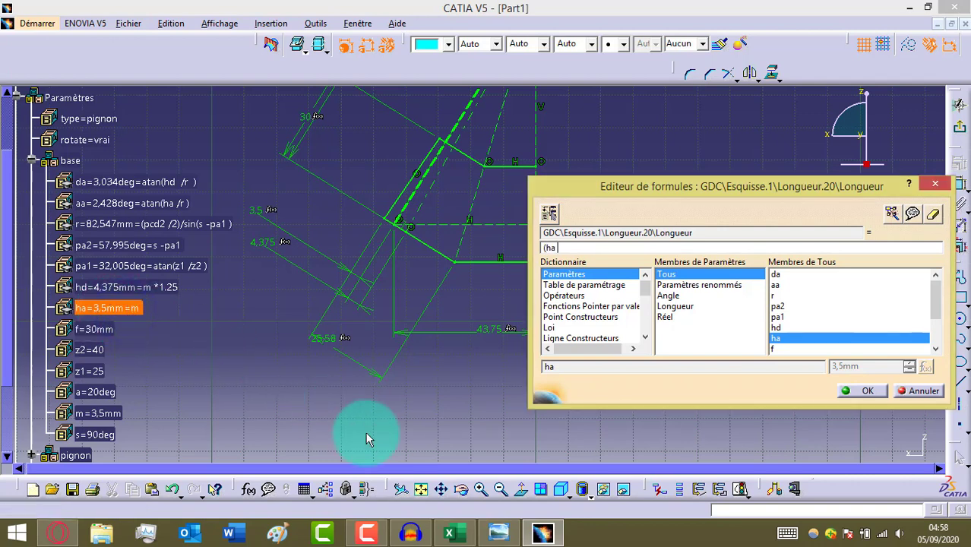
left_click(122, 287)
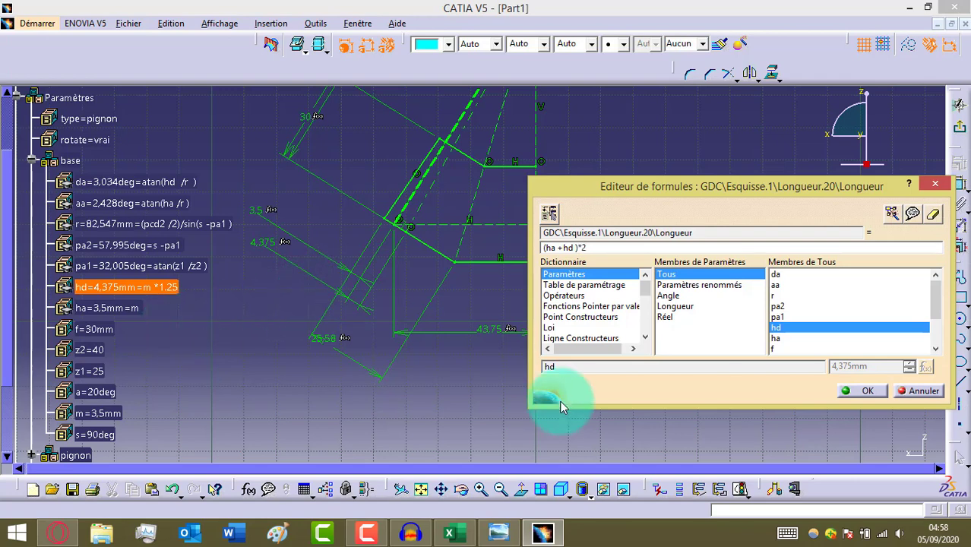
left_click(869, 395)
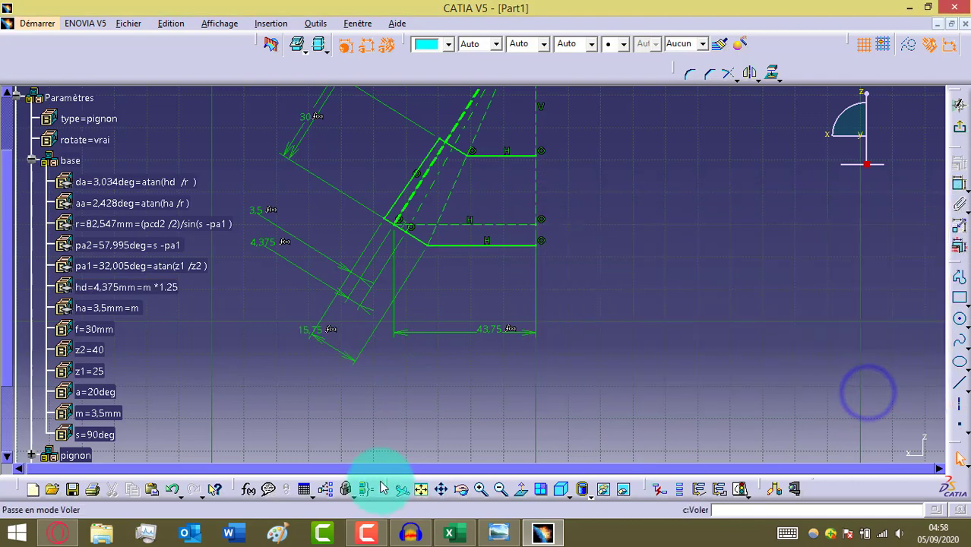
Step: Consult the SKT_Base reference image A2.png and give the second axis's endpoint on the lower slanted edge a more prominent point symbol
left_click(495, 543)
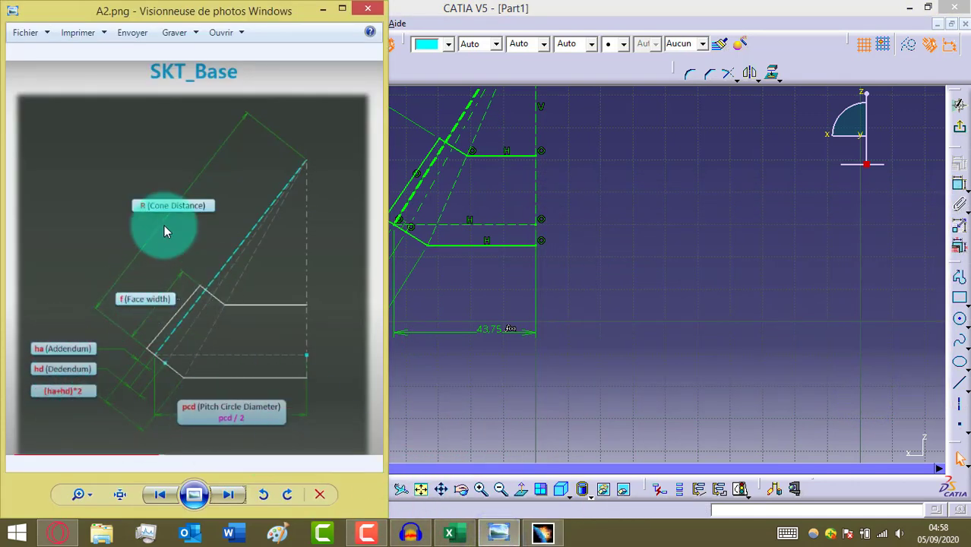
left_click(648, 427)
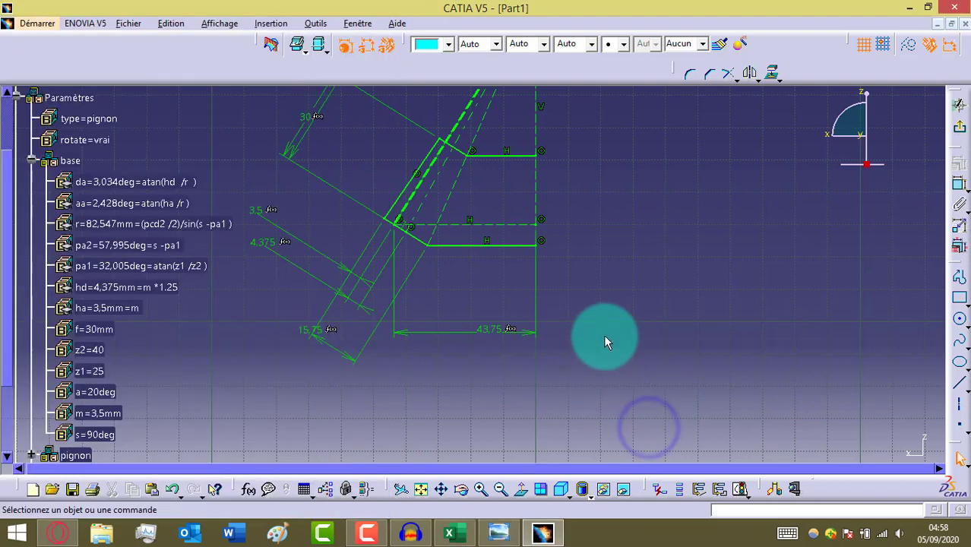
left_click(403, 226)
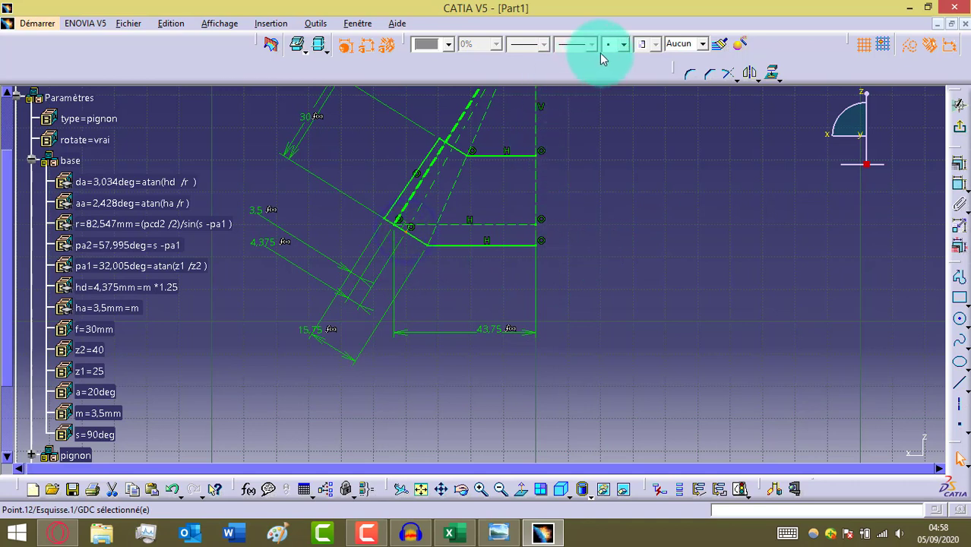
left_click(624, 43)
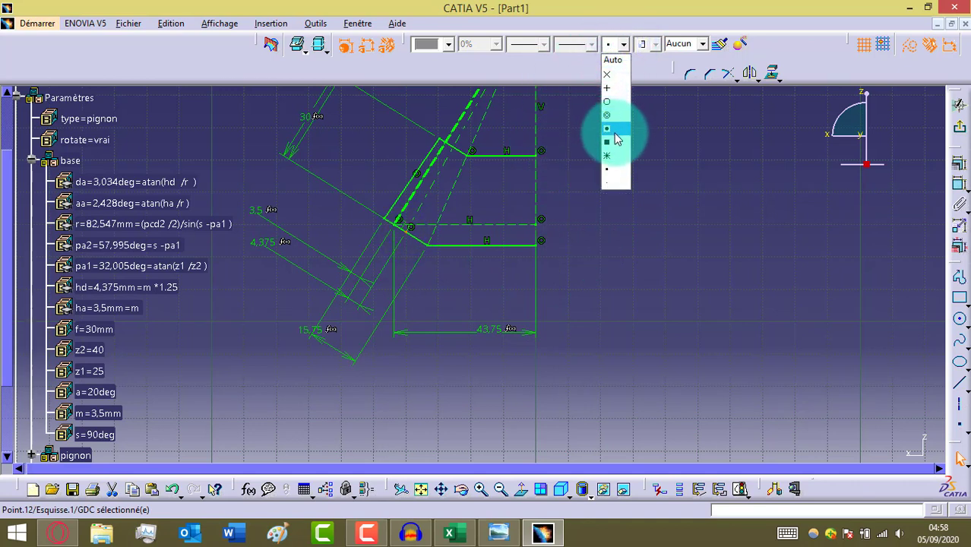
left_click(615, 133)
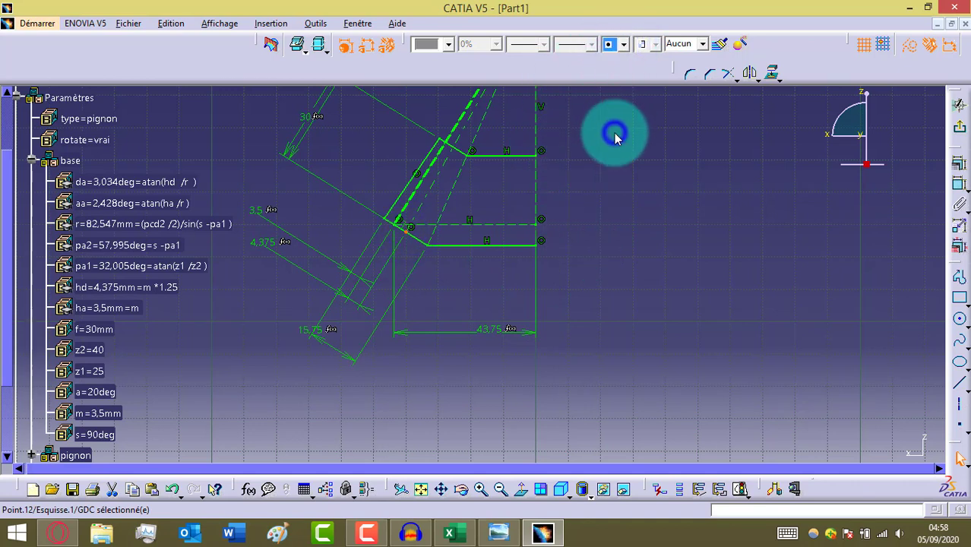
left_click(701, 493)
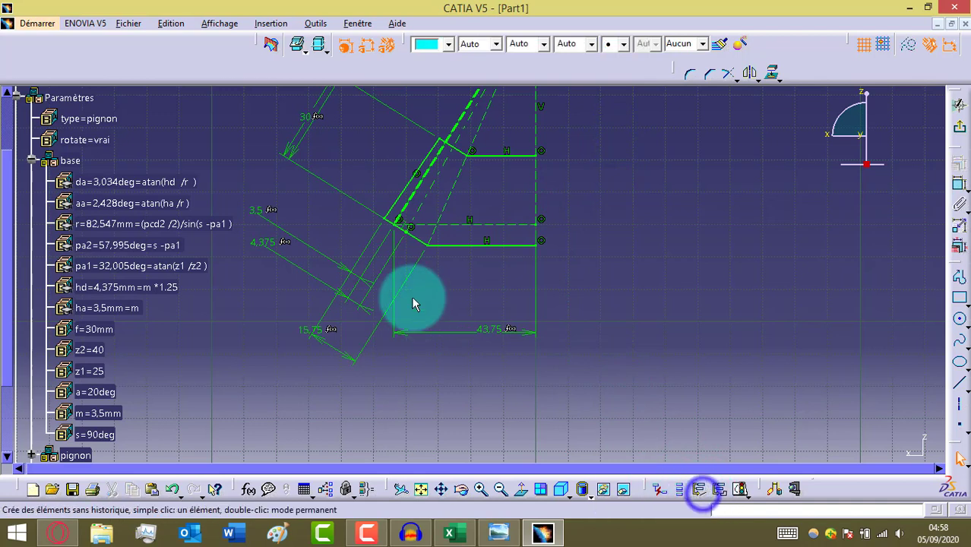
Step: Open the colour choices for the second axis's endpoint on the lower slanted edge
left_click(409, 230)
left_click(448, 43)
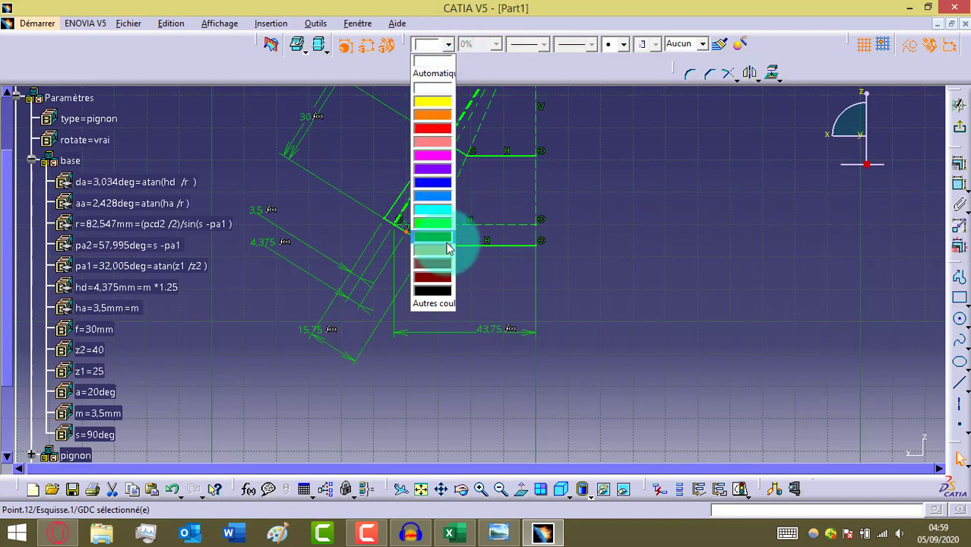
Step: Set the selected profile point's colour to cyan and exit the base sketch
left_click(447, 211)
left_click(676, 287)
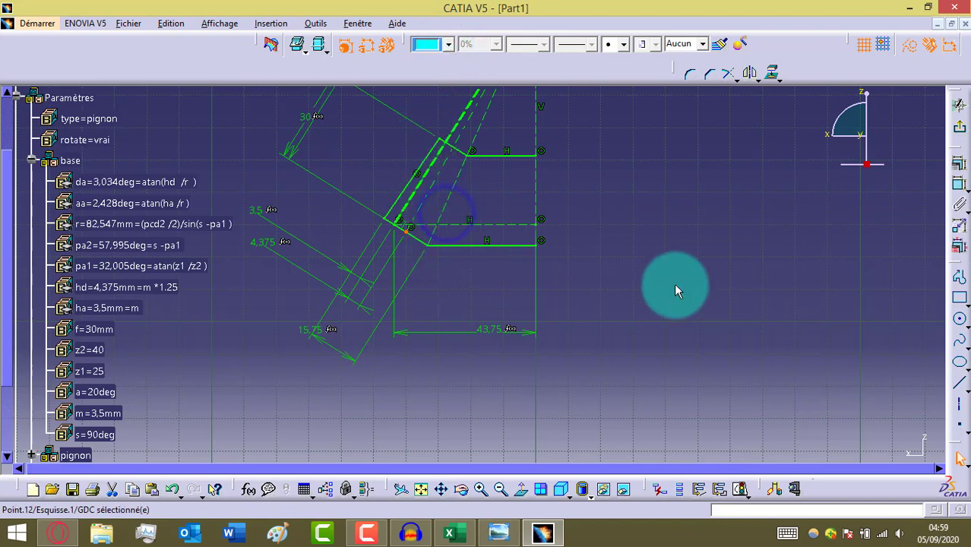
left_click(958, 181)
left_click(959, 126)
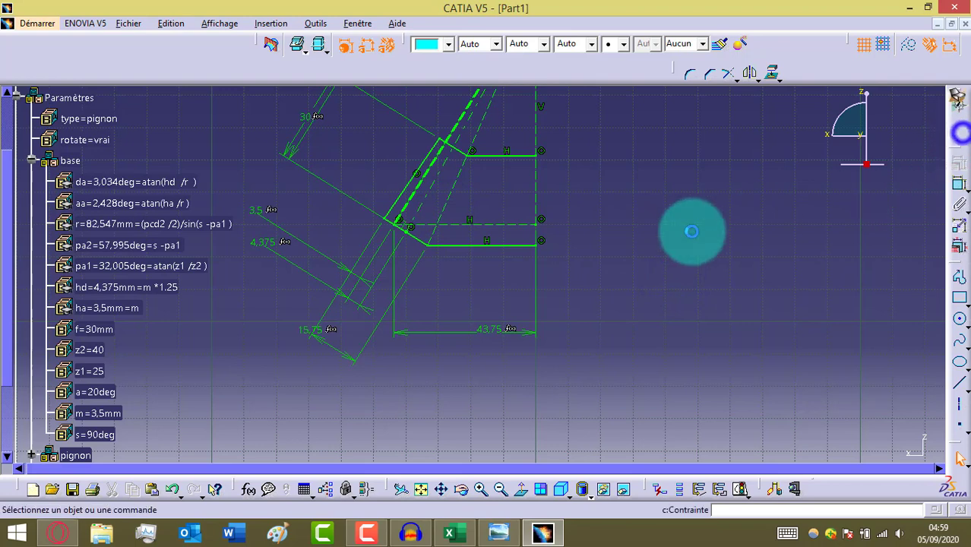
left_click(690, 230)
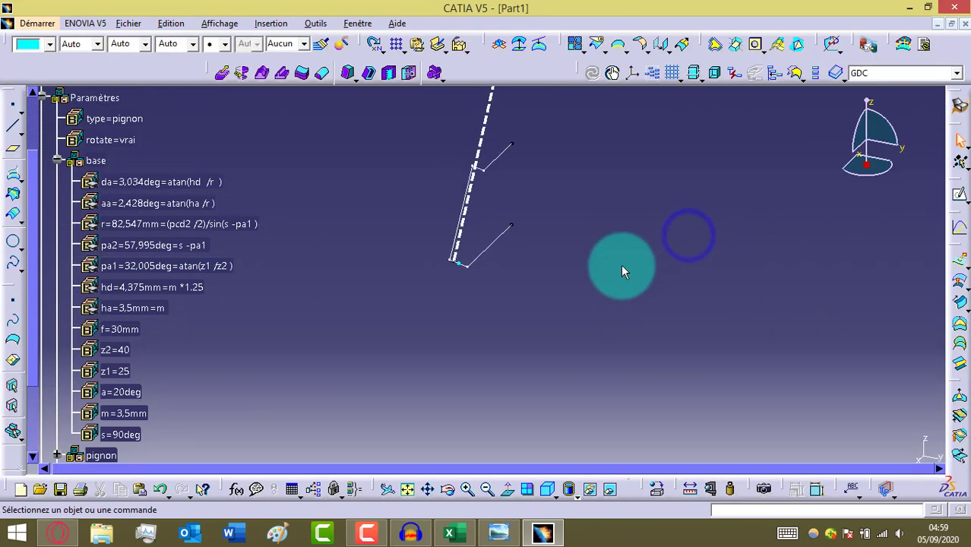
Step: Switch to the Windows photo viewer and consult the SKT_Tooth reference drawing in A3.png
left_click(490, 529)
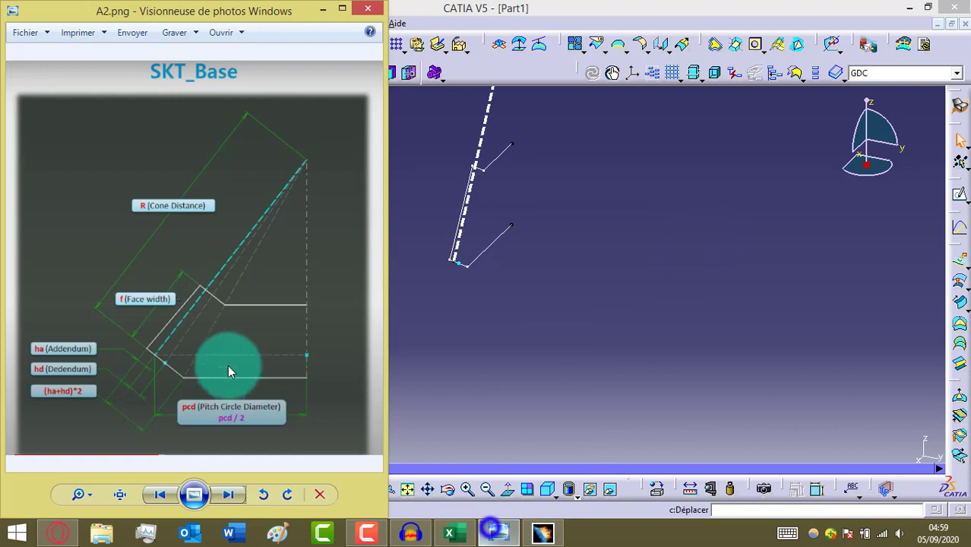
left_click(232, 495)
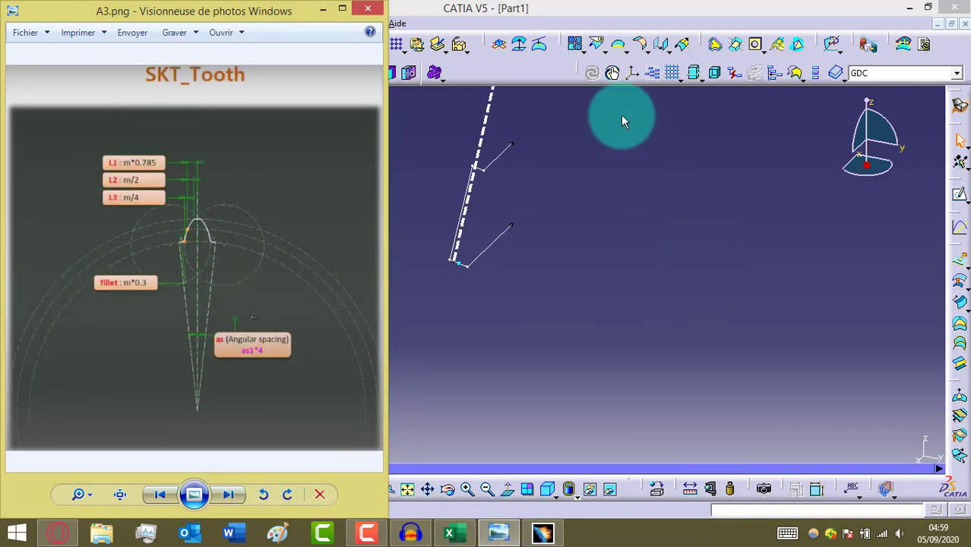
left_click(530, 393)
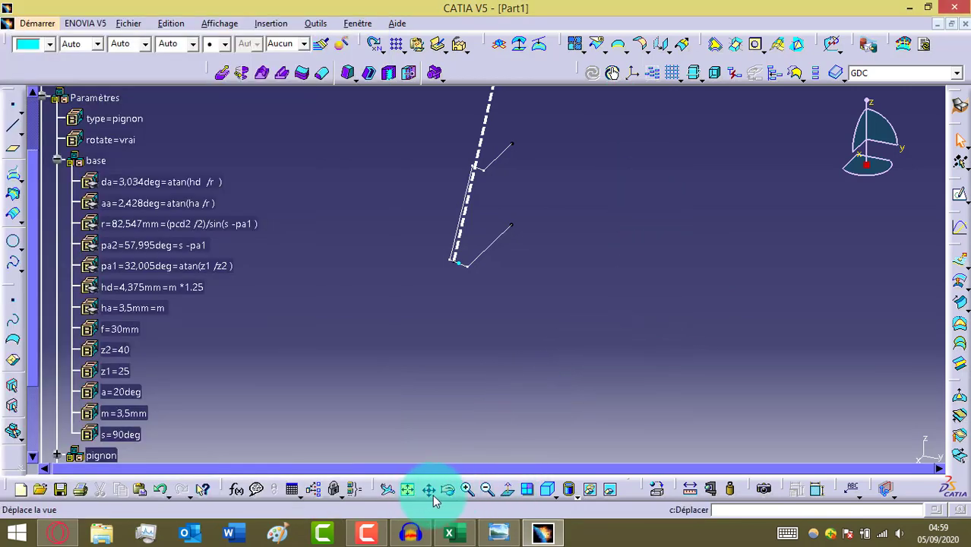
Step: Open a new sketch on the XY plane, viewed face-on with the x axis pointing up
left_click_drag(480, 321, 497, 277)
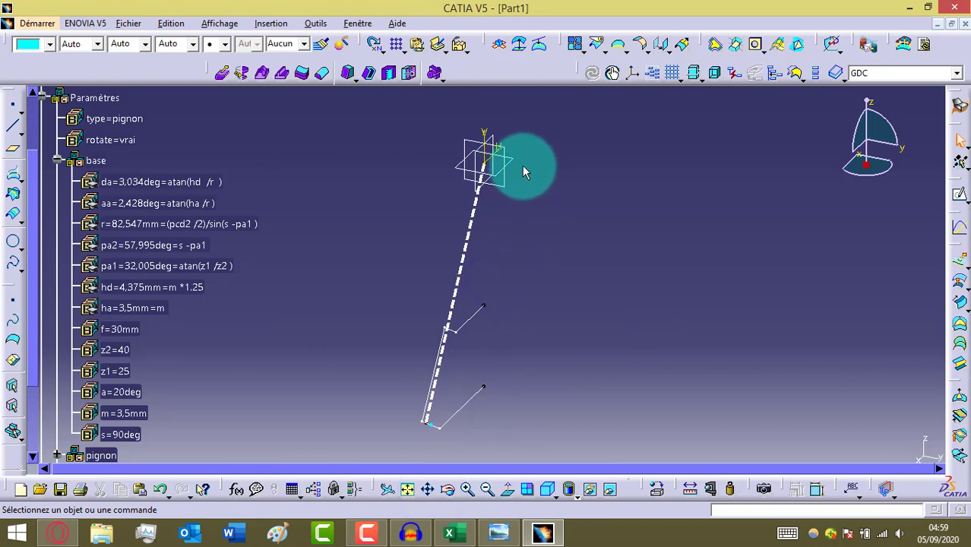
left_click(519, 162)
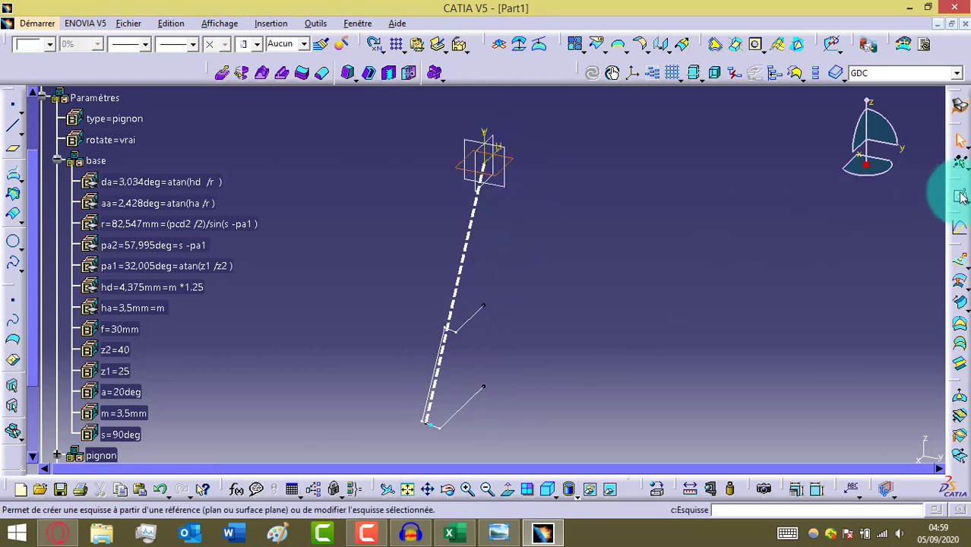
left_click(960, 196)
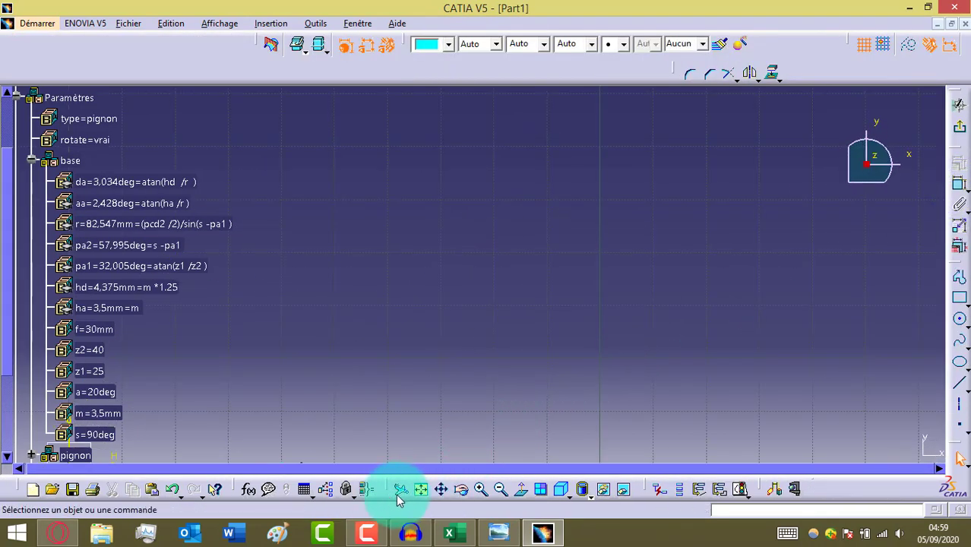
left_click(420, 490)
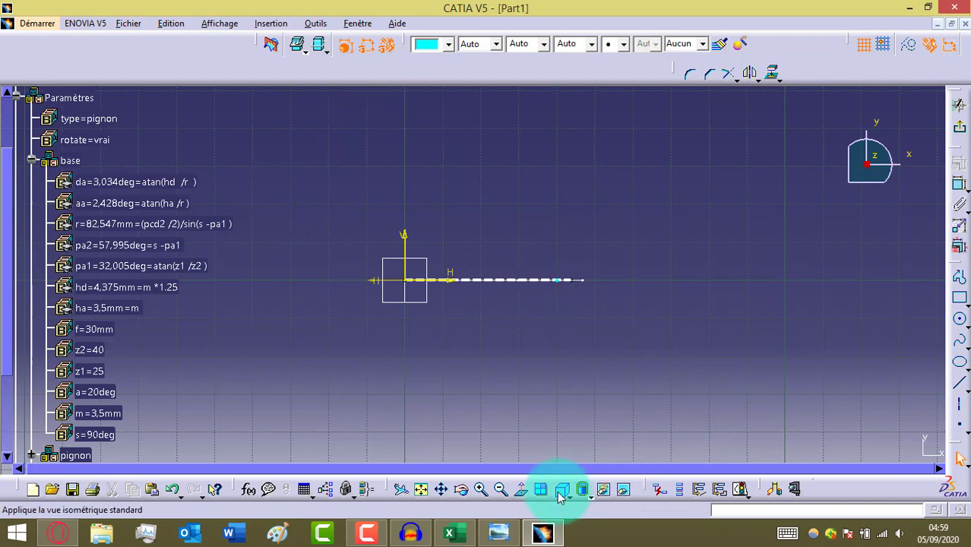
left_click(582, 490)
left_click(581, 486)
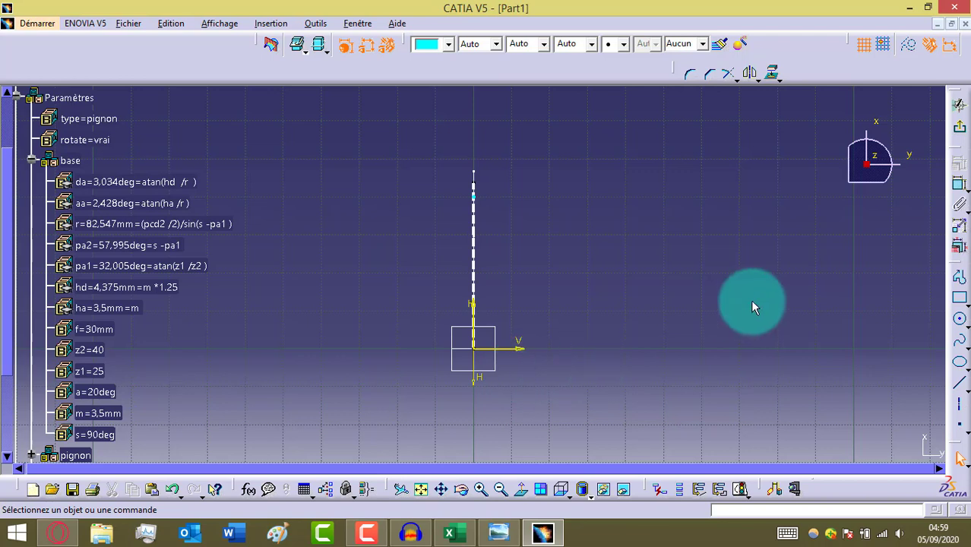
Step: Sketch three concentric circles centred on the origin, the largest about 112 mm and the smallest about 64 mm in diameter
left_click(959, 319)
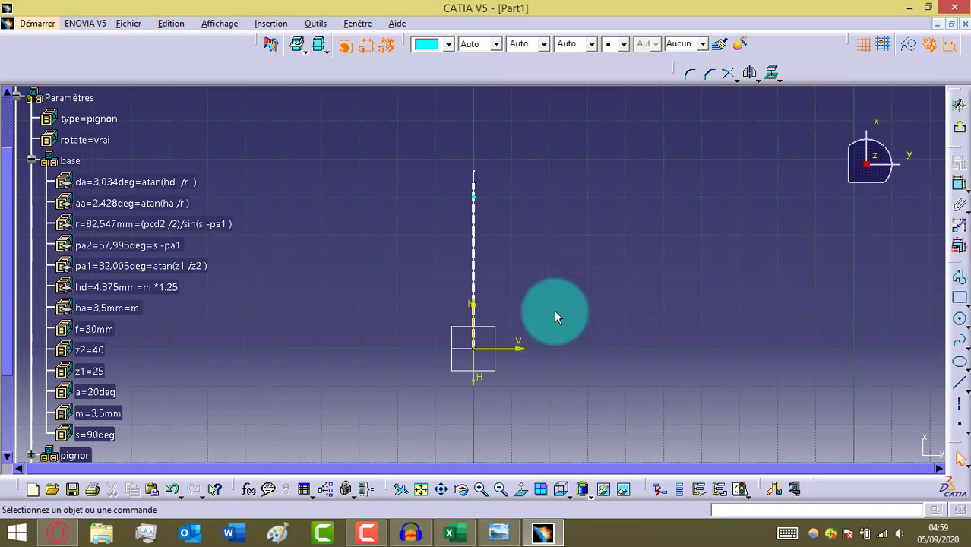
left_click(961, 319)
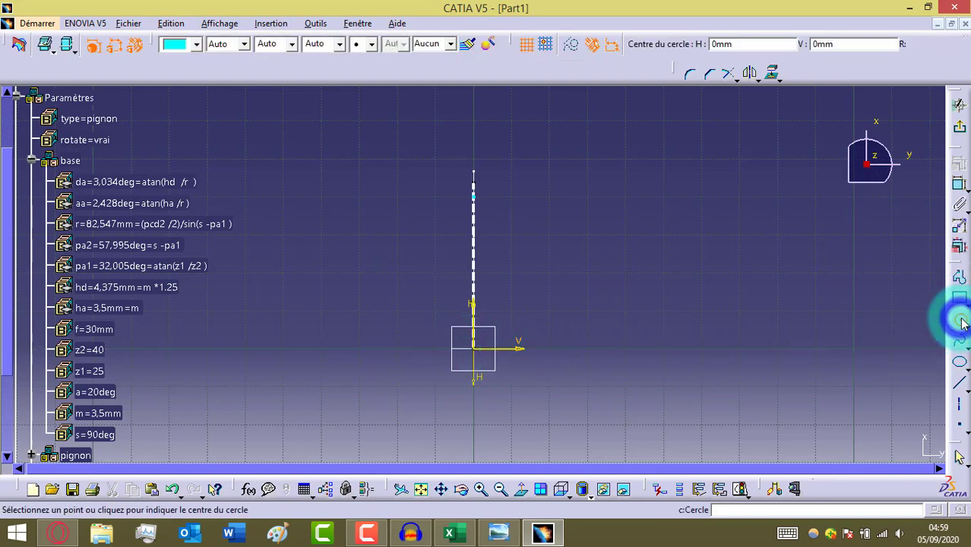
left_click(961, 321)
left_click(961, 321)
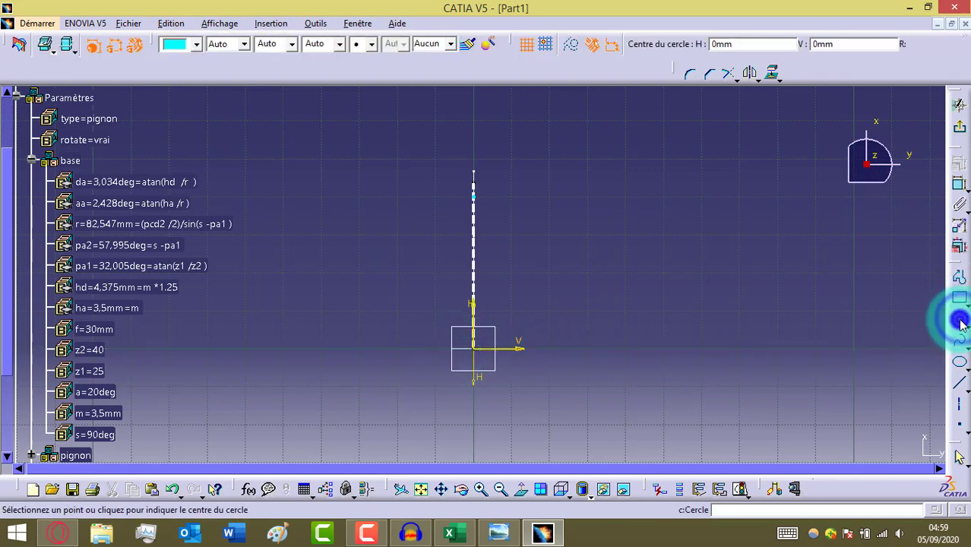
left_click(474, 349)
left_click(567, 154)
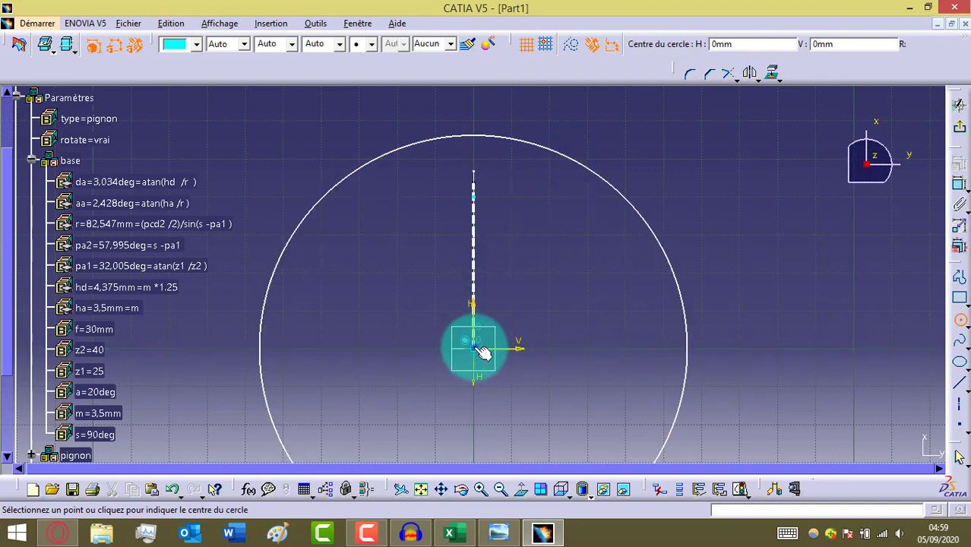
left_click(478, 348)
left_click(541, 172)
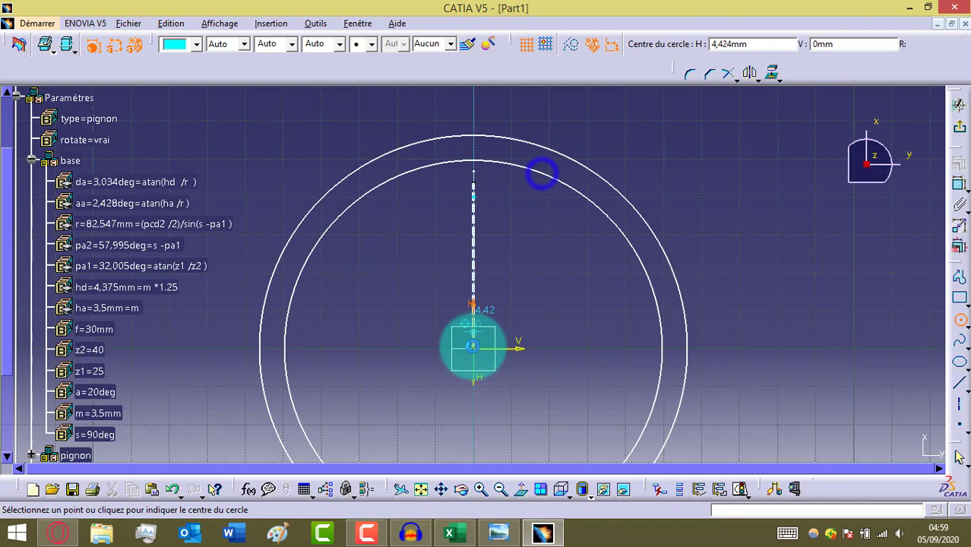
left_click(474, 349)
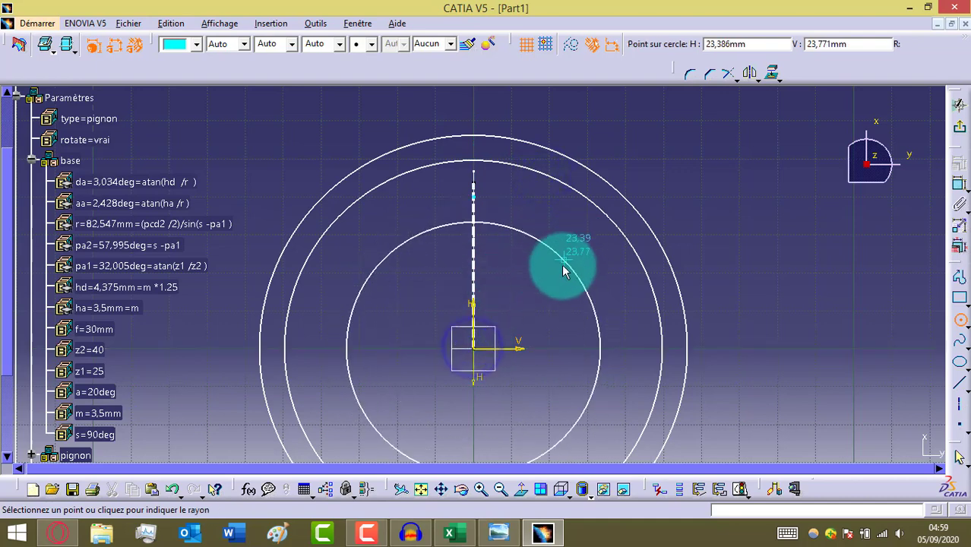
left_click(561, 265)
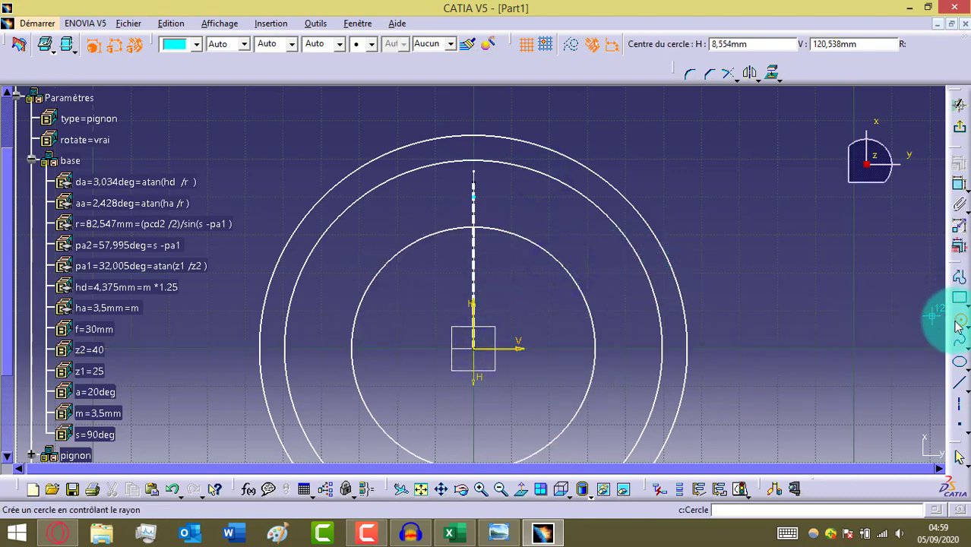
left_click(960, 319)
Step: Constrain the outermost circle to be coincident with the outermost corner point of the base profile
left_click(962, 161)
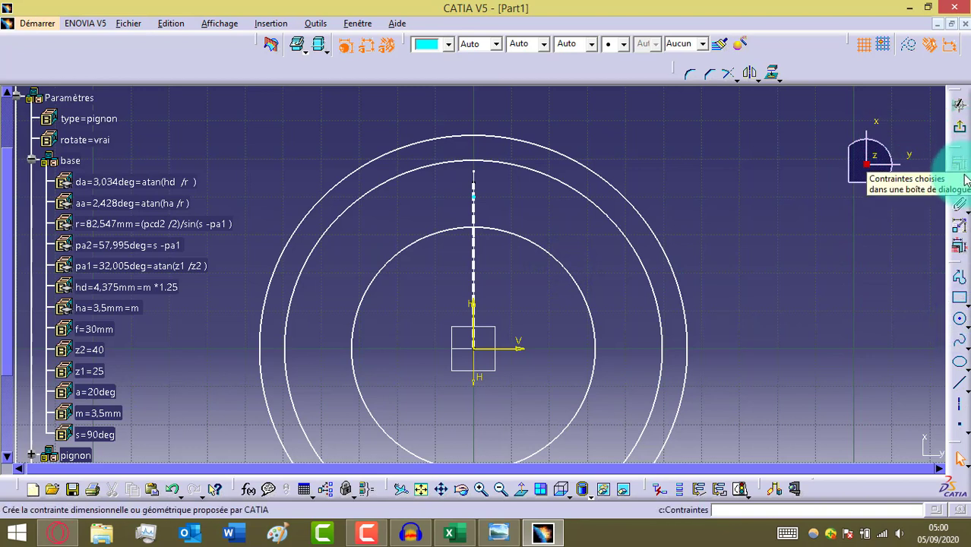
left_click(960, 186)
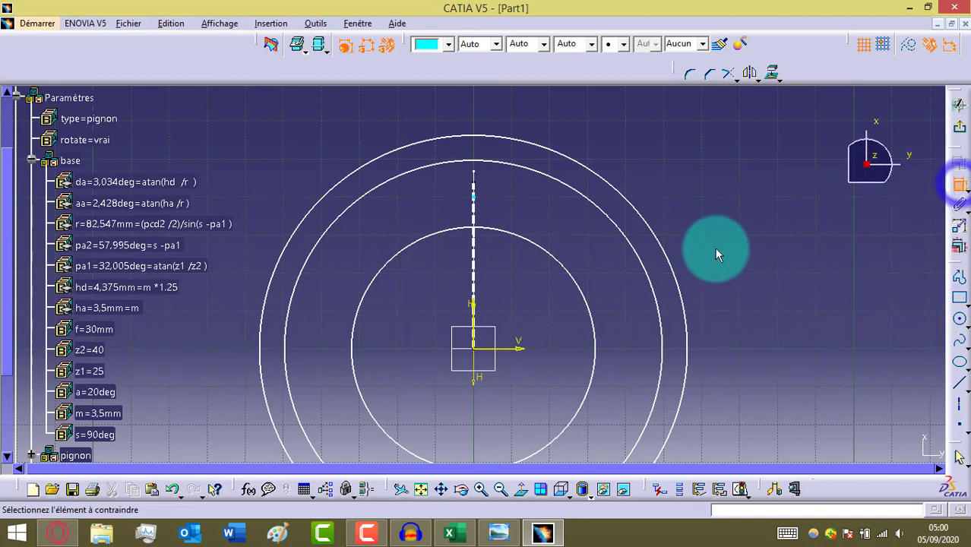
left_click(461, 489)
mouse_move(724, 243)
left_mouse_down()
mouse_move(572, 262)
mouse_move(544, 271)
mouse_move(544, 282)
mouse_move(552, 271)
left_mouse_up()
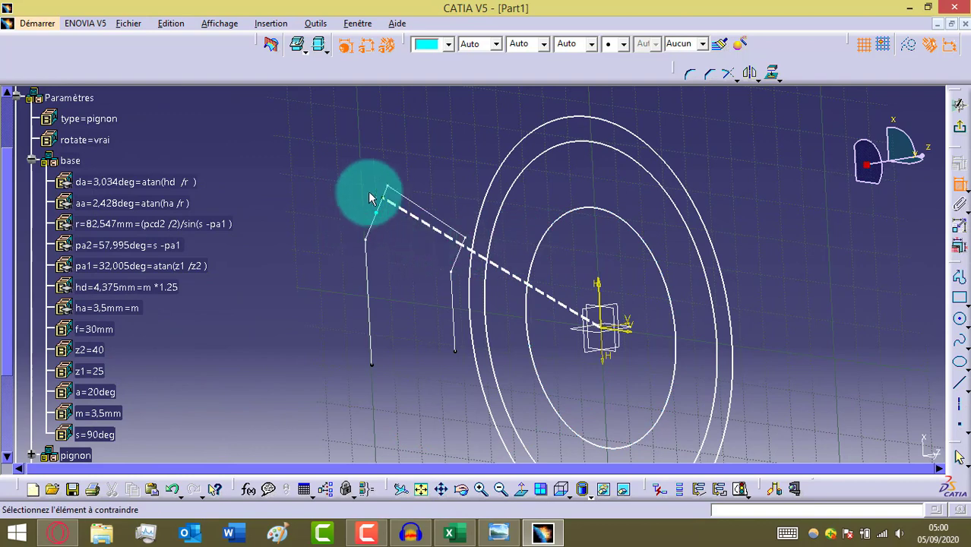
left_click(630, 128)
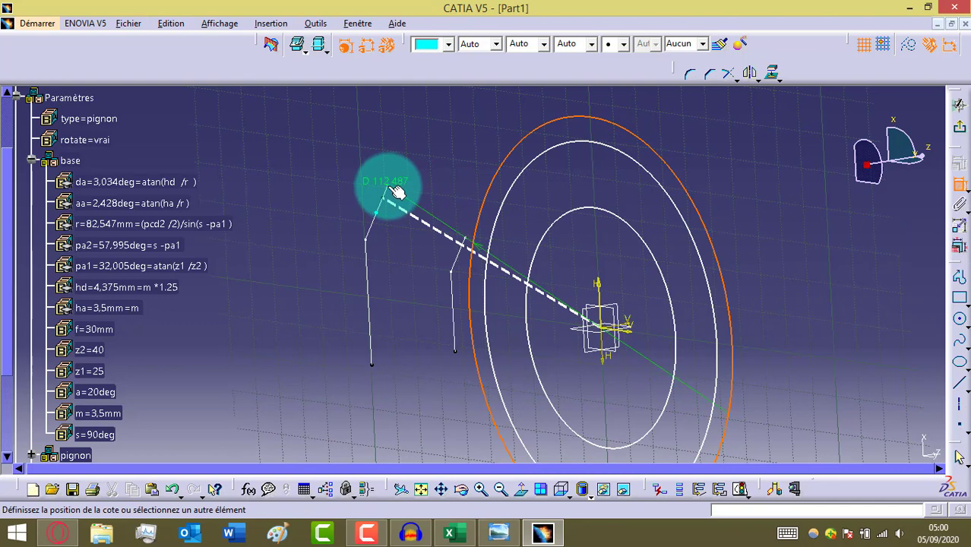
right_click(420, 152)
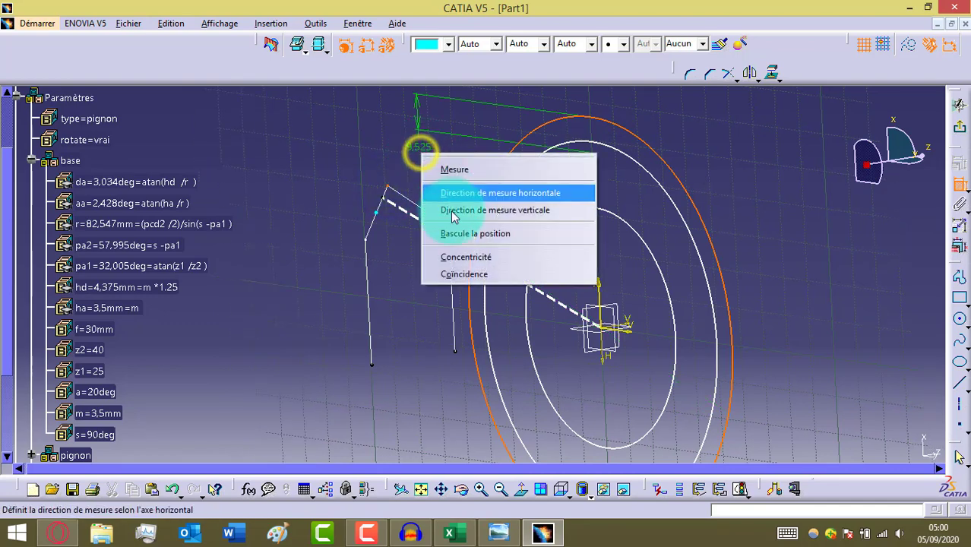
left_click(464, 273)
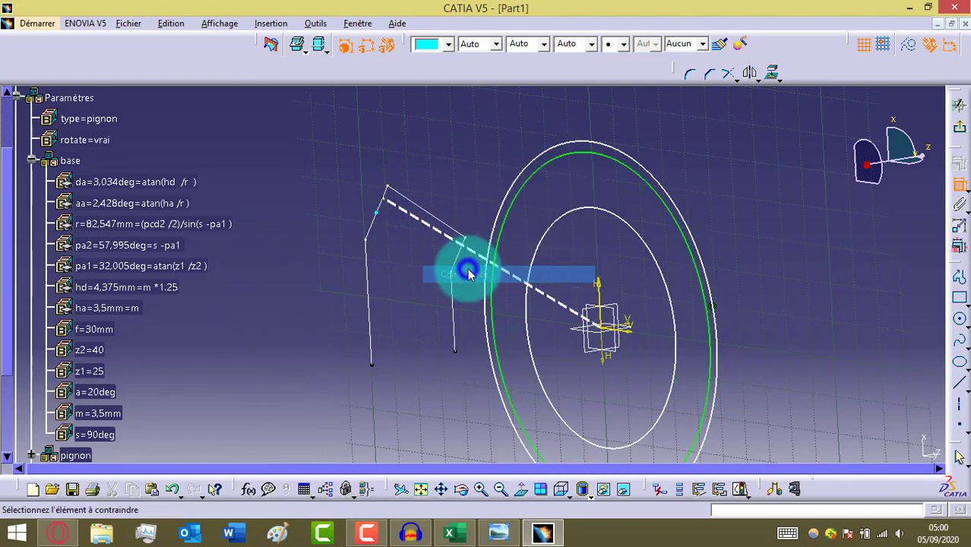
Step: Constrain the middle circle to be coincident with the outer endpoint of the thick dashed pitch line
left_click(605, 151)
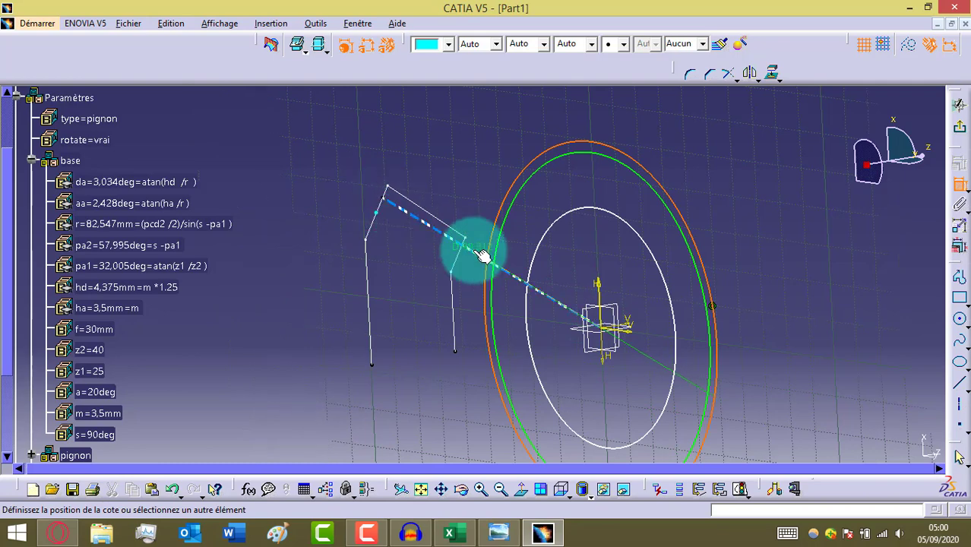
left_click(383, 197)
right_click(436, 128)
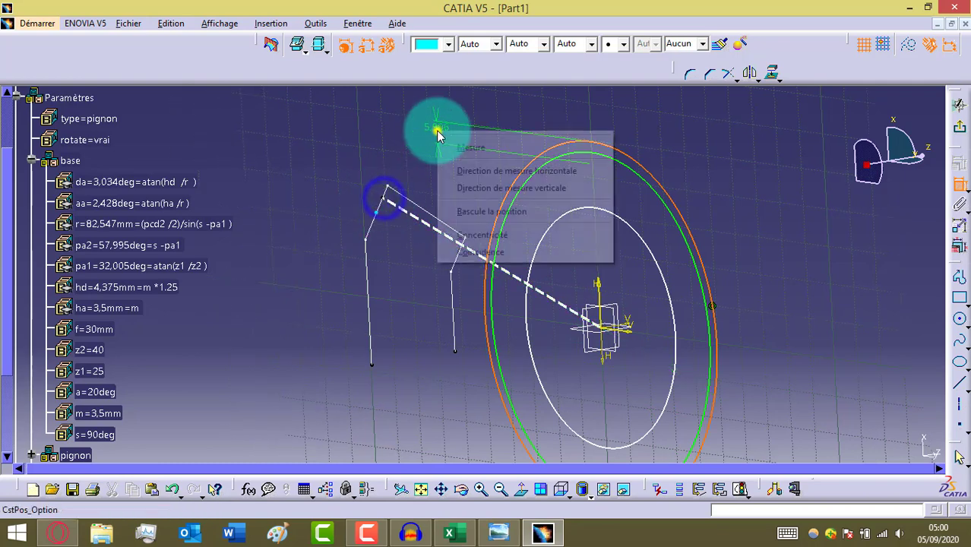
left_click(480, 248)
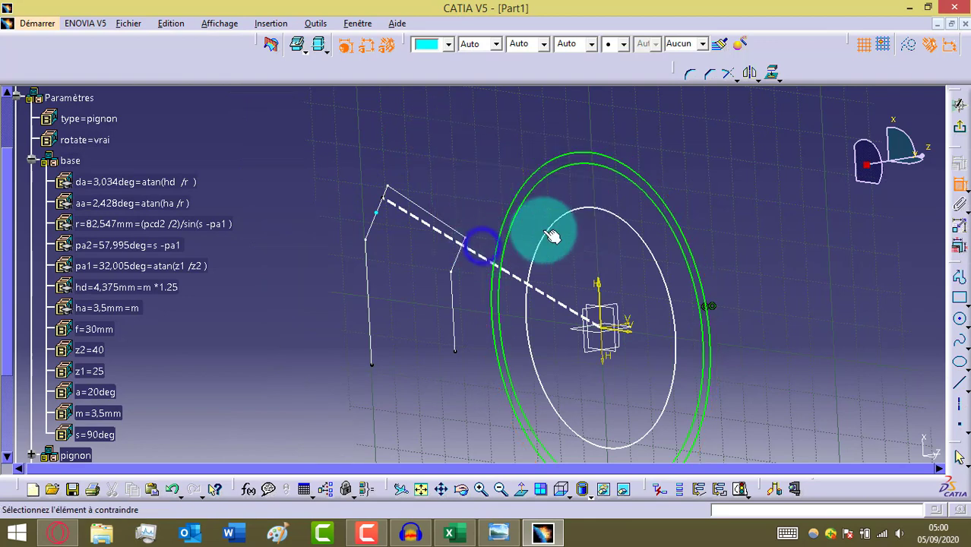
Step: Constrain the innermost circle to be coincident with the cyan point on the base profile
left_click(595, 214)
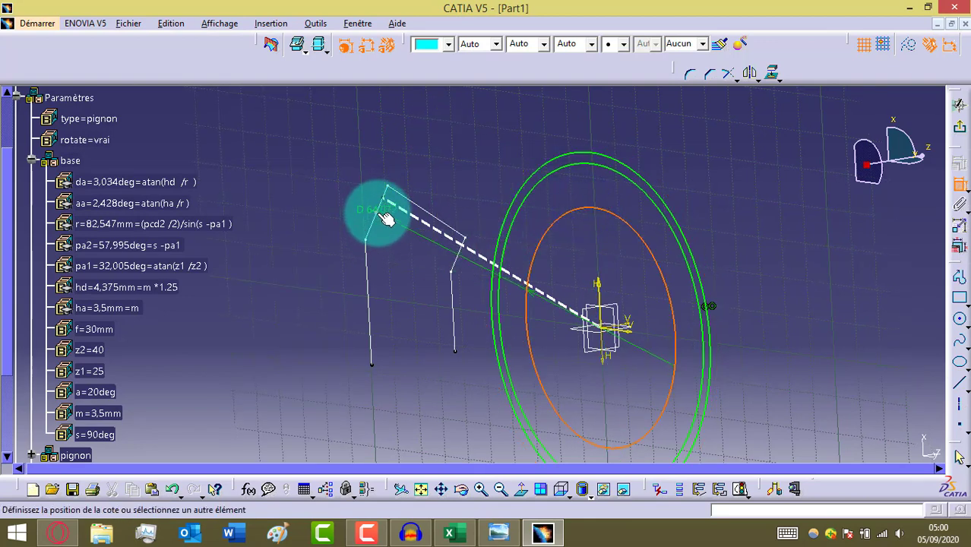
right_click(477, 142)
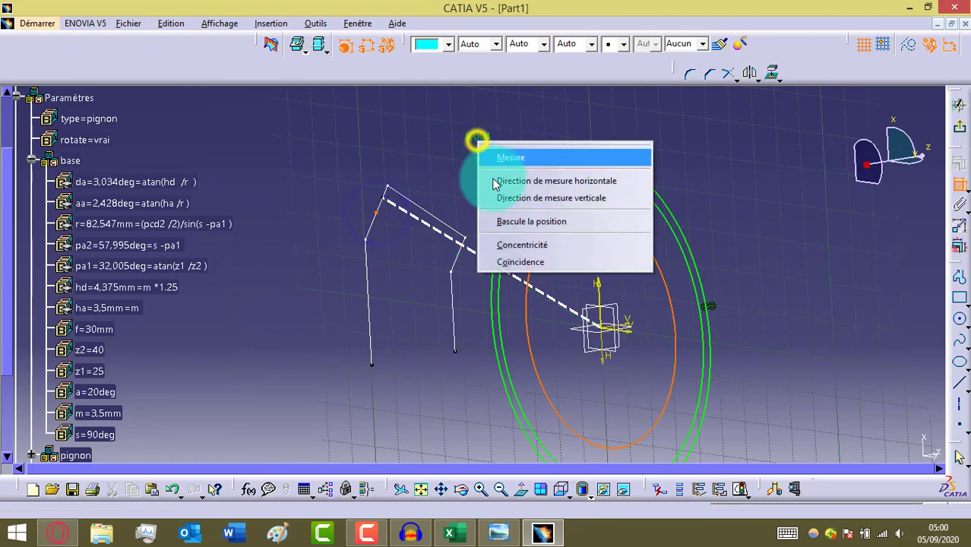
left_click(524, 260)
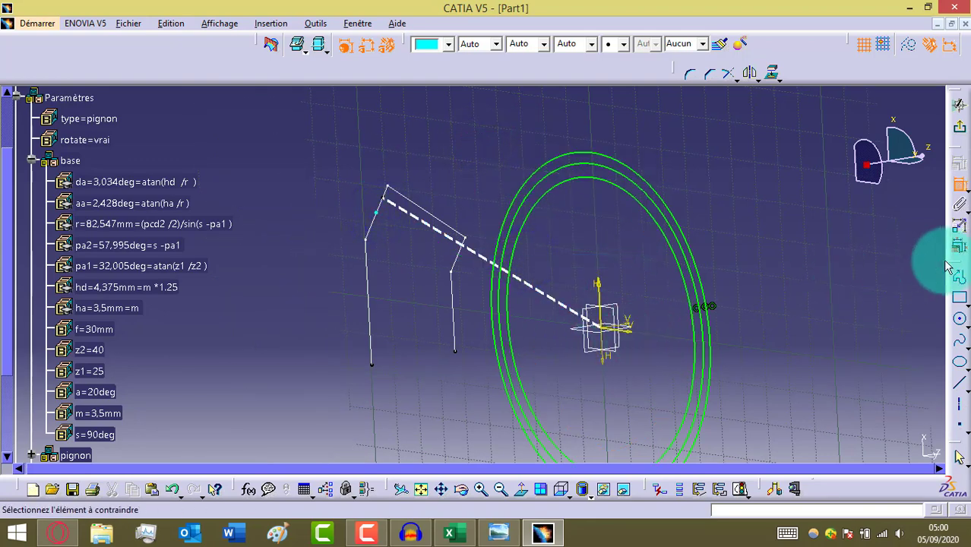
left_click(521, 490)
left_click(560, 489)
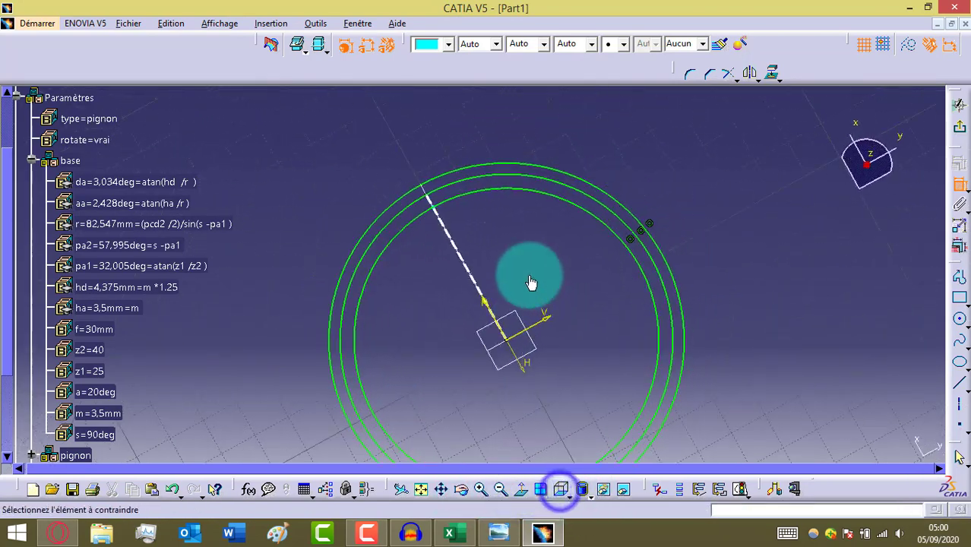
left_click(542, 202)
left_click(959, 185)
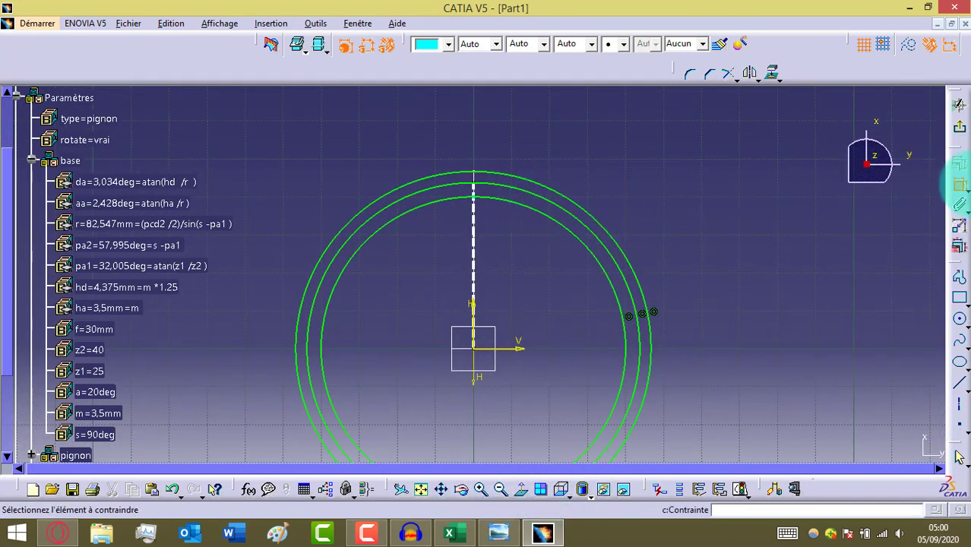
Step: Convert the middle circle into a construction element
right_click(559, 207)
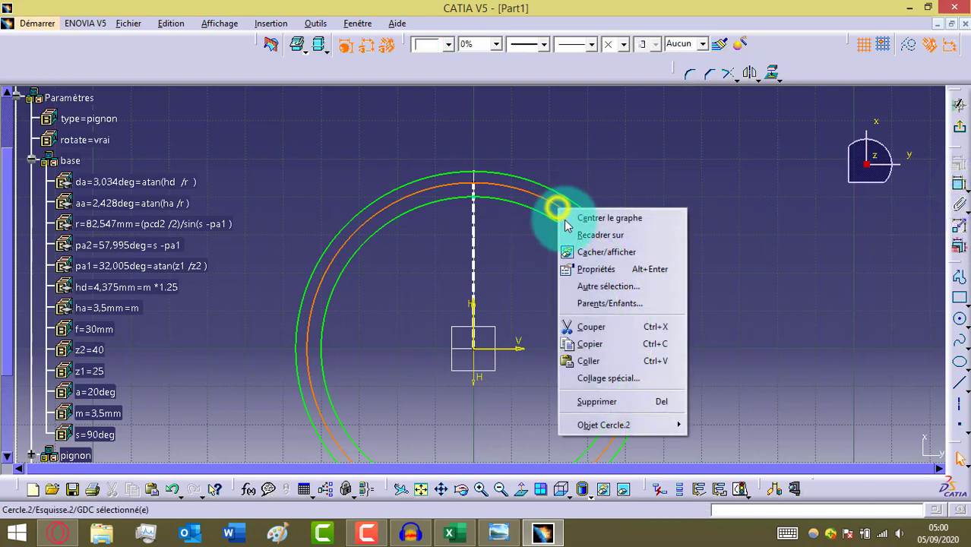
double_click(527, 190)
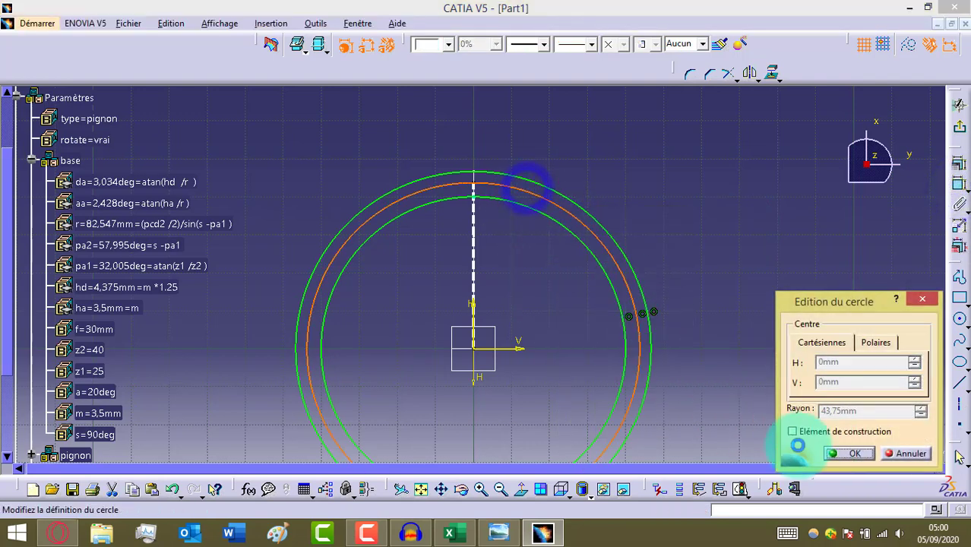
left_click(817, 432)
left_click(844, 452)
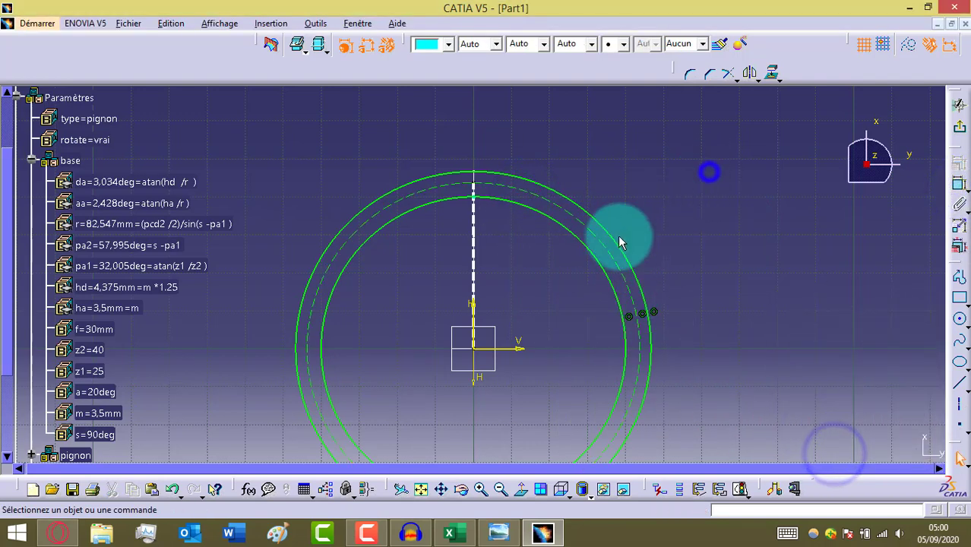
Step: Draw a circle centred beside the vertical dashed line, between the reference circles, passing through a point on the outermost circle
left_click(482, 490)
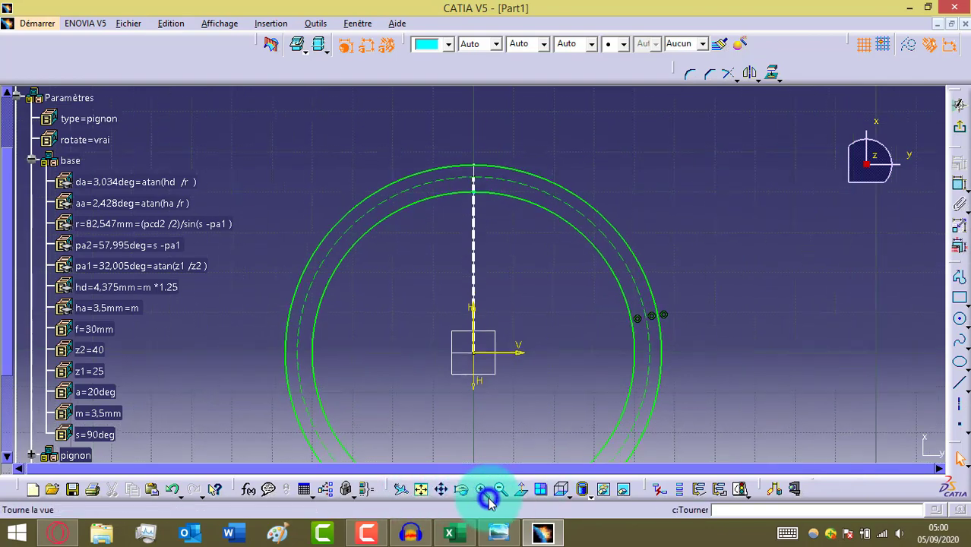
left_click(481, 490)
left_click(482, 490)
left_click(442, 490)
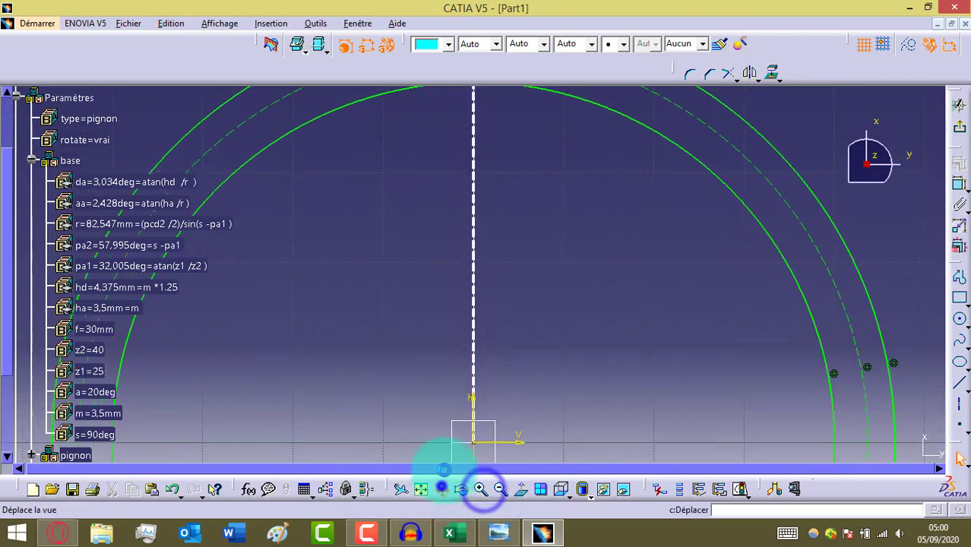
mouse_move(436, 160)
left_mouse_down()
mouse_move(427, 444)
mouse_move(447, 407)
left_mouse_up()
left_click(959, 319)
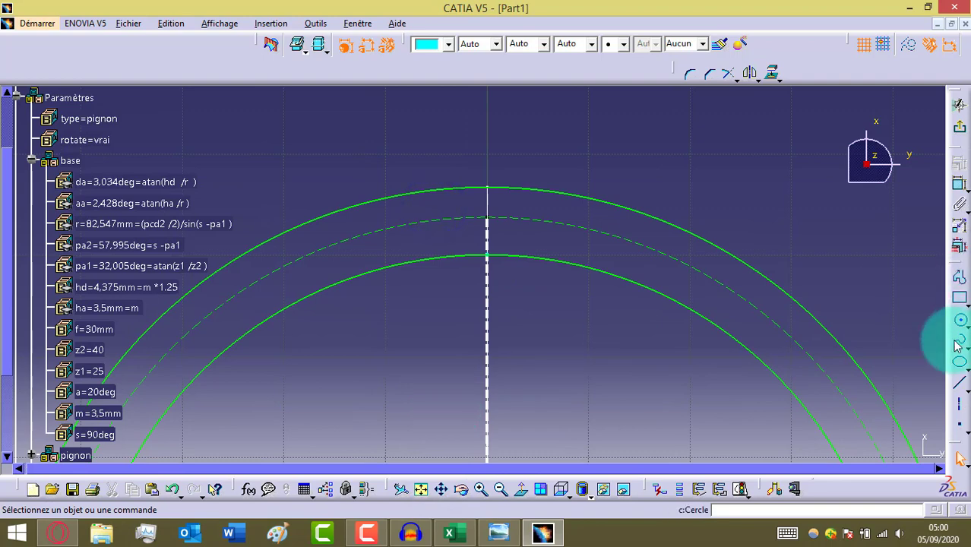
left_click(569, 299)
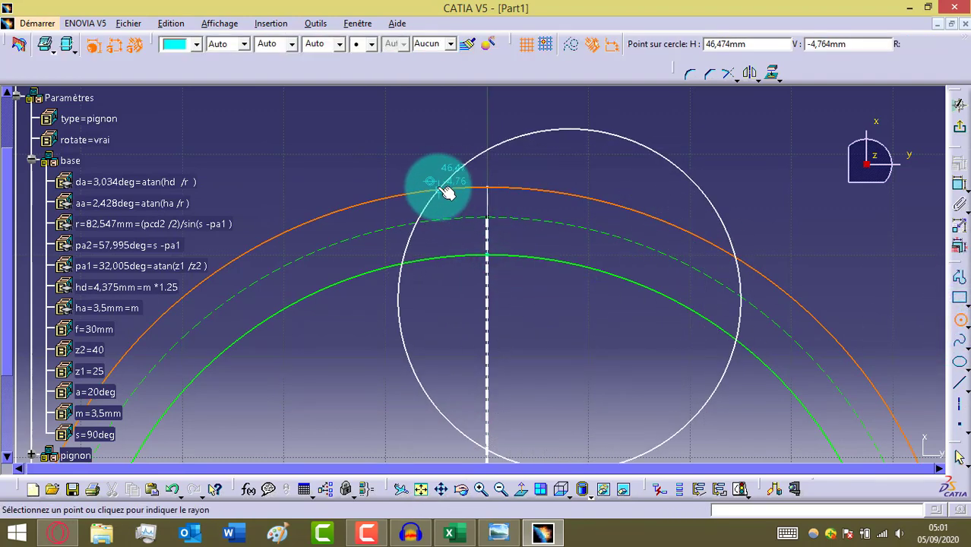
left_click(460, 190)
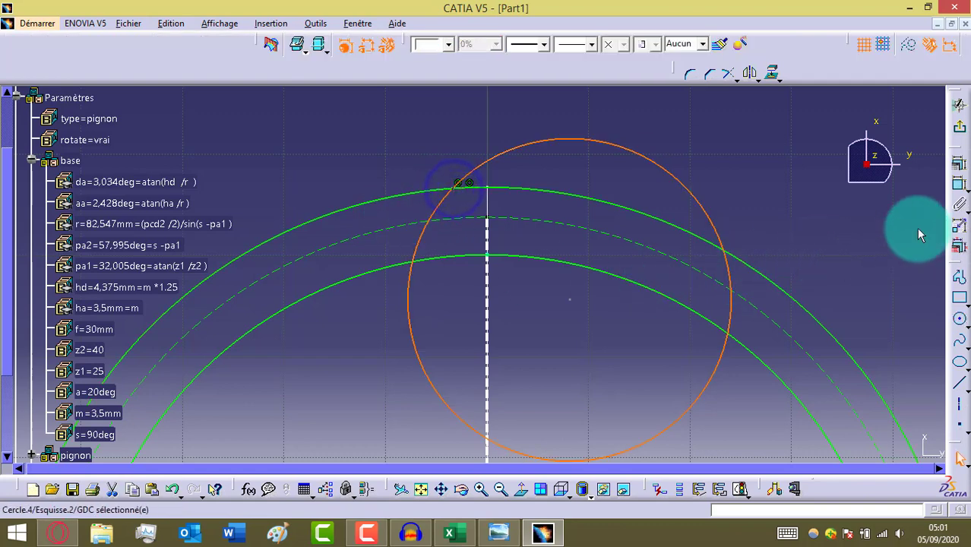
Step: Trim the new circle with Quick Trim, keeping only its flank arc between the outermost and innermost circles
left_click(735, 79)
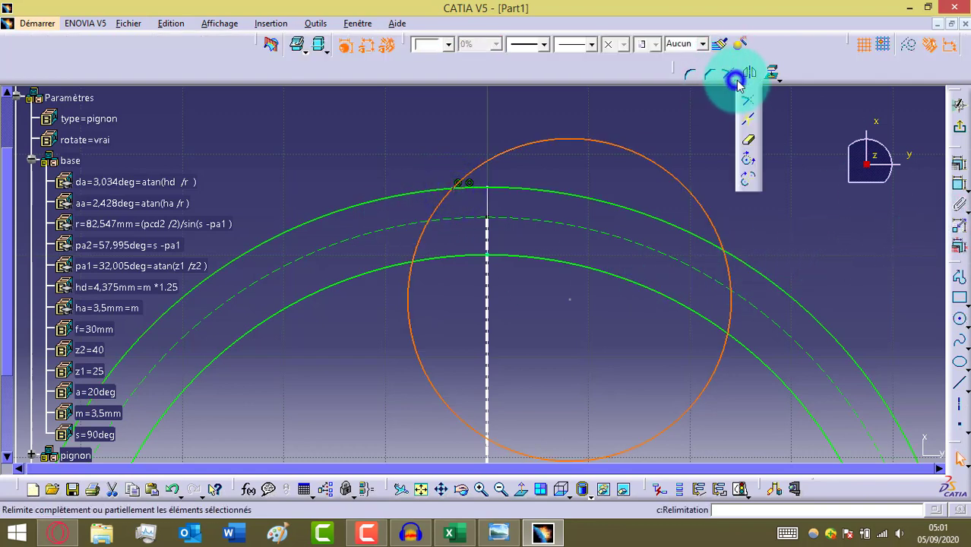
left_click(747, 140)
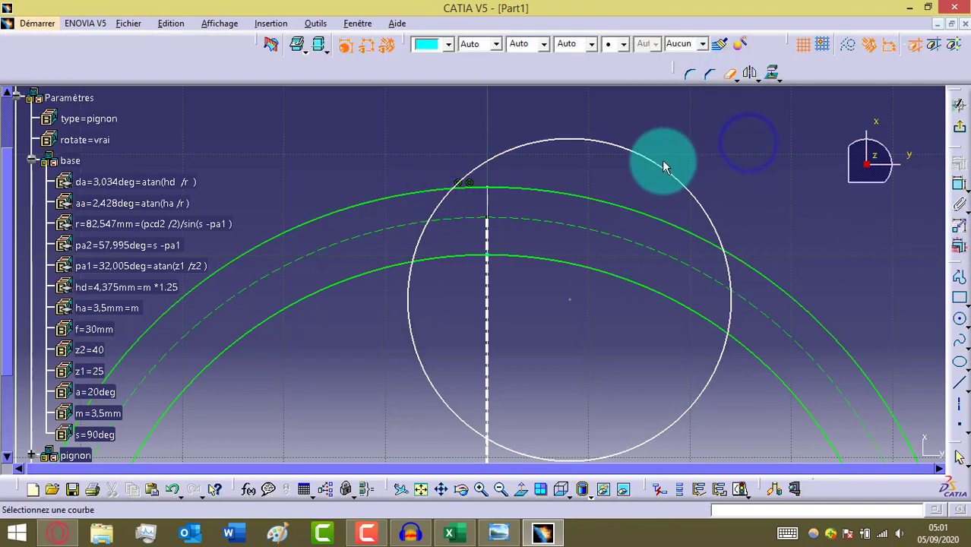
left_click(662, 163)
left_click(729, 76)
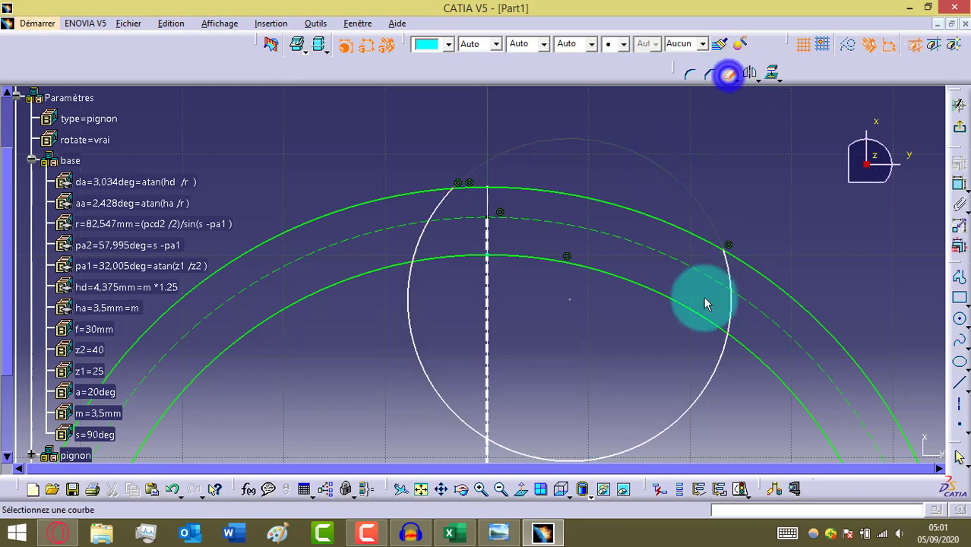
left_click(730, 266)
left_click(731, 313)
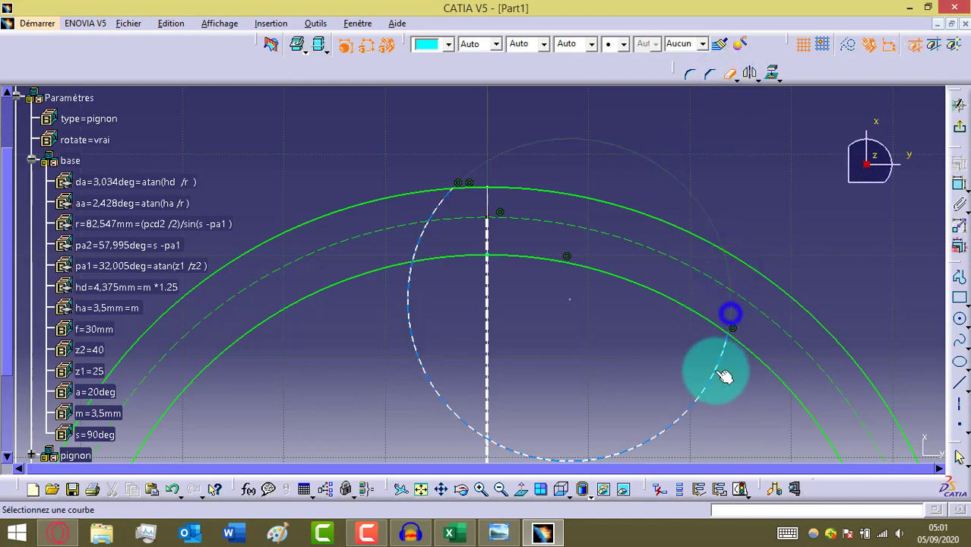
left_click(714, 366)
left_click(398, 354)
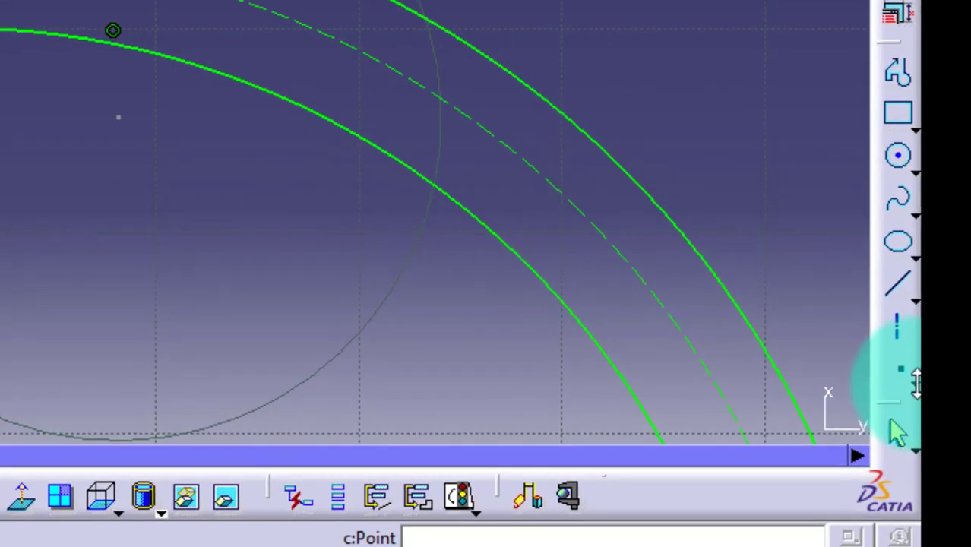
Step: Create intersection points between the flank arc's circle and the dashed pitch circle
left_click(945, 411)
left_click(853, 411)
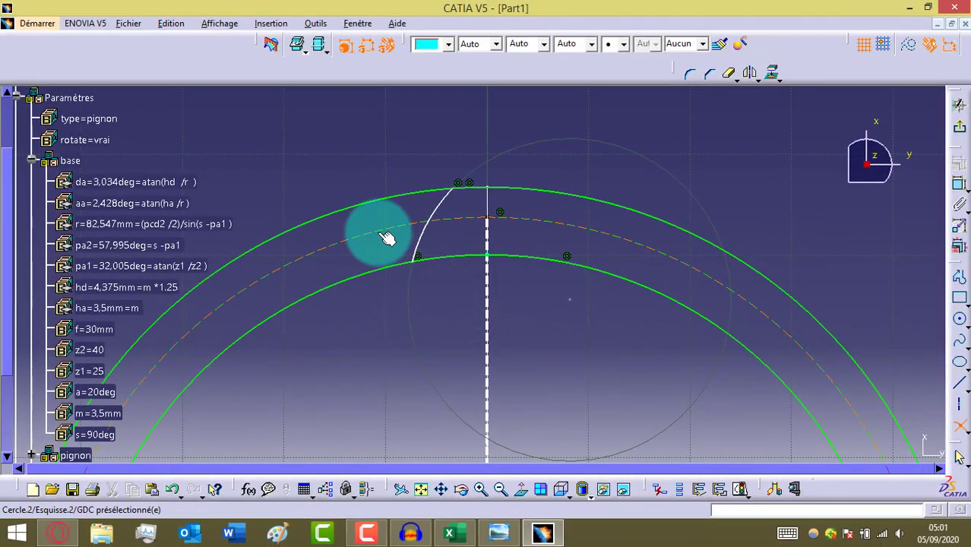
left_click(380, 232)
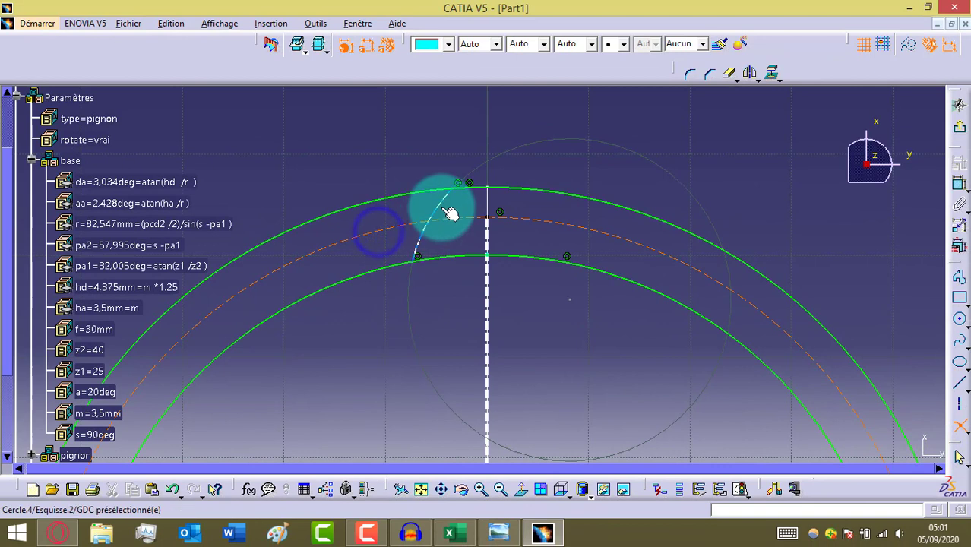
left_click(429, 210)
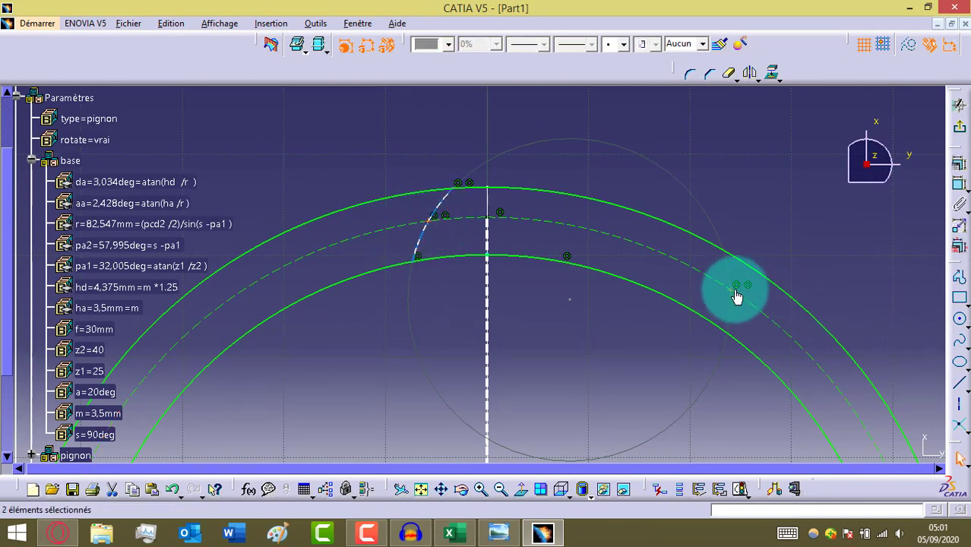
left_click(800, 258)
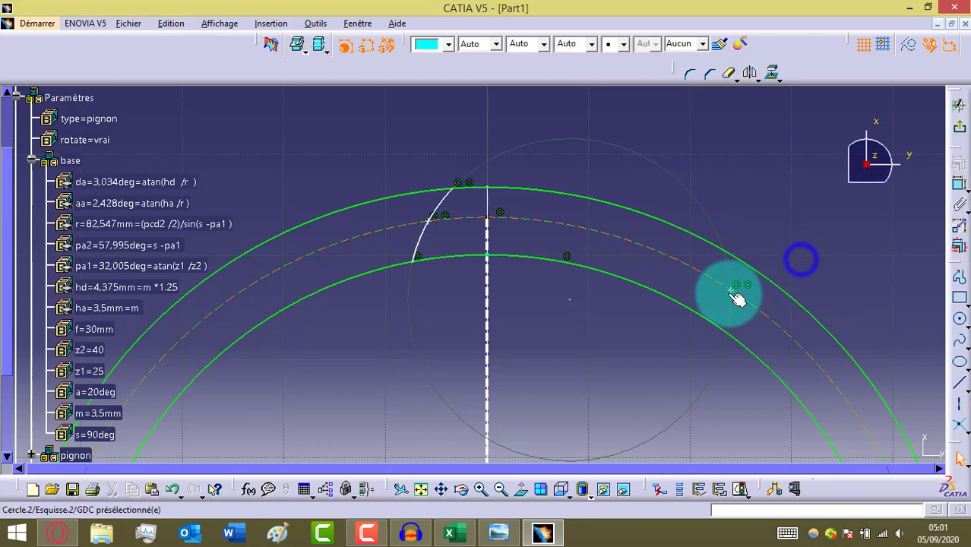
Step: Convert both intersection points on the dashed pitch circle into construction elements
left_click(734, 288)
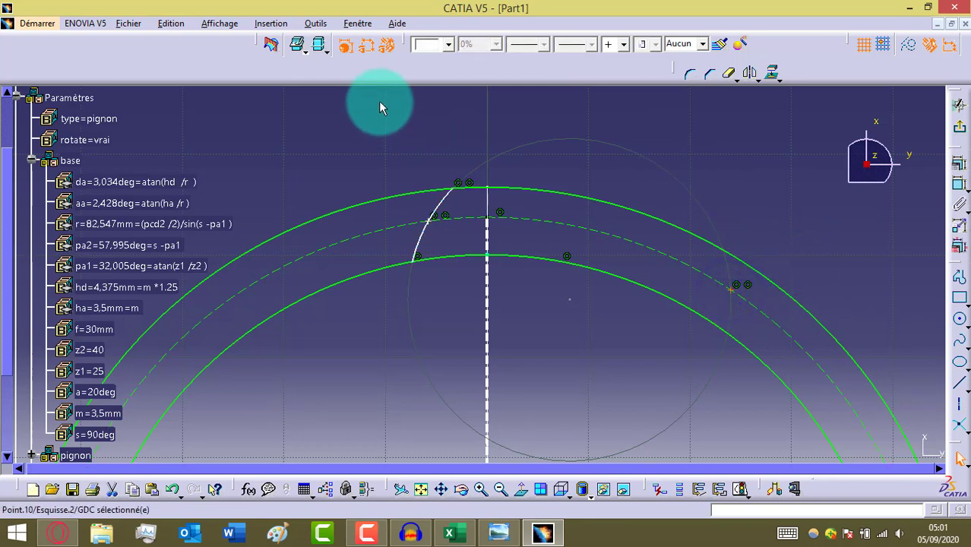
left_click(909, 45)
left_click(827, 282)
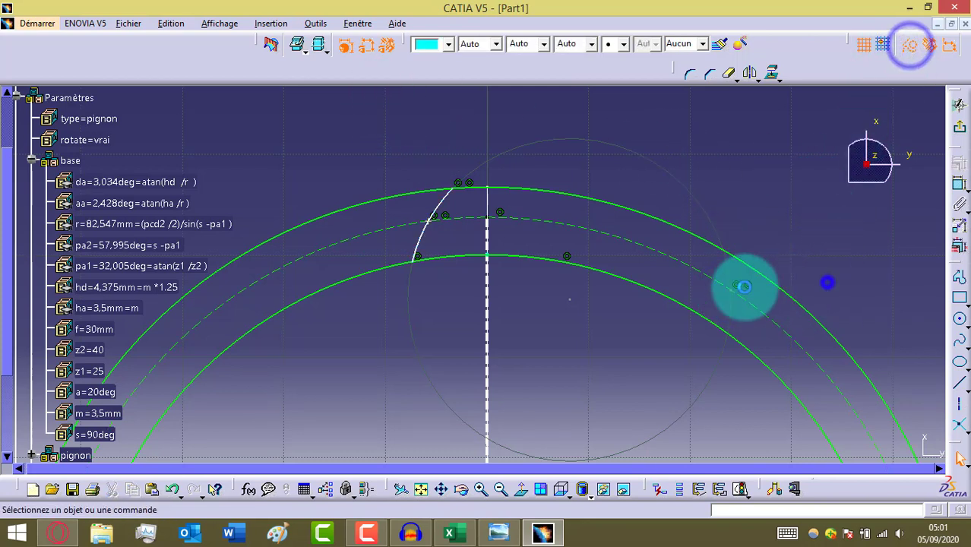
left_click(436, 226)
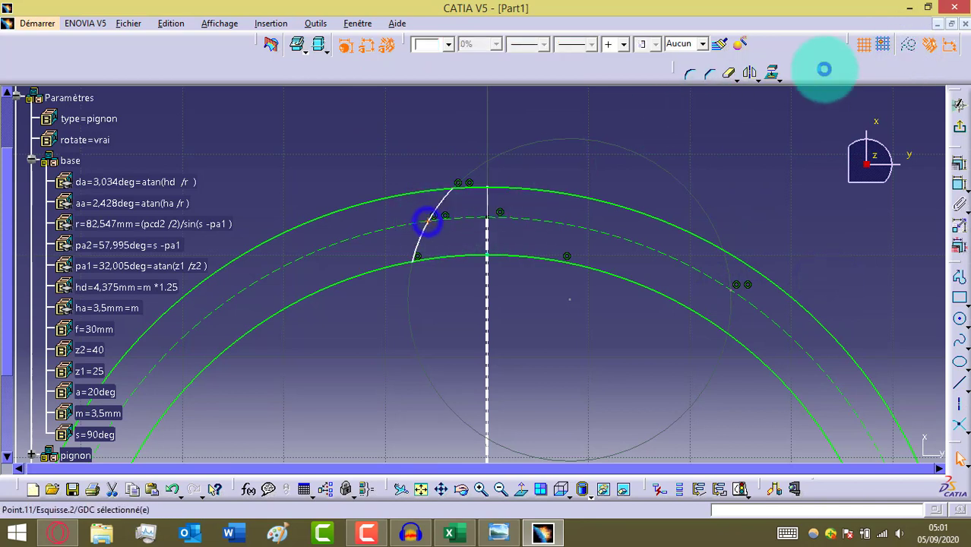
left_click(909, 45)
left_click(797, 155)
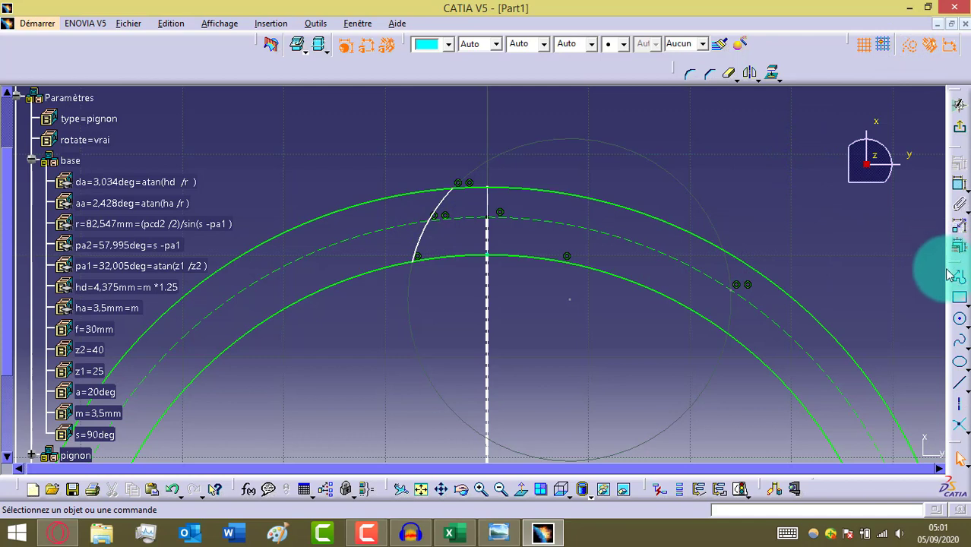
Step: Dimension the distance between the flank's pitch point and the arc's outer endpoint, using the vertical measure direction
left_click(958, 184)
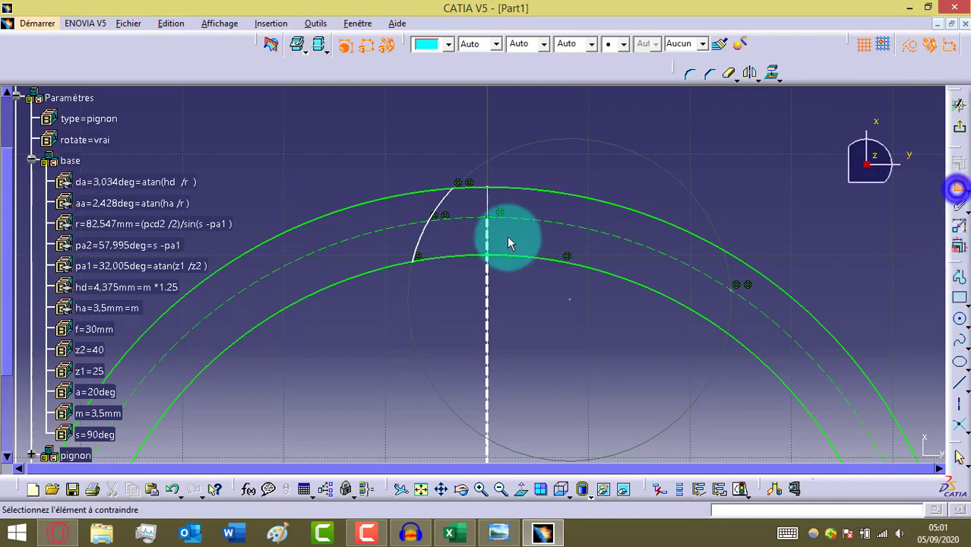
left_click(431, 220)
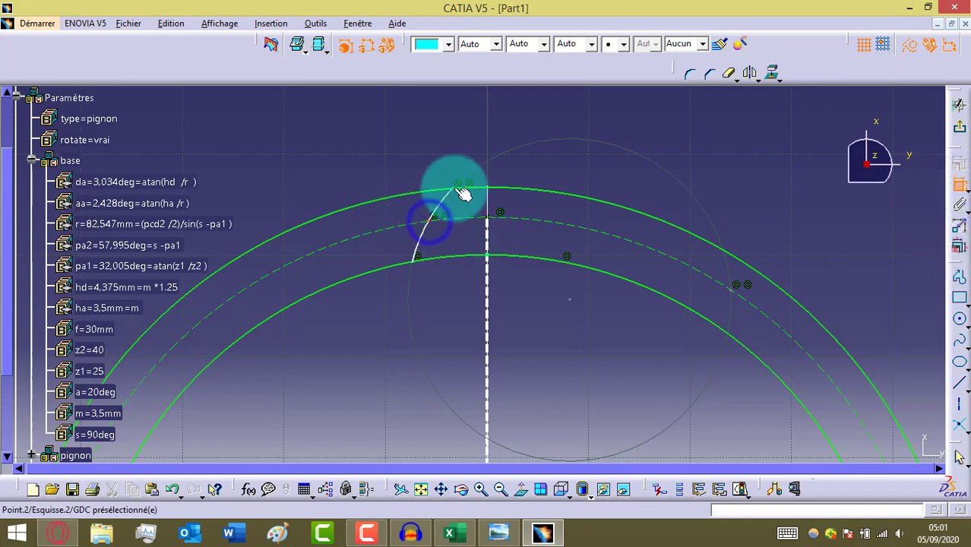
left_click(459, 187)
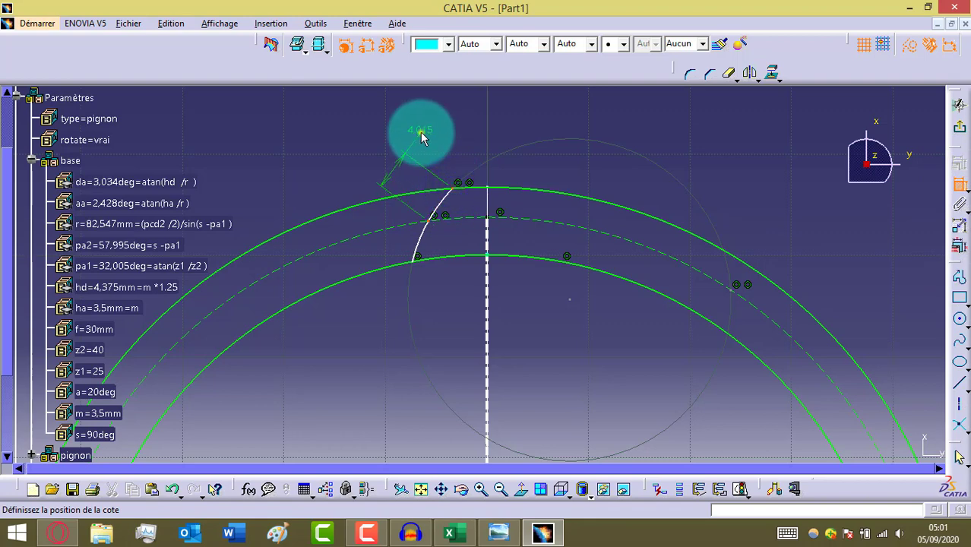
right_click(423, 136)
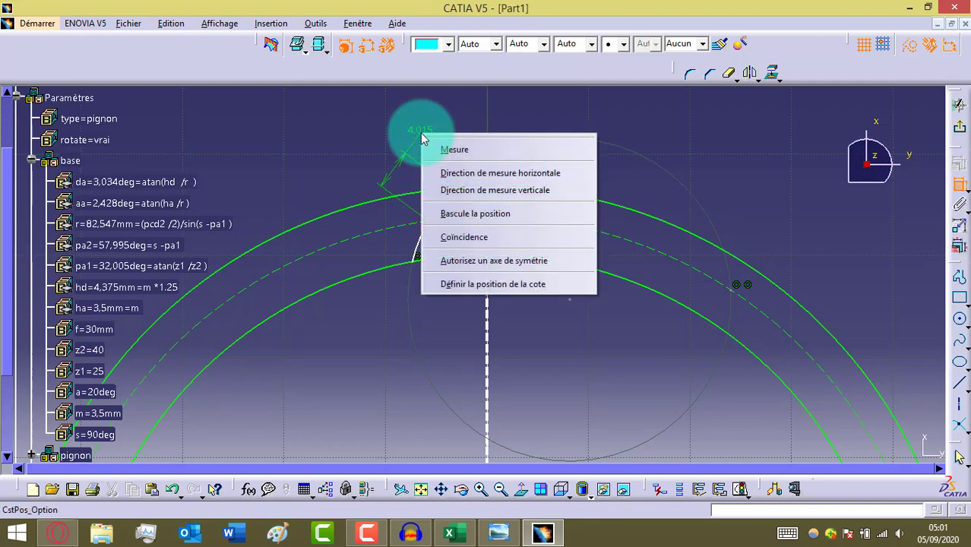
left_click(441, 190)
left_click(442, 122)
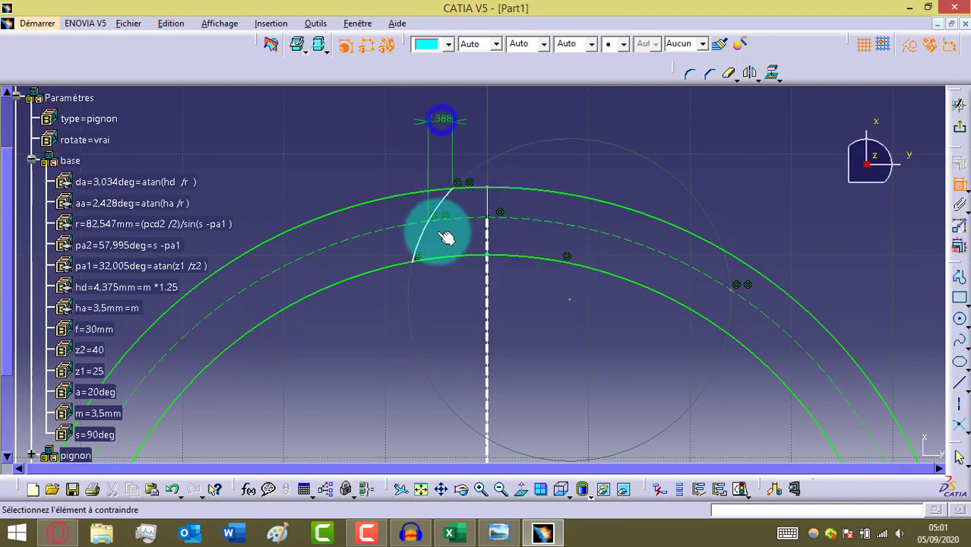
Step: Dimension the distance from the flank's pitch point to the vertical centre line, placing it above the other dimension
left_click(431, 218)
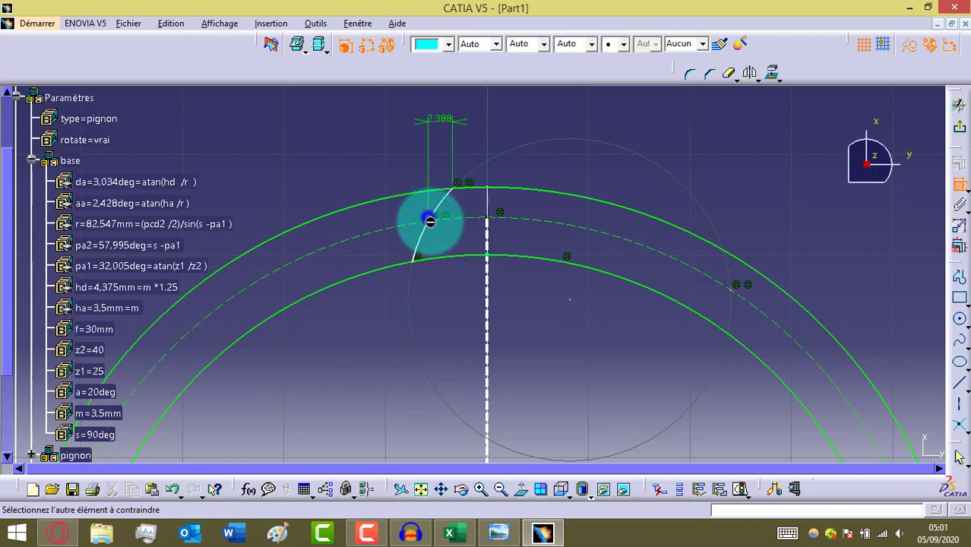
left_click(486, 317)
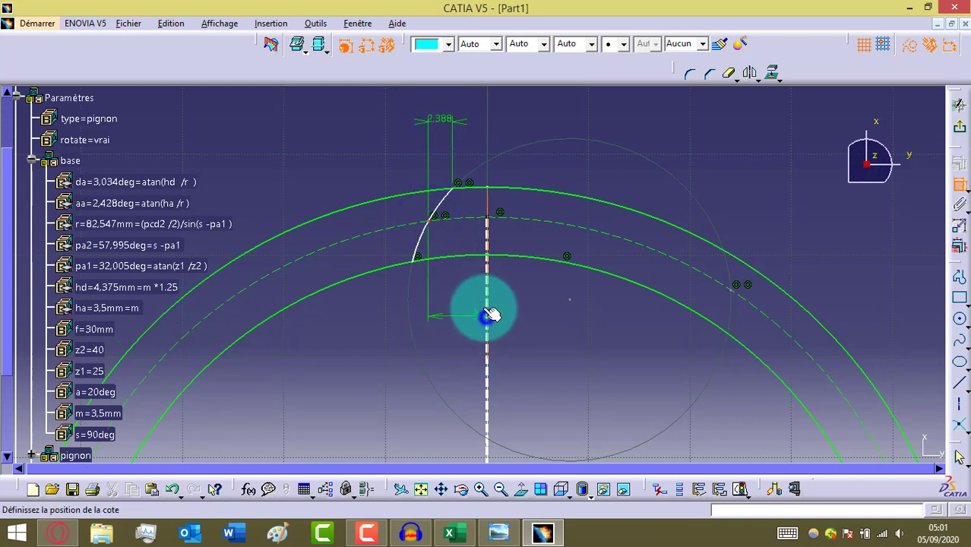
left_click(467, 95)
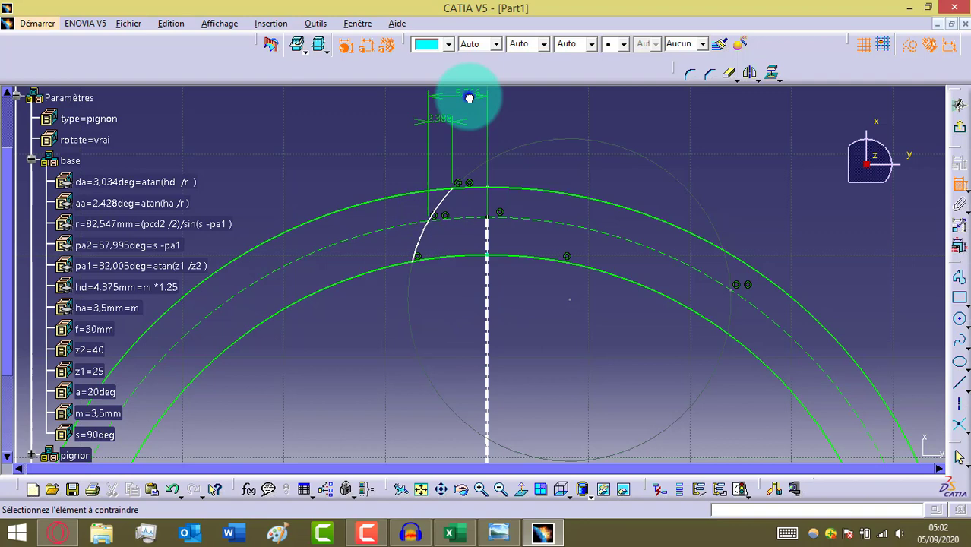
Step: Dimension the distance between the flank's pitch point and the arc's inner endpoint, using the vertical measure direction
left_click(430, 219)
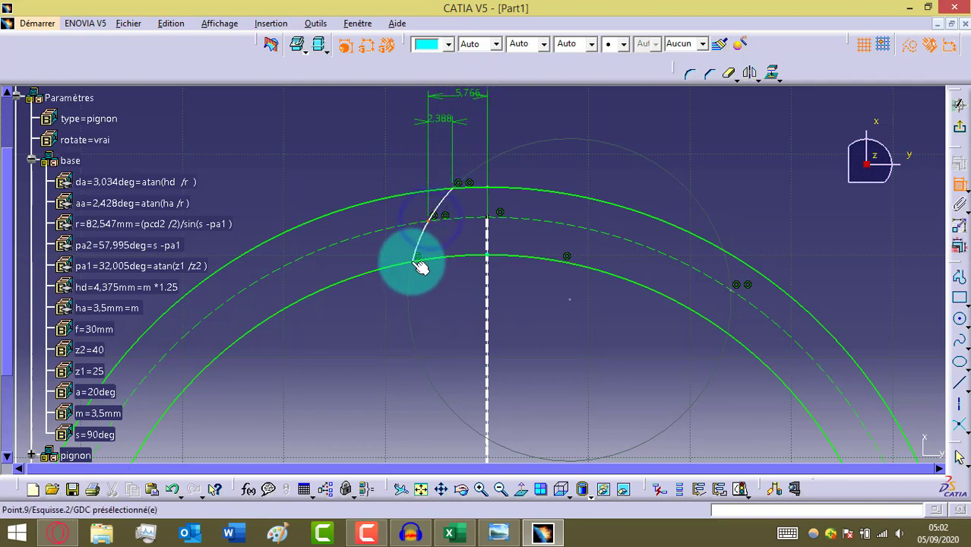
left_click(408, 264)
right_click(389, 144)
left_click(416, 197)
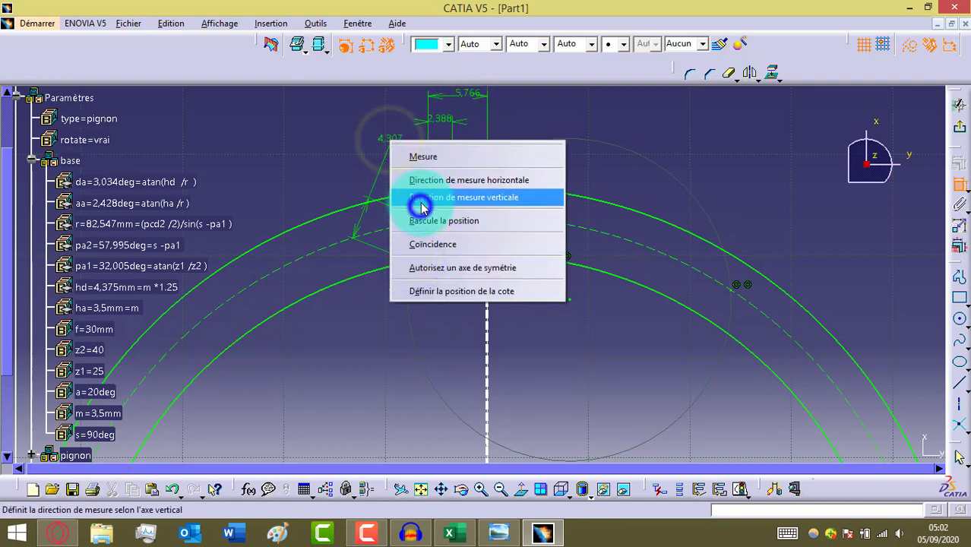
left_click(403, 135)
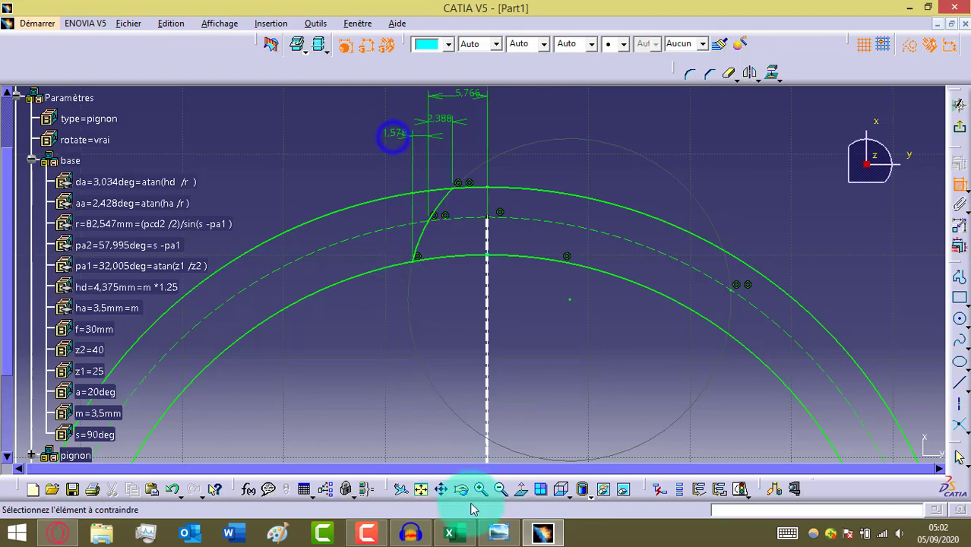
Step: Check the reference image, then drive the distance from the flank's pitch point to the centre line with the formula m*0.785
left_click(498, 533)
scroll(120, 180, "up", 3)
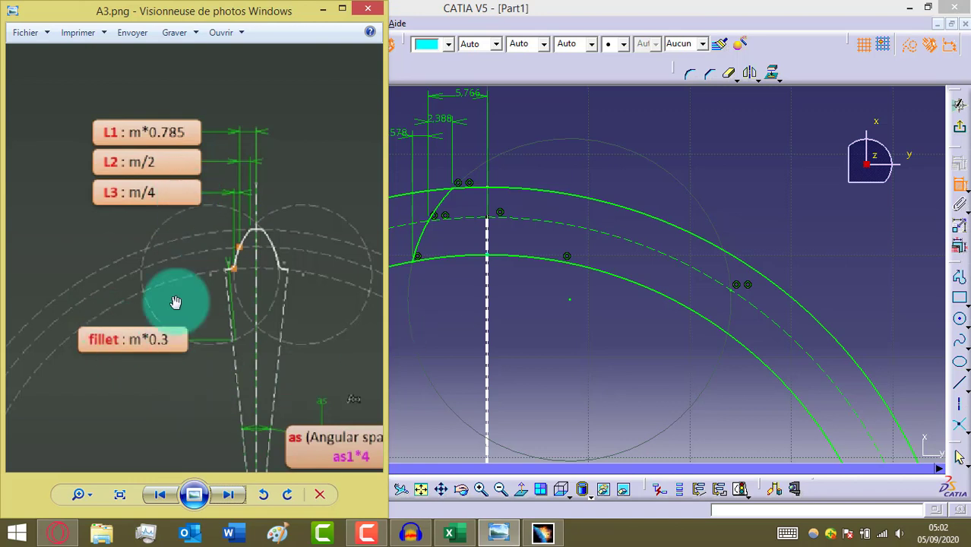
right_click(479, 104)
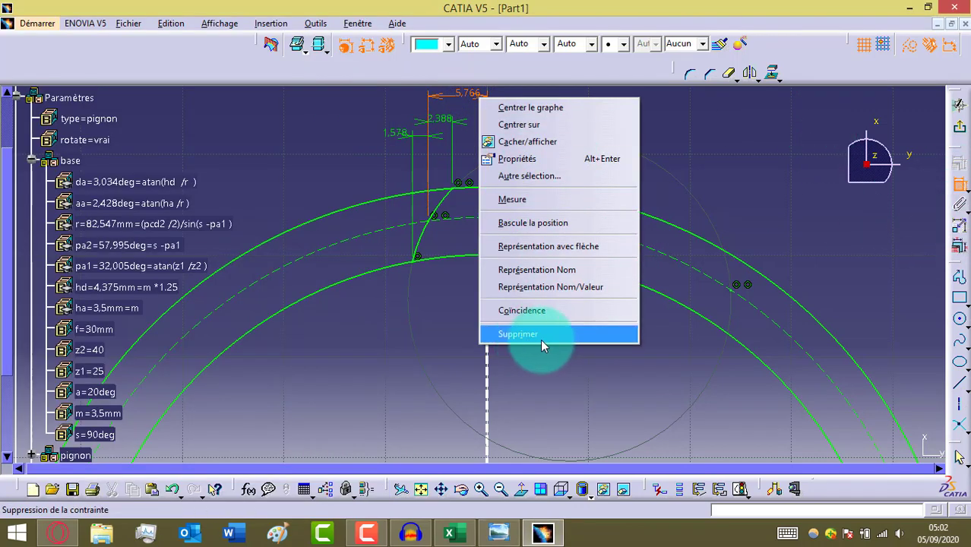
left_click(957, 187)
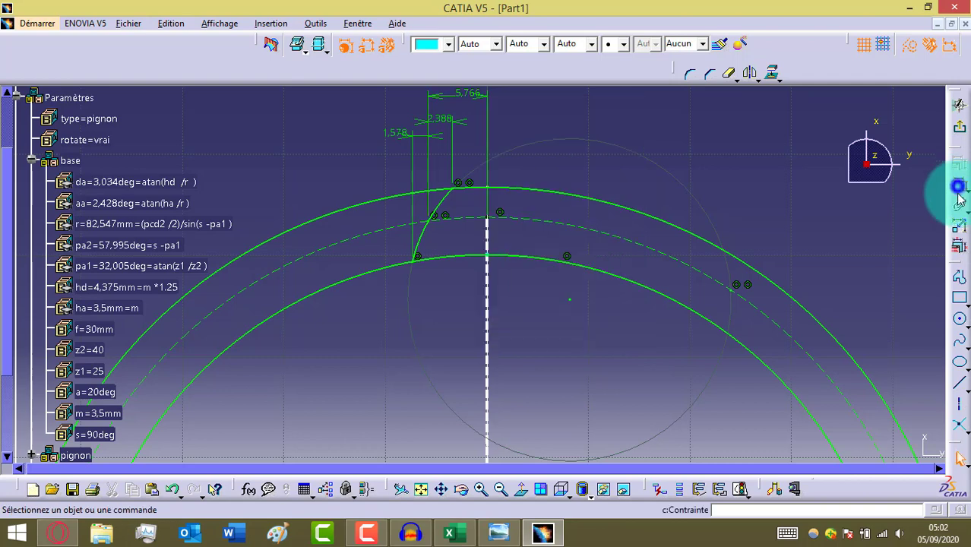
right_click(481, 97)
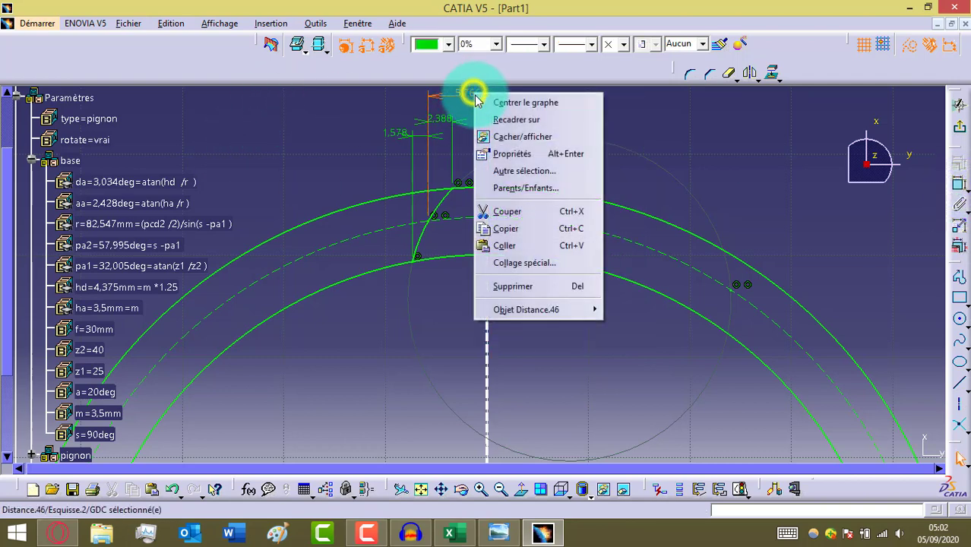
mouse_move(557, 319)
left_click(648, 327)
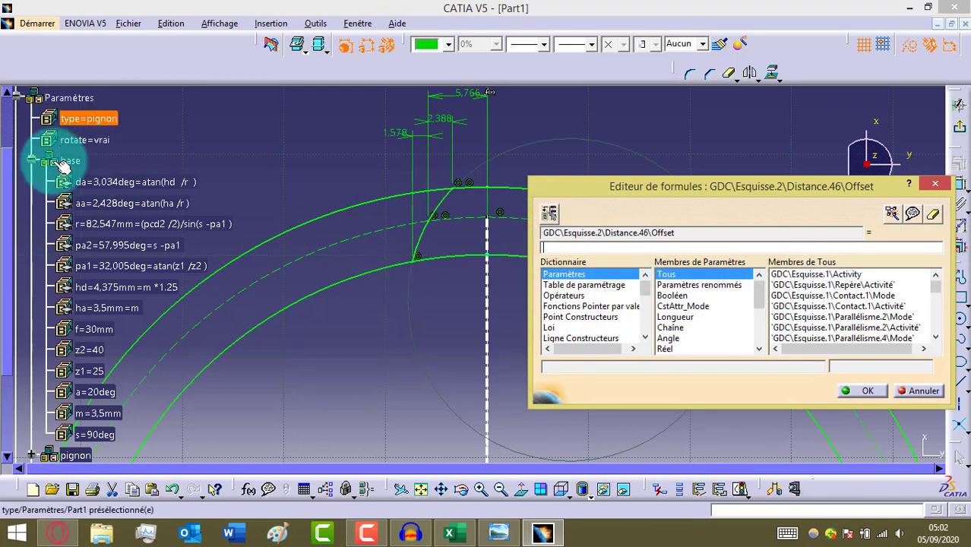
left_click(89, 420)
left_click(687, 248)
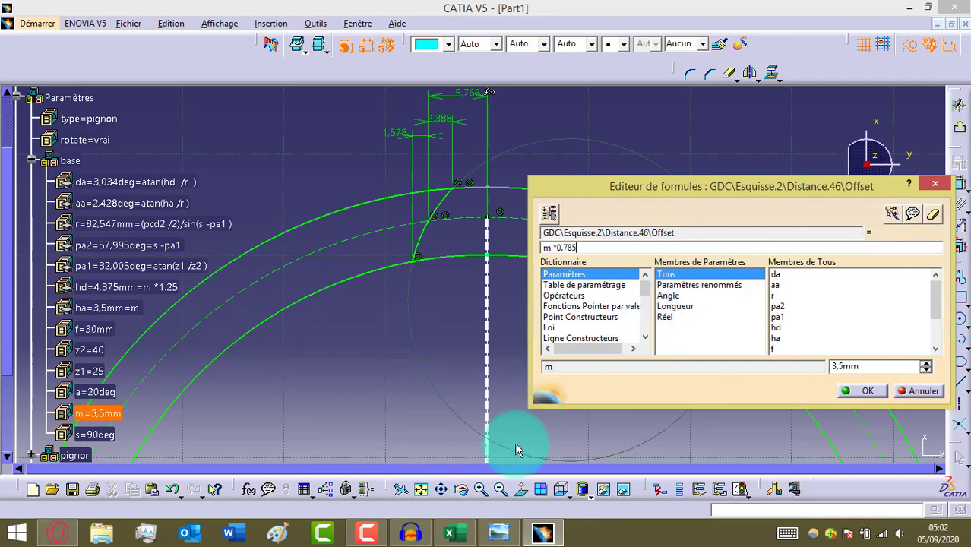
left_click(497, 533)
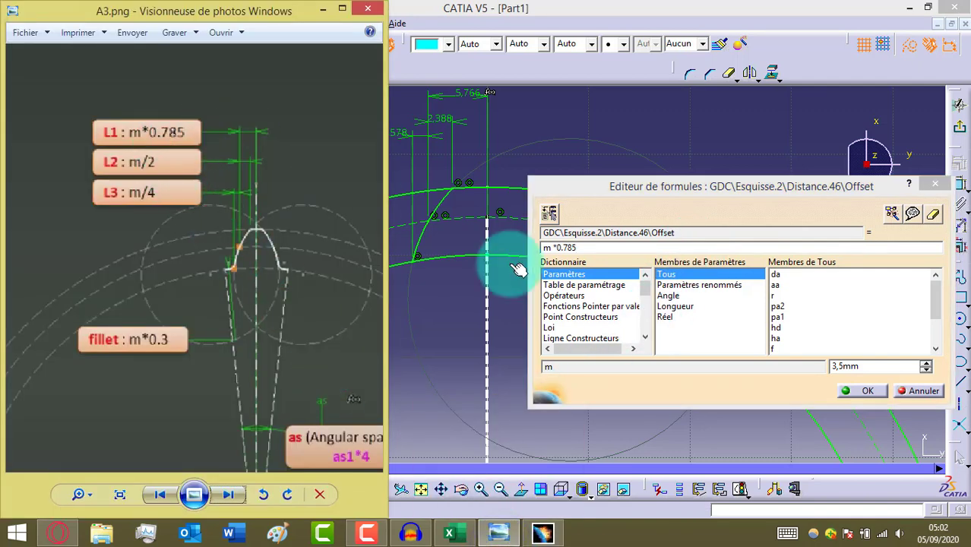
left_click(870, 392)
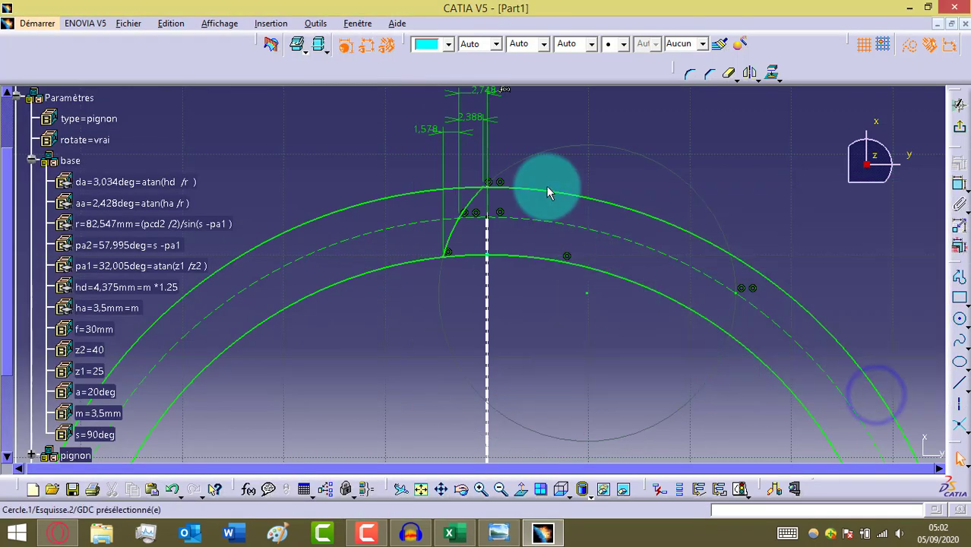
Step: Drive the distance between the pitch point and the flank's outer endpoint with the formula m/2, as in the reference image
right_click(470, 120)
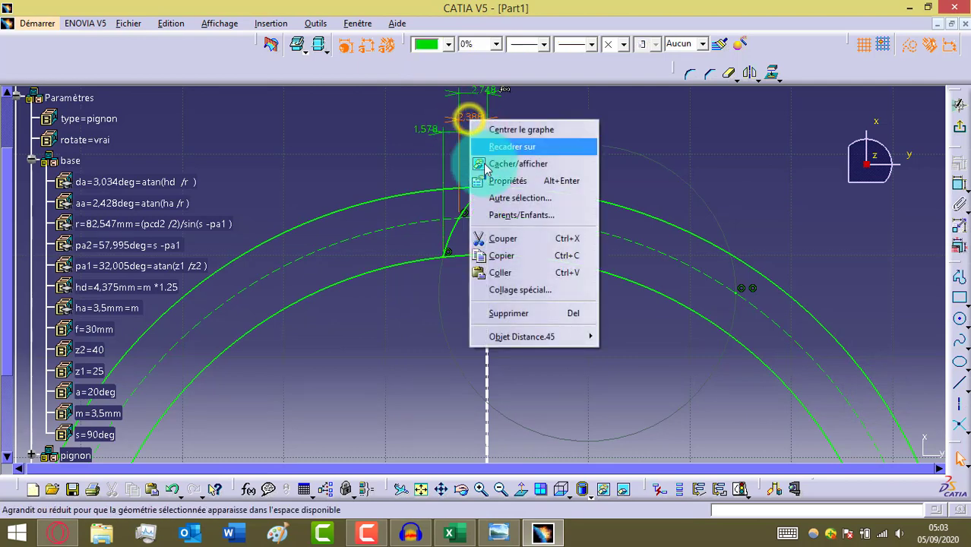
mouse_move(525, 337)
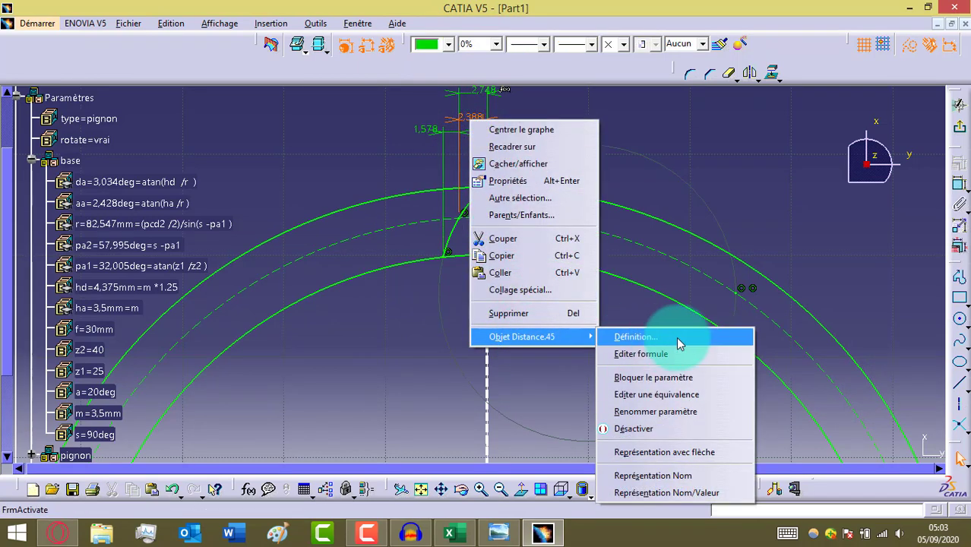
left_click(643, 355)
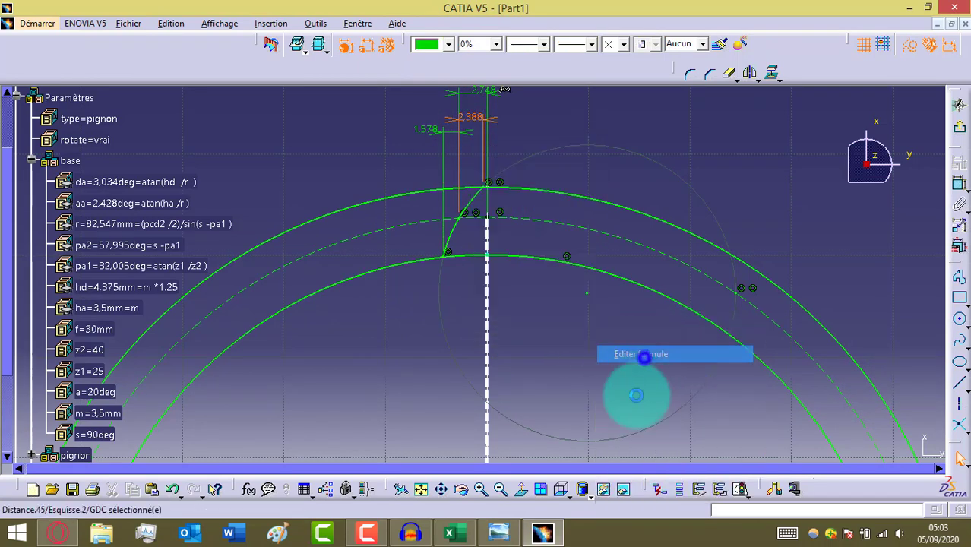
left_click(498, 532)
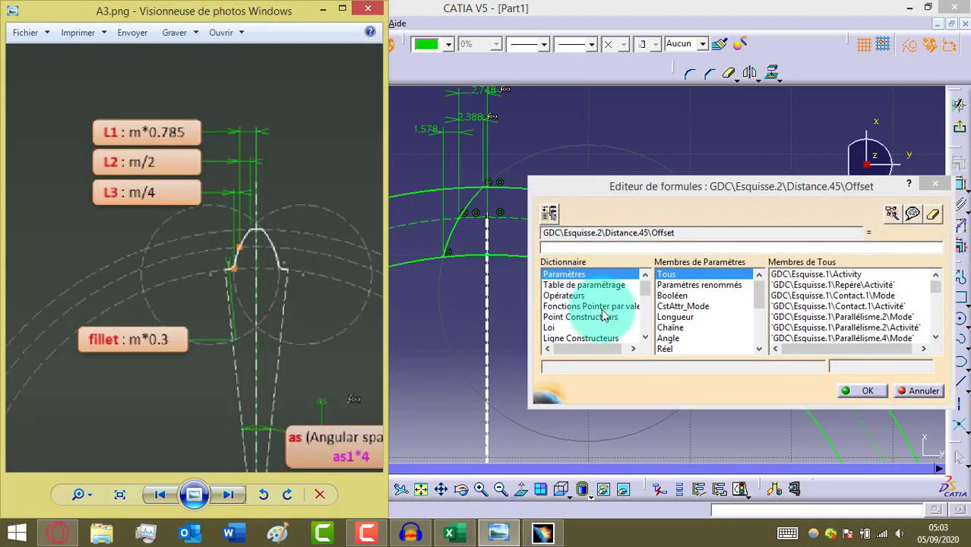
left_click(703, 241)
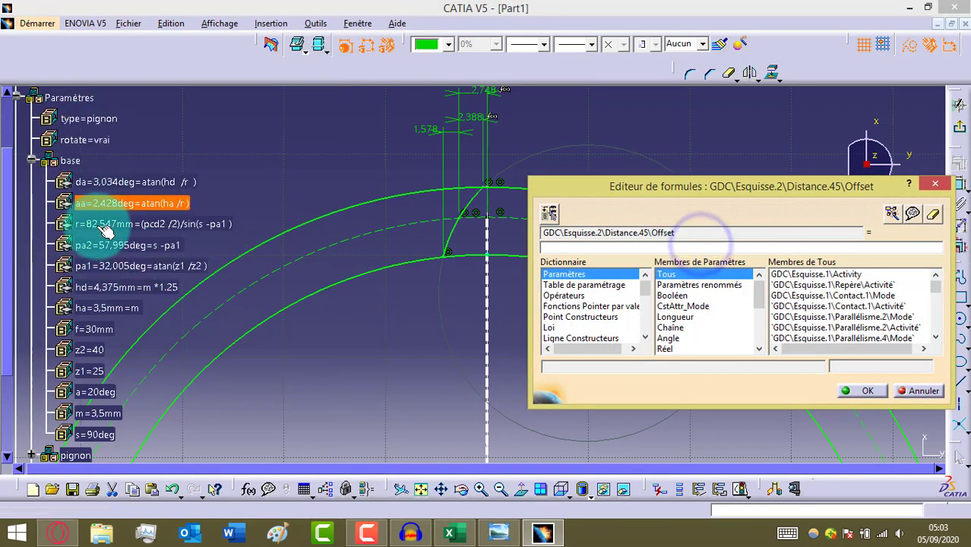
left_click(97, 414)
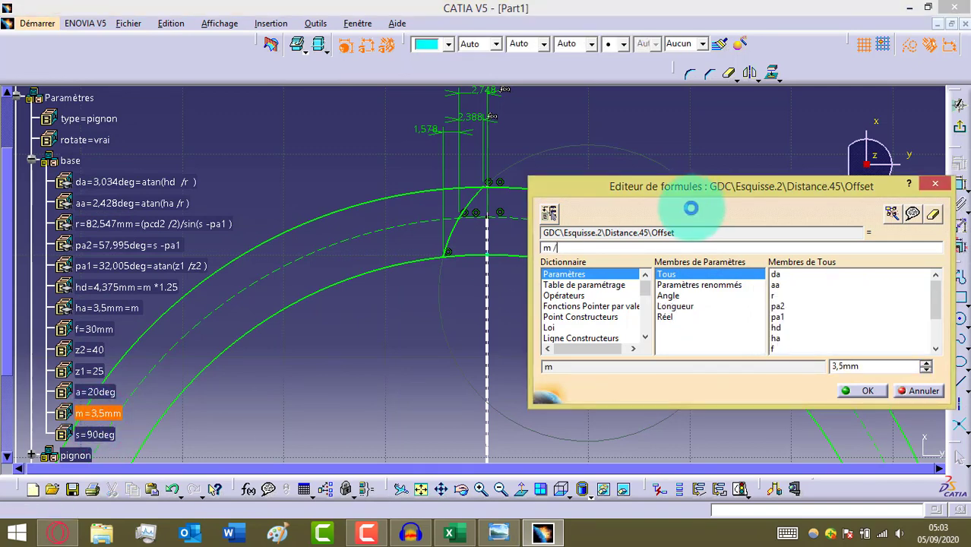
left_click(857, 391)
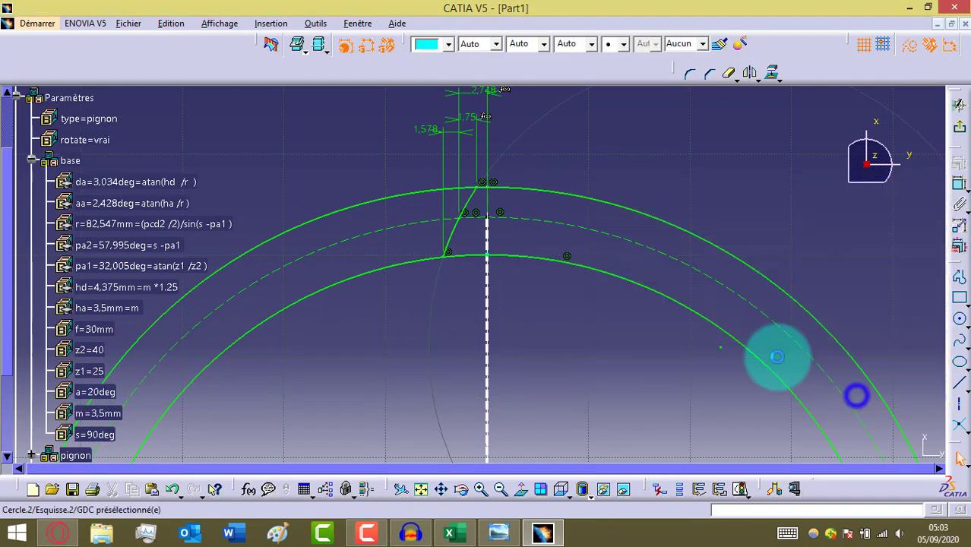
Step: Drive the distance between the pitch point and the flank's inner endpoint with the formula m/4
right_click(434, 135)
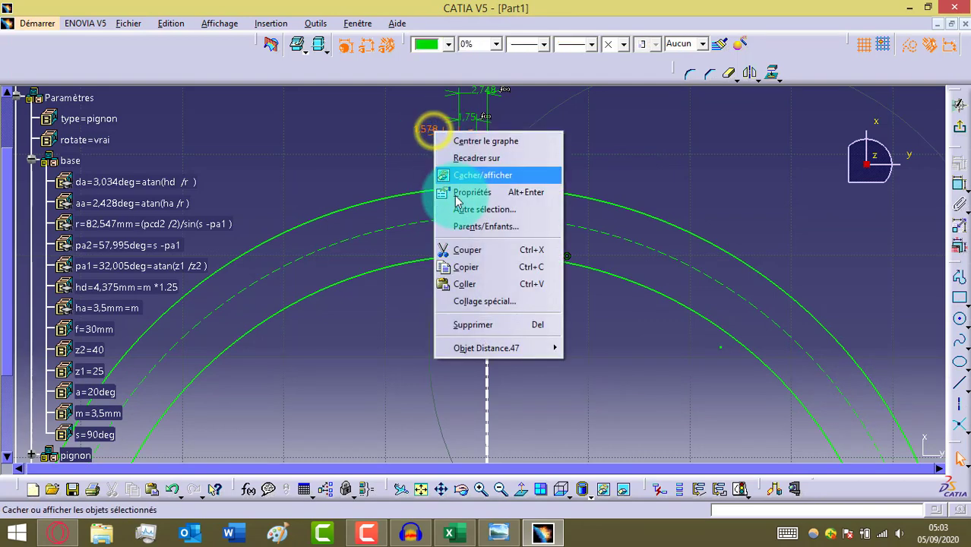
mouse_move(463, 347)
left_click(607, 364)
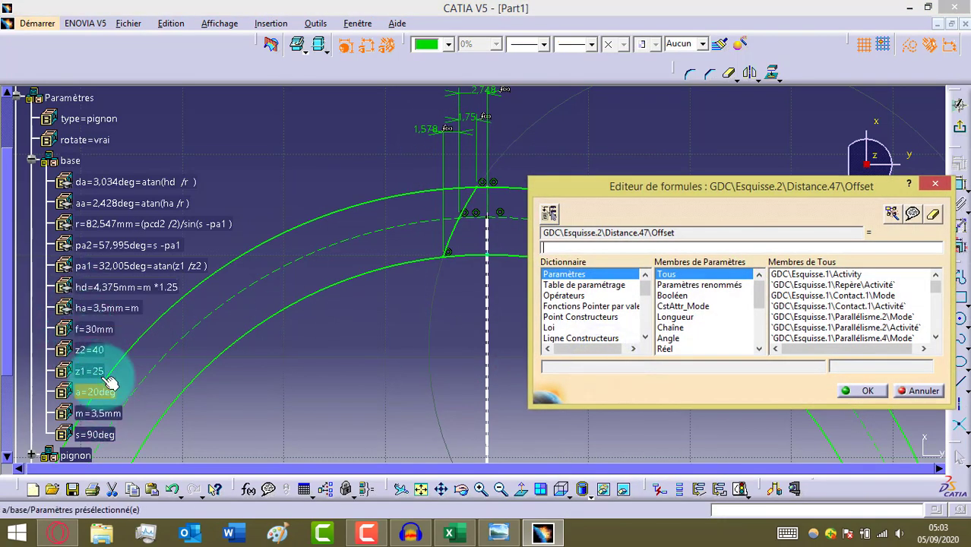
left_click(112, 420)
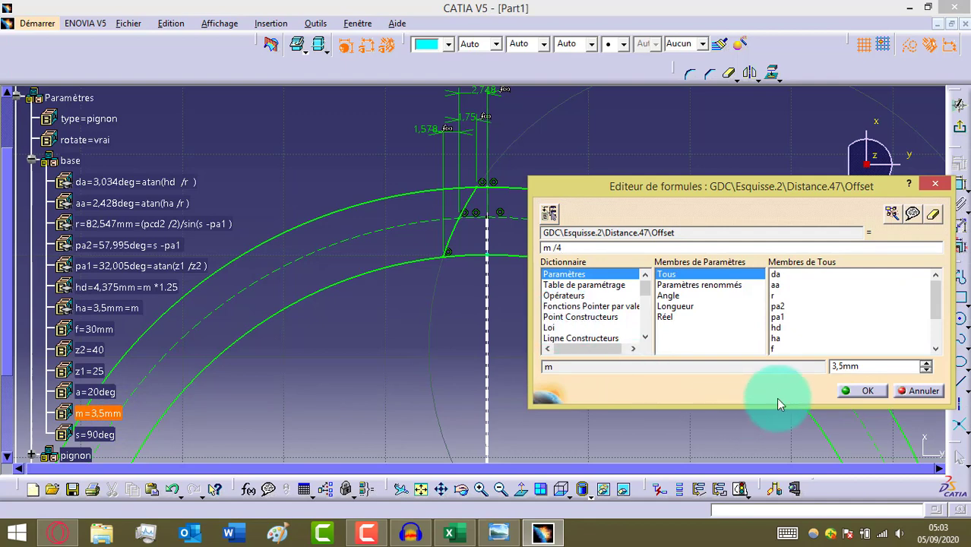
left_click(870, 391)
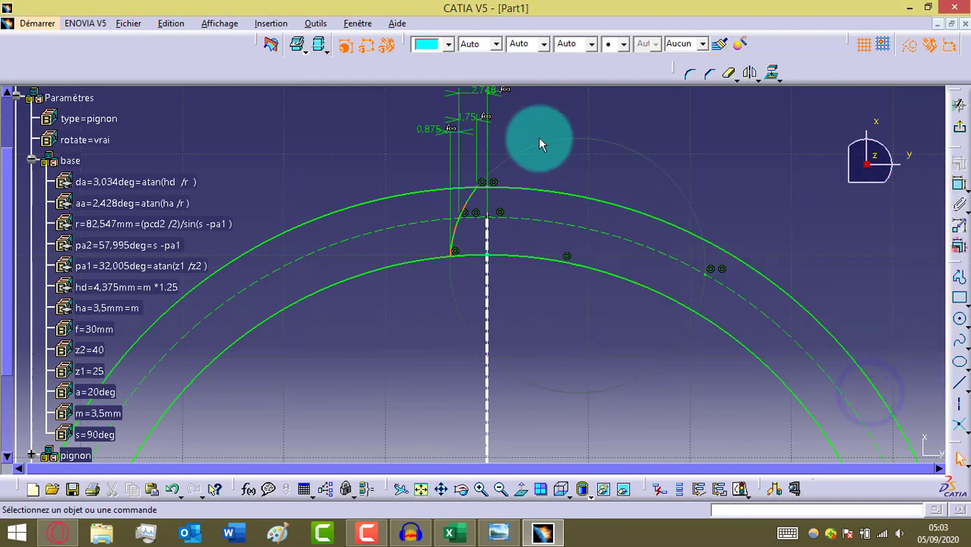
left_click(545, 158)
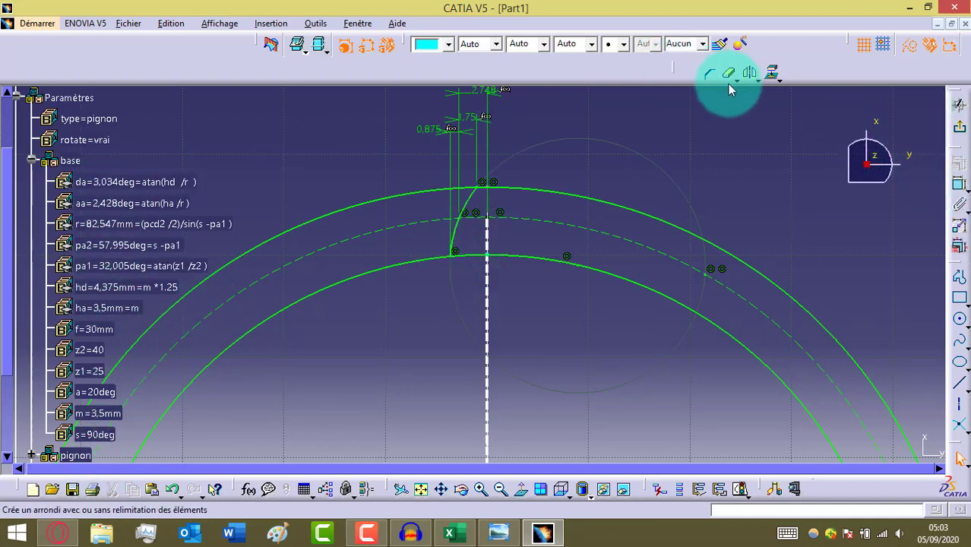
Step: Fillet the inner circle and the flank arc with a radius of about 3.48 mm, and make the fillet arc a standard element
left_click(689, 68)
left_click(420, 261)
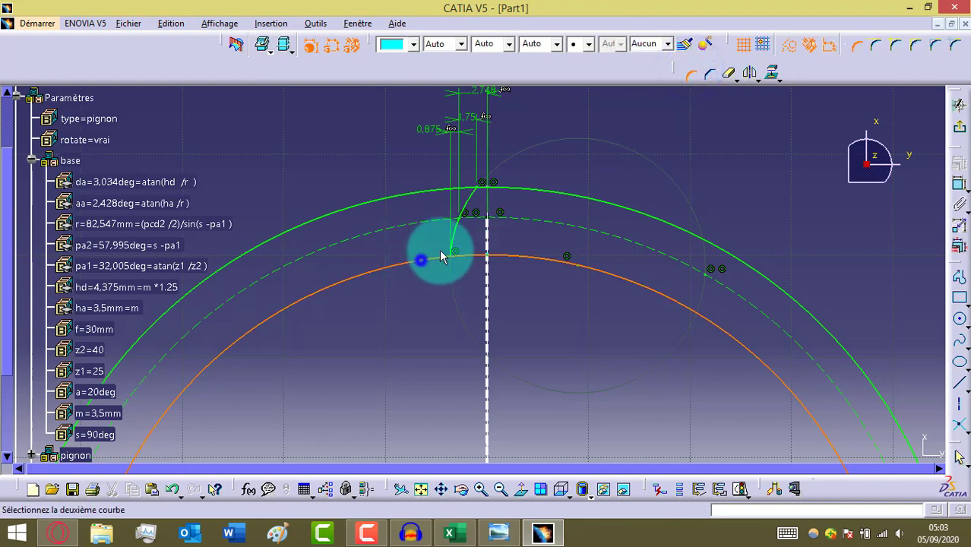
left_click(453, 243)
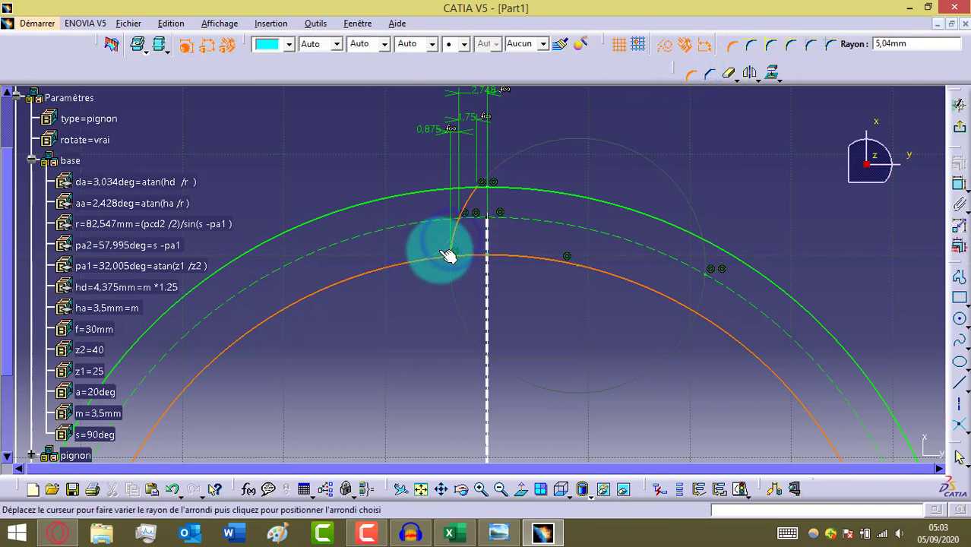
left_click(667, 47)
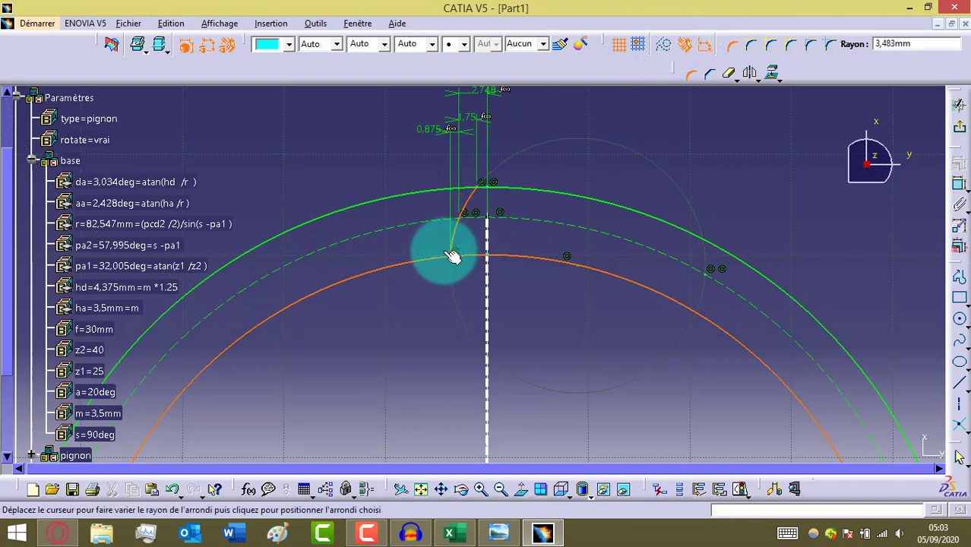
left_click(446, 252)
left_click(437, 259)
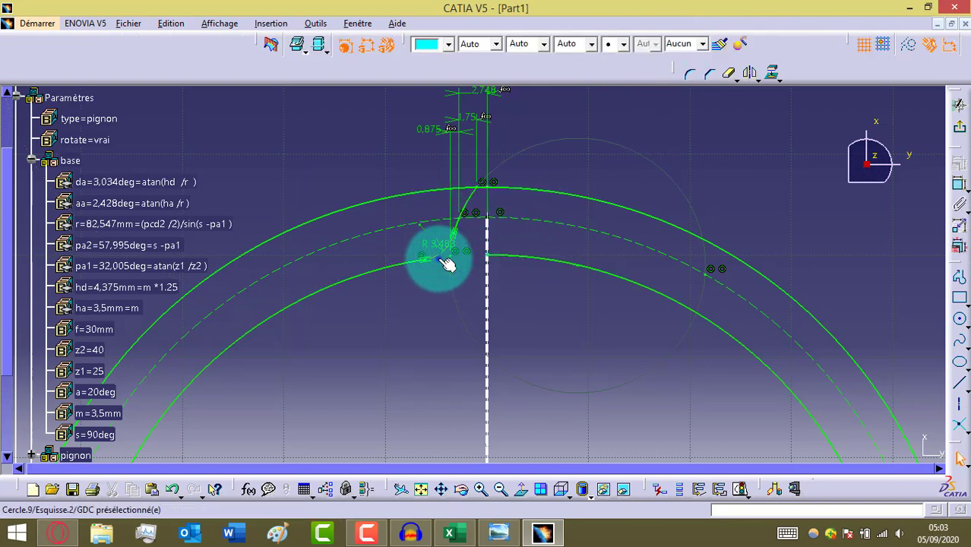
left_click(911, 45)
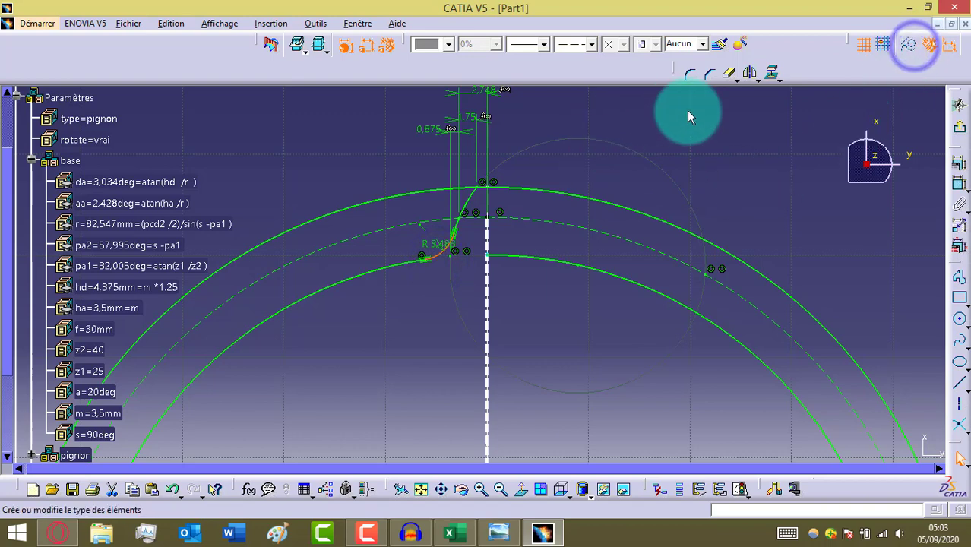
left_click(722, 147)
Step: Move the fillet's radius dimension below the inner circle and drive it with the formula m*0.3 from the reference image
left_click_drag(433, 244, 443, 347)
right_click(434, 342)
mouse_move(505, 334)
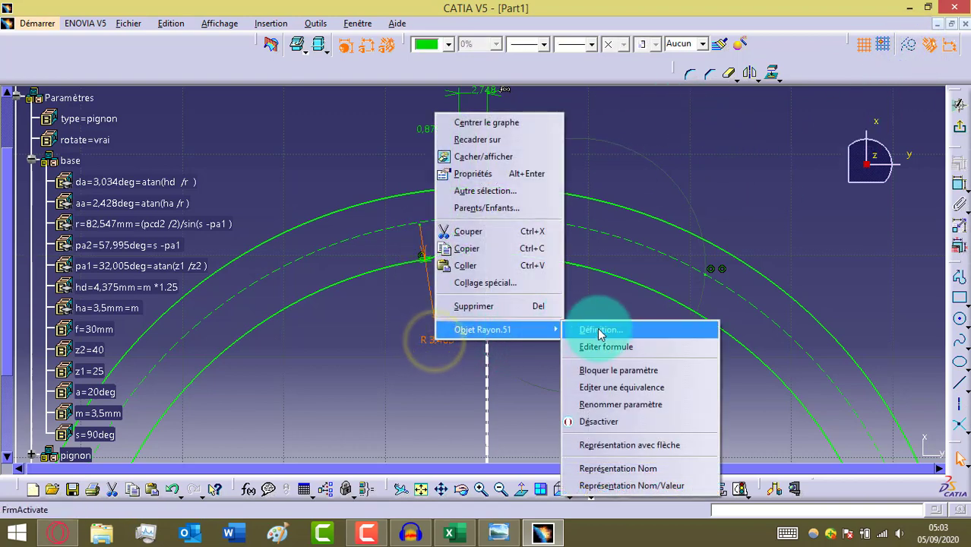
left_click(608, 346)
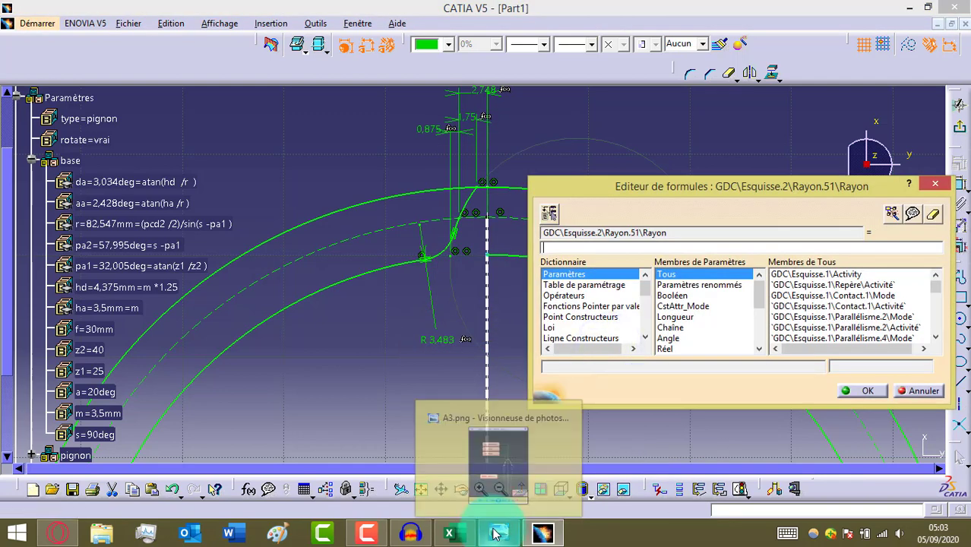
left_click(499, 534)
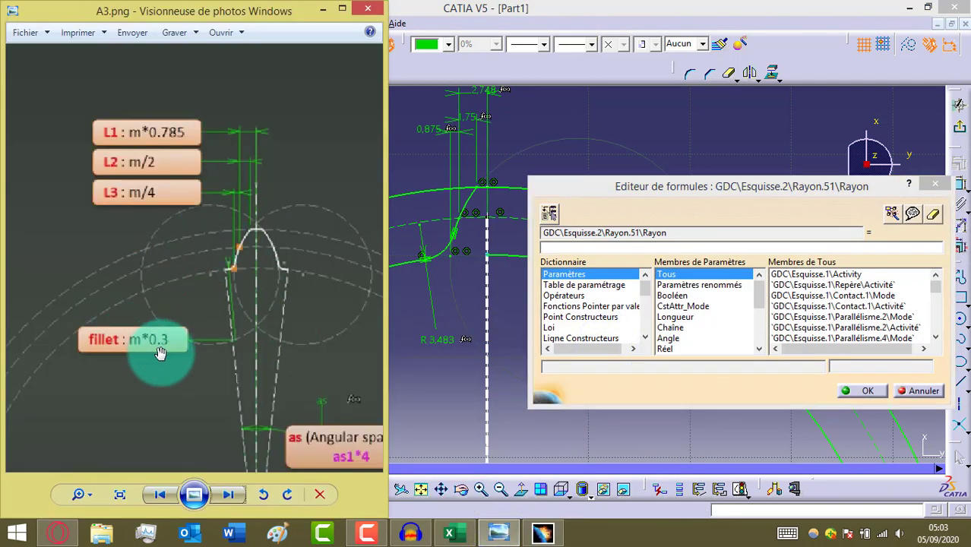
left_click(617, 251)
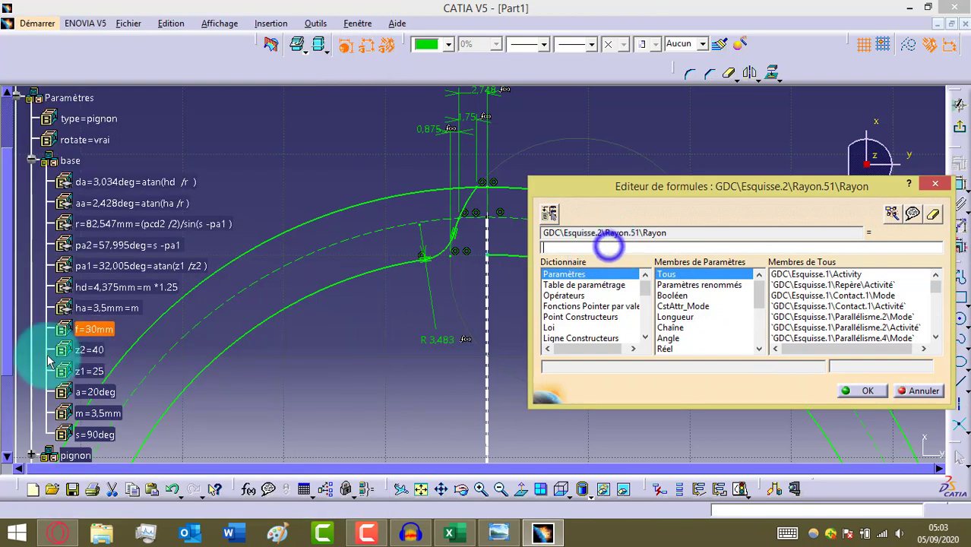
left_click(95, 412)
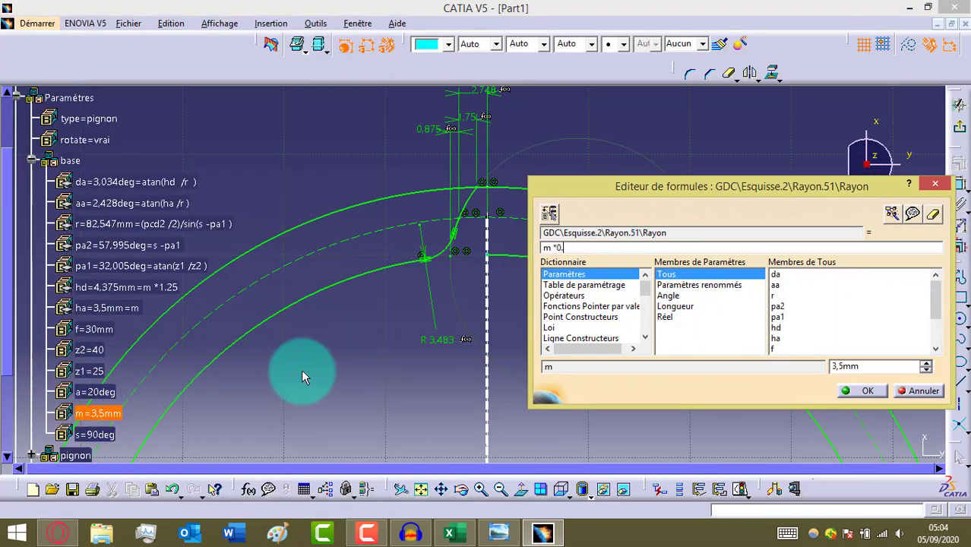
left_click(858, 390)
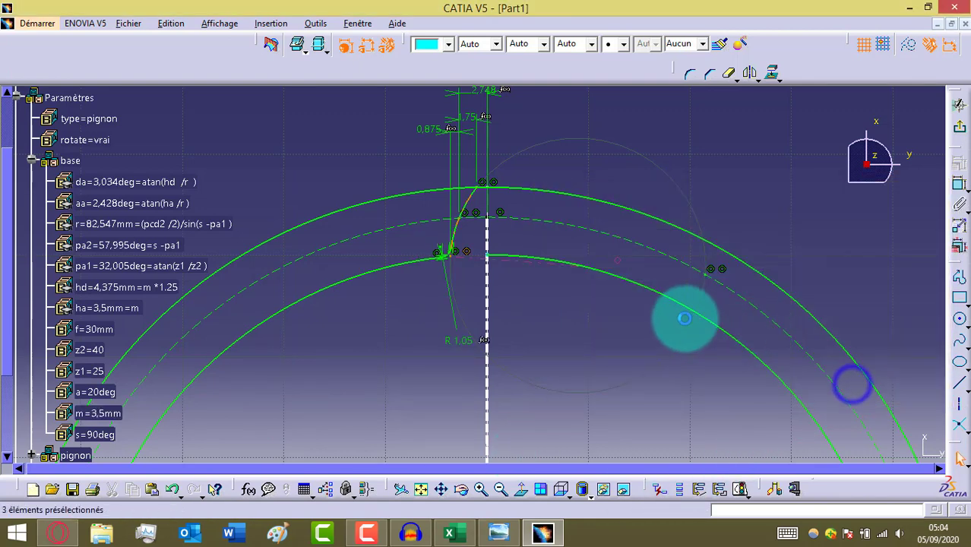
Step: Mirror the root fillet and the flank arc about the vertical centre line
left_click(455, 254)
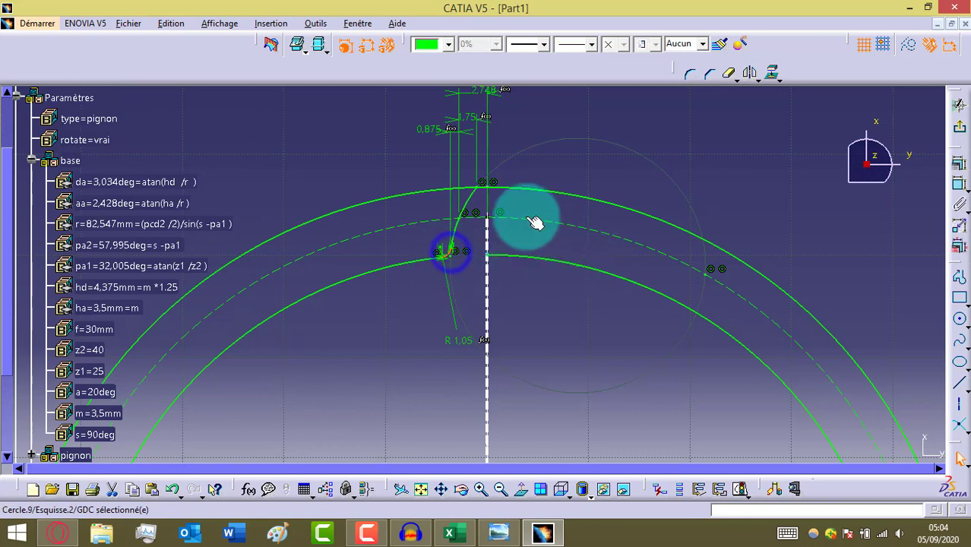
left_click(467, 204, "ctrl")
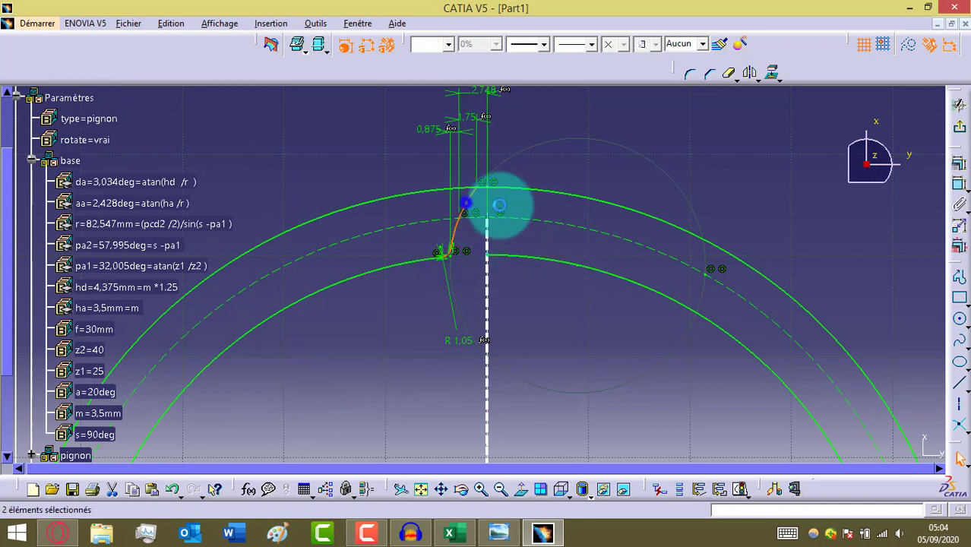
left_click(750, 76)
left_click(487, 396)
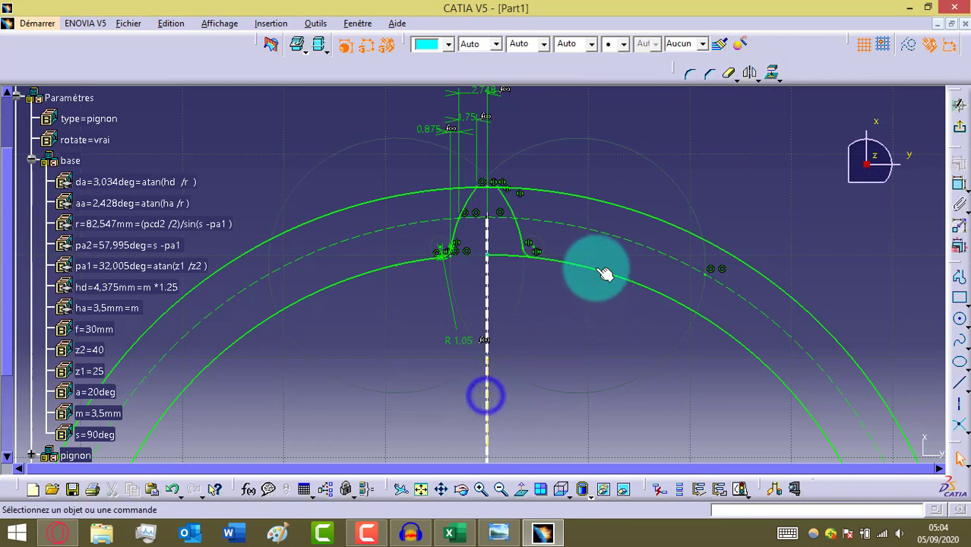
Step: Trim the inner circle against the mirrored root fillet so it joins the tooth profile on both sides
left_click(736, 79)
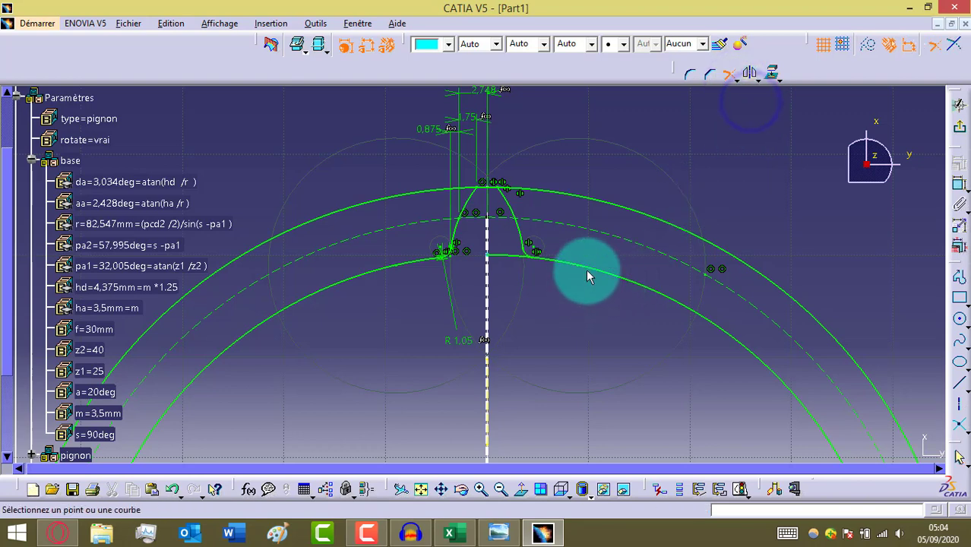
left_click(612, 270)
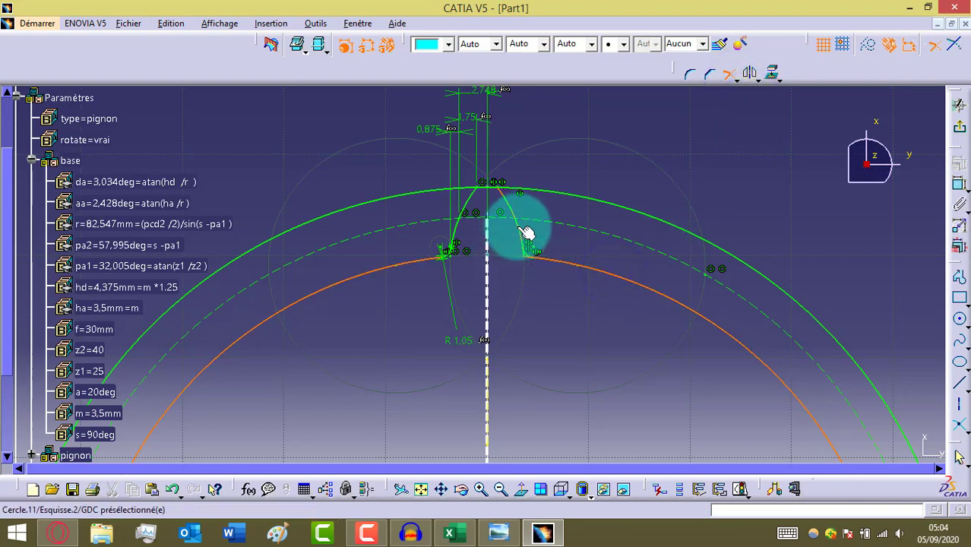
left_click(522, 231)
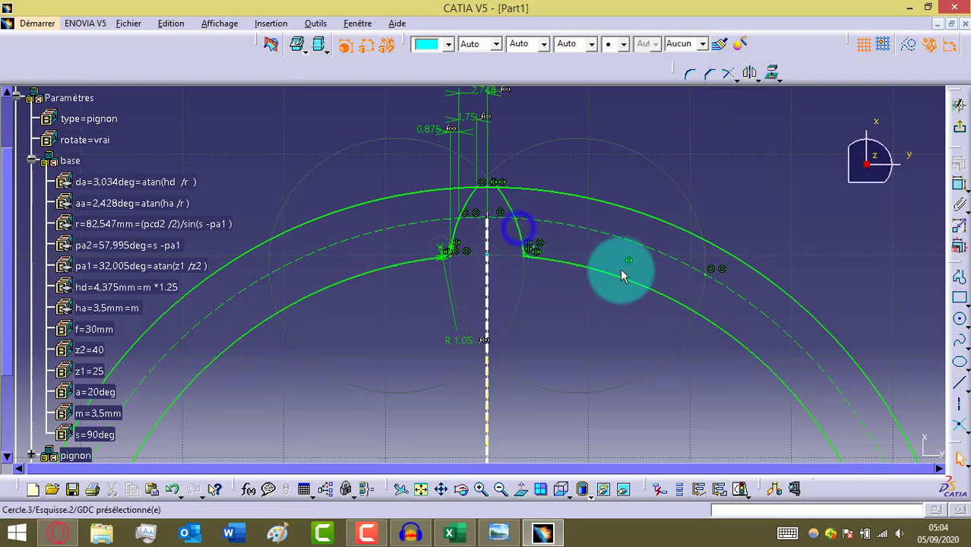
left_click(729, 74)
left_click(571, 263)
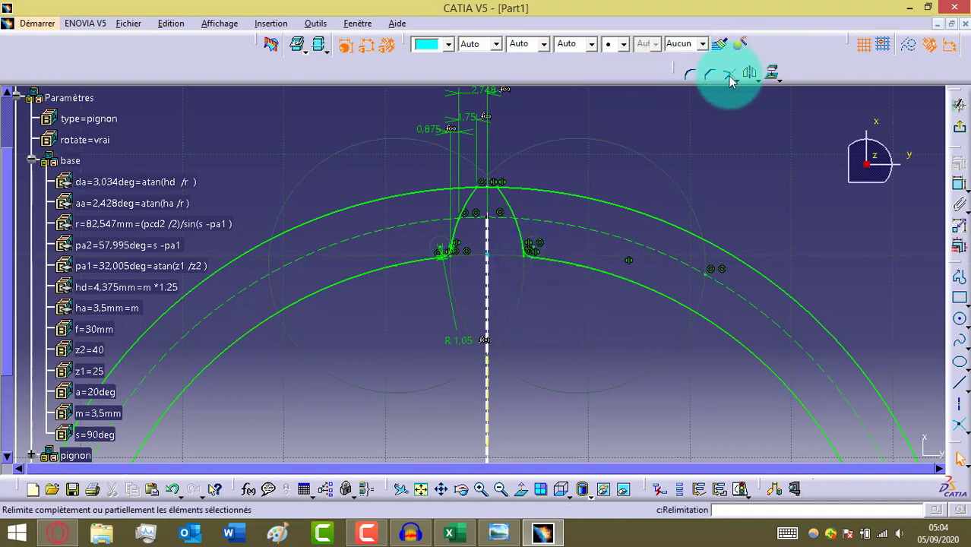
left_click(729, 74)
left_click(532, 256)
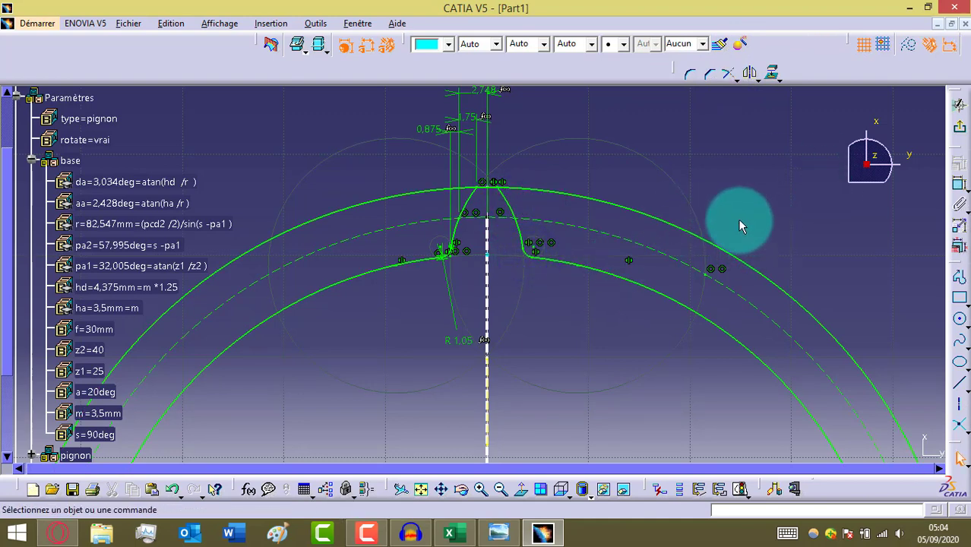
Step: Trim away the outer circle beyond the tooth flanks, keeping only the arc that forms the tooth tip
left_click(772, 70)
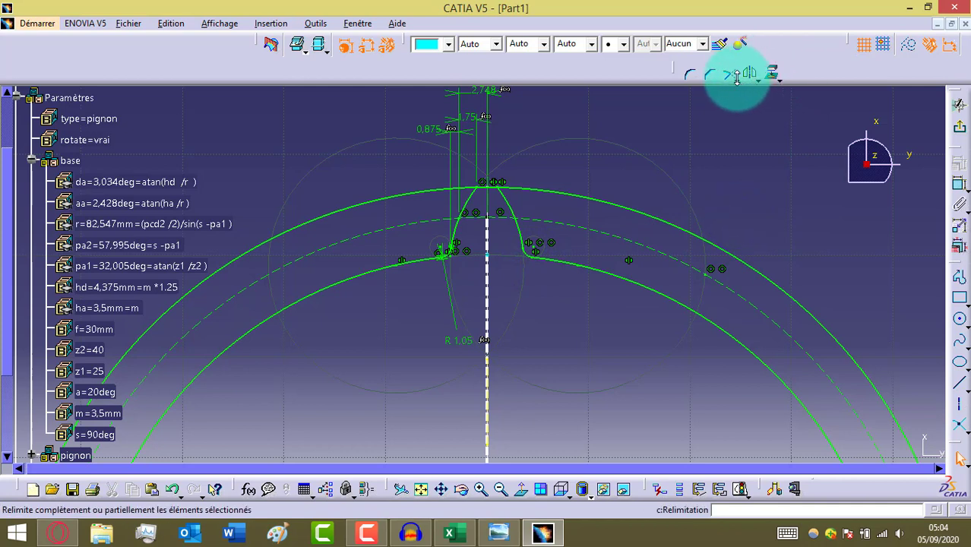
left_click(736, 79)
left_click(749, 145)
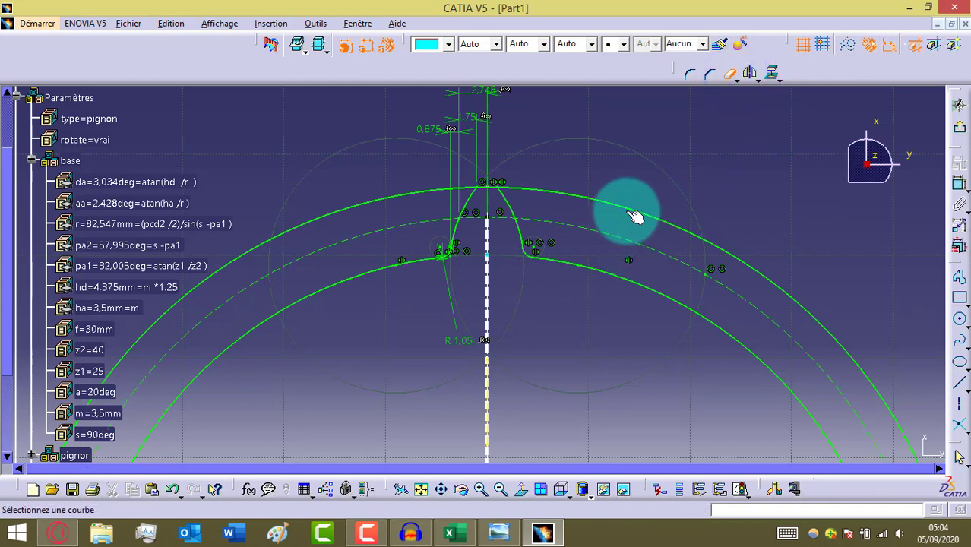
left_click(627, 209)
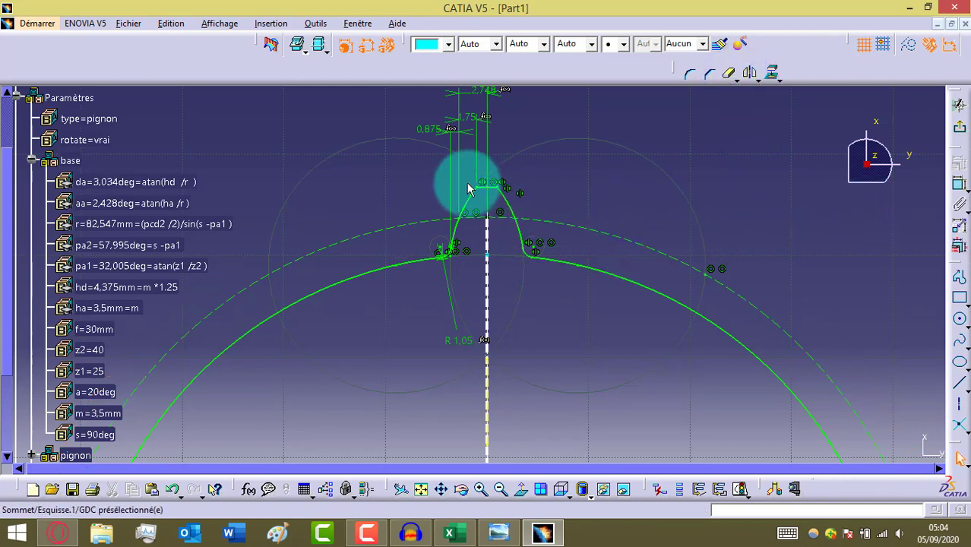
Step: Sketch a slanted axis line from the origin to the inner circle and mirror it about the vertical centre line
left_click(958, 296)
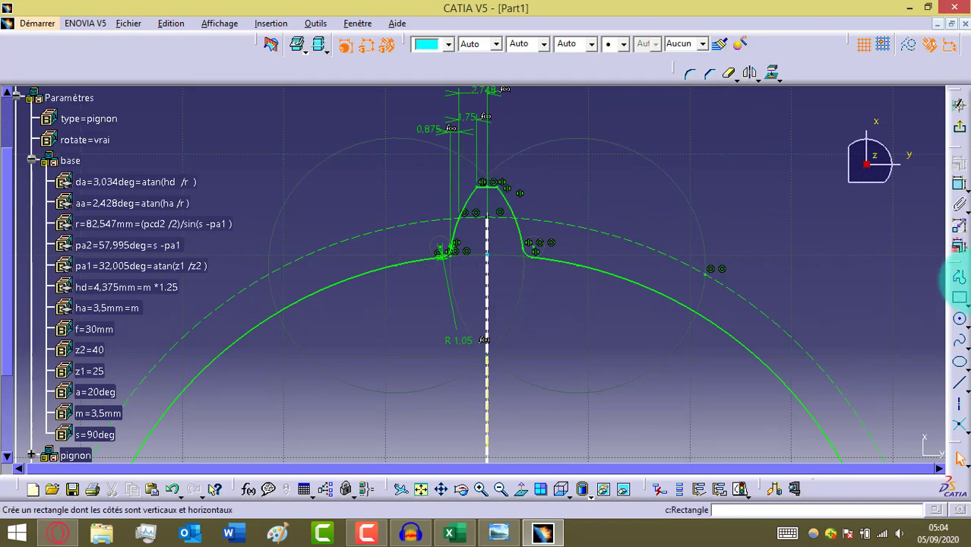
left_click(958, 407)
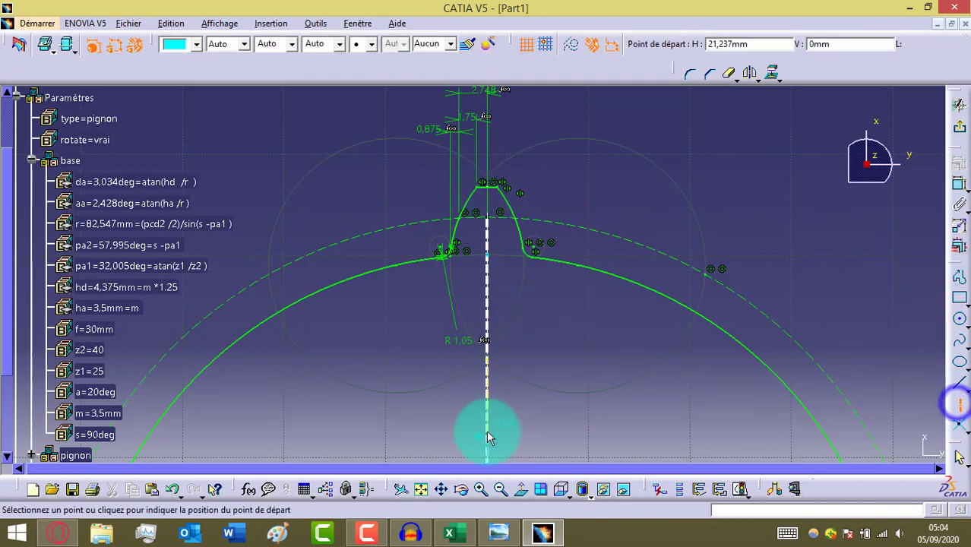
left_click(423, 490)
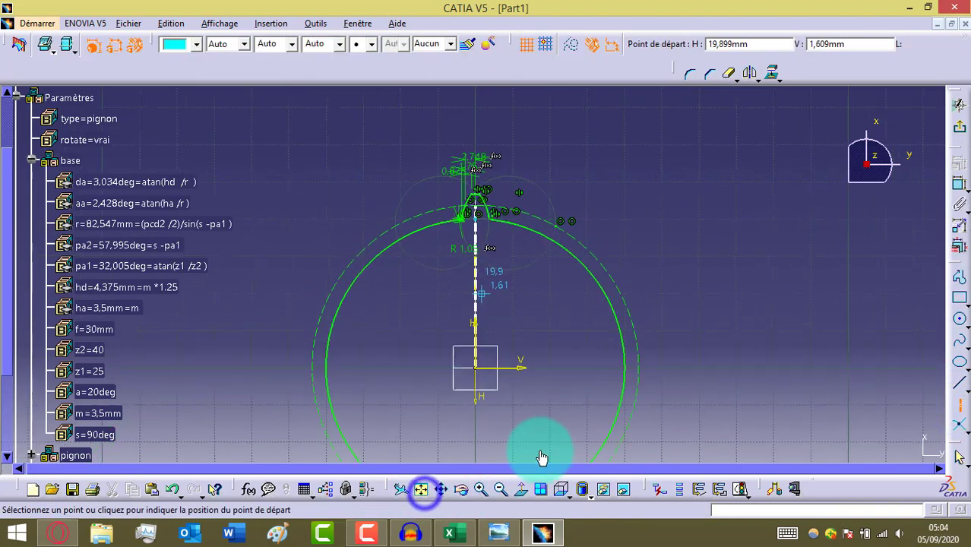
left_click(519, 227)
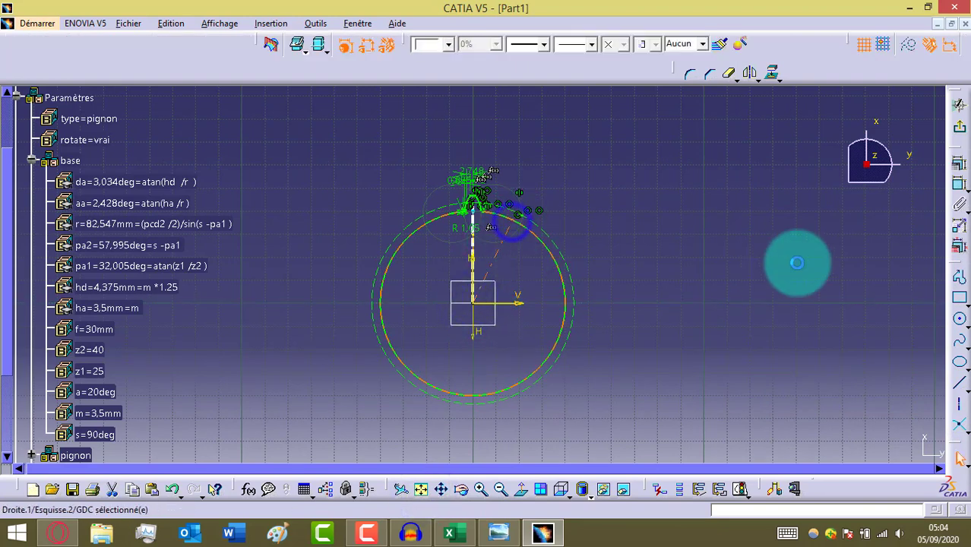
left_click(749, 76)
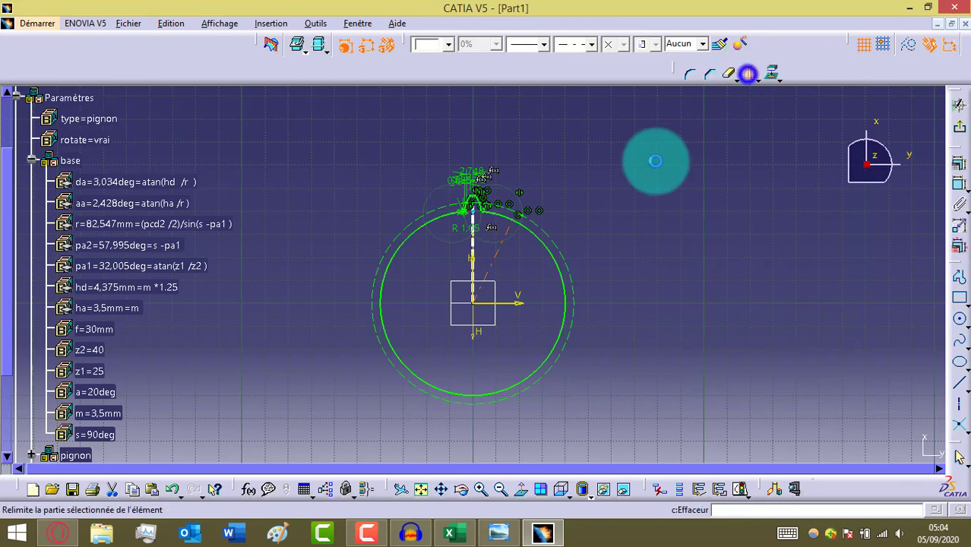
left_click(483, 251)
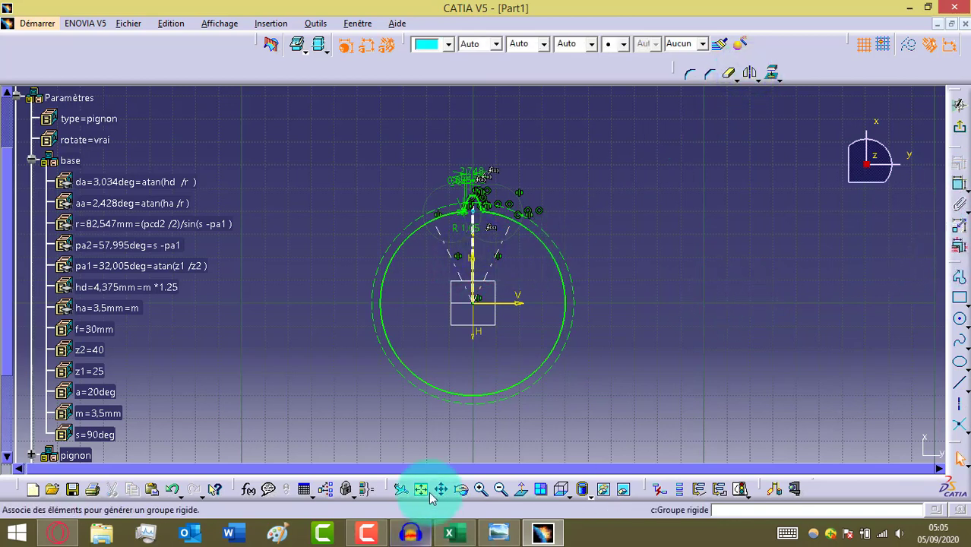
Step: Dimension the angle between the two slanted axis lines above the origin
left_click(483, 492)
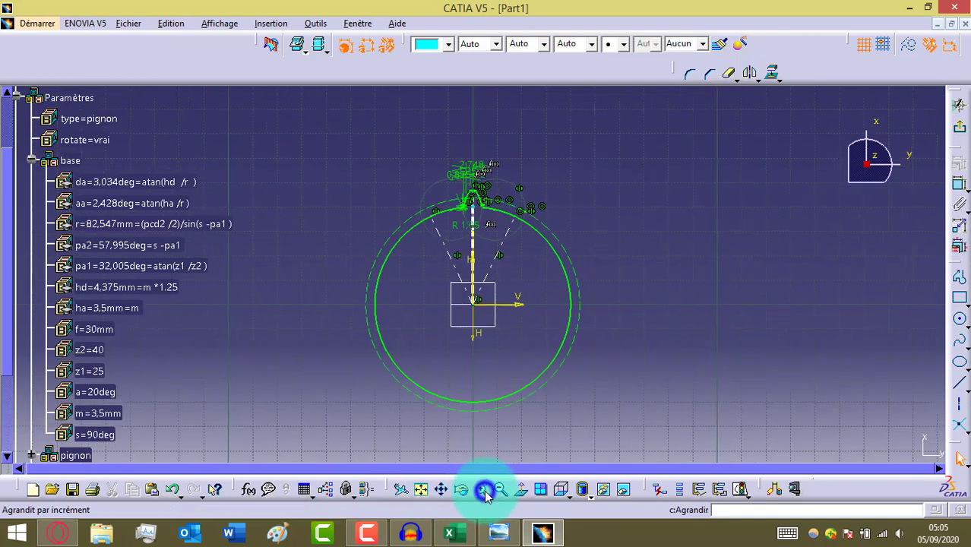
left_click(960, 185)
left_click(433, 248)
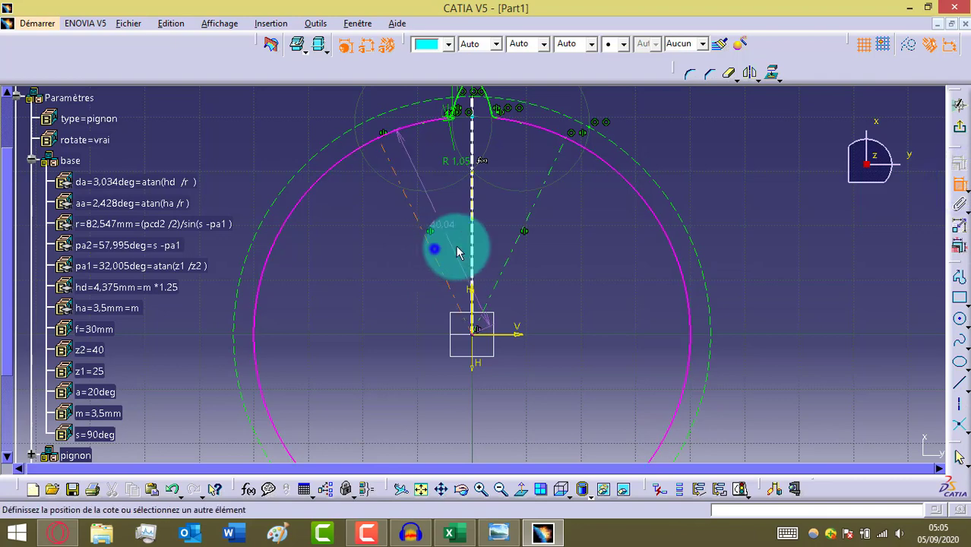
left_click(517, 252)
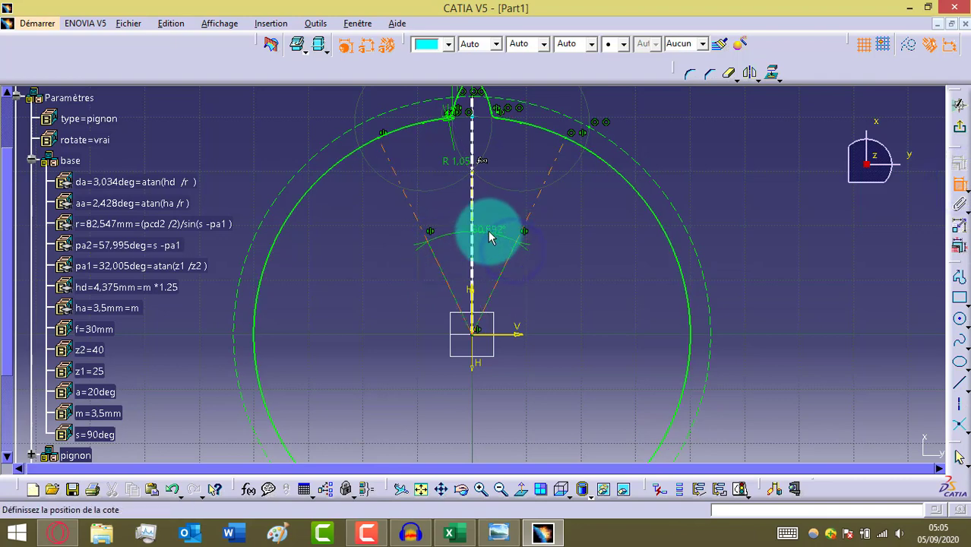
left_click(490, 226)
Step: Drive the angle between the slanted lines with the formula as1*4, using the pinion's angular spacing parameter as in the reference image
right_click(496, 225)
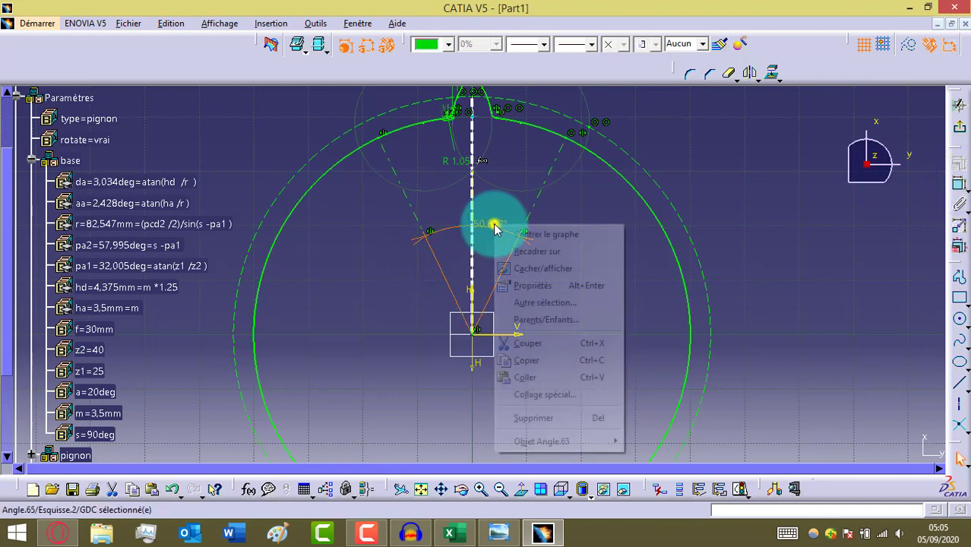
mouse_move(589, 442)
left_click(695, 302)
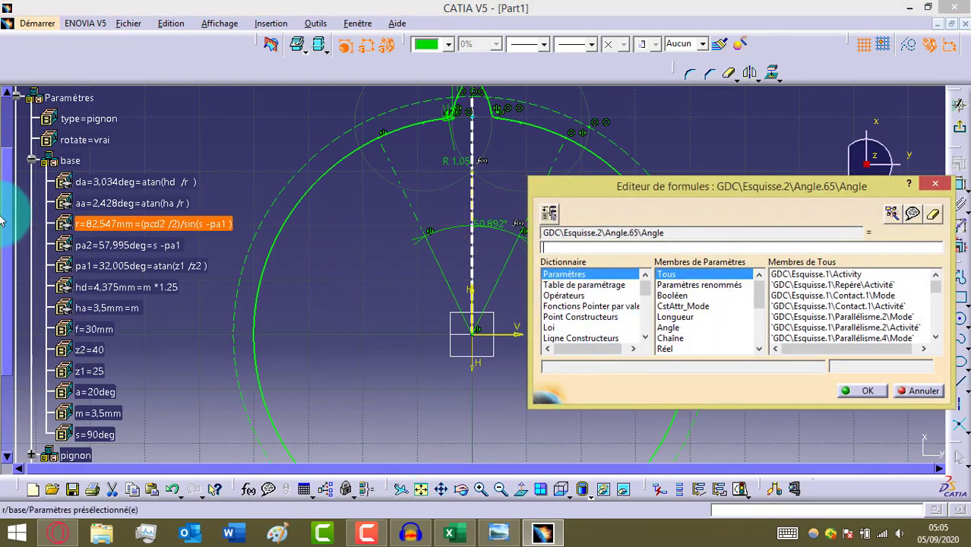
left_click(498, 533)
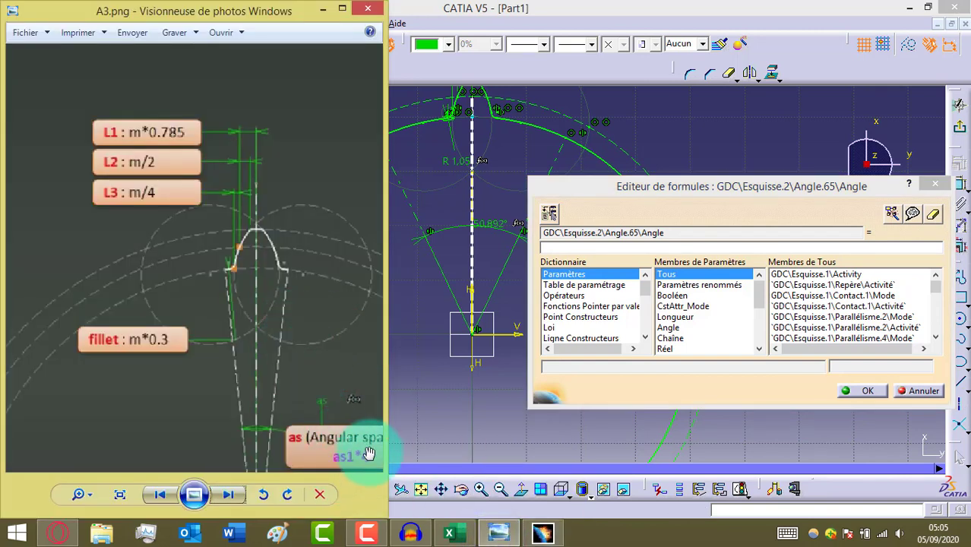
left_click(754, 445)
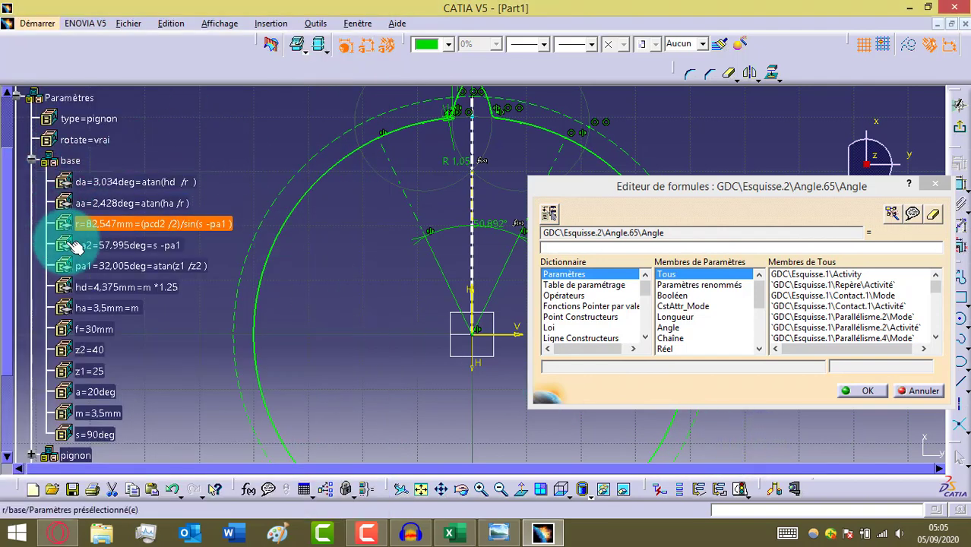
left_click(31, 161)
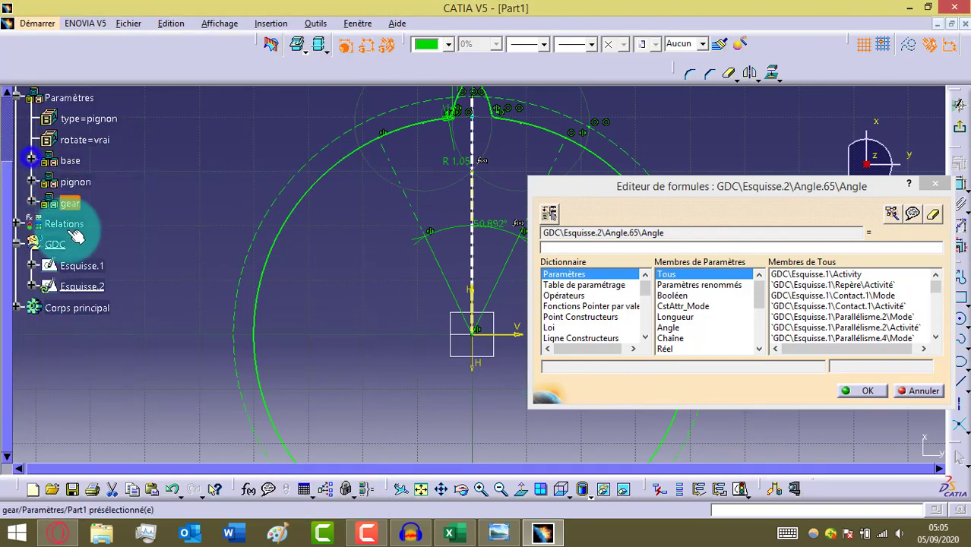
left_click(31, 181)
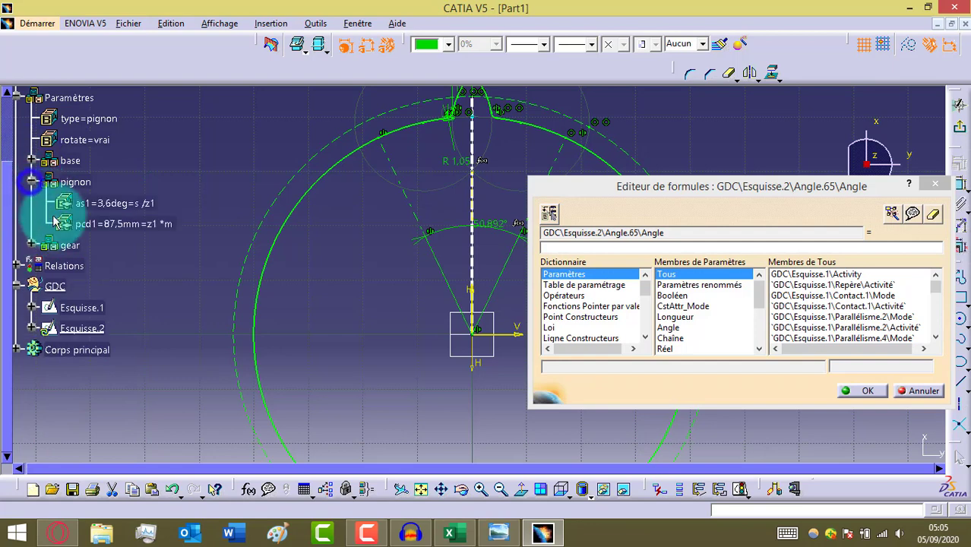
left_click(112, 202)
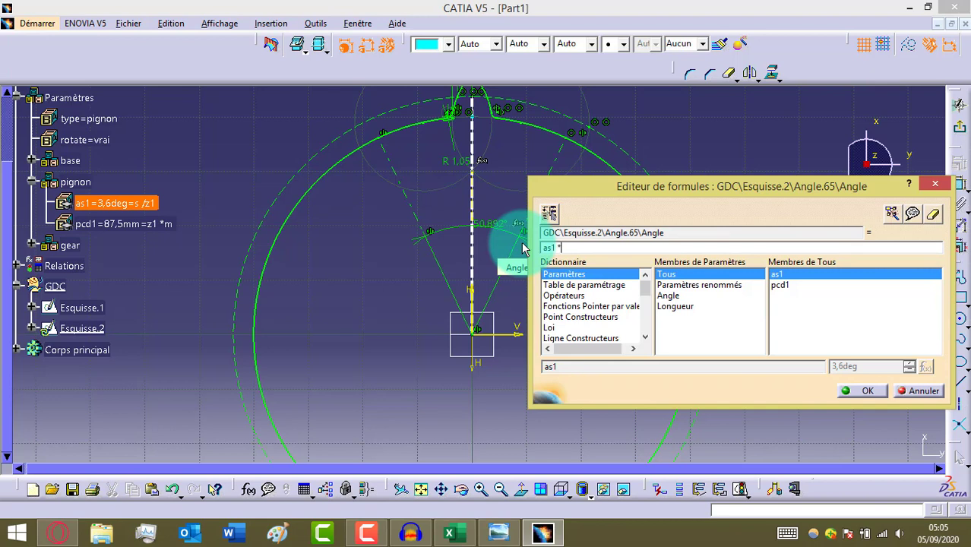
left_click(860, 390)
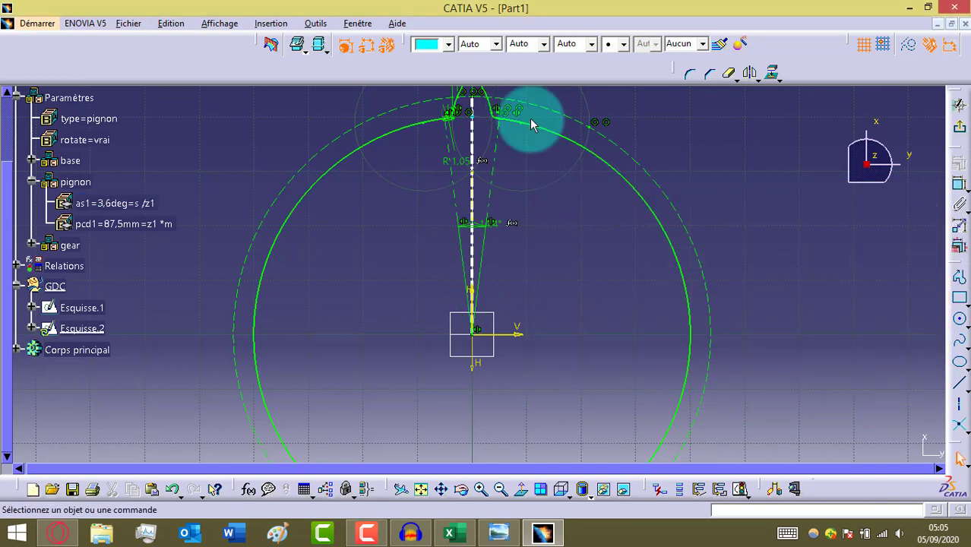
Step: Trim away the inner circle beyond the two slanted axis lines and exit the tooth profile sketch
left_click(730, 76)
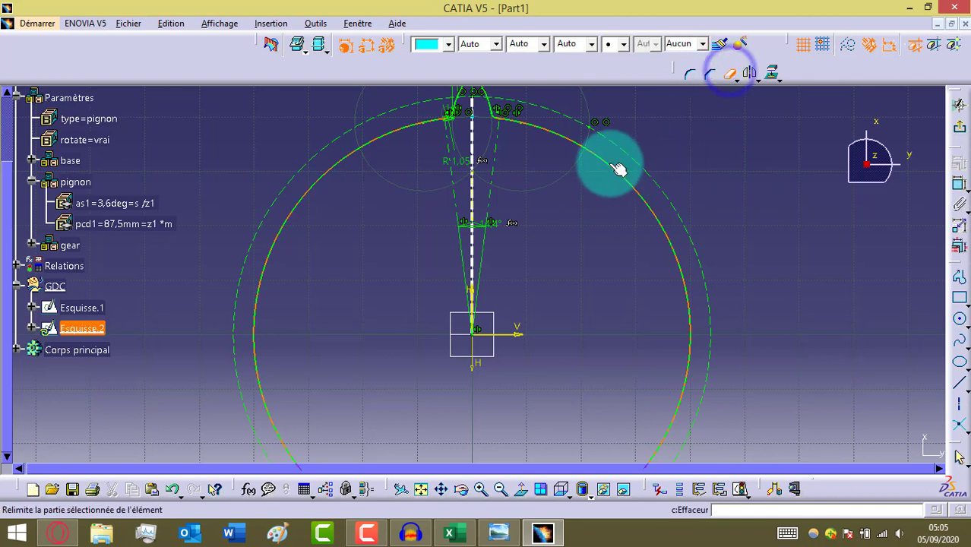
left_click(611, 161)
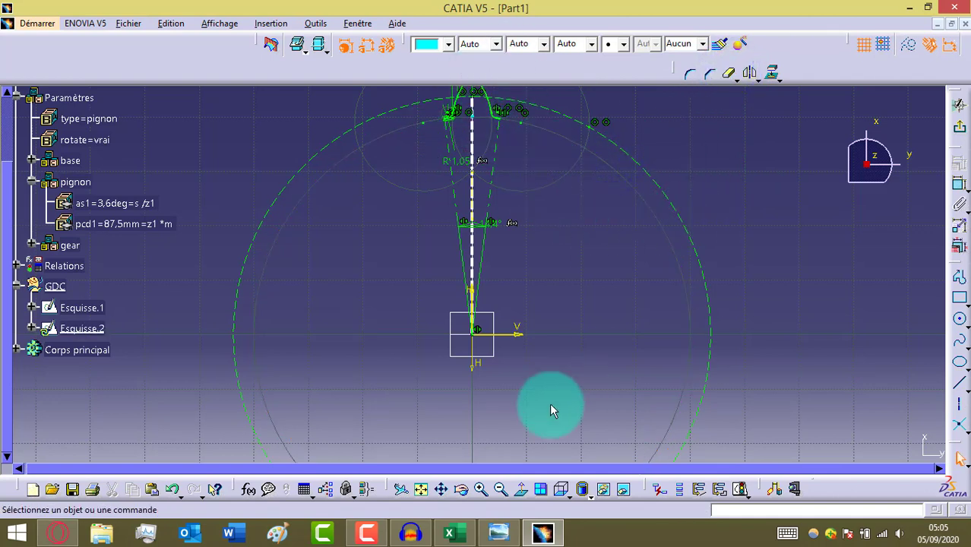
left_click(442, 490)
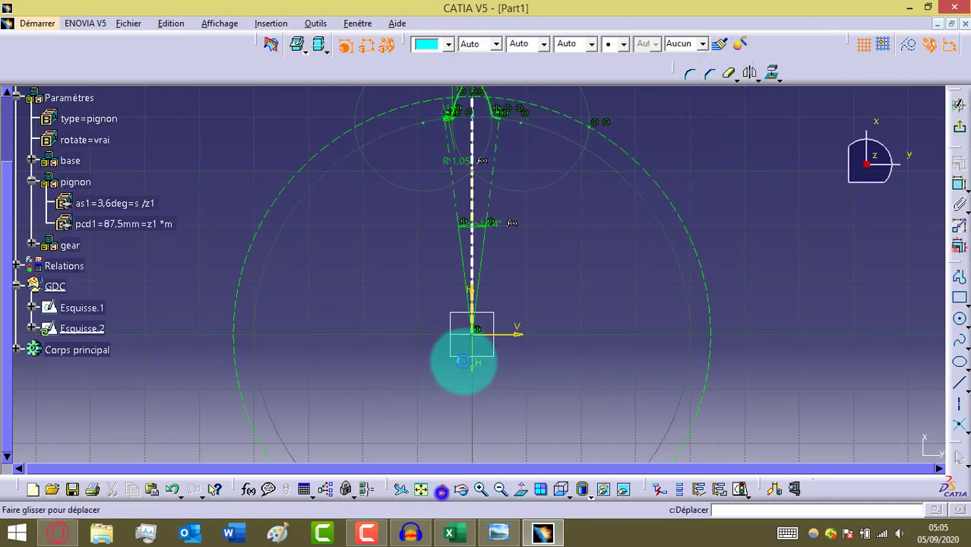
mouse_move(464, 364)
left_mouse_down()
mouse_move(438, 347)
mouse_move(448, 290)
left_mouse_up()
left_click(959, 128)
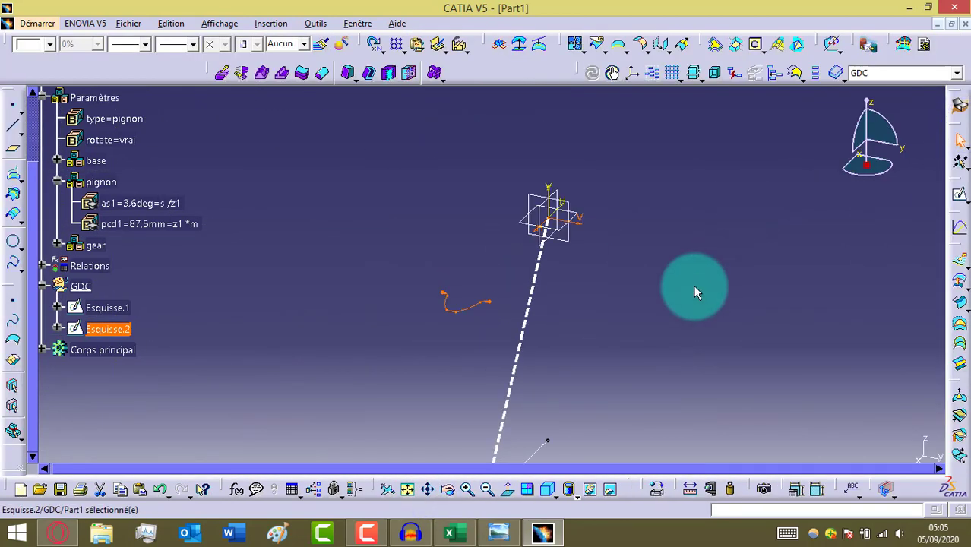
left_click(693, 285)
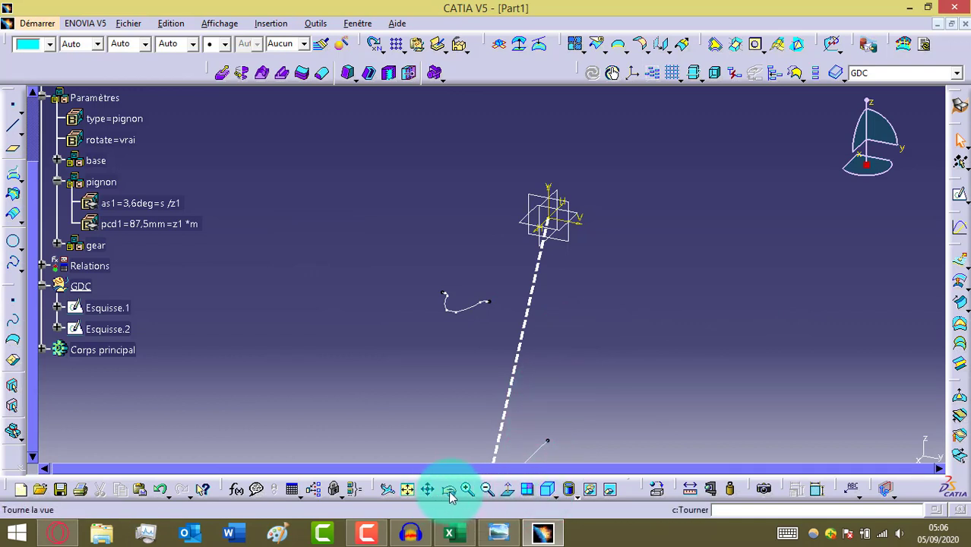
Step: Set up a surface of revolution from Esquisse.1 about the vertical axis
left_click(405, 488)
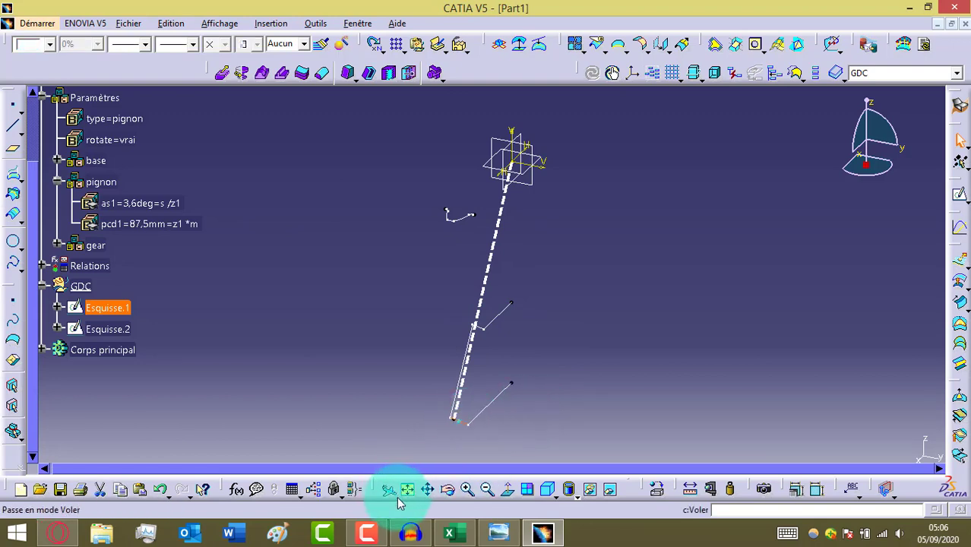
left_click(448, 492)
mouse_move(534, 445)
left_mouse_down()
mouse_move(418, 390)
mouse_move(409, 370)
mouse_move(356, 361)
left_mouse_up()
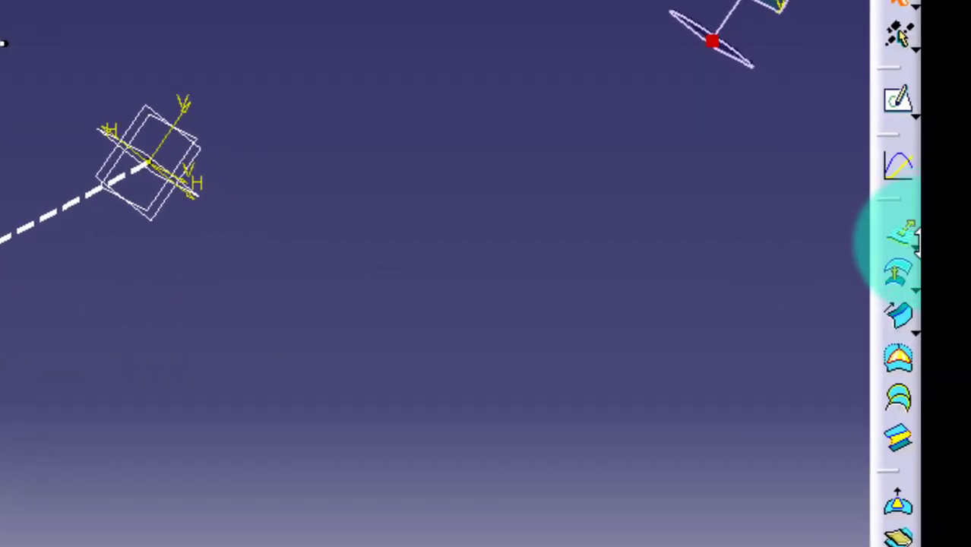
left_click(886, 210)
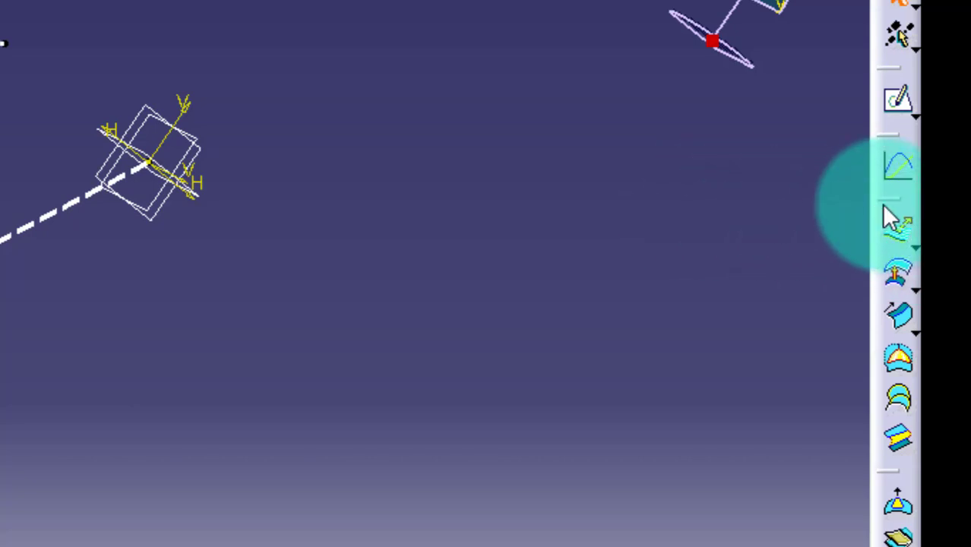
left_click_drag(886, 210, 688, 207)
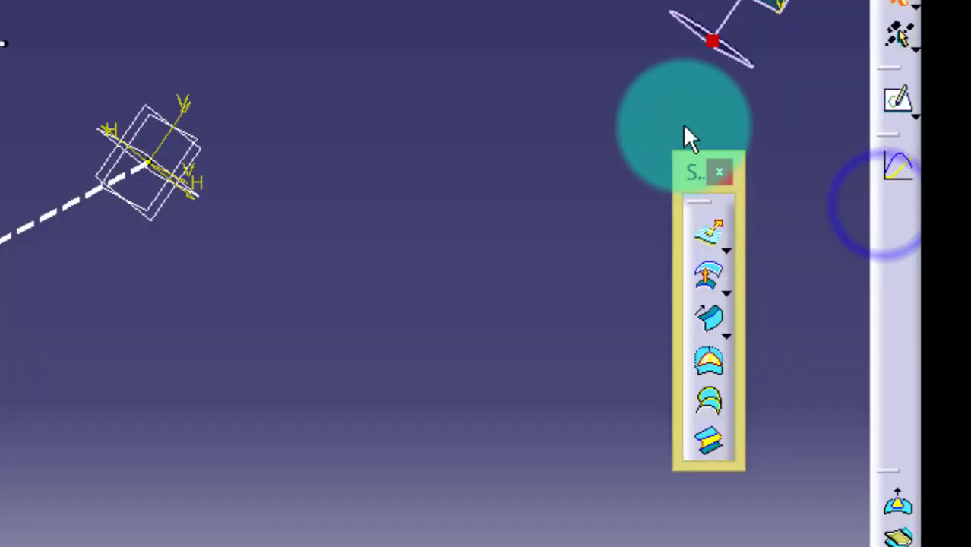
left_click(727, 250)
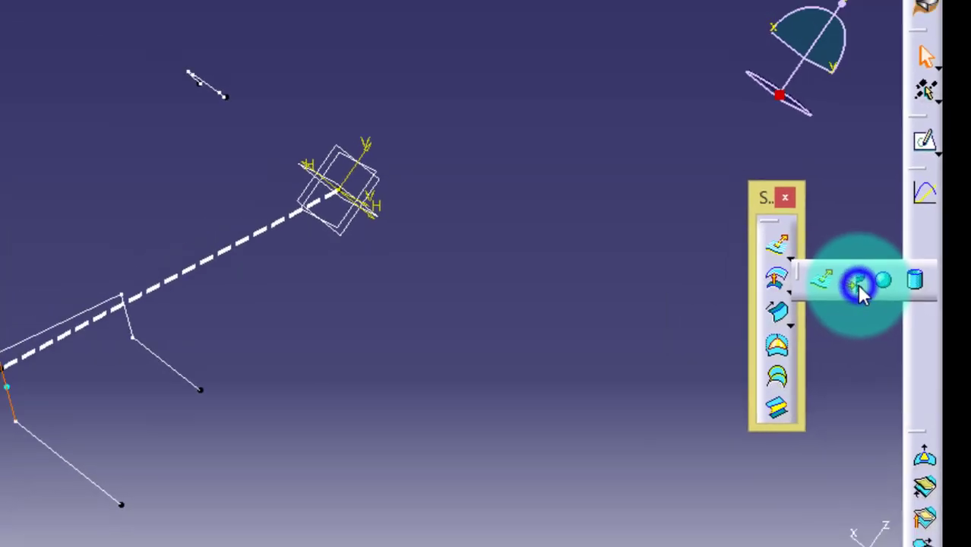
left_click(808, 282)
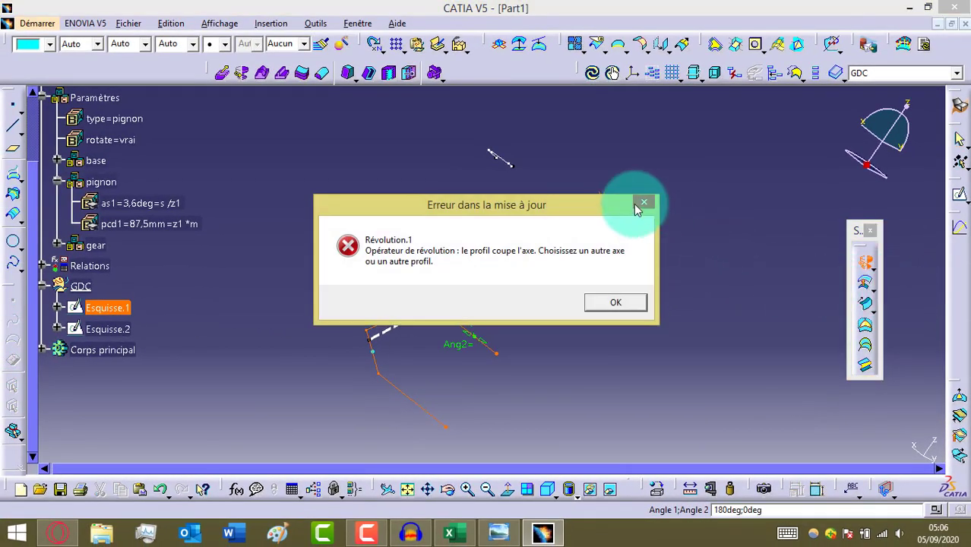
left_click(615, 302)
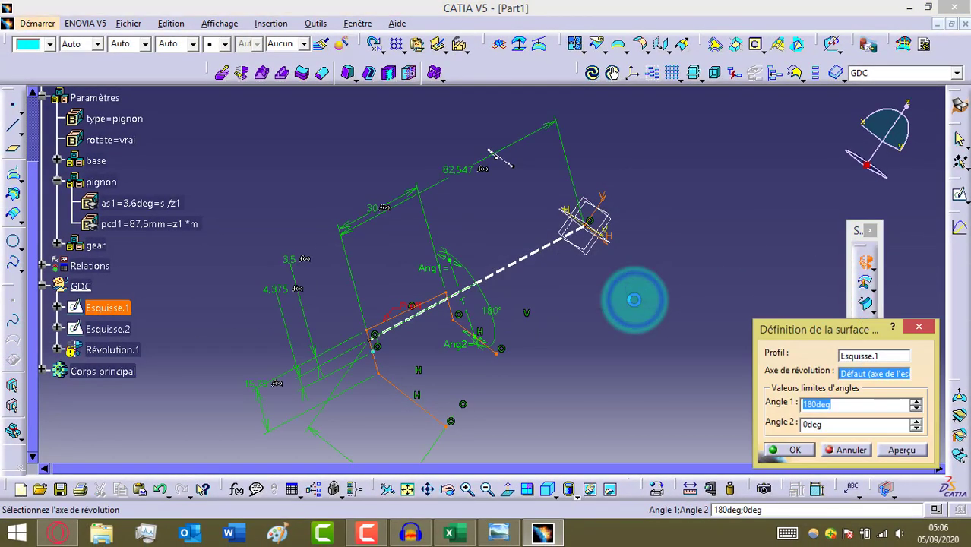
left_click(607, 211)
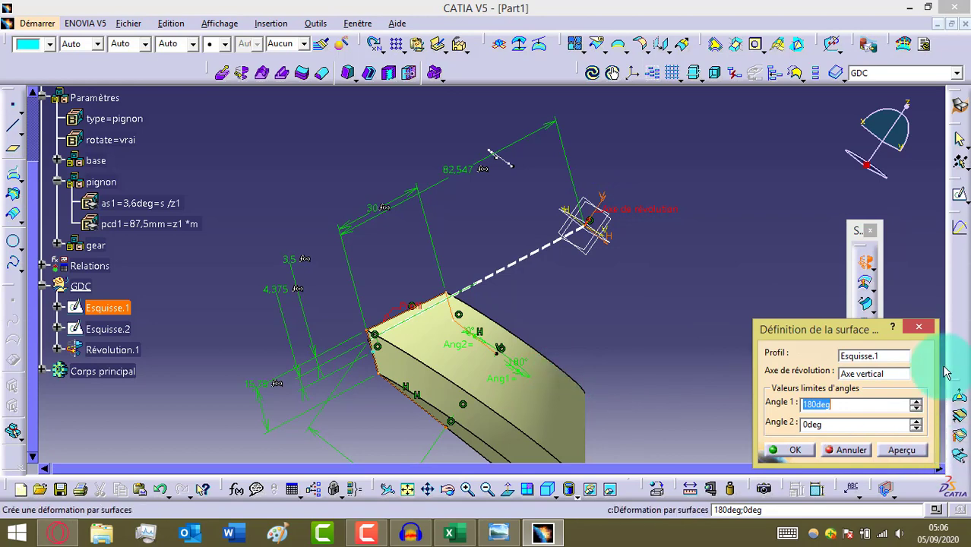
Step: Set the first angle limit of the surface of revolution to 360 degrees
left_click(547, 489)
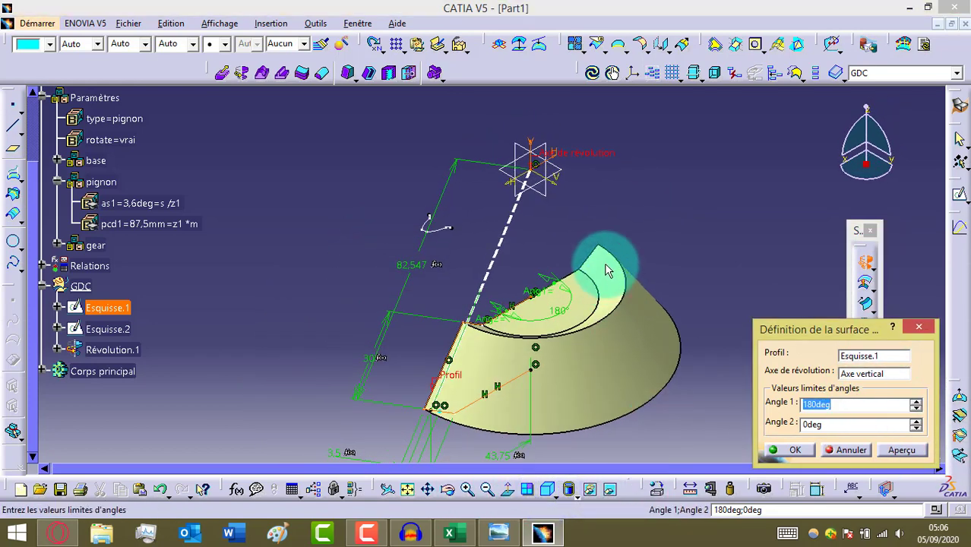
left_click(862, 402)
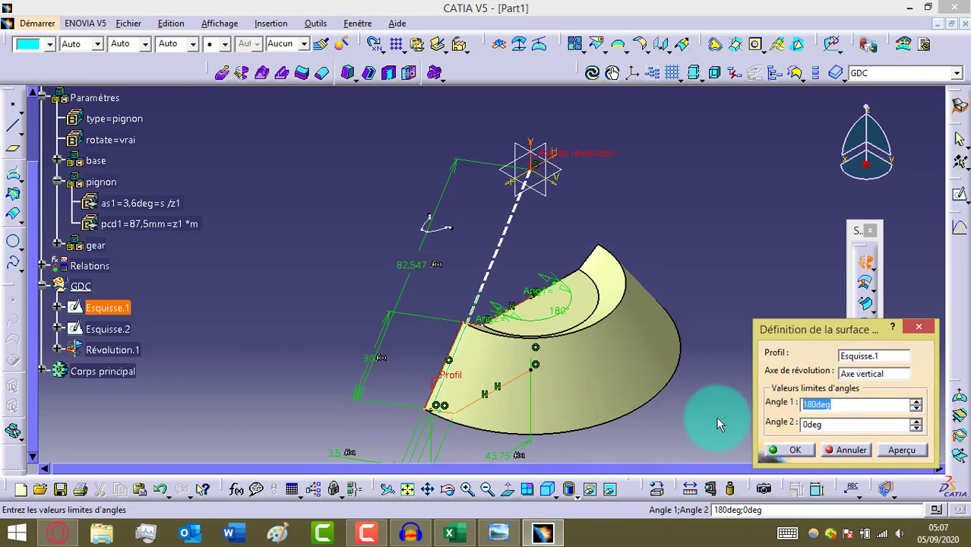
type("360")
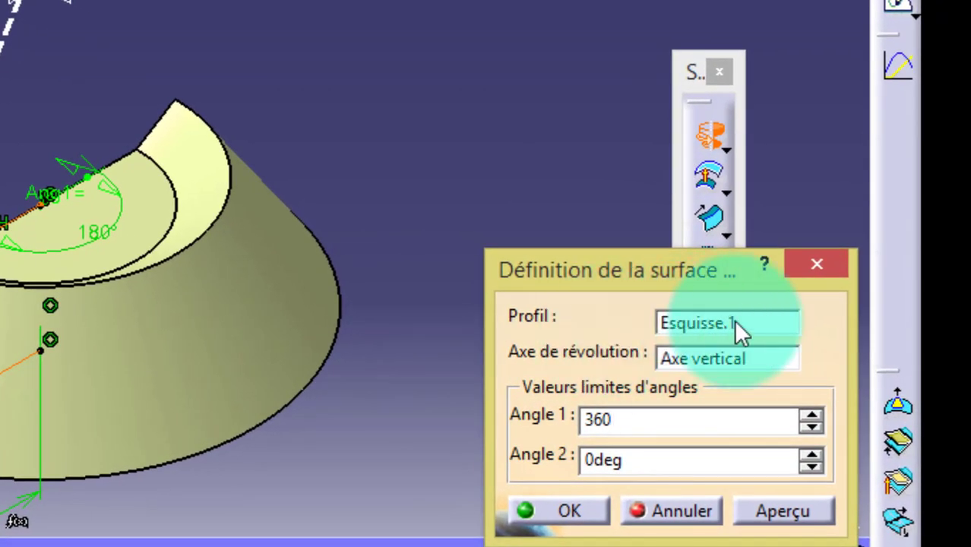
Step: Replace the revolve profile with a tangency extraction of the short lower segment of Esquisse.1 and create the surface
right_click(750, 317)
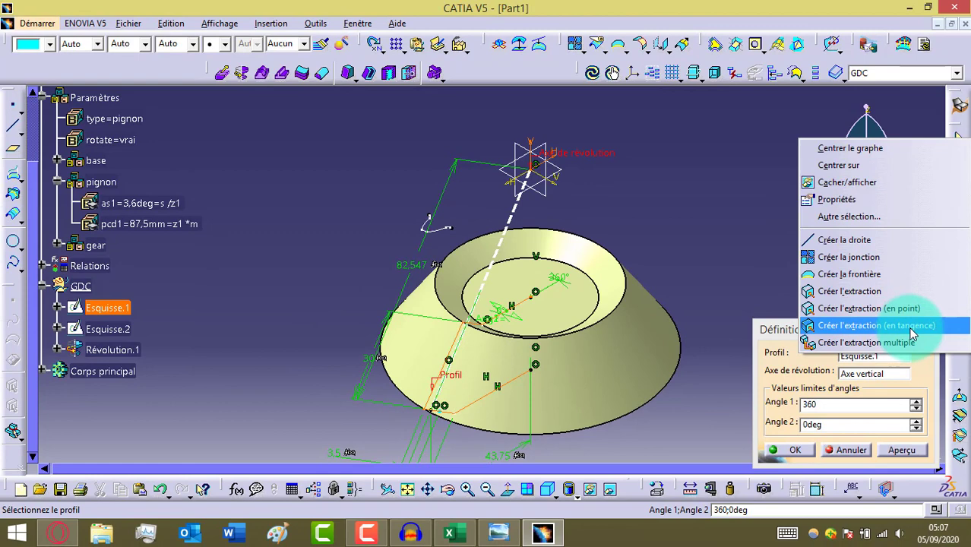
left_click(911, 327)
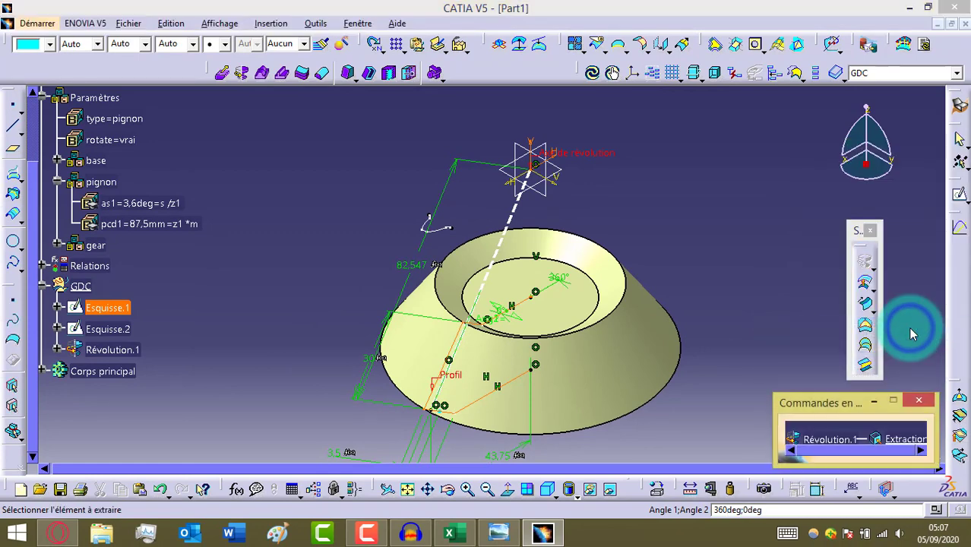
left_click(454, 419)
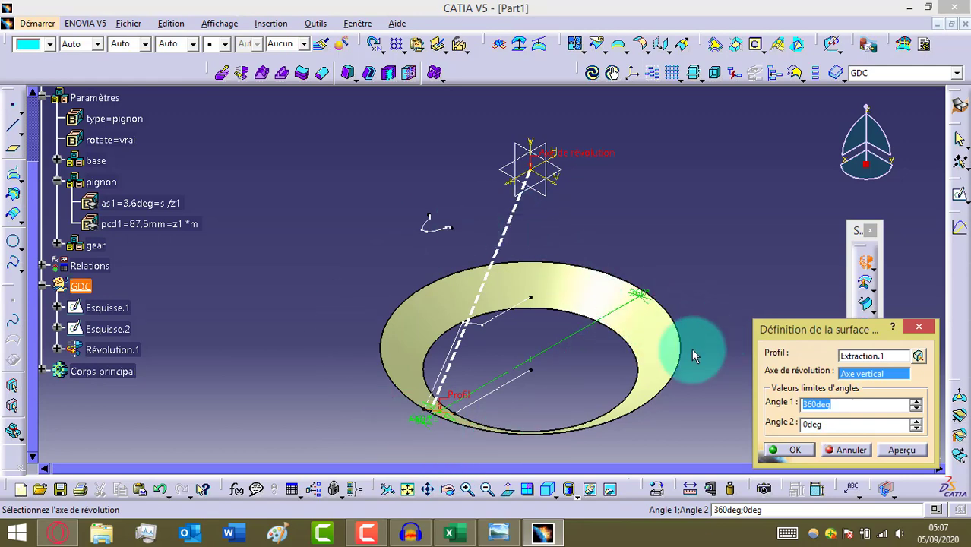
left_click(810, 452)
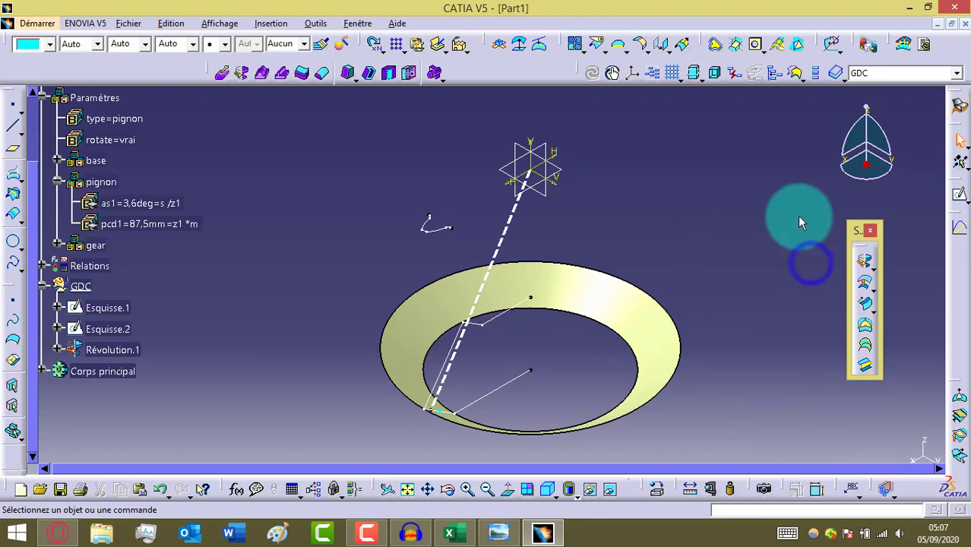
left_click_drag(856, 233, 951, 257)
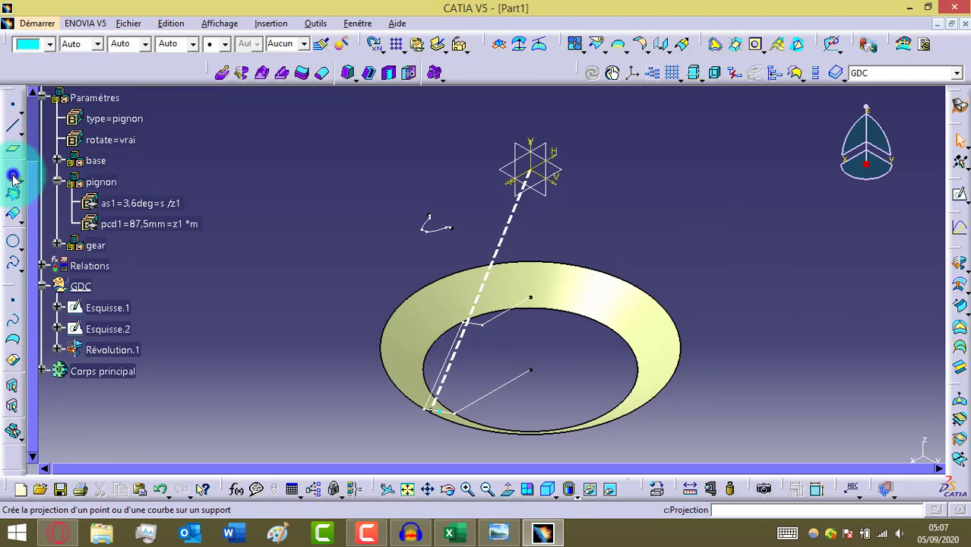
Step: Project the tooth profile sketch Esquisse.2 onto the revolved surface along the vertical axis direction
left_click(12, 176)
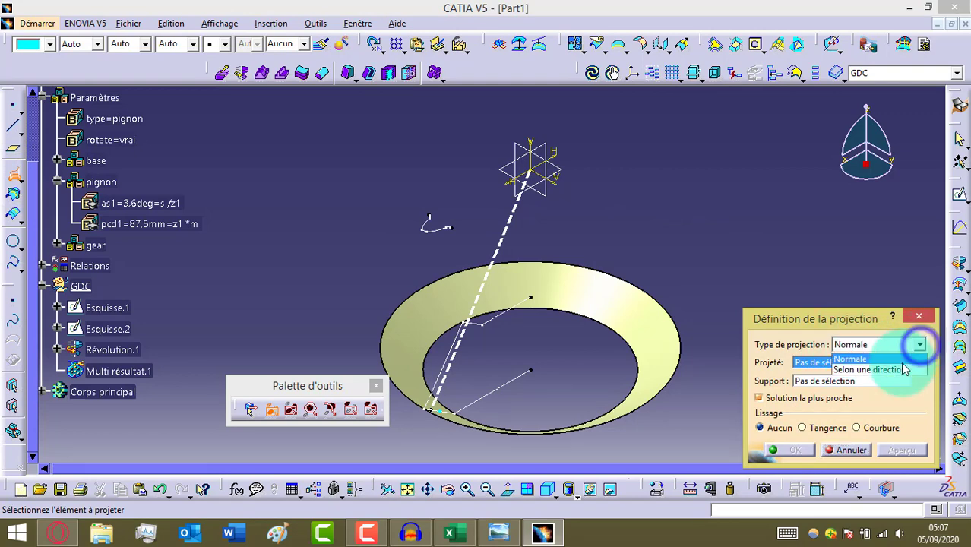
left_click(899, 371)
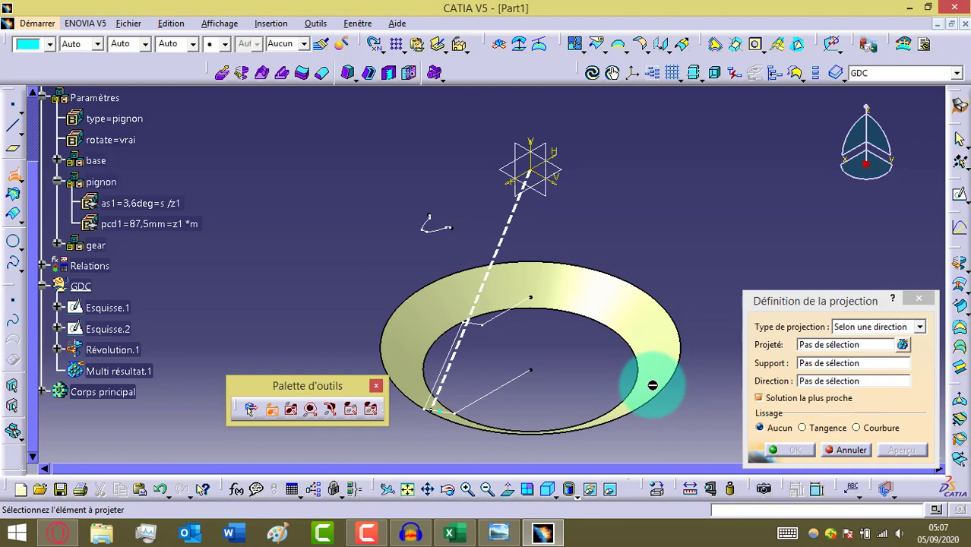
left_click(442, 233)
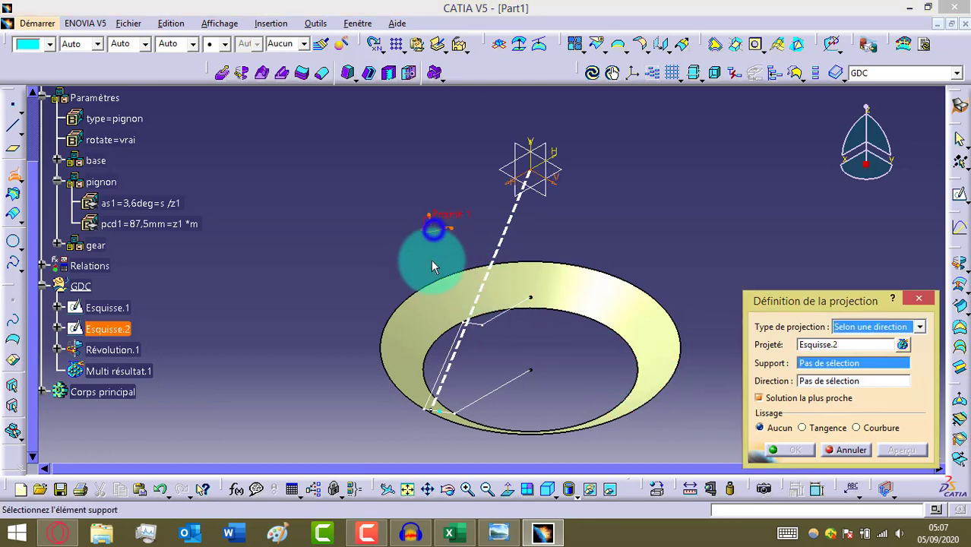
left_click(645, 328)
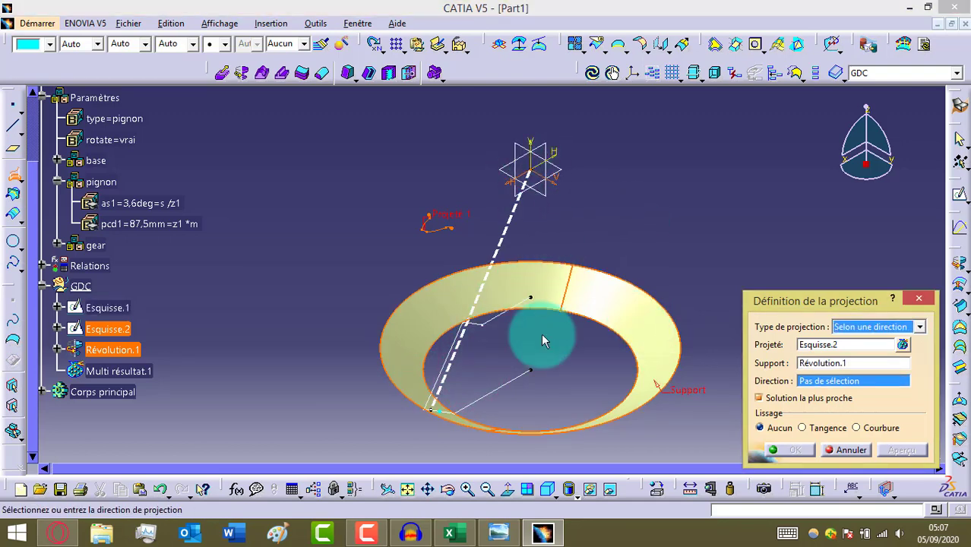
left_click(537, 153)
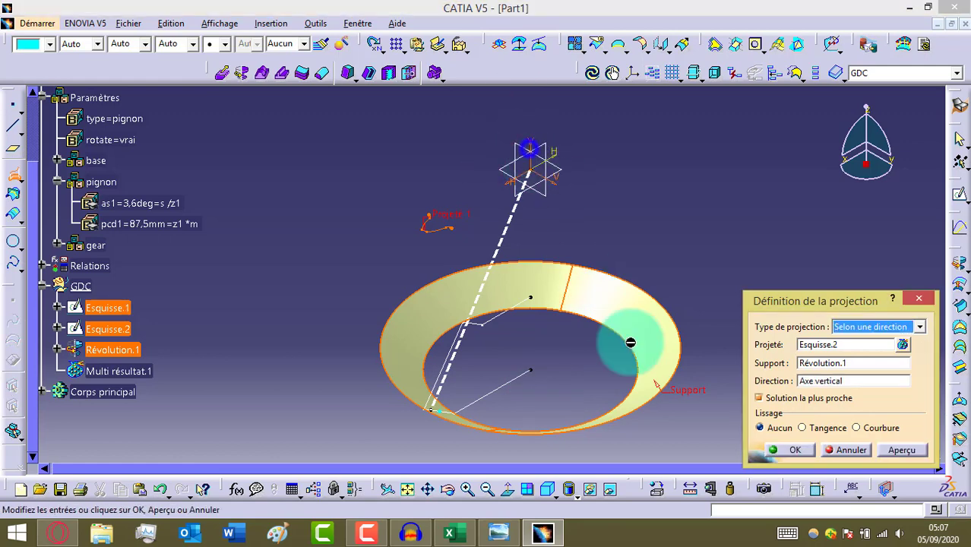
left_click(790, 451)
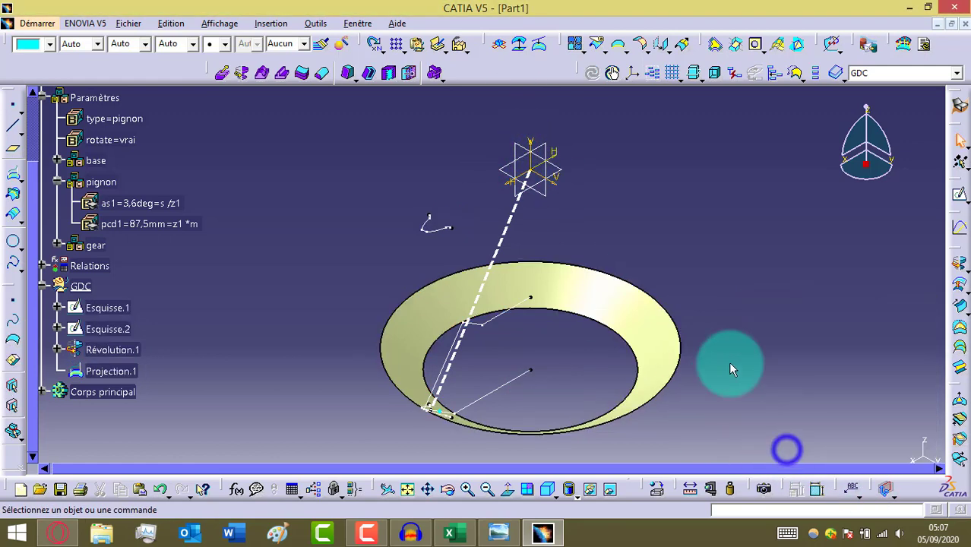
Step: Hide the original tooth profile sketch Esquisse.2, leaving its projection on the conical surface displayed
left_click(446, 491)
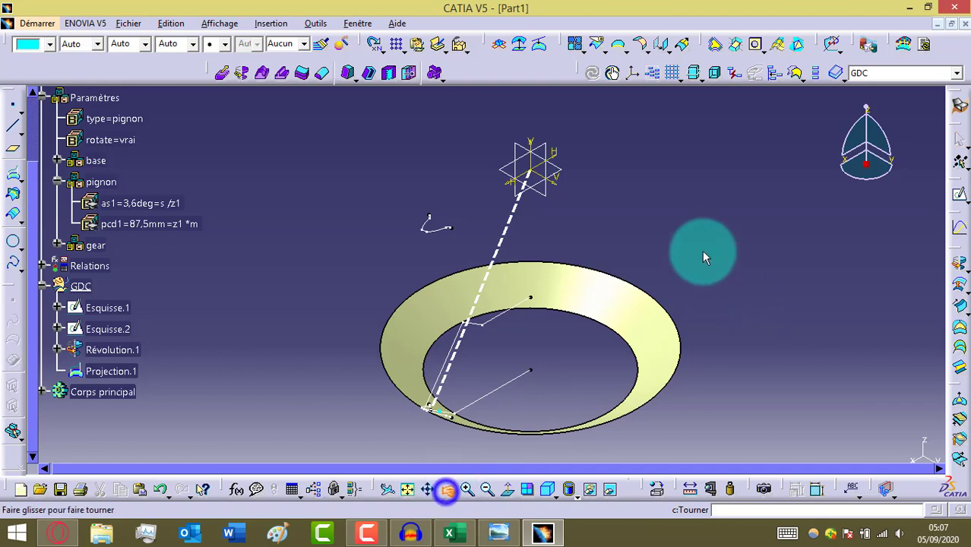
left_click_drag(700, 256, 473, 358)
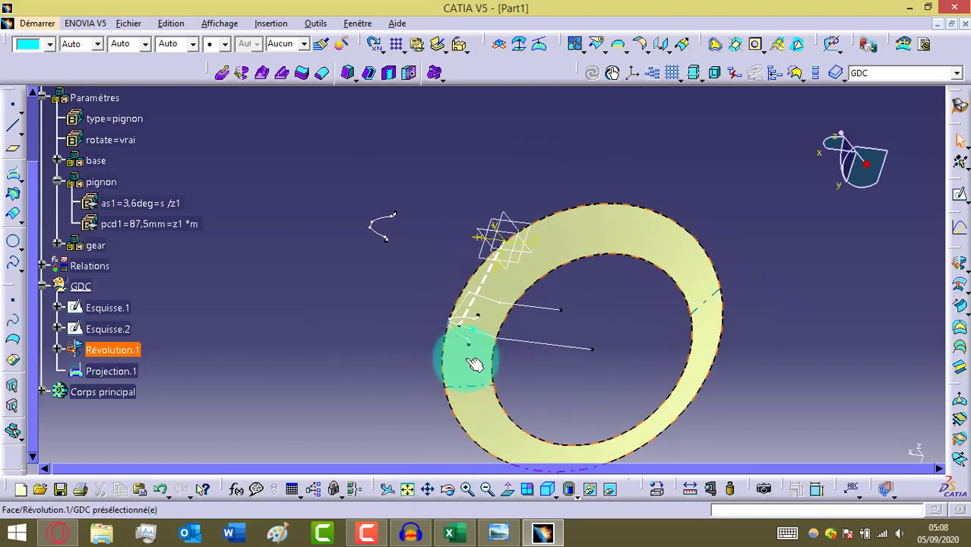
right_click(380, 232)
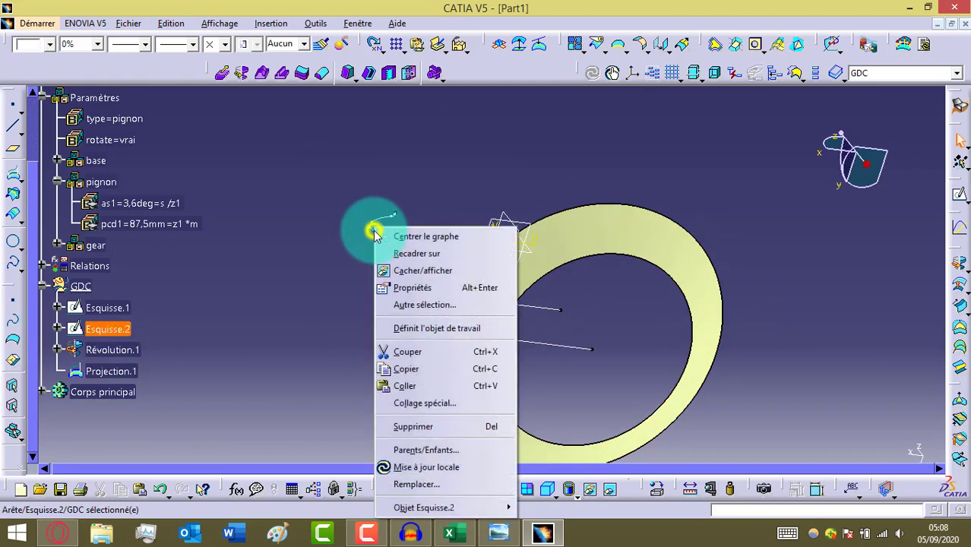
left_click(412, 263)
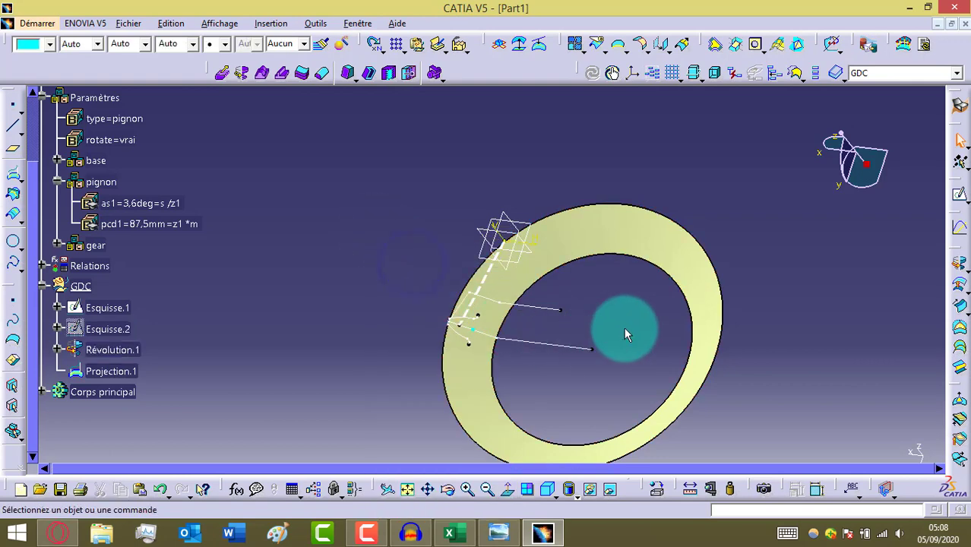
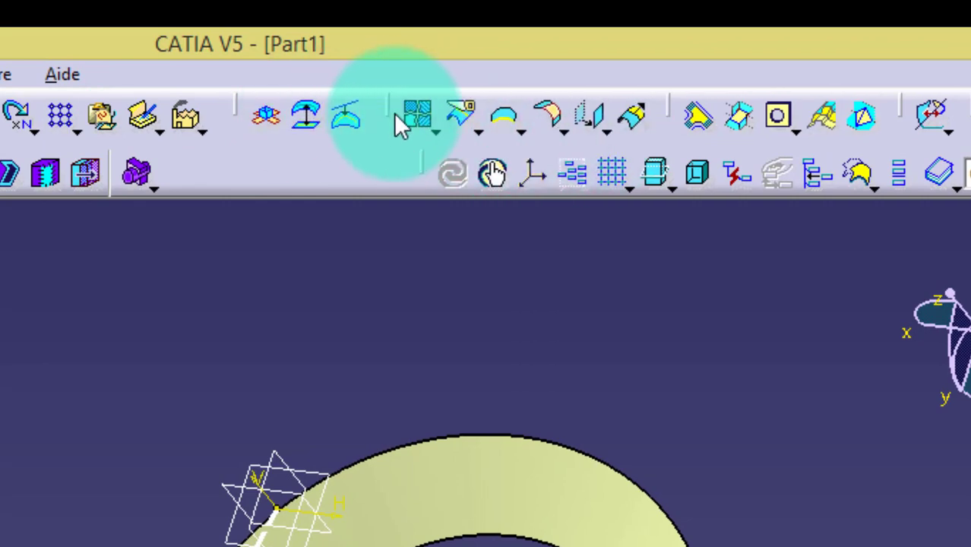
Step: Start a Scaling of the projected tooth profile Projection.1, using the vertex at the upper end of the dashed line as centre
left_click_drag(388, 121, 232, 391)
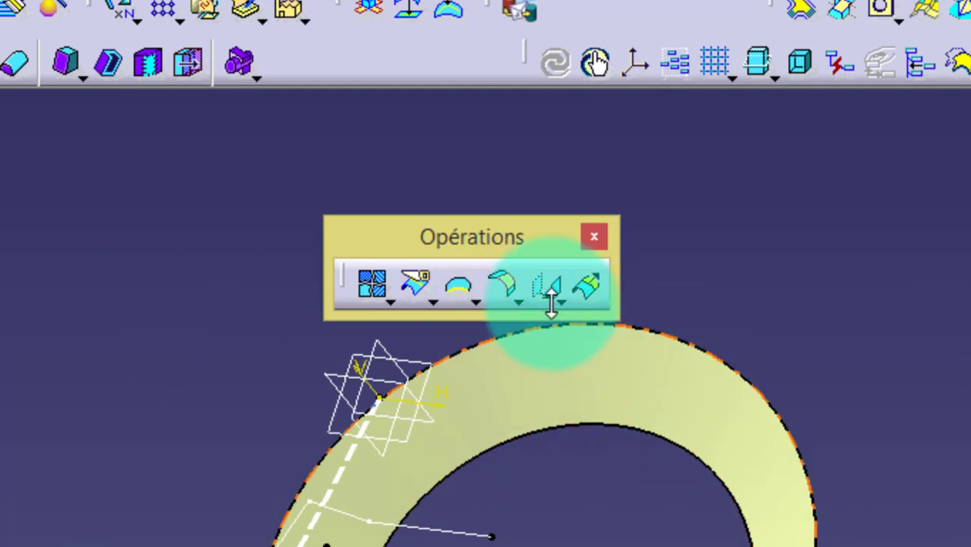
left_click_drag(344, 275, 359, 212)
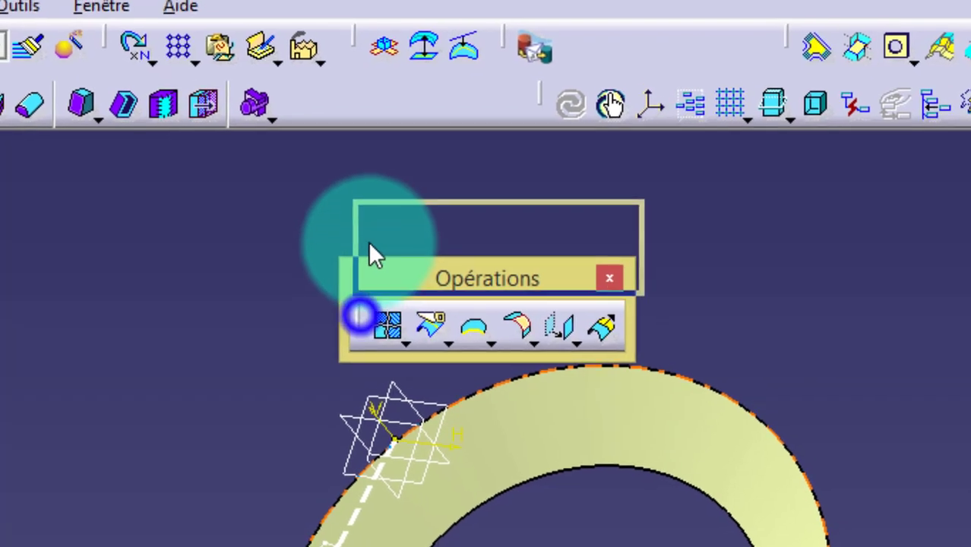
left_click_drag(370, 246, 370, 213)
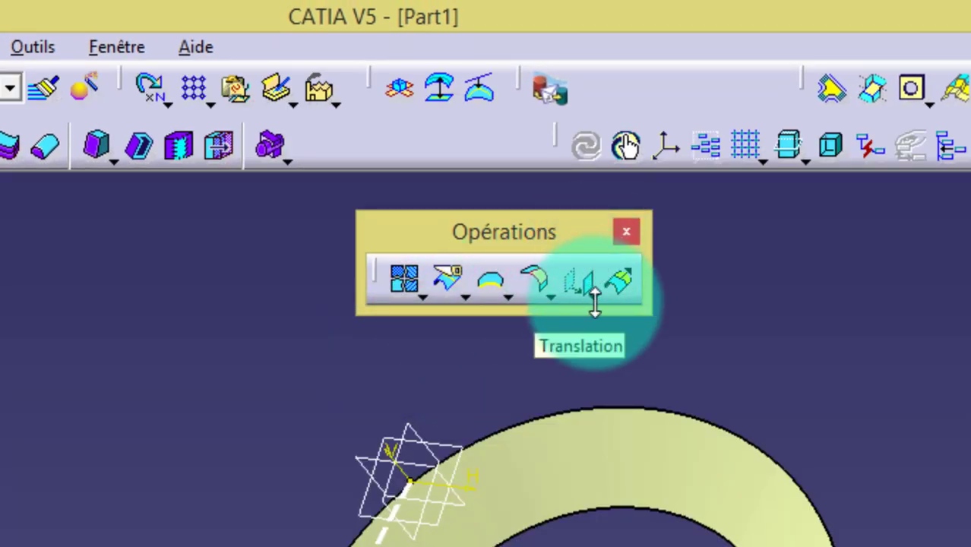
left_click(594, 300)
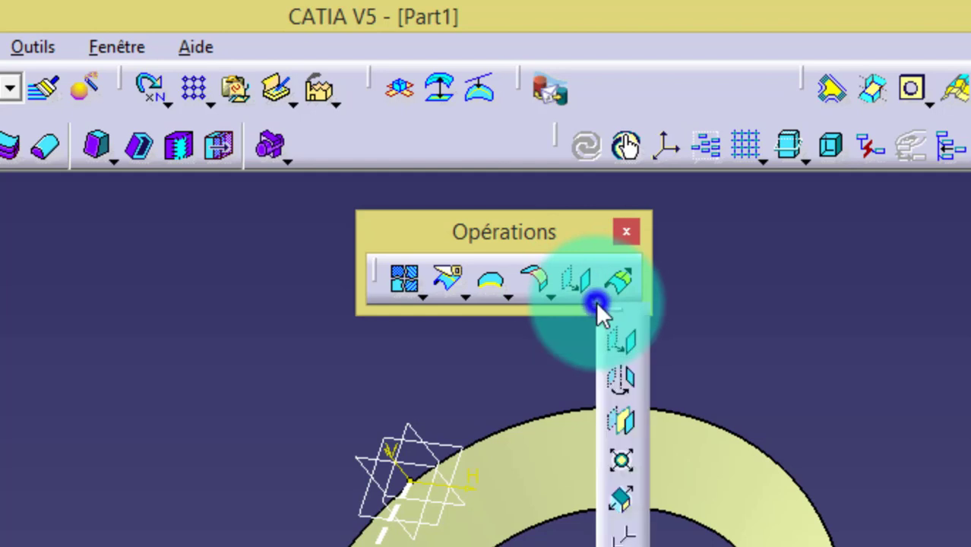
left_click(623, 461)
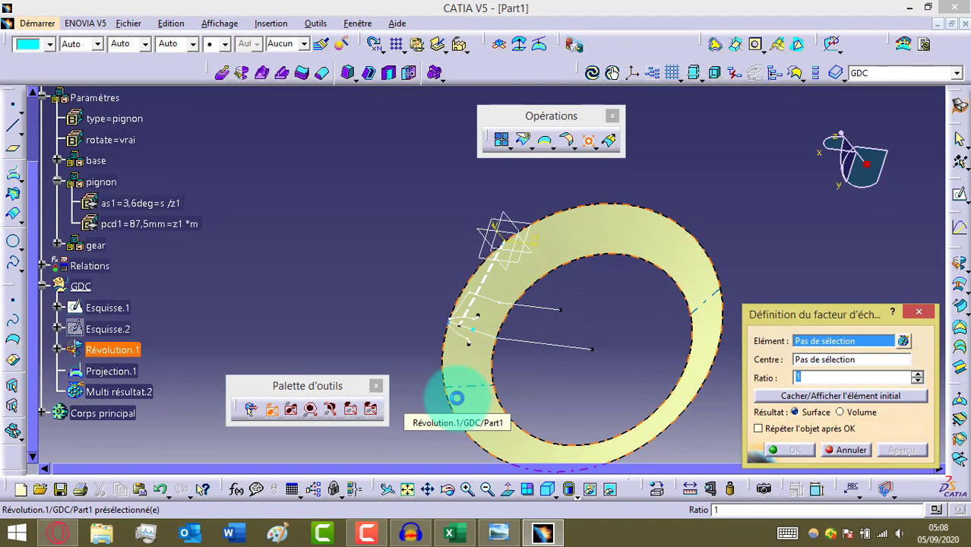
left_click(460, 335)
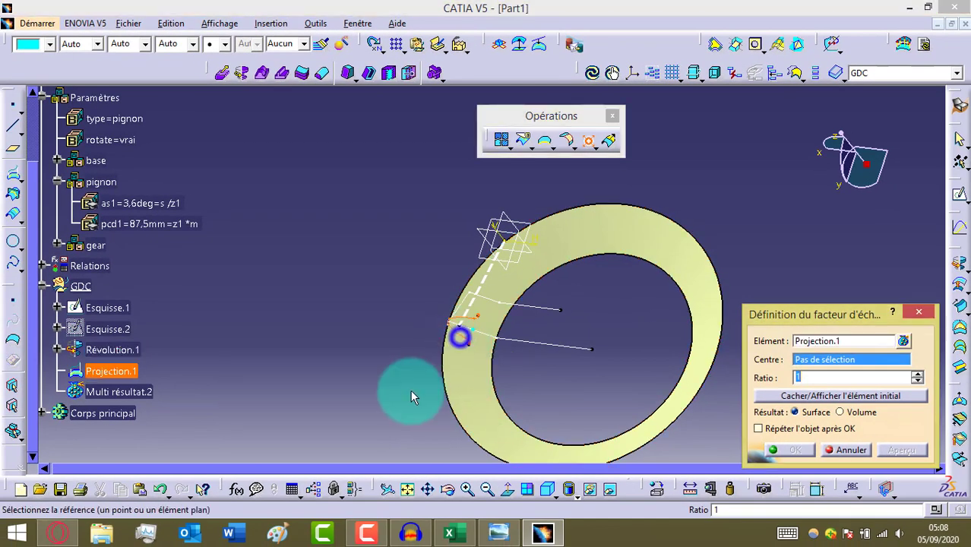
left_click(514, 243)
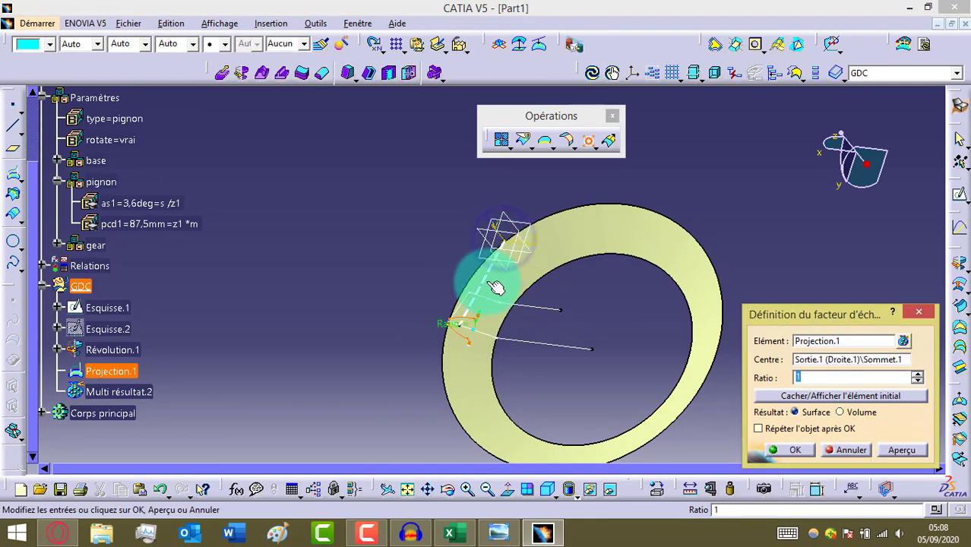
Step: Set the scaling ratio to 0.5, check the preview and create the scaled tooth profile
left_click(826, 376)
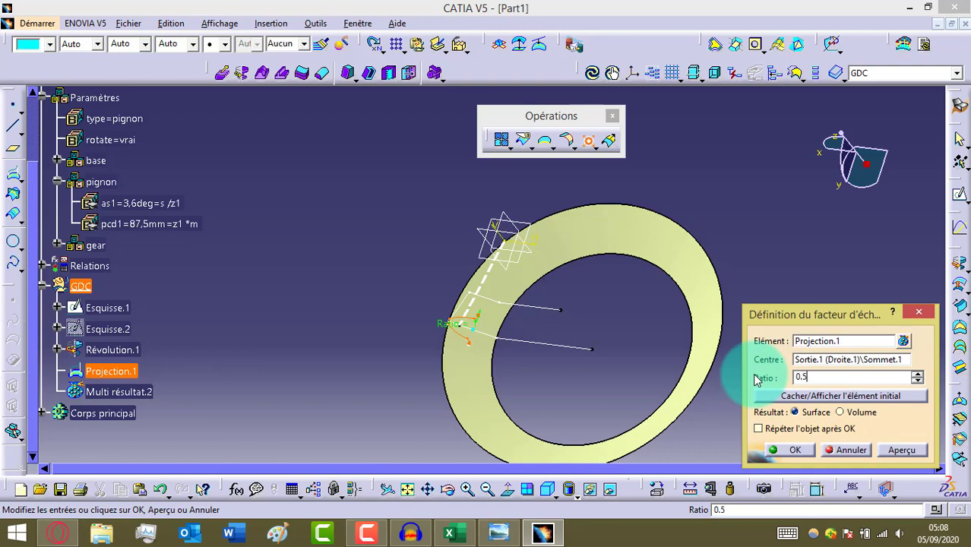
left_click(884, 452)
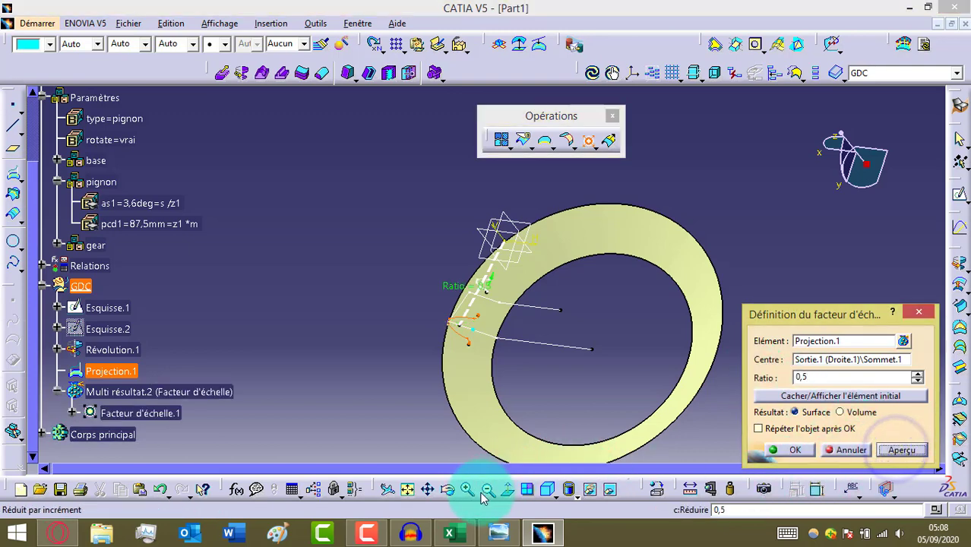
left_click(451, 495)
left_click_drag(412, 419, 484, 306)
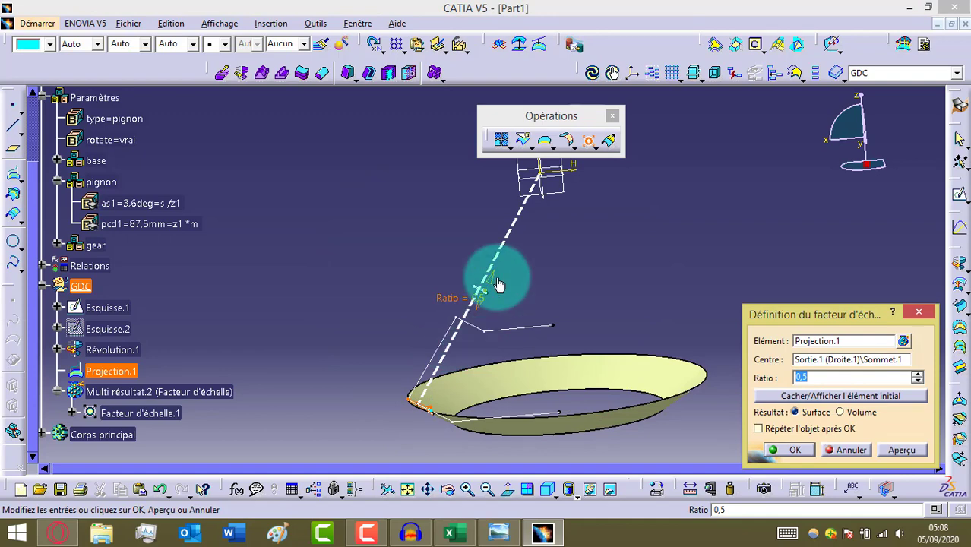
left_click(795, 449)
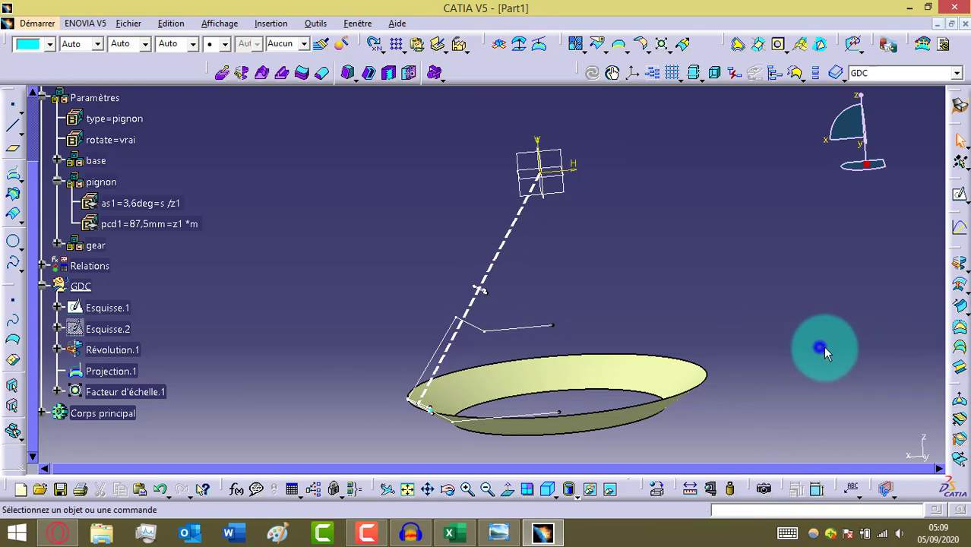
left_click(819, 347)
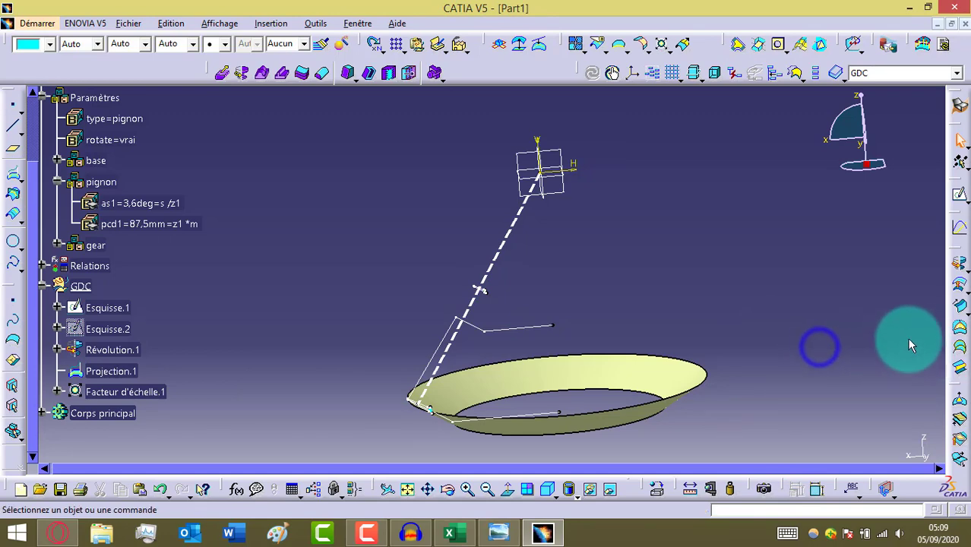
Step: Create a multi-section surface between Projection.1 and the scaled profile Facteur d'échelle.1
left_click(960, 350)
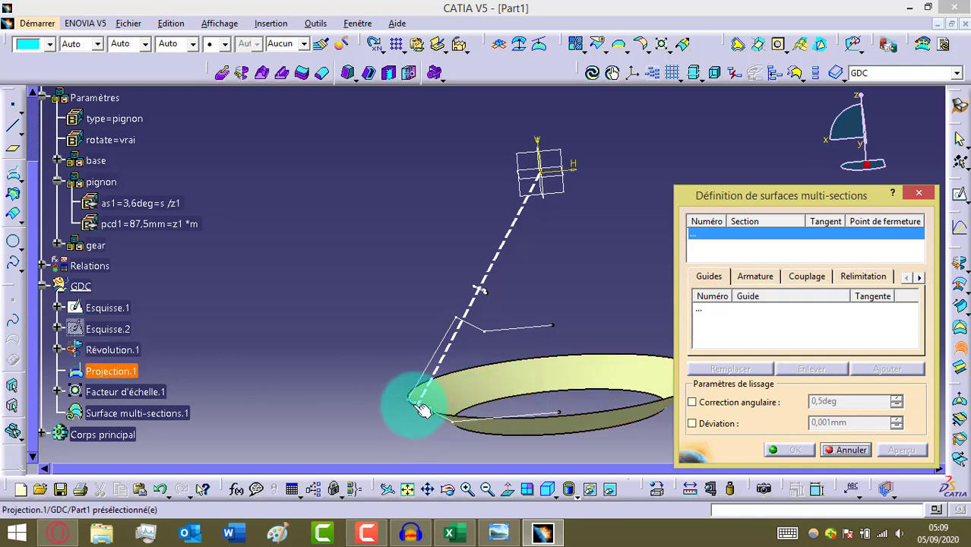
left_click(411, 401)
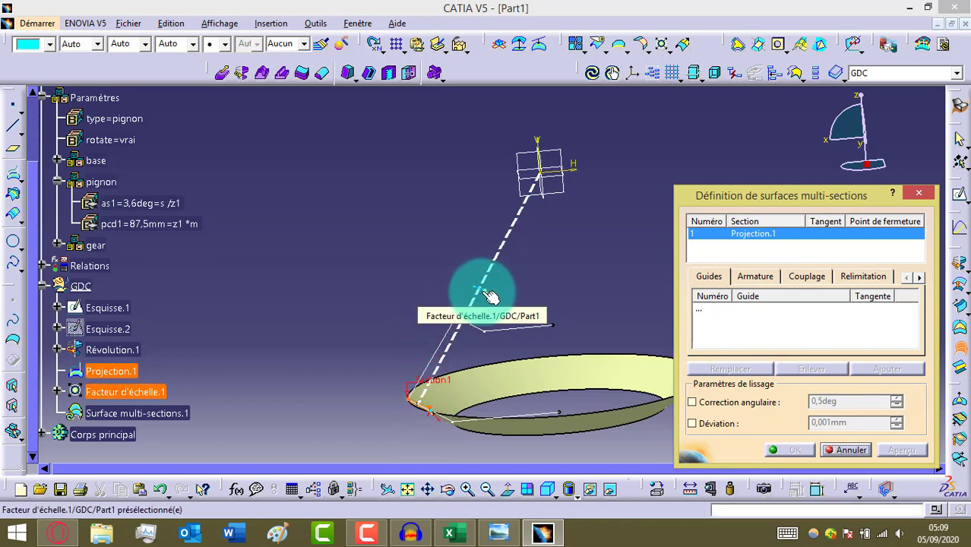
left_click(487, 295)
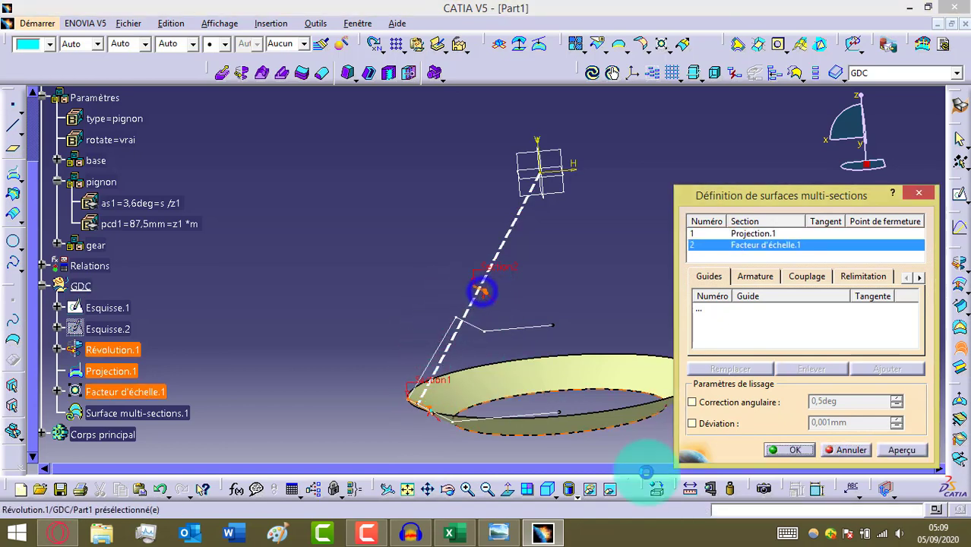
left_click(788, 450)
left_click(770, 348)
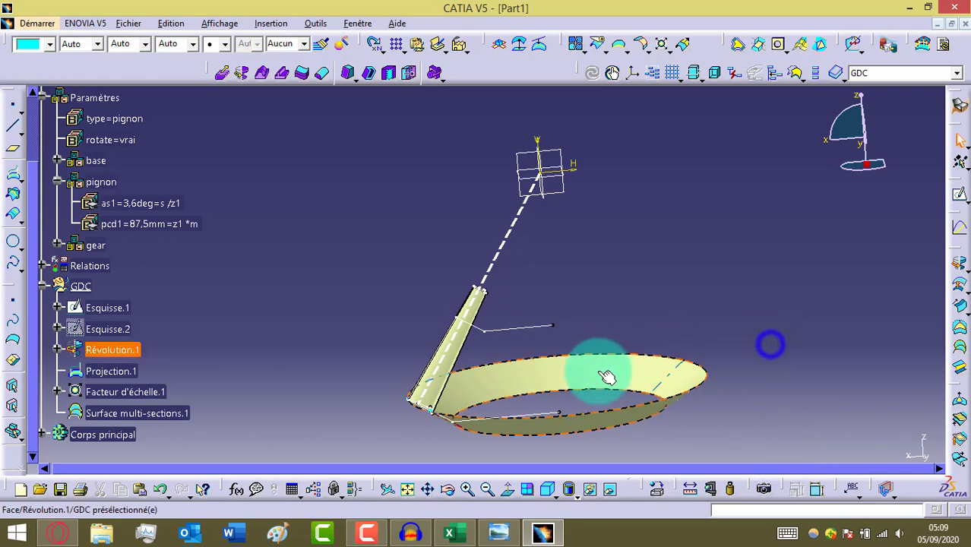
Step: Extrapolate the multi-section tooth surface beyond its Projection.1 boundary, using the length limit type and tangent continuity
left_click(447, 489)
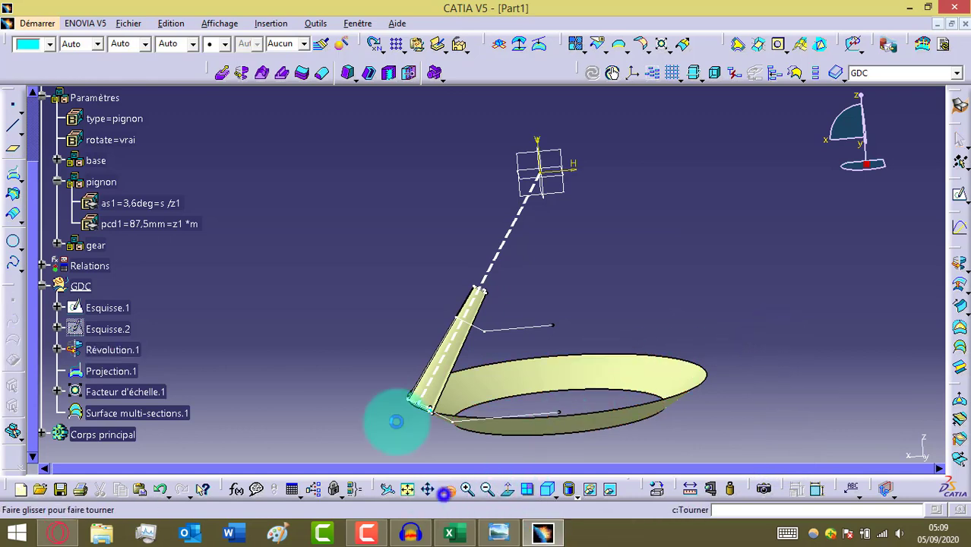
left_click_drag(391, 417, 399, 264)
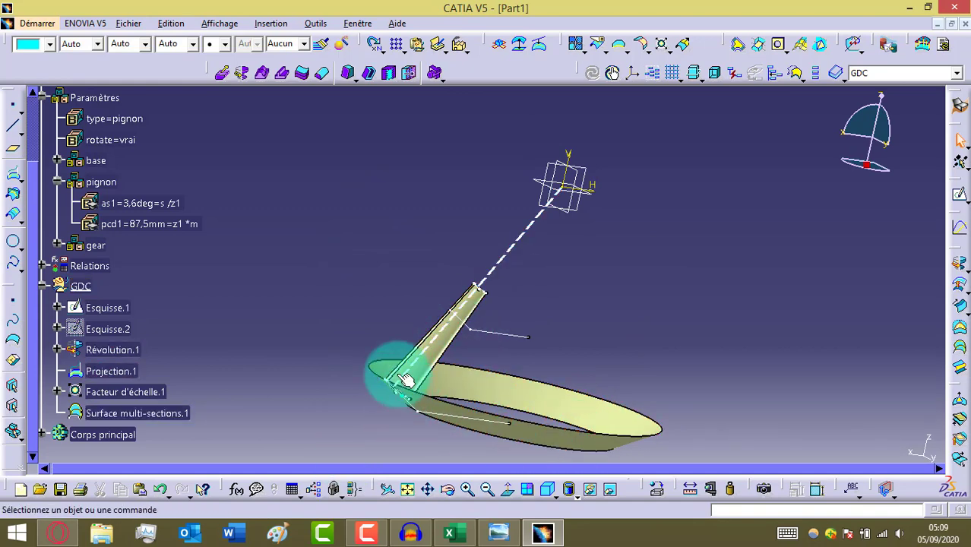
left_click(573, 43)
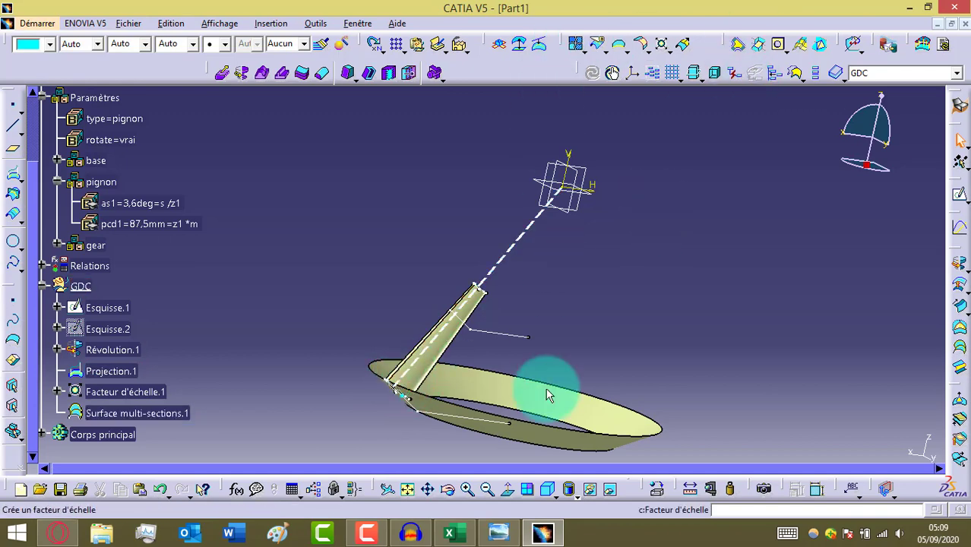
key("Escape")
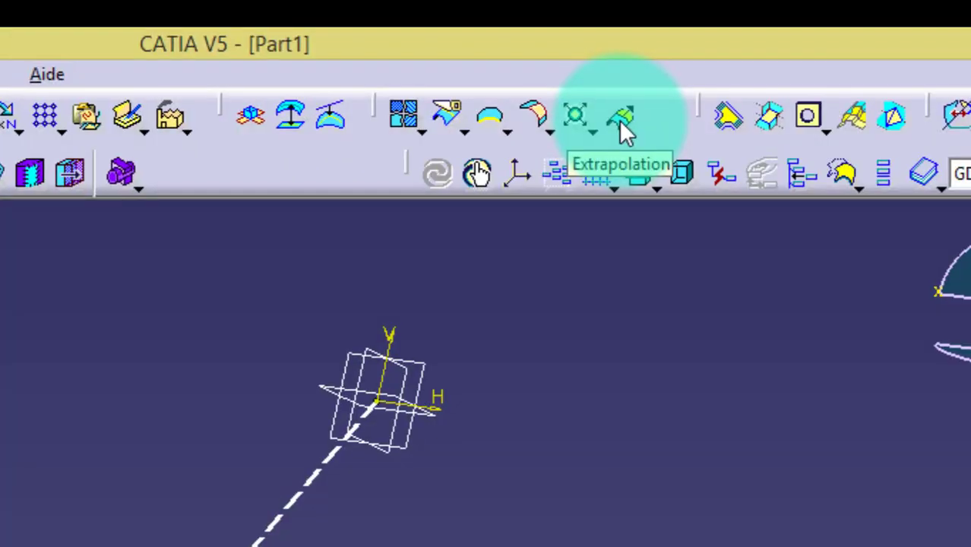
left_click(619, 120)
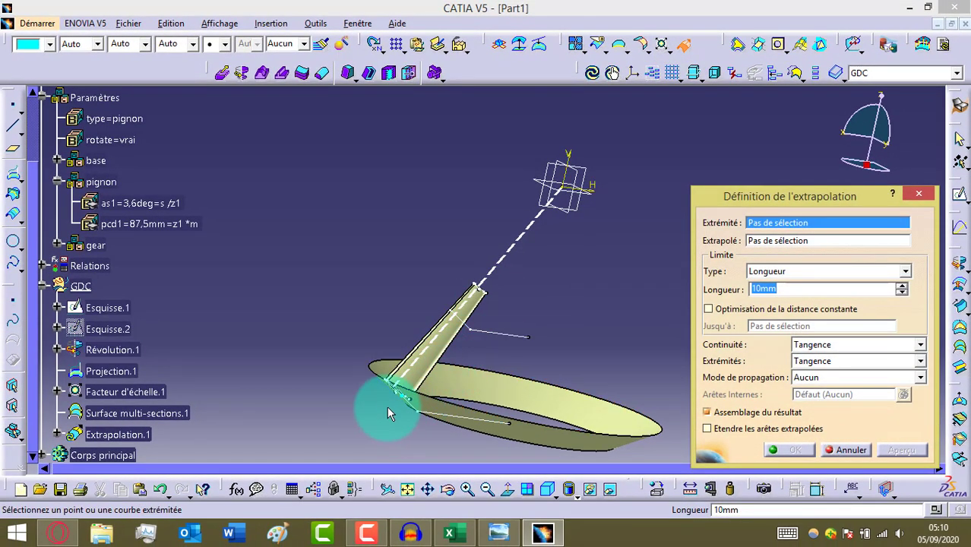
left_click(446, 489)
left_click_drag(363, 444, 443, 361)
left_click(442, 361)
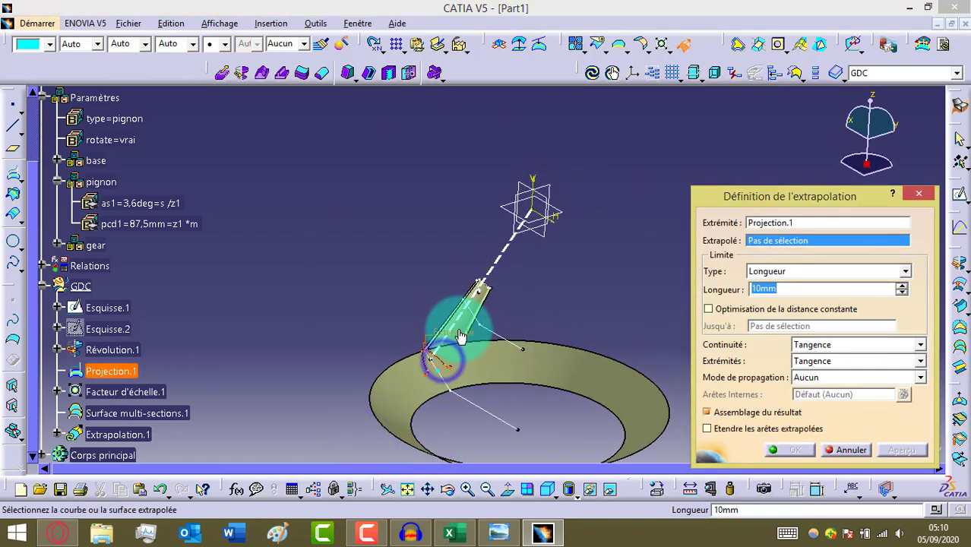
left_click(465, 327)
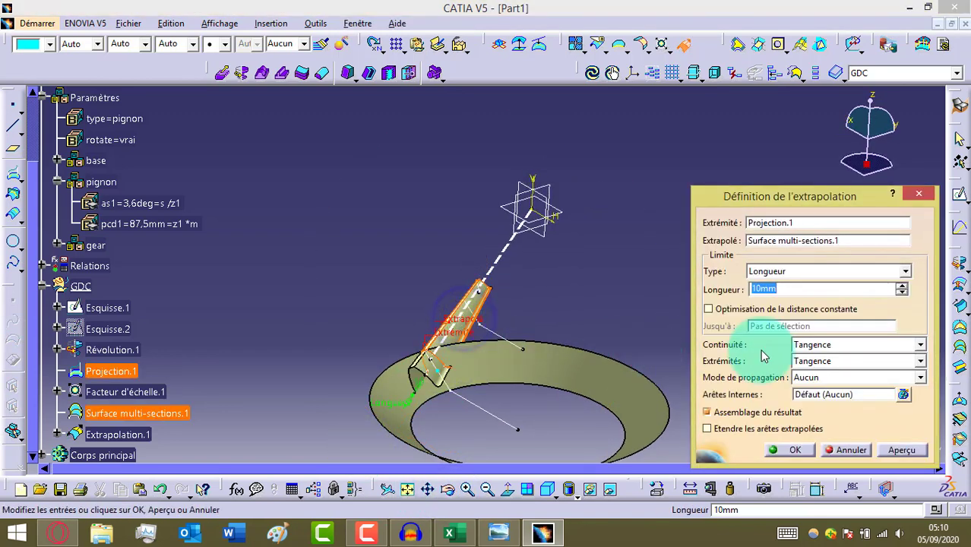
double_click(781, 289)
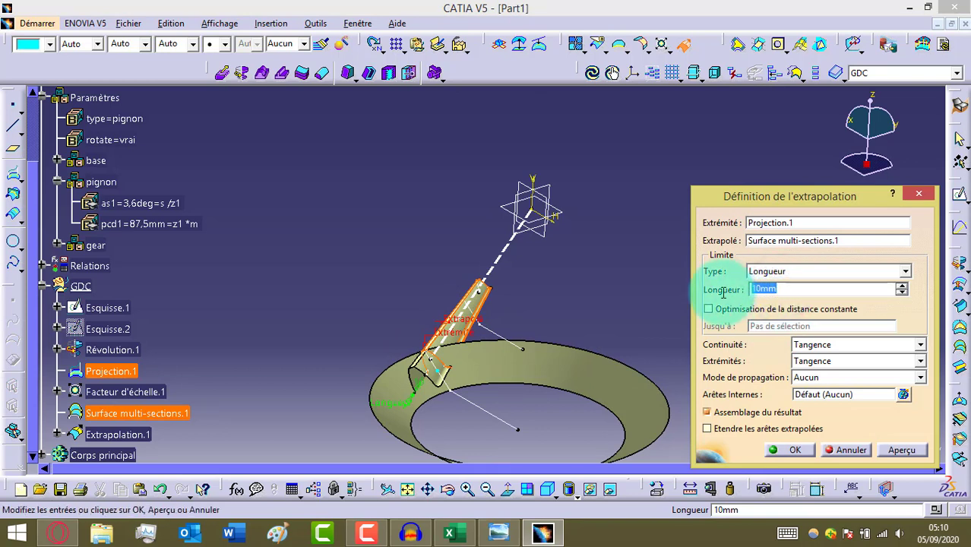
key("Return")
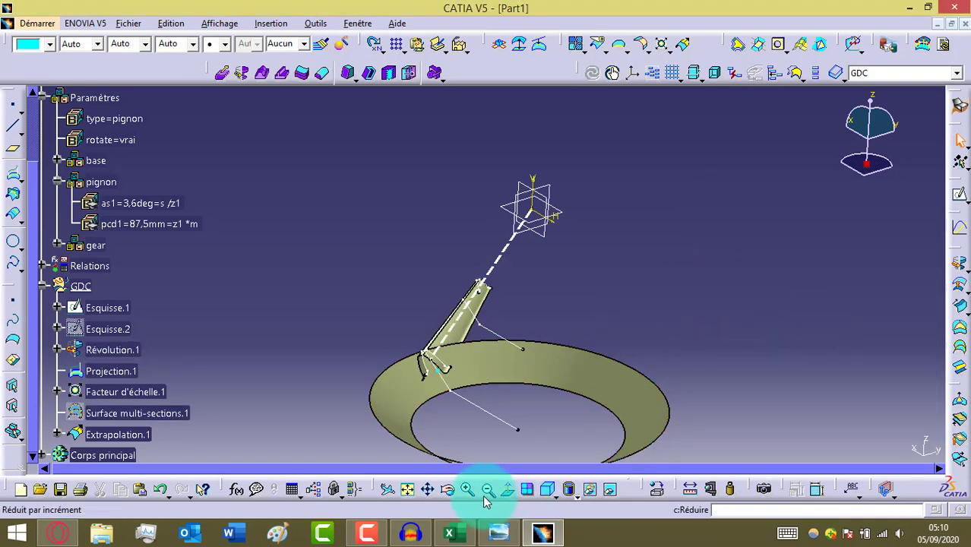
Step: Start a circular pattern of the extrapolated tooth surface in isometric view, with the face of the revolved surface as reference element
left_click(547, 491)
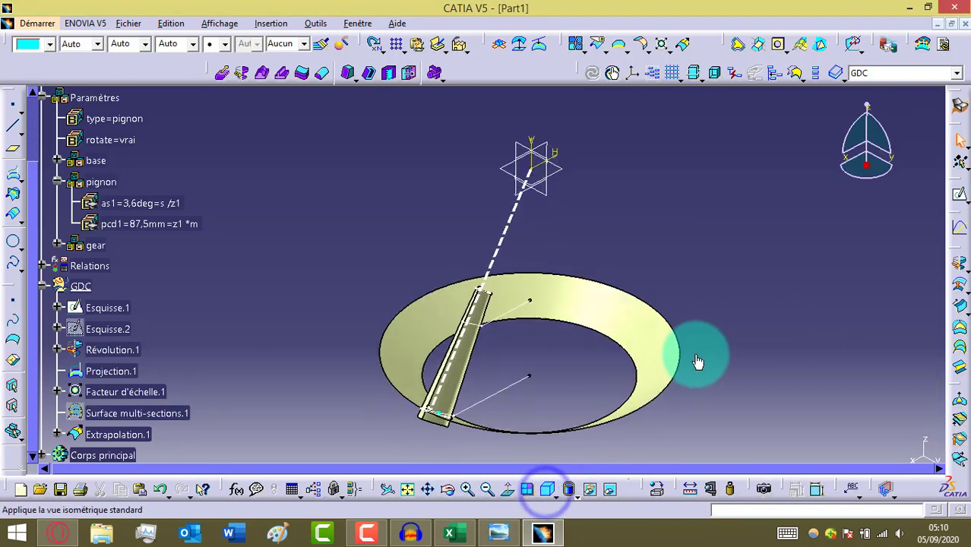
left_click(453, 388)
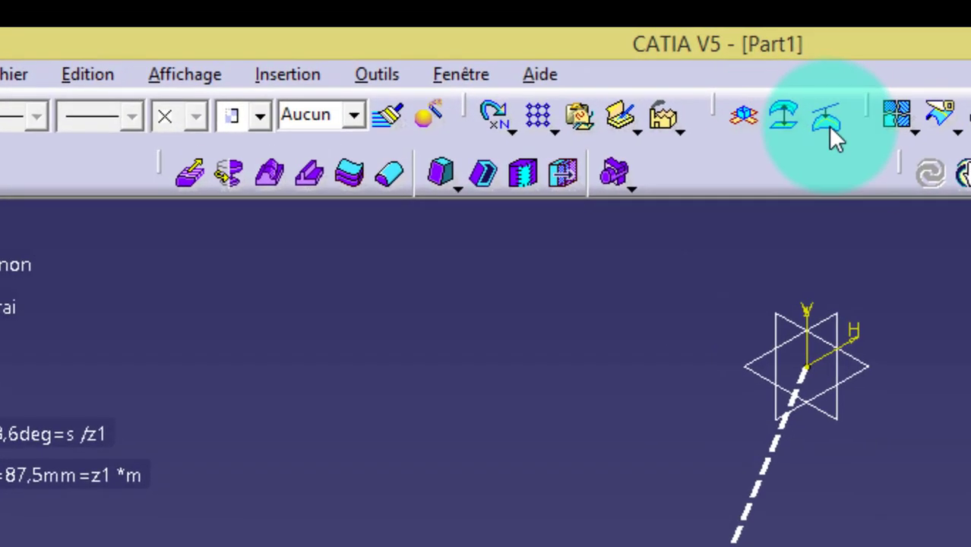
left_click(554, 130)
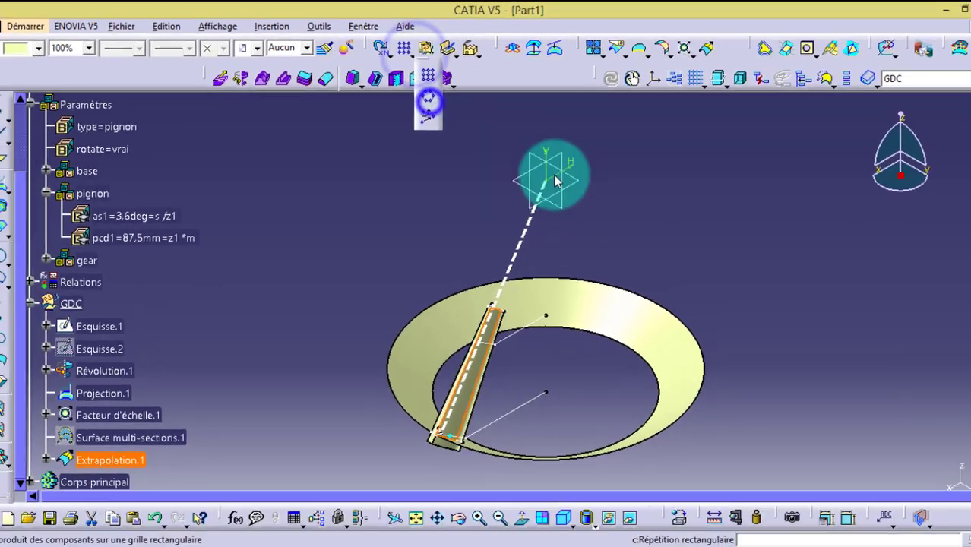
left_click(588, 221)
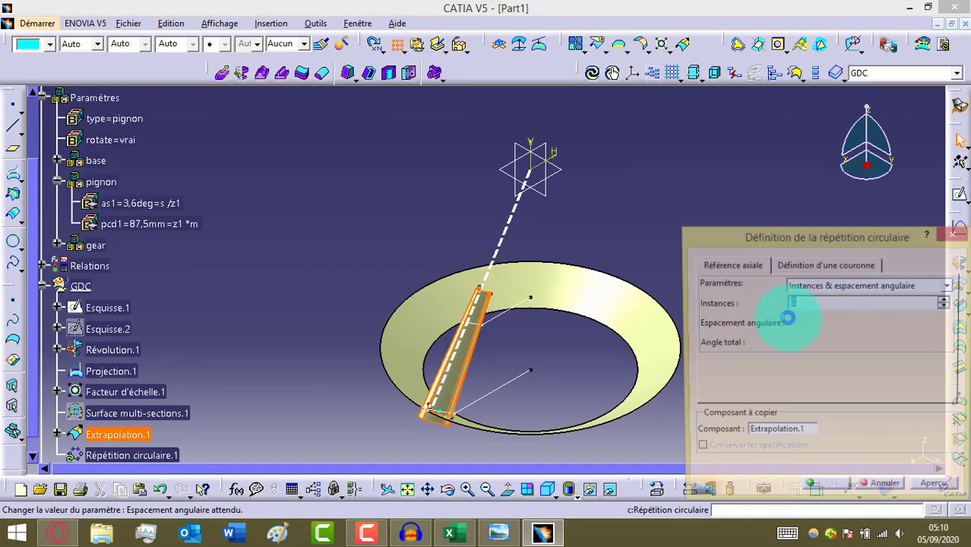
left_click(779, 433)
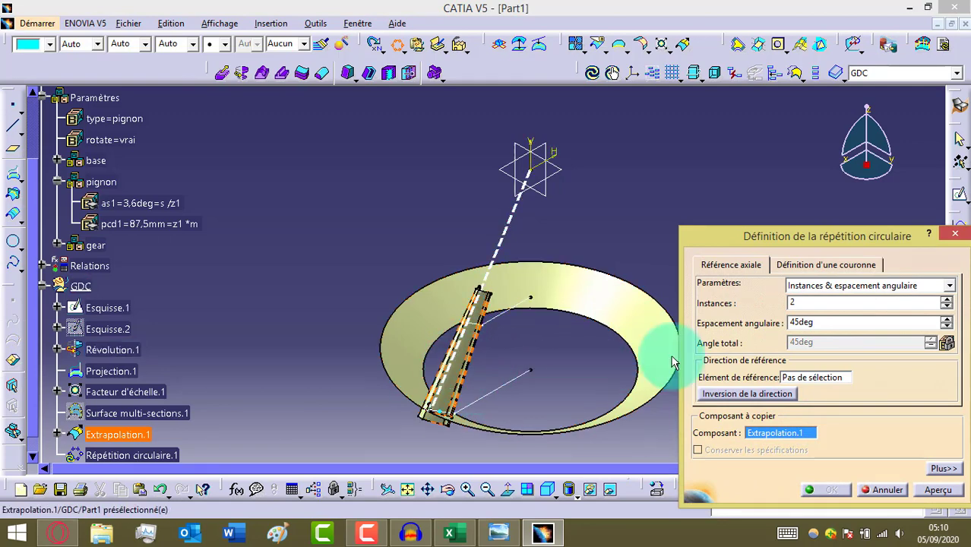
left_click(817, 380)
left_click(616, 307)
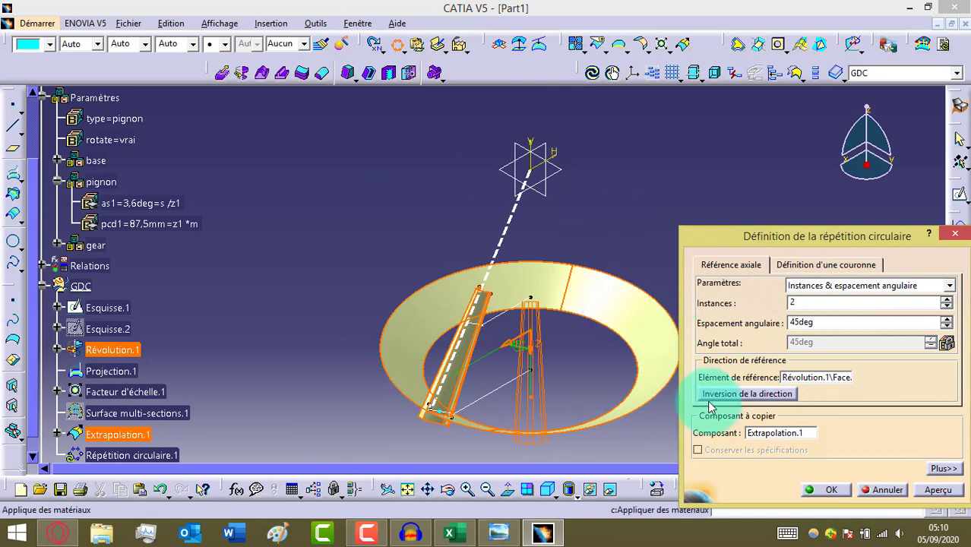
Step: Link the circular pattern's instance count to the base parameter z1 with a formula
double_click(821, 303)
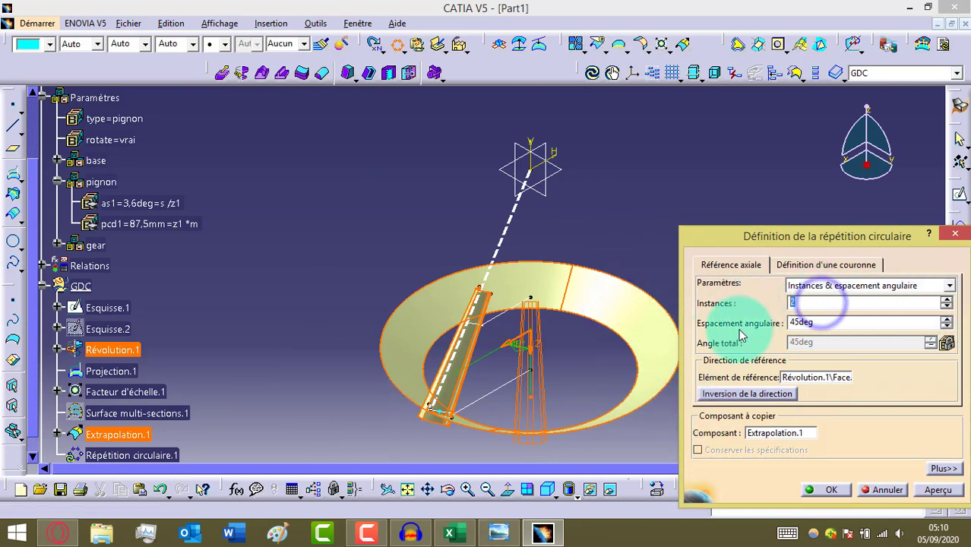
left_click(43, 286)
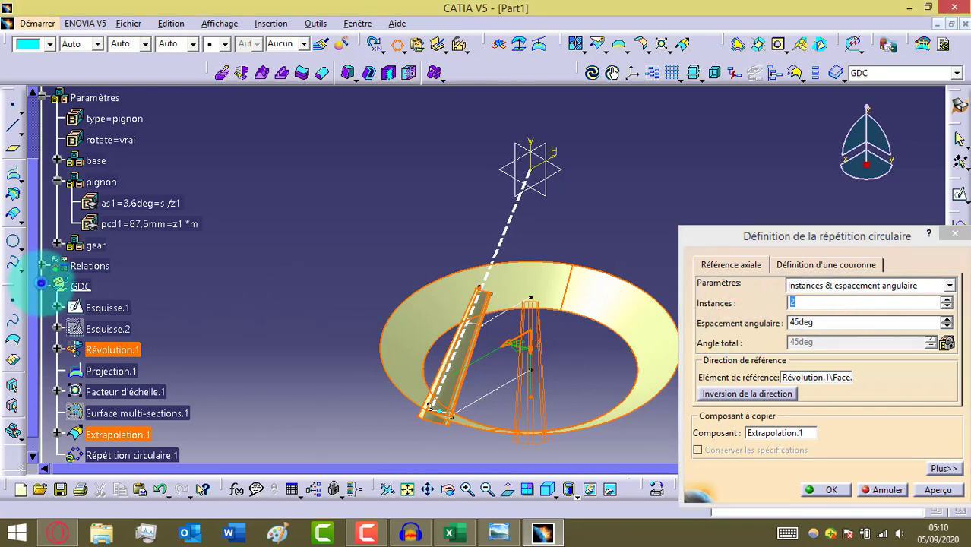
left_click(800, 302)
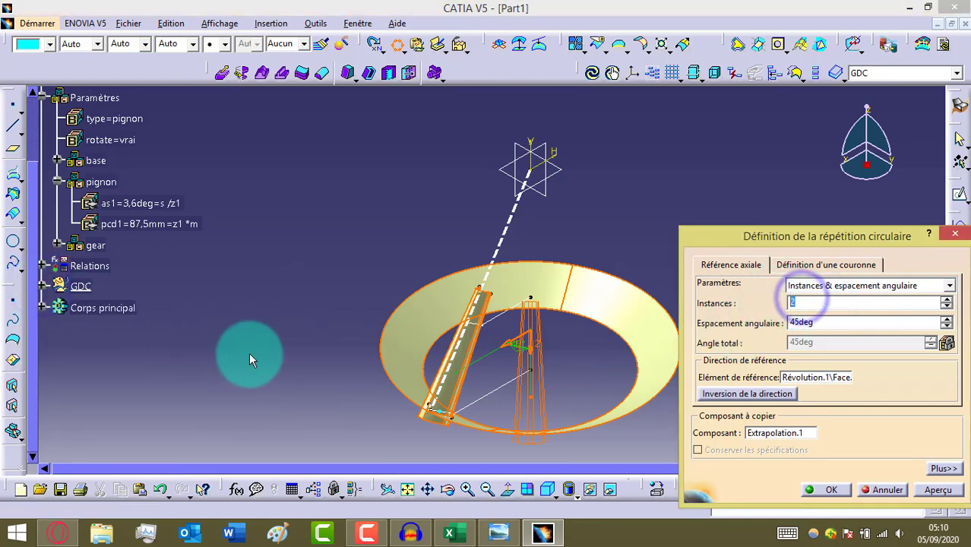
left_click(57, 183)
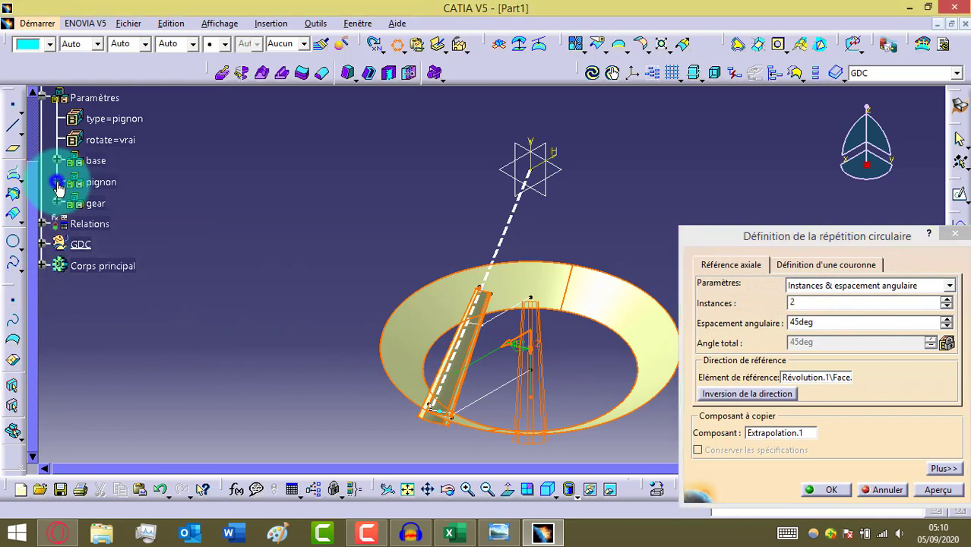
left_click(57, 160)
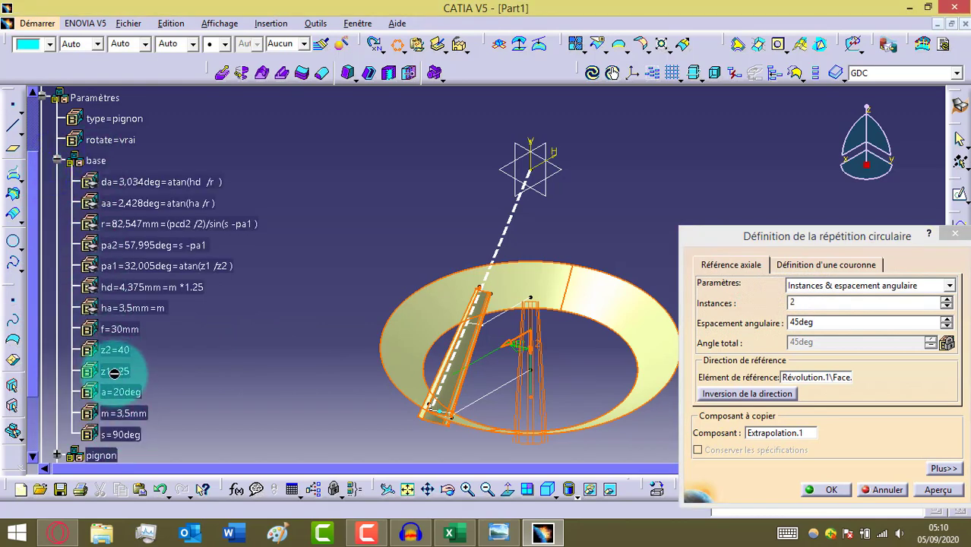
right_click(805, 303)
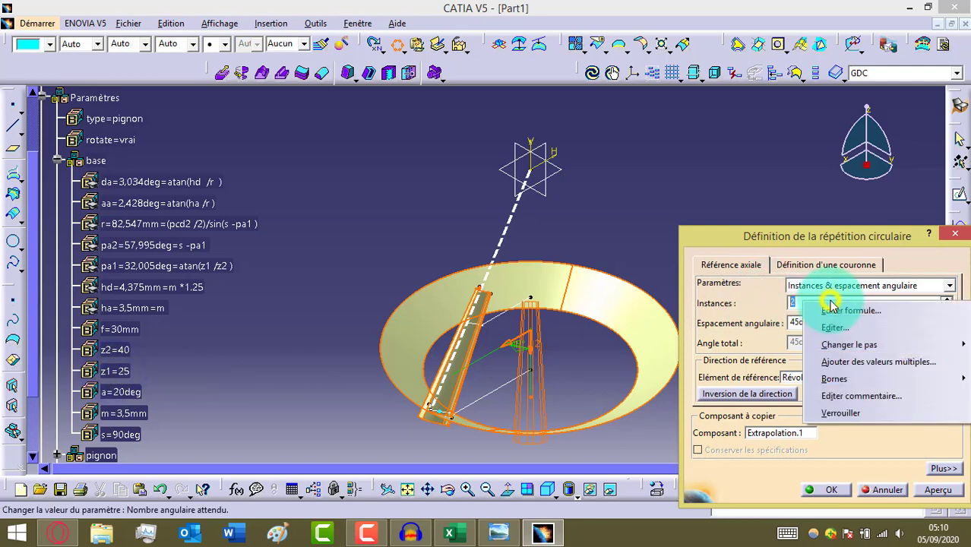
left_click(843, 311)
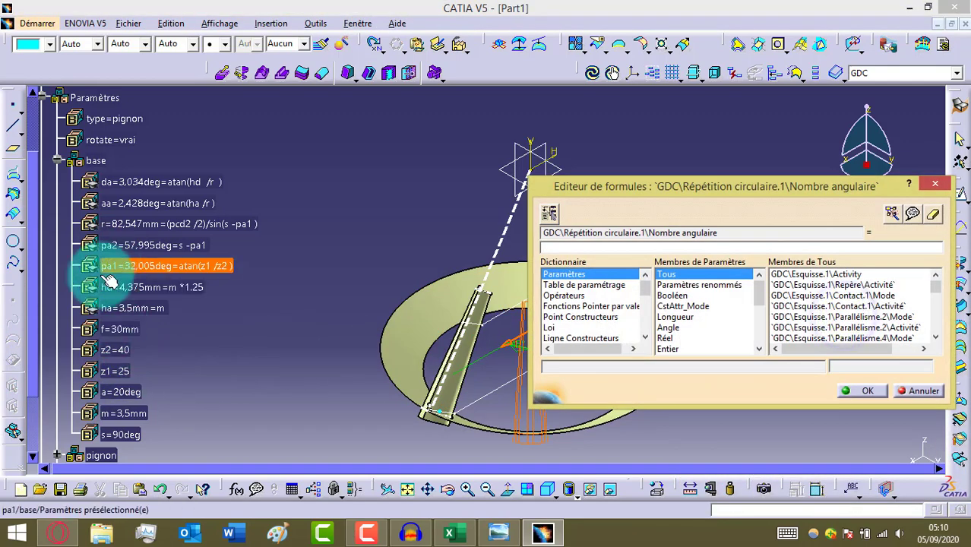
left_click(120, 372)
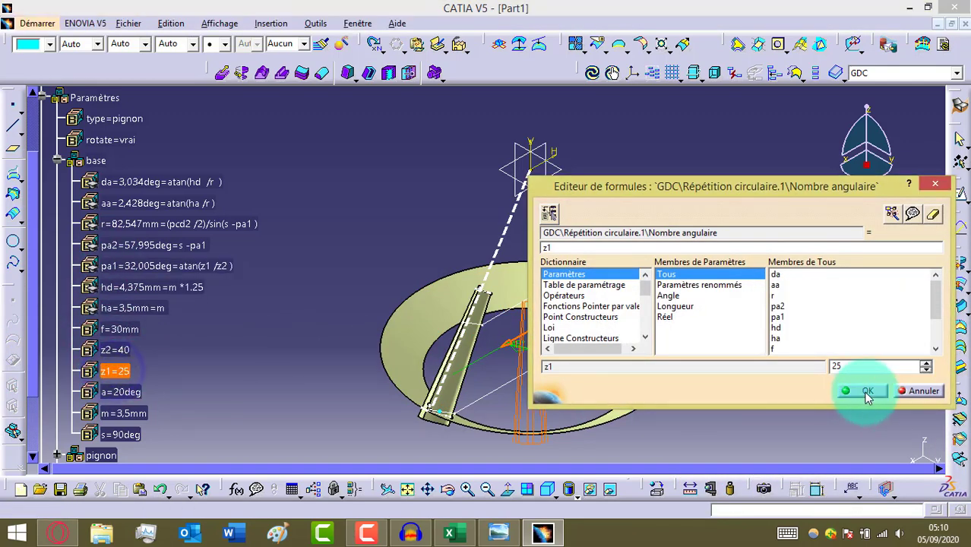
left_click(864, 391)
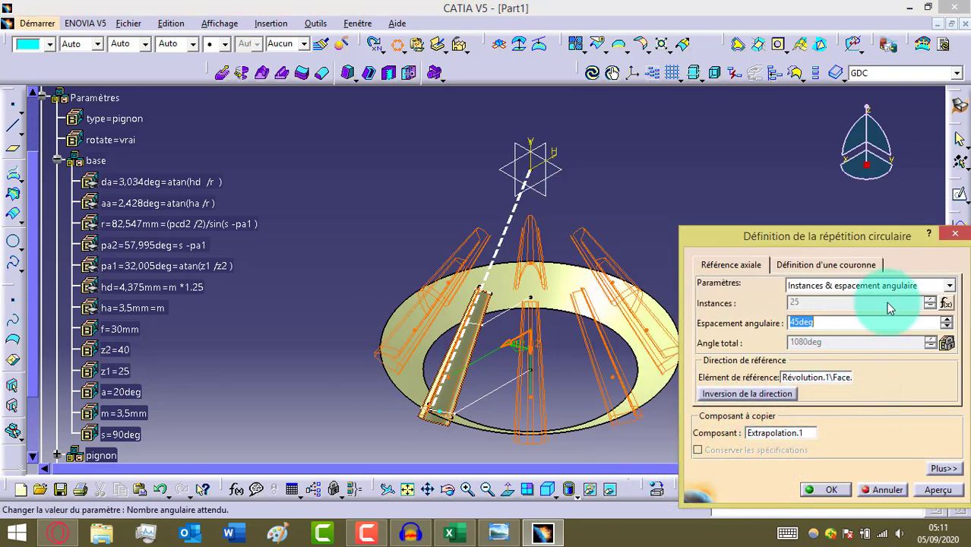
Step: Set the circular pattern to a complete crown (Couronne entière) and create it
left_click(949, 285)
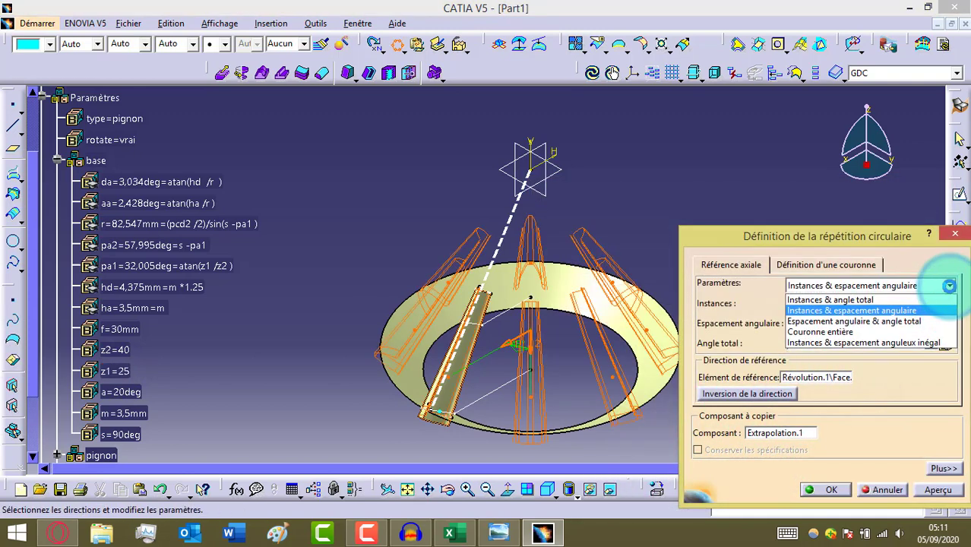
left_click(900, 331)
left_click(818, 489)
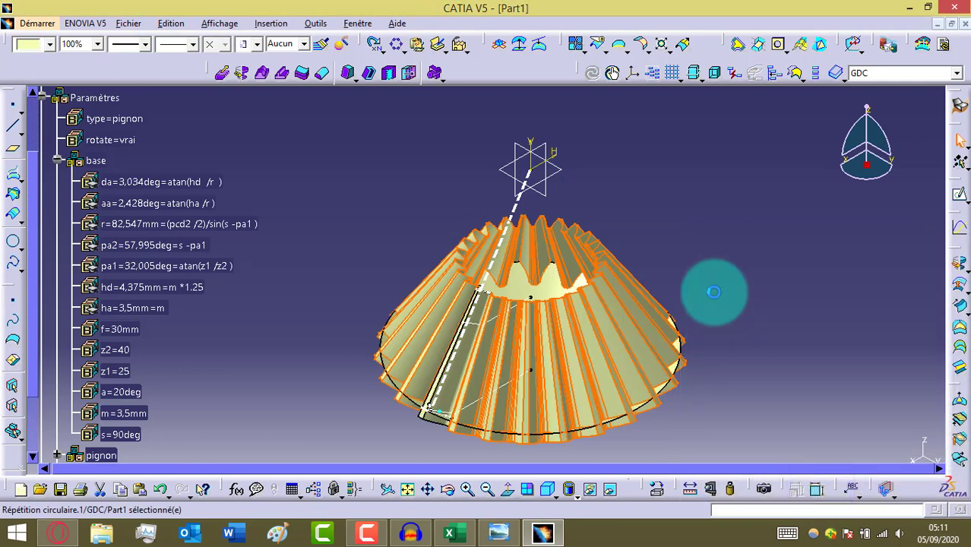
left_click(716, 233)
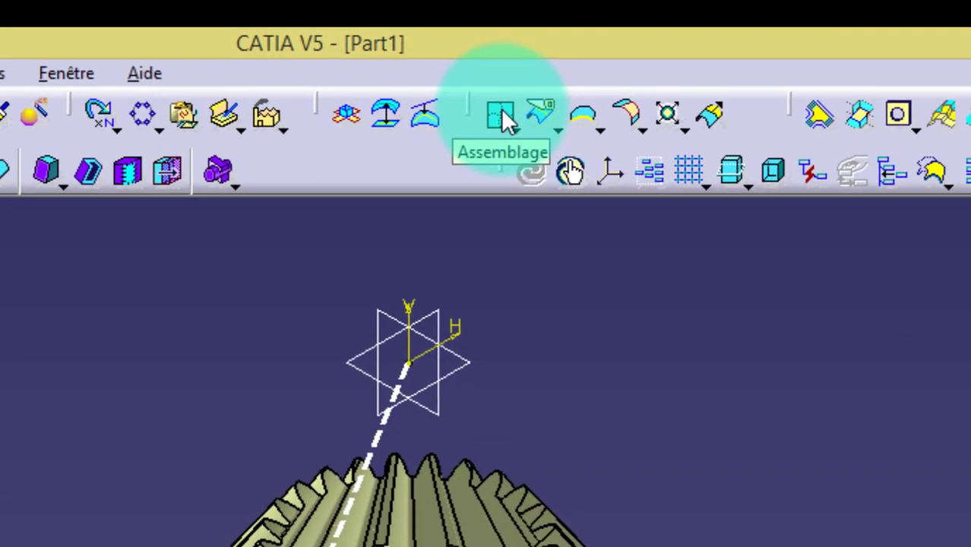
Step: Join Répétition circulaire.1 and Extrapolation.1 into one surface, then hide the revolved surface
left_click(576, 44)
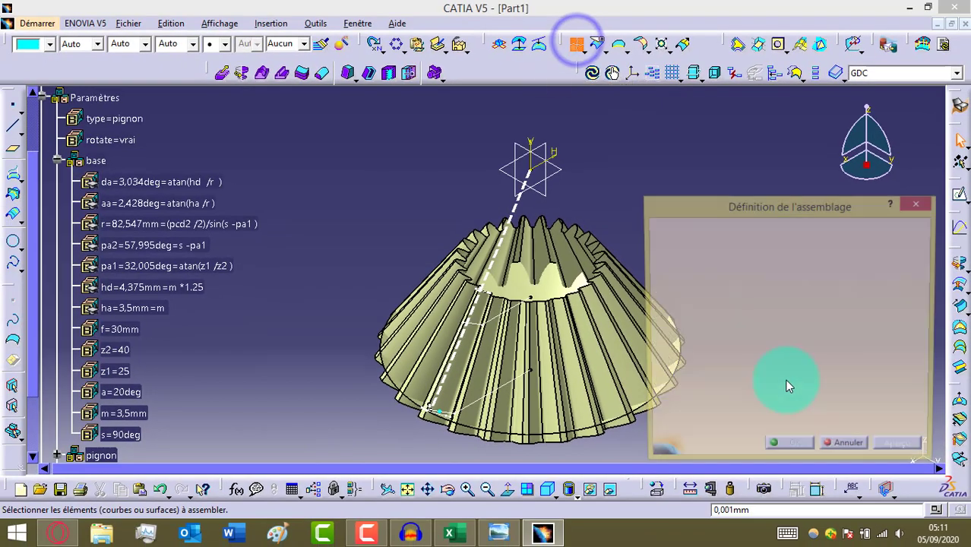
left_click(598, 349)
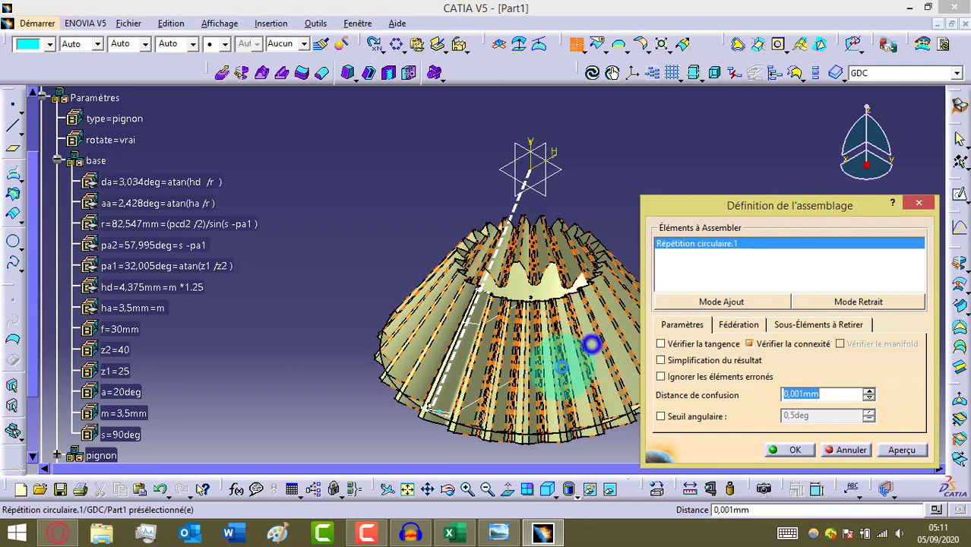
left_click(454, 396)
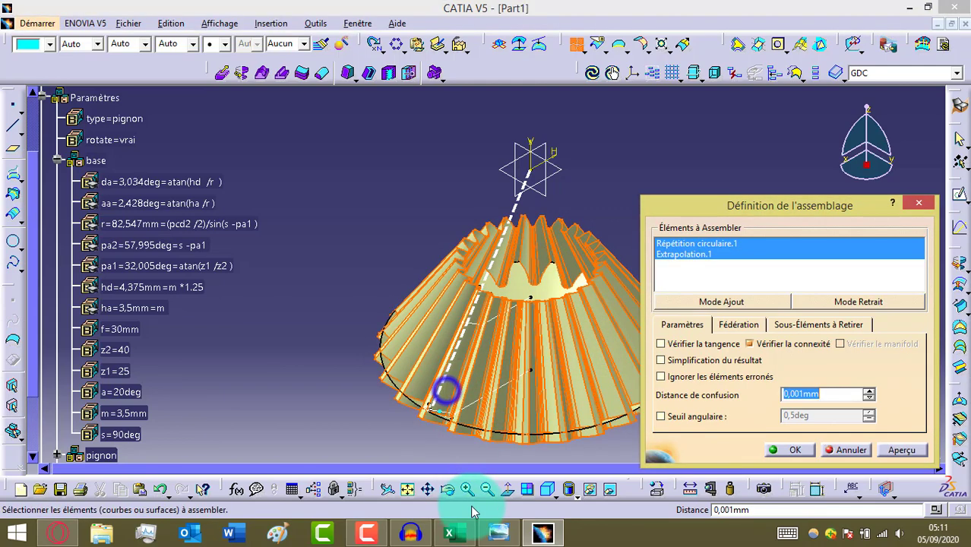
left_click(792, 451)
left_click(689, 489)
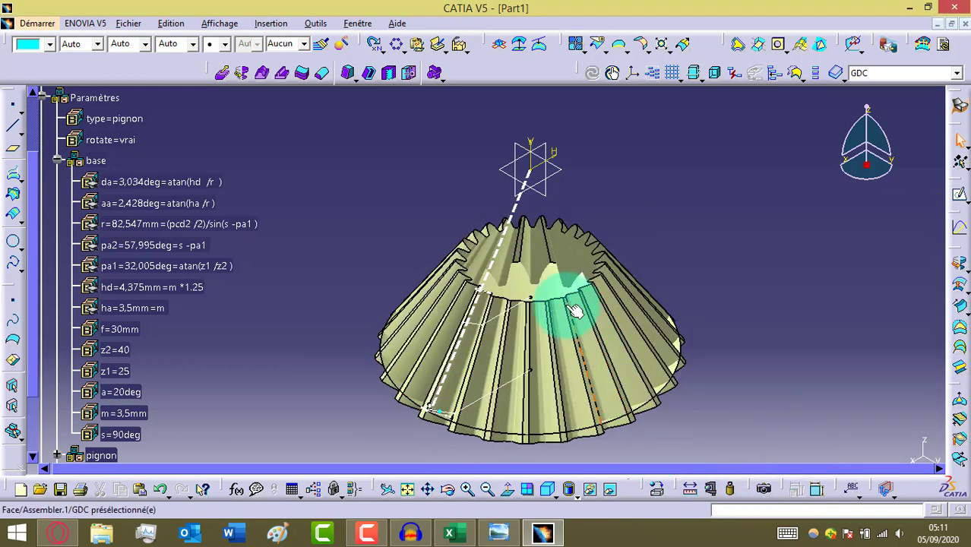
right_click(531, 289)
left_click(551, 269)
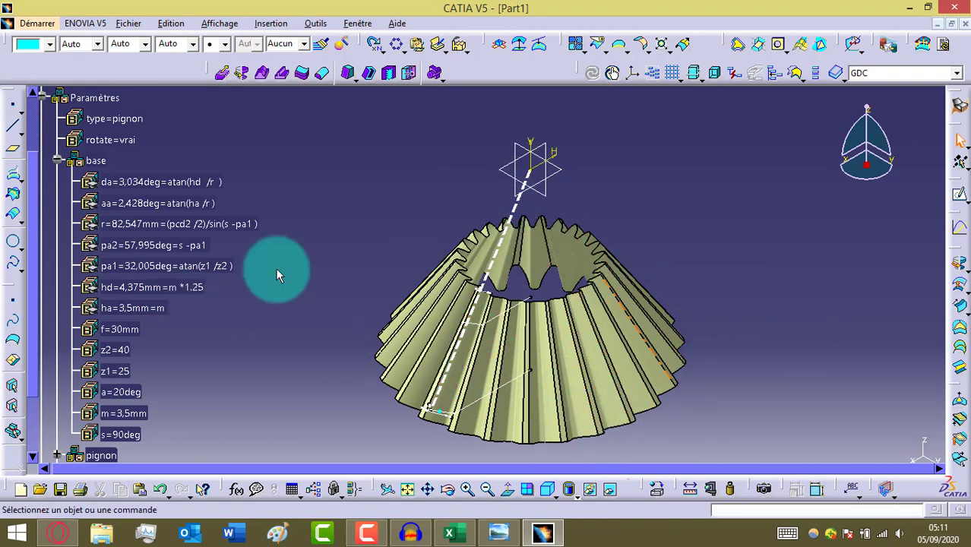
Step: Switch to the Part Design workbench and define Corps principal as the work object
left_click(37, 23)
mouse_move(50, 62)
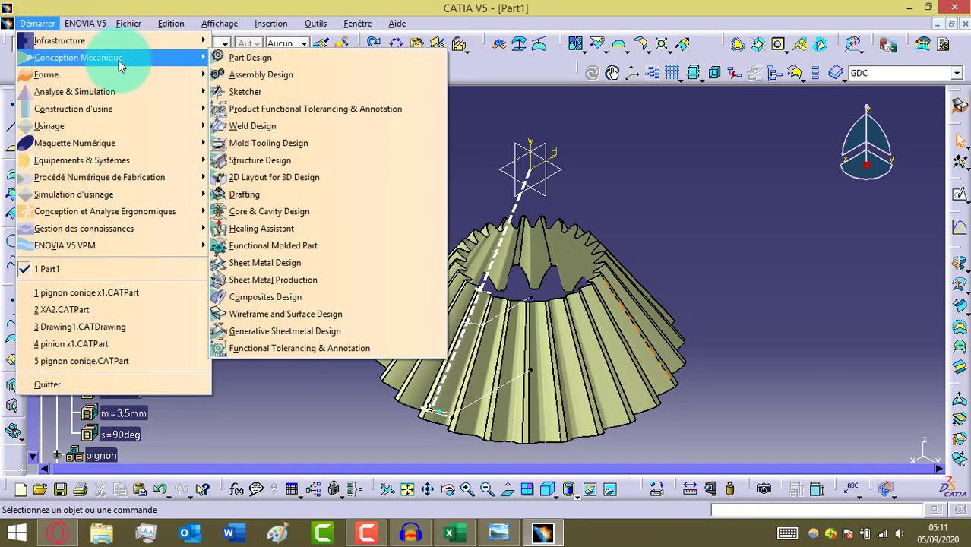
left_click(299, 59)
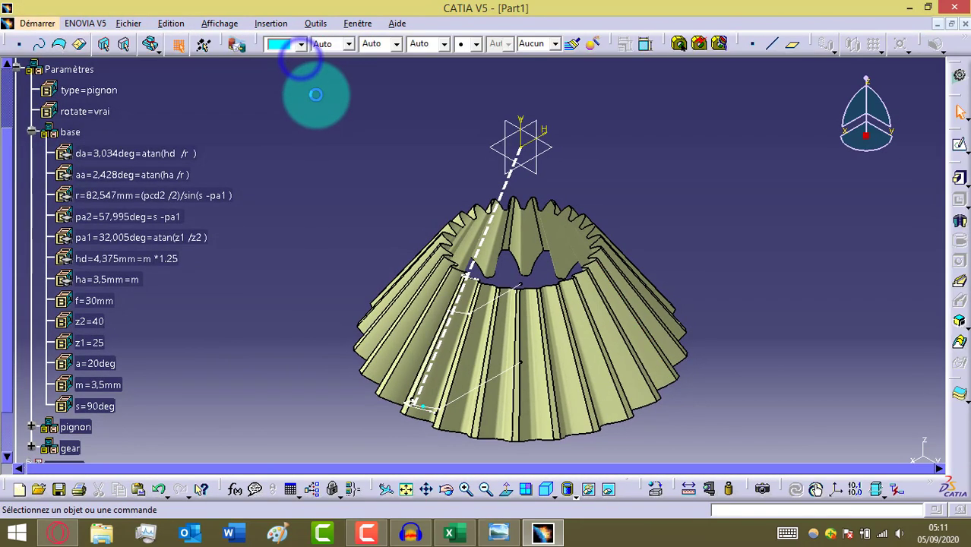
left_click(32, 130)
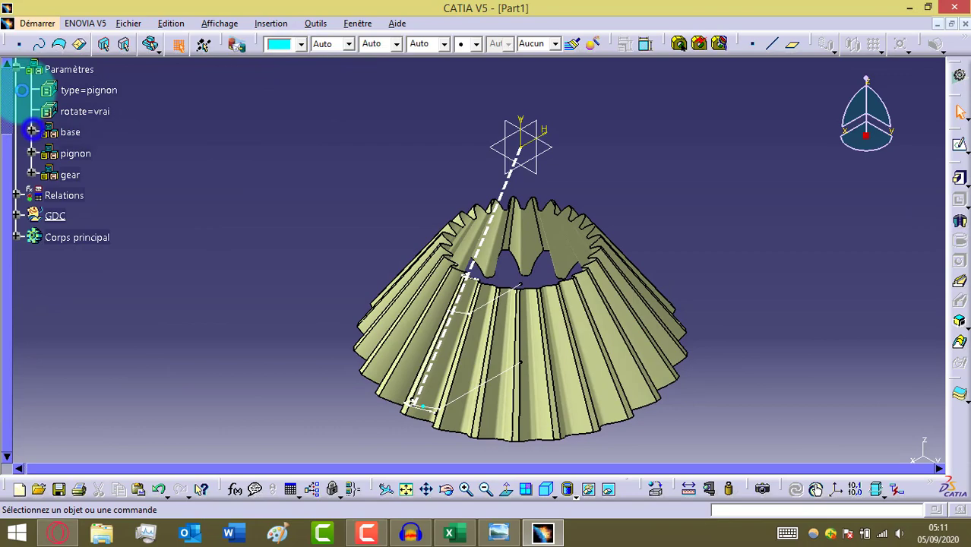
left_click(17, 70)
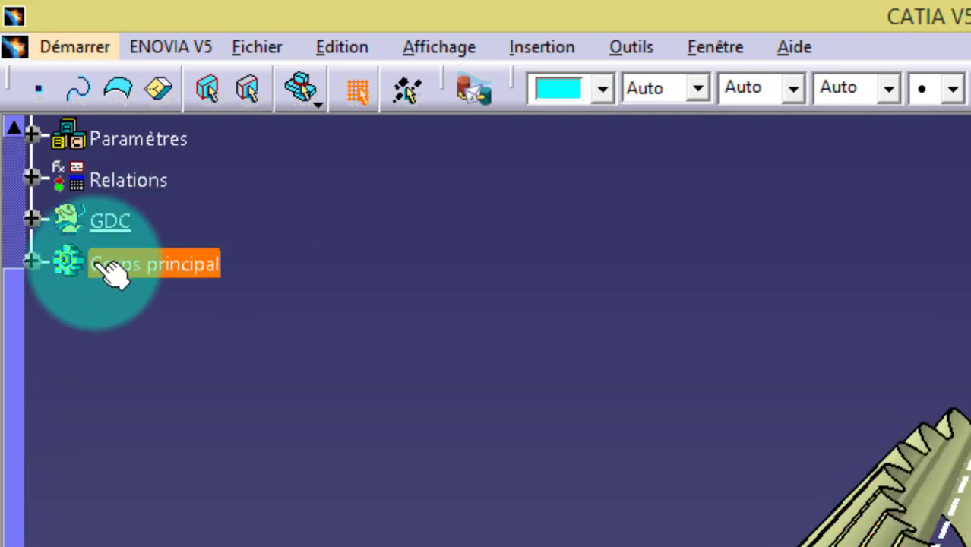
right_click(210, 263)
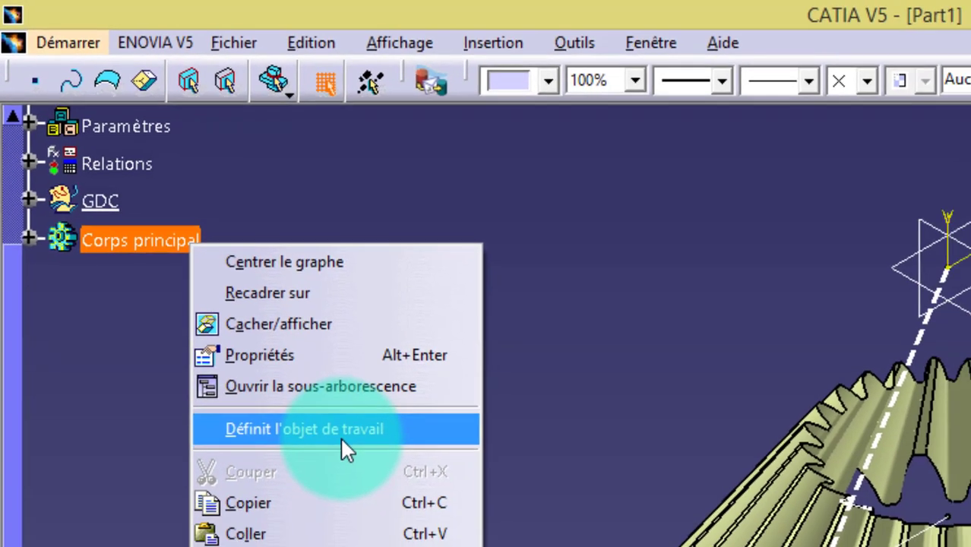
left_click(354, 474)
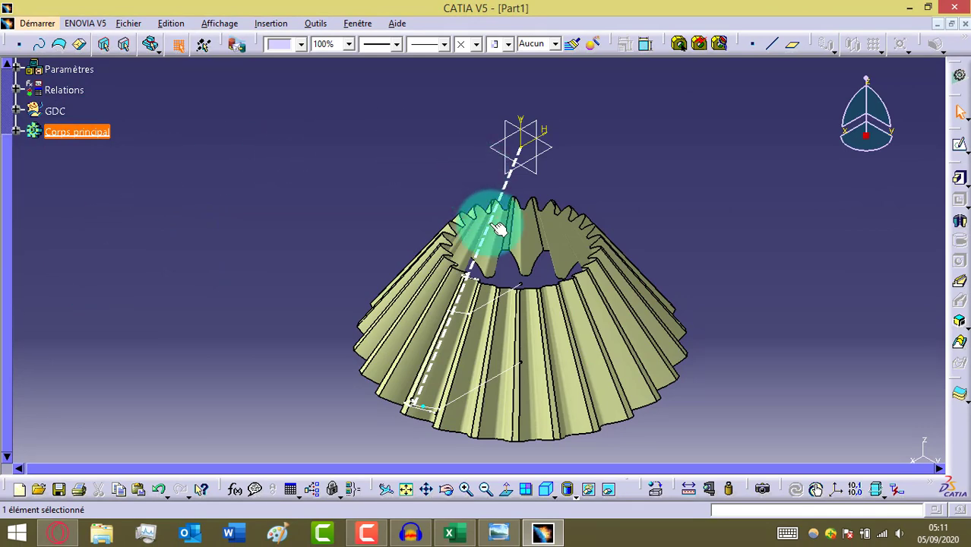
Step: Hide the dashed line, and create a 360° solid revolution of Esquisse.1 about the vertical axis
right_click(509, 204)
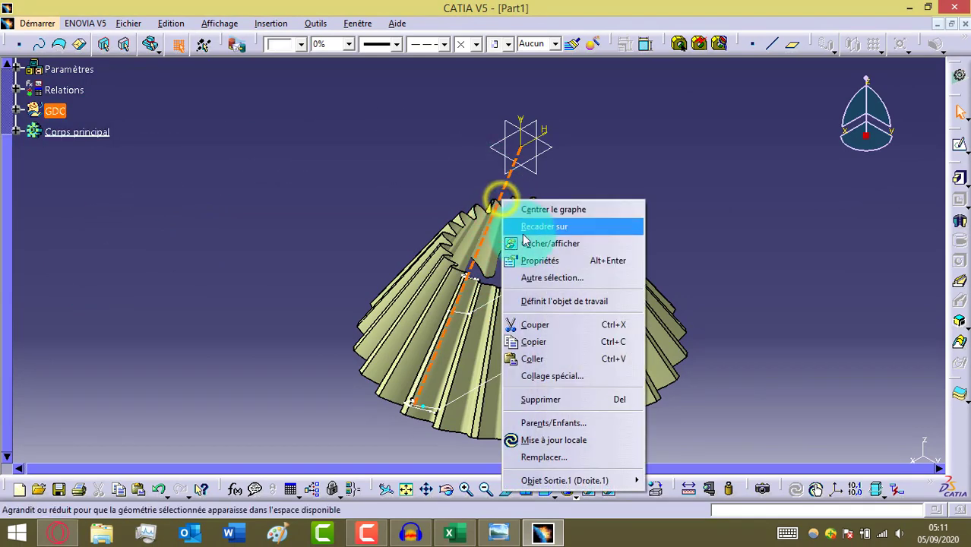
left_click(525, 241)
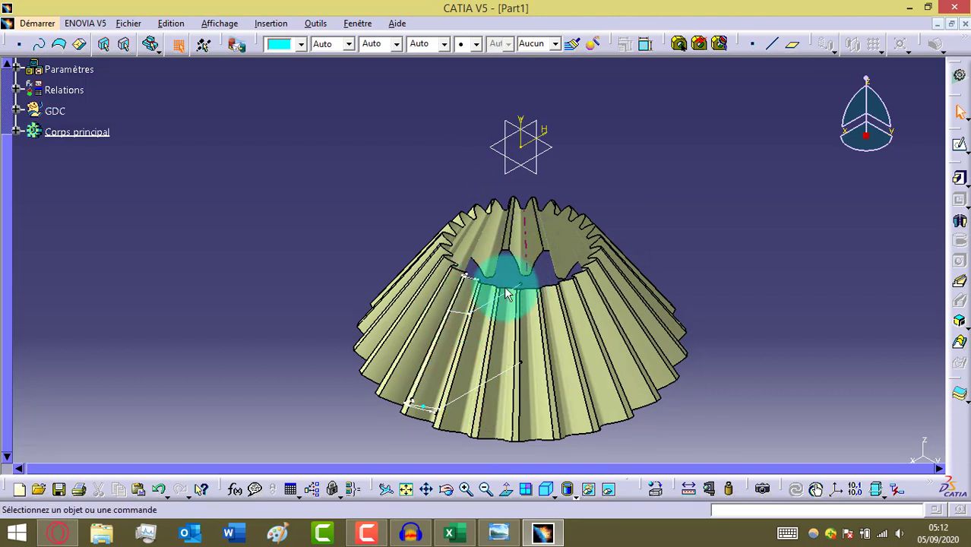
left_click(957, 225)
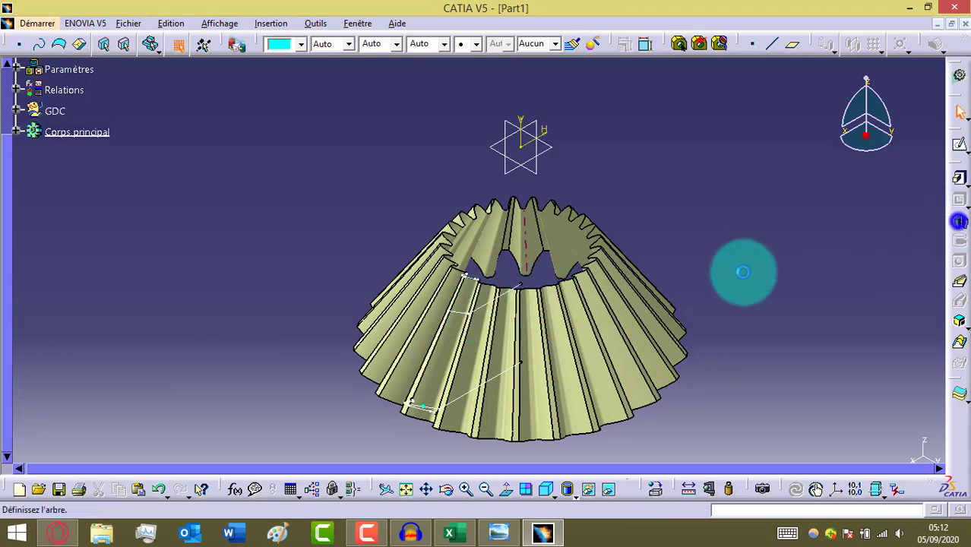
left_click(515, 288)
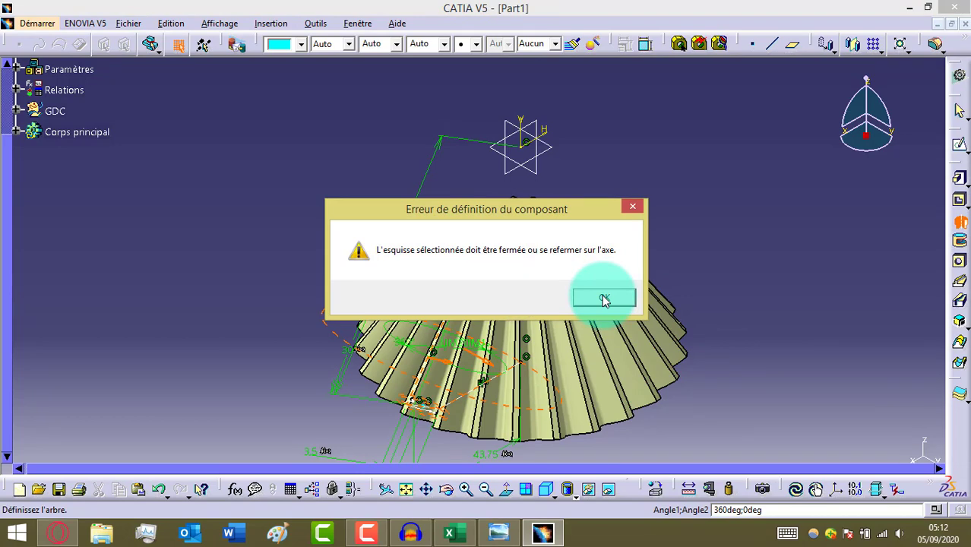
left_click(603, 299)
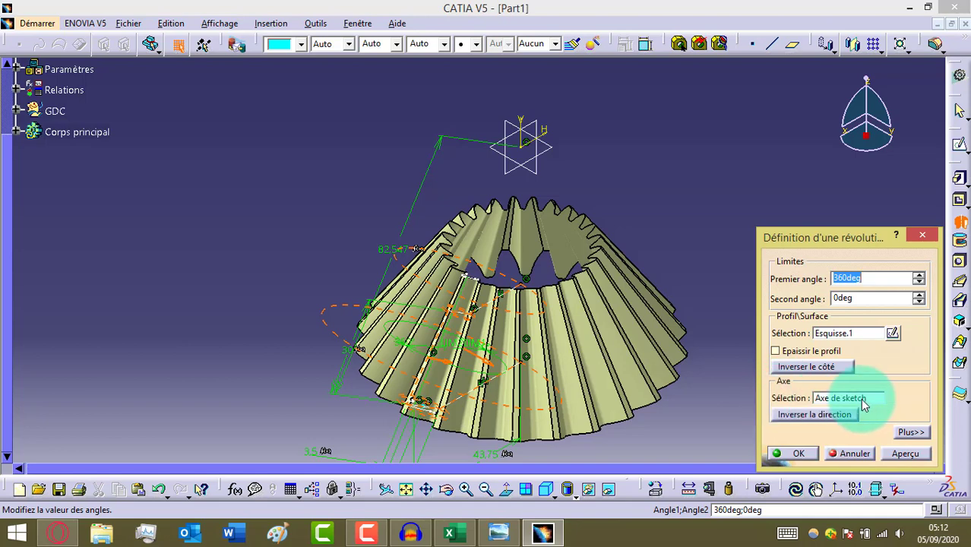
left_click(852, 398)
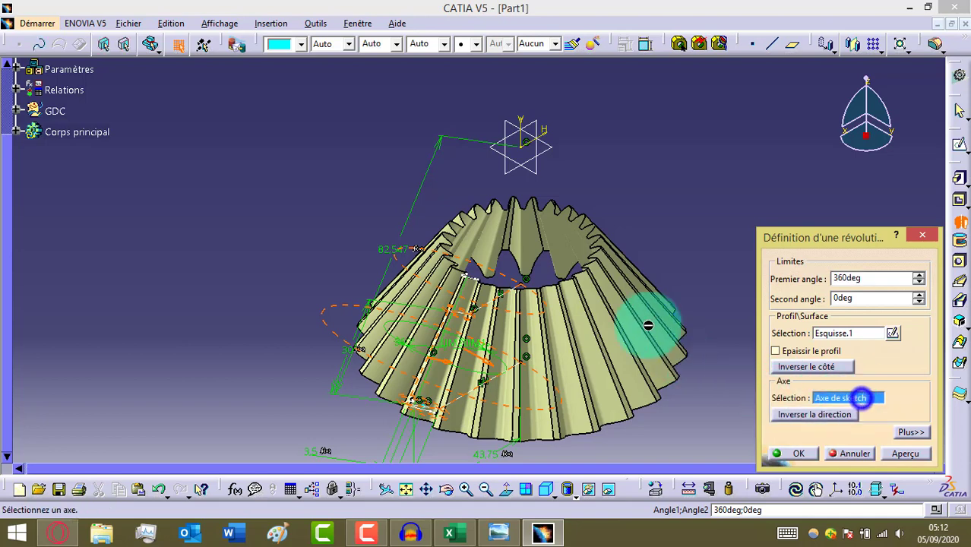
left_click(526, 142)
left_click(803, 454)
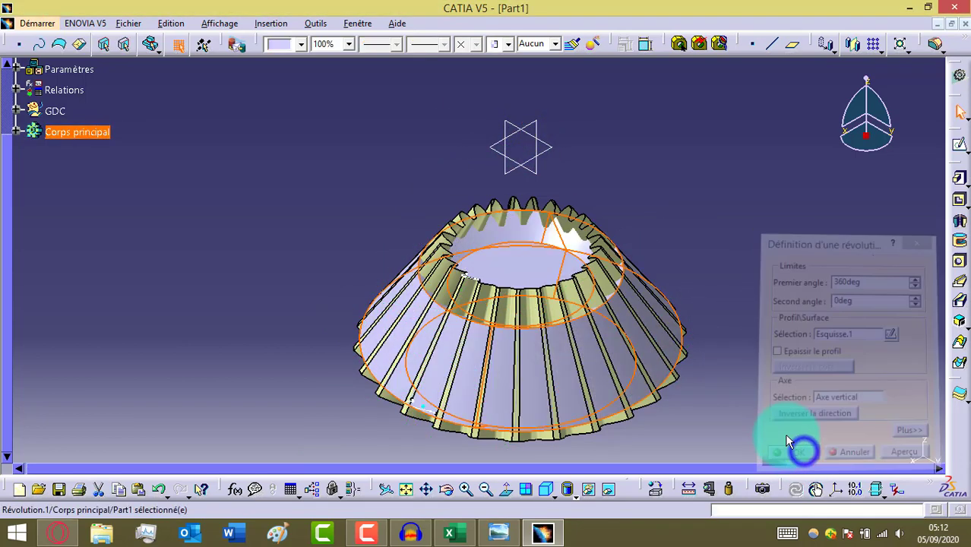
left_click(767, 301)
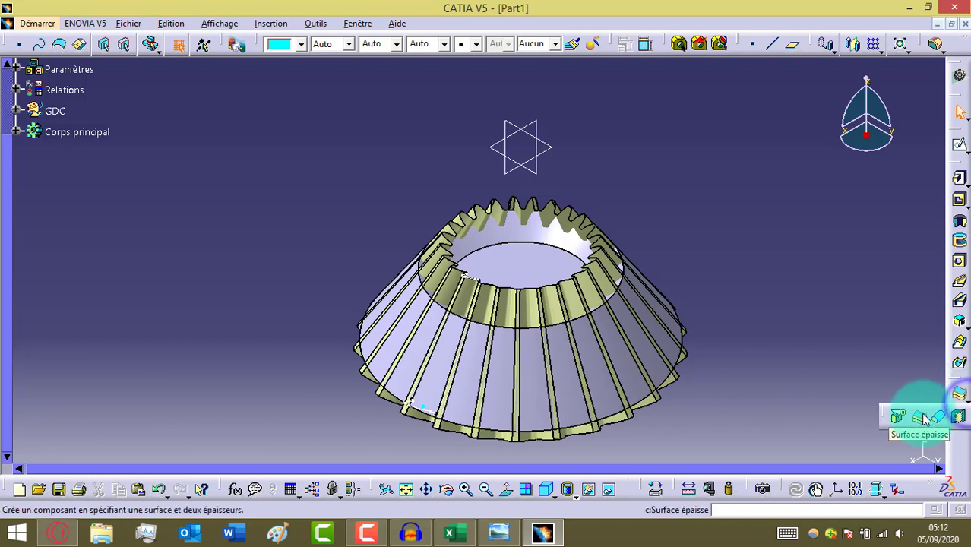
Step: Split the solid with Assembler.1, flipping the direction to keep the inner side, and hide the joined surface
left_click(898, 418)
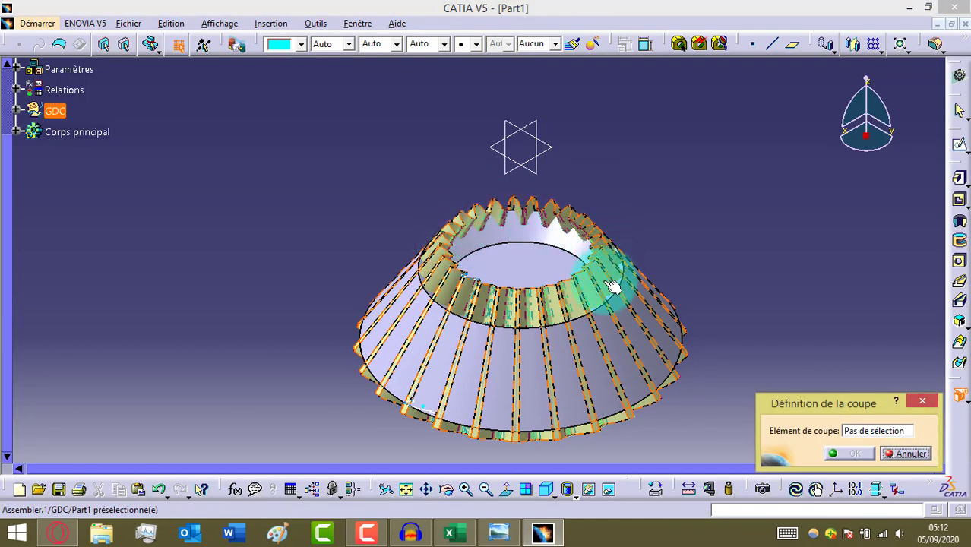
left_click(610, 281)
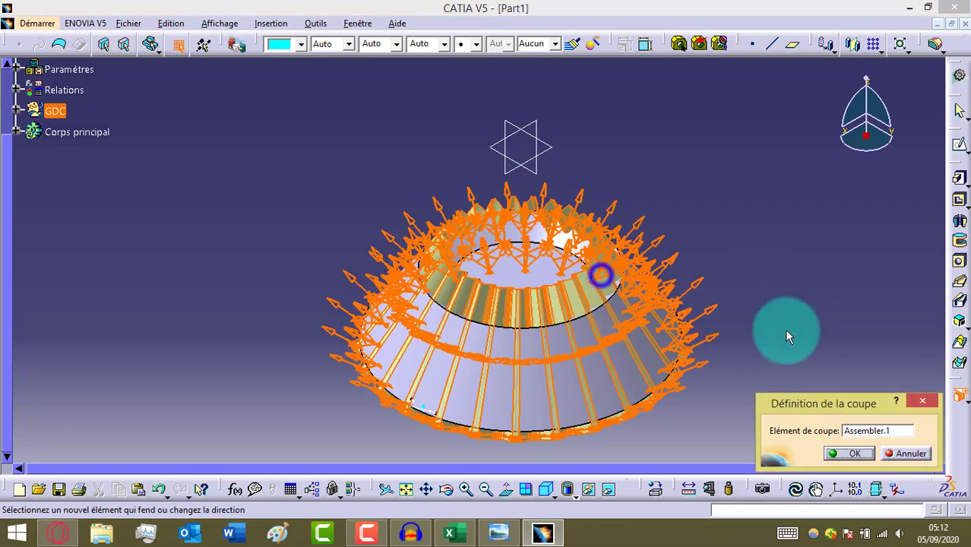
left_click(714, 309)
left_click(846, 453)
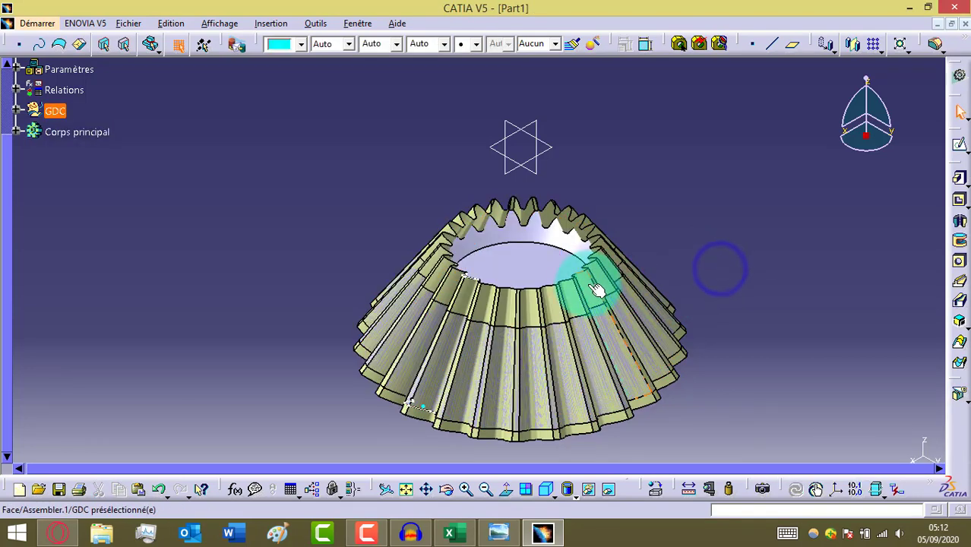
right_click(590, 288)
left_click(607, 271)
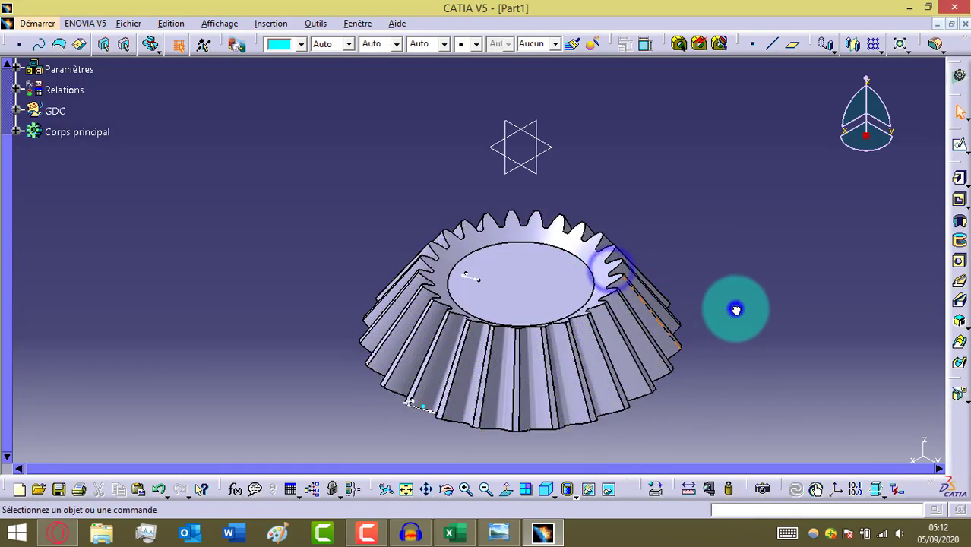
Step: Hide the leftover construction curves on the gear's upper face and lower tooth edge, together with the remaining point
right_click(477, 280)
left_click(500, 272)
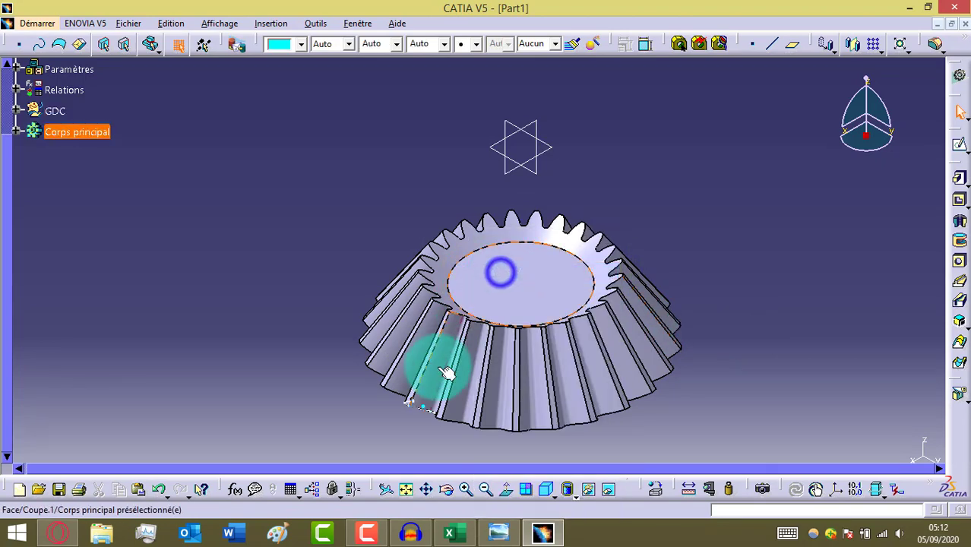
right_click(419, 410)
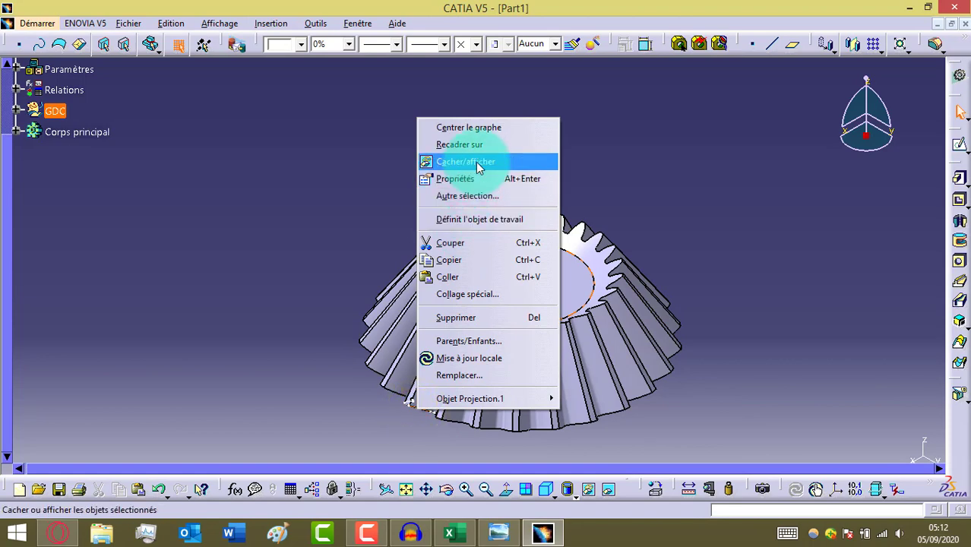
left_click(474, 162)
right_click(422, 408)
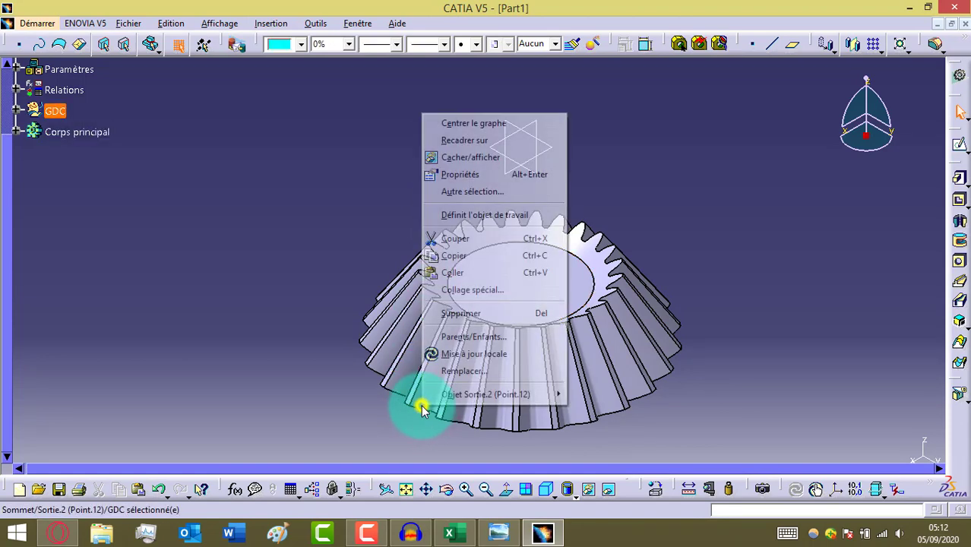
left_click(484, 161)
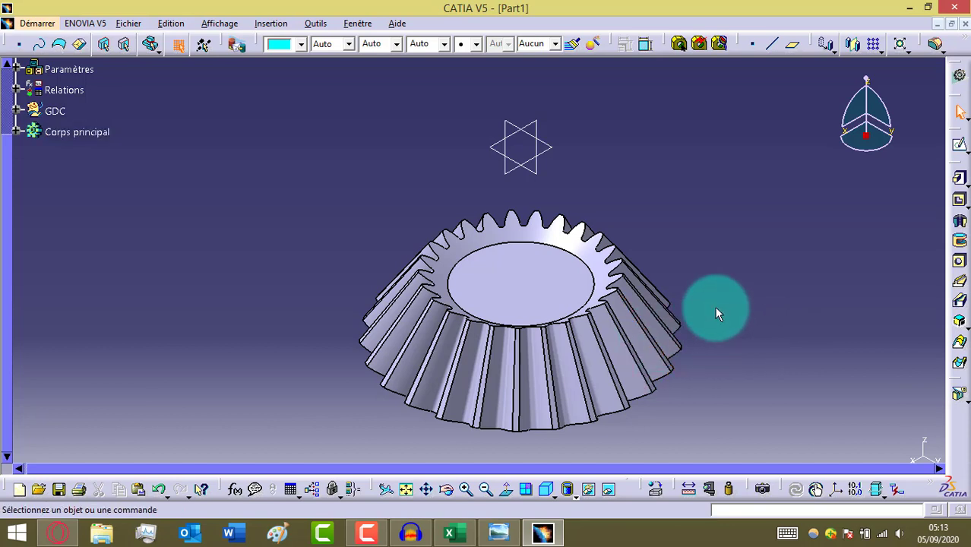
Step: Start a Rotation of the gear solid in Axe-Angle mode, using the hidden sketch's vertical axis as the rotation axis
scroll(138, 169, "down", 2)
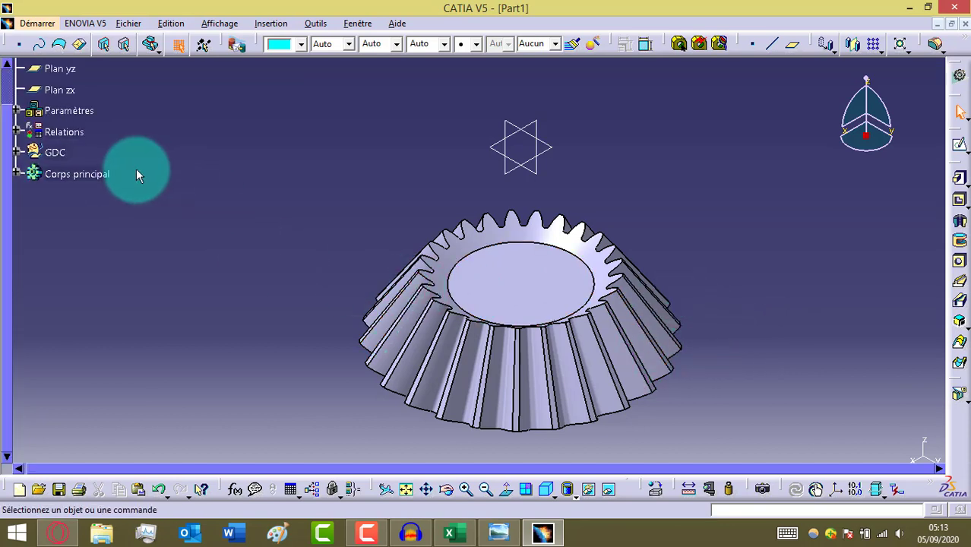
scroll(136, 169, "up", 1)
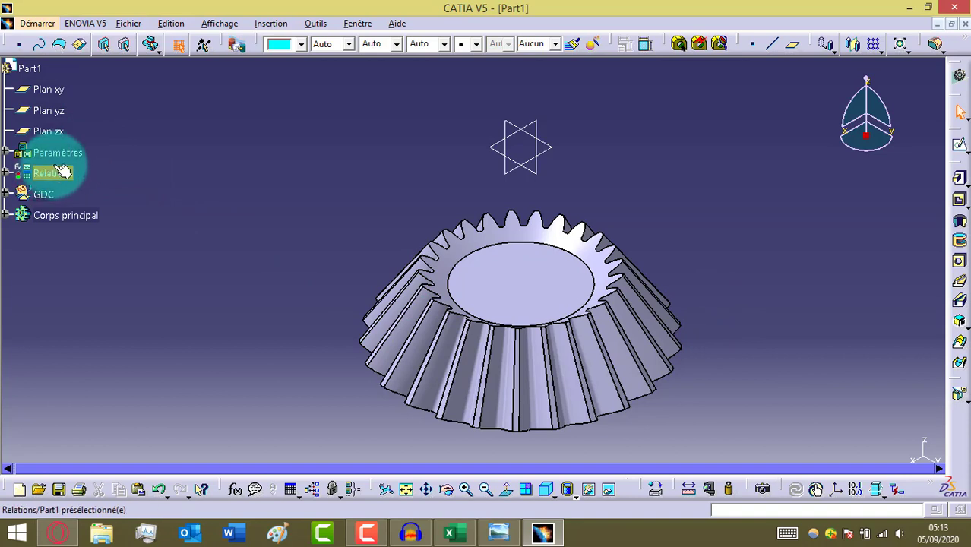
left_click(418, 143)
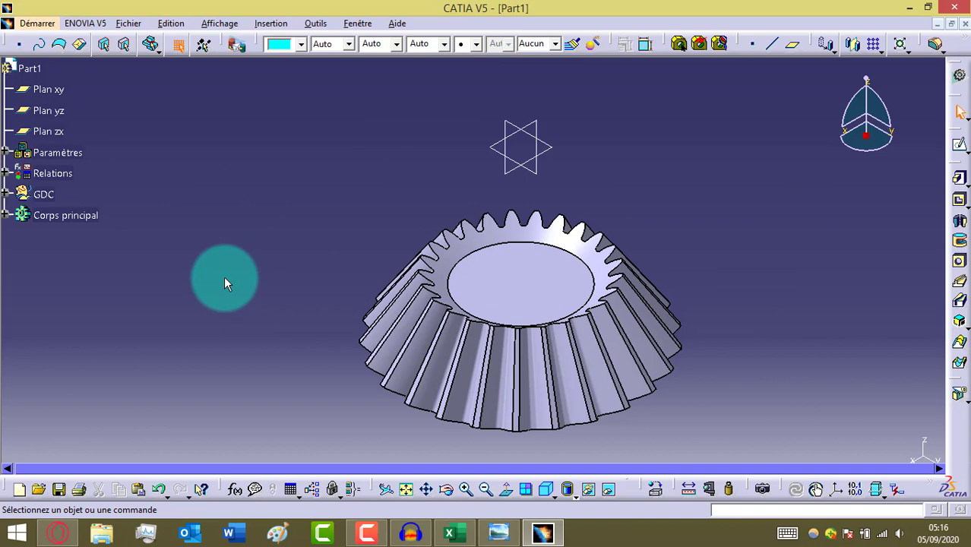
left_click(5, 215)
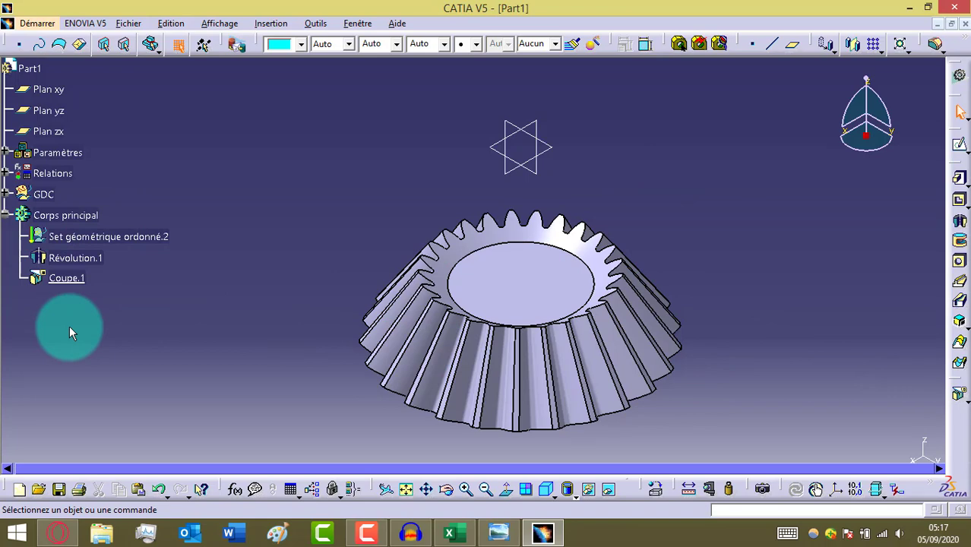
left_click(5, 152)
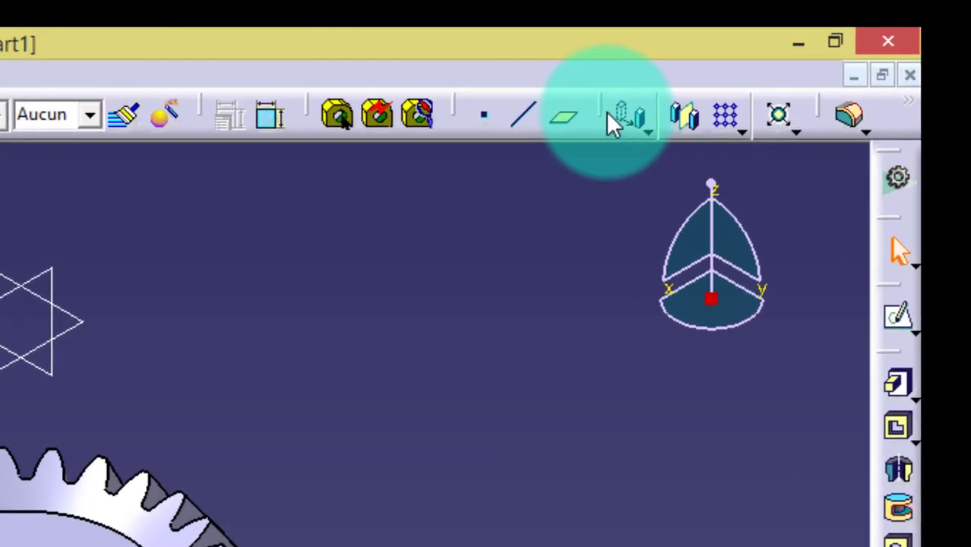
left_click_drag(600, 111, 497, 338)
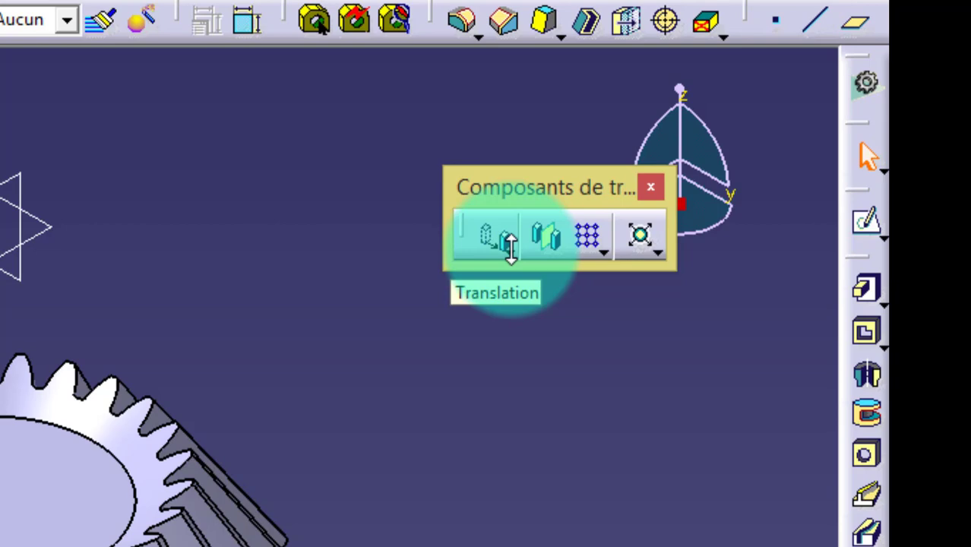
left_click(510, 245)
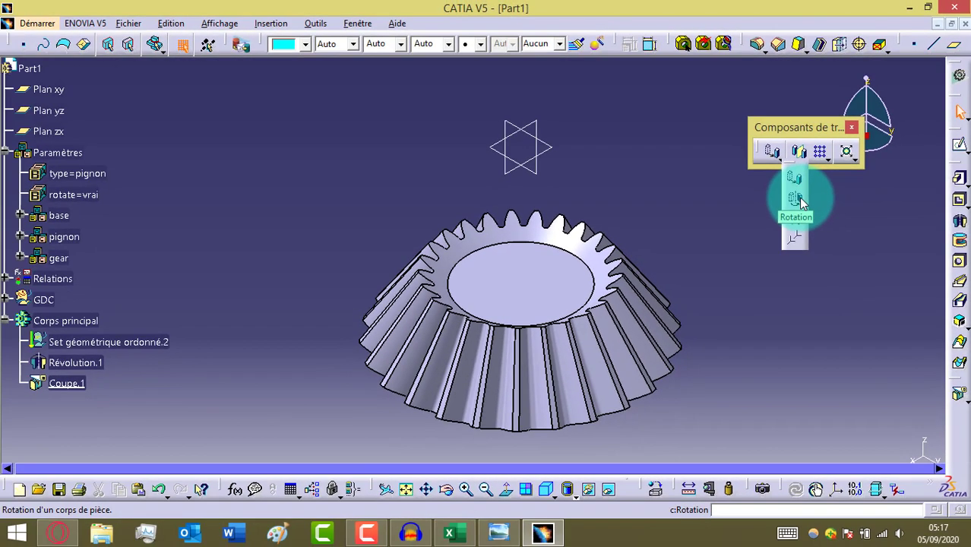
left_click(799, 198)
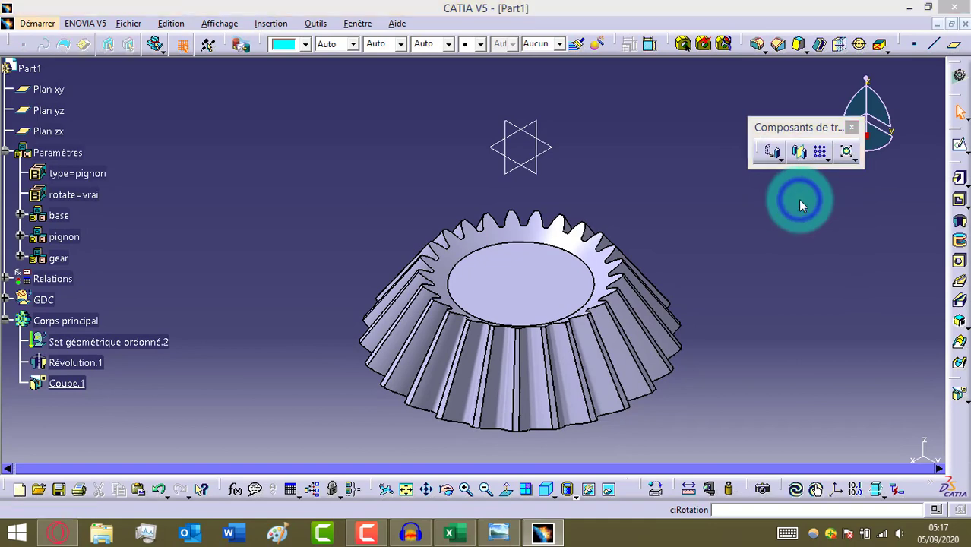
left_click(545, 308)
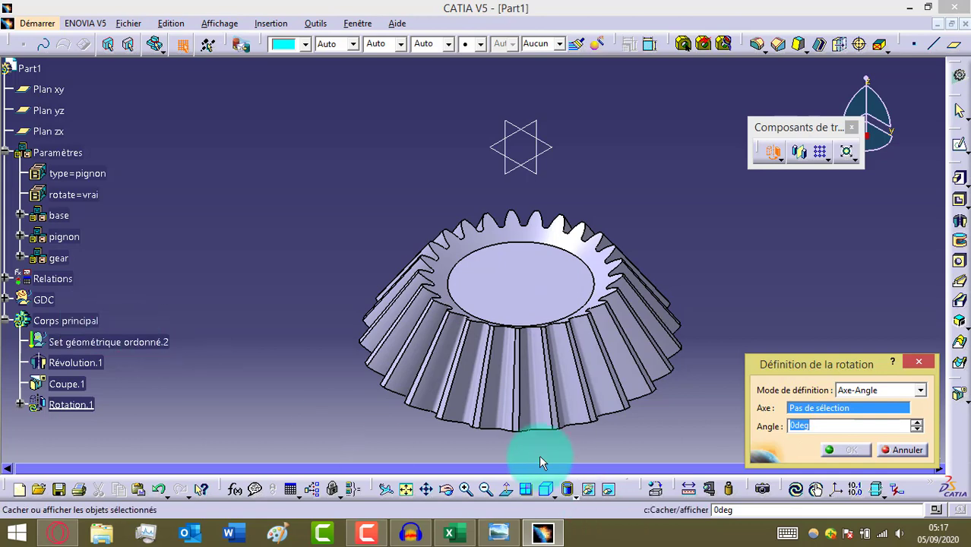
left_click(611, 488)
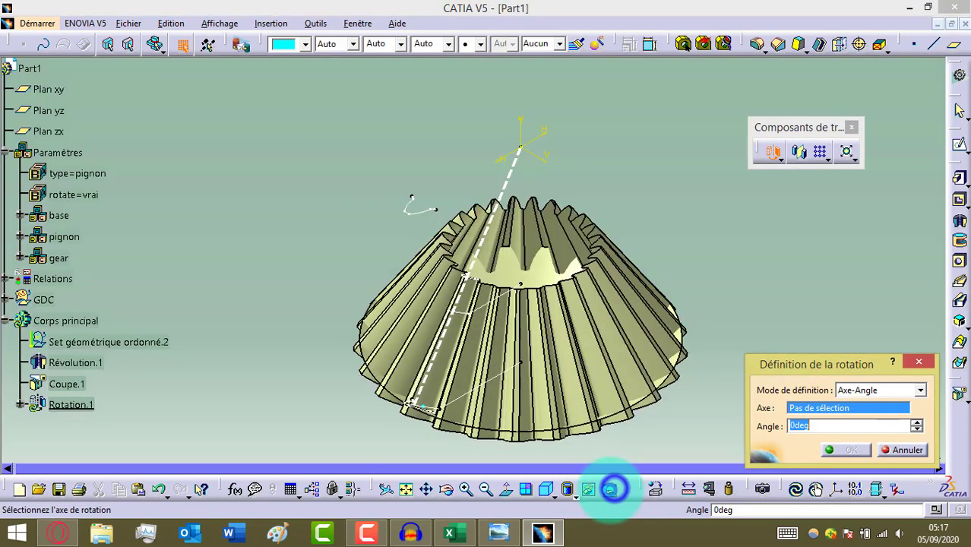
left_click(521, 131)
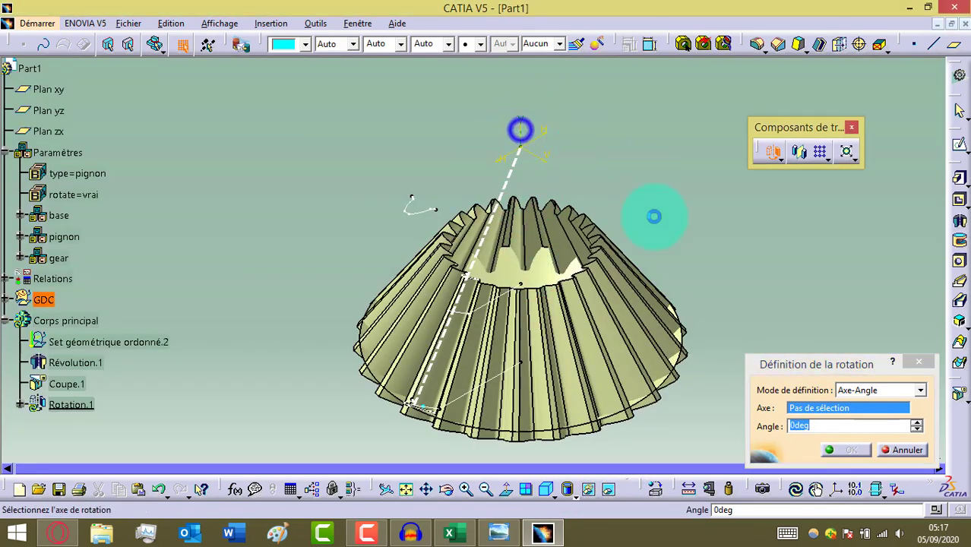
left_click(606, 488)
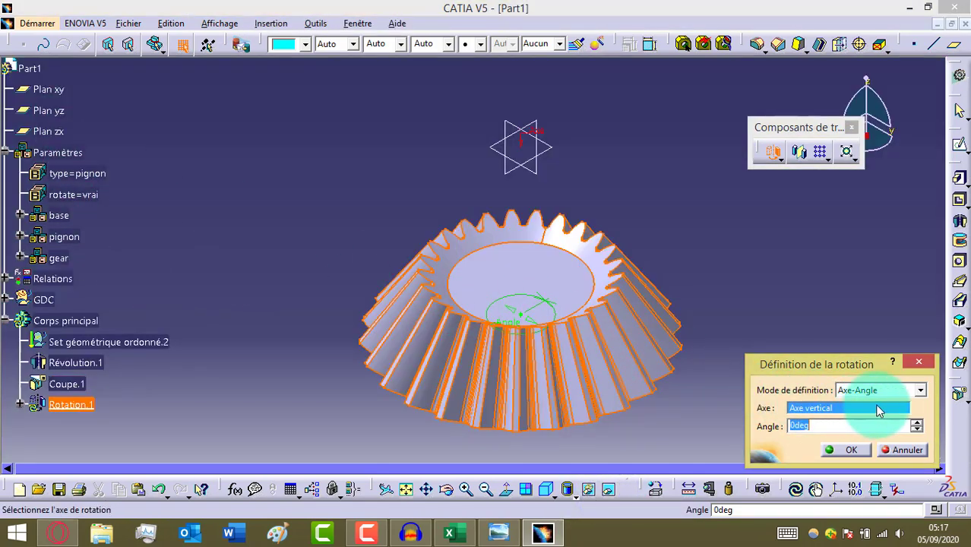
Step: Drive the rotation angle with the formula as1 *2, using the pignon parameter, and complete the rotation
right_click(824, 430)
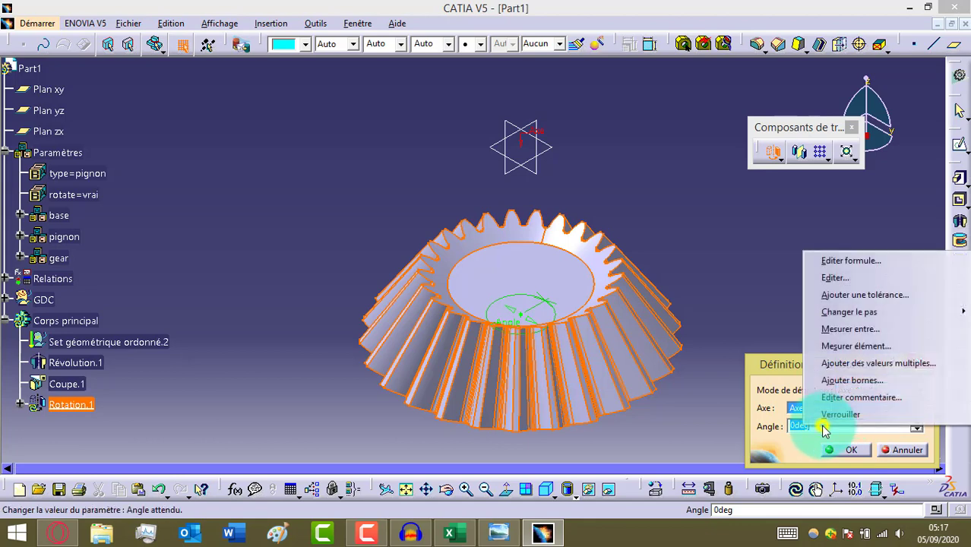
left_click(872, 256)
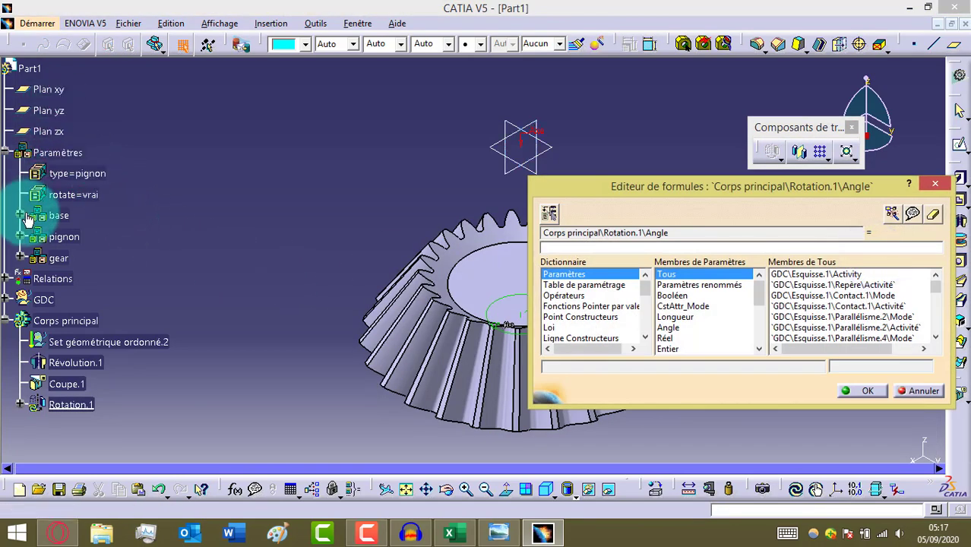
left_click(21, 237)
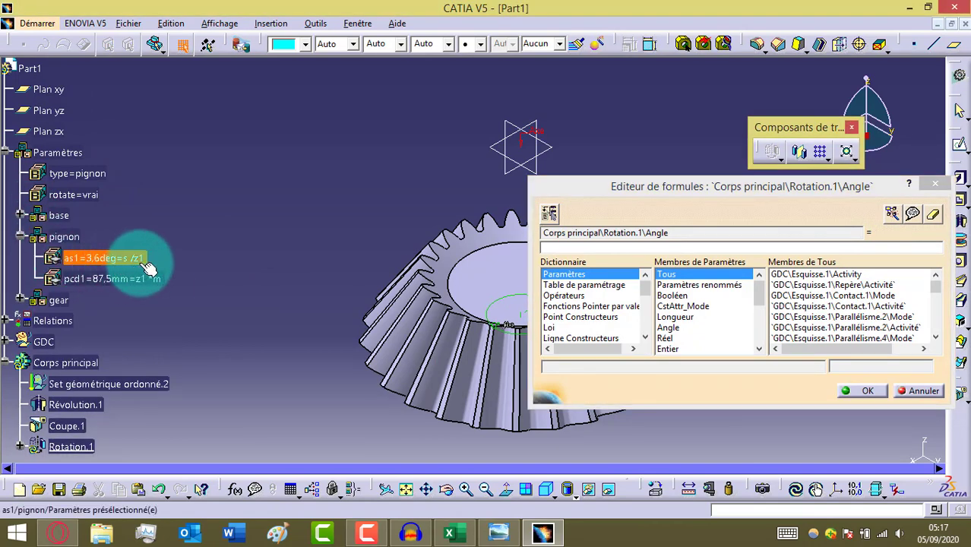
left_click(145, 265)
left_click(562, 249)
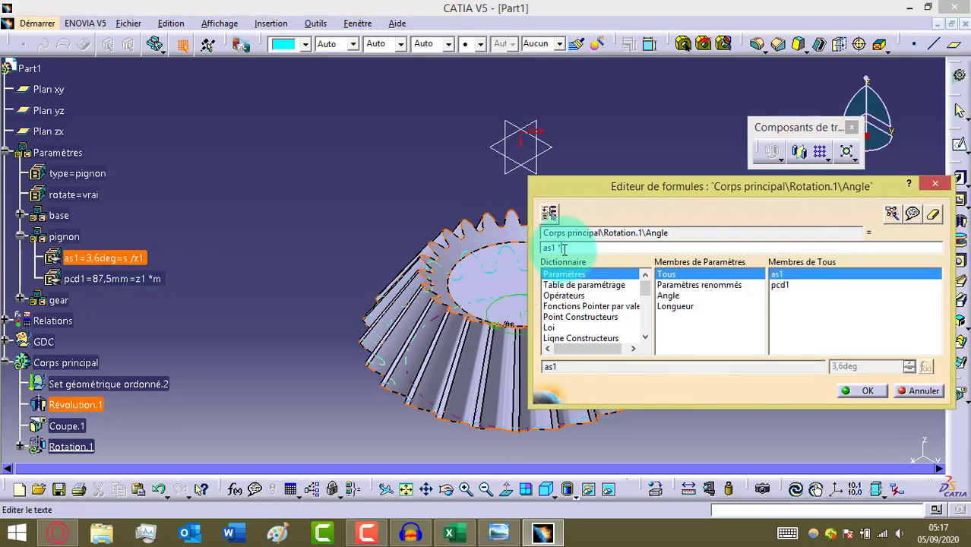
type("*2")
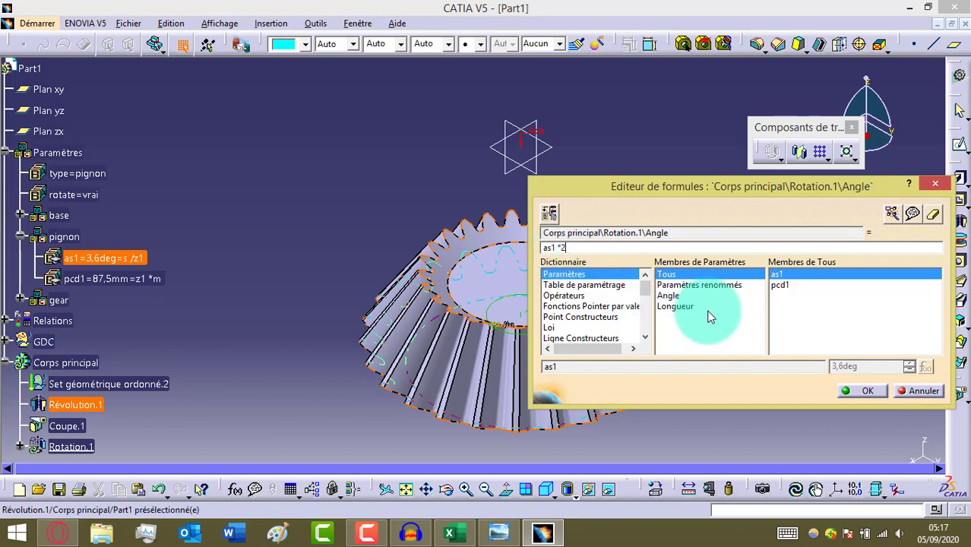
left_click(866, 391)
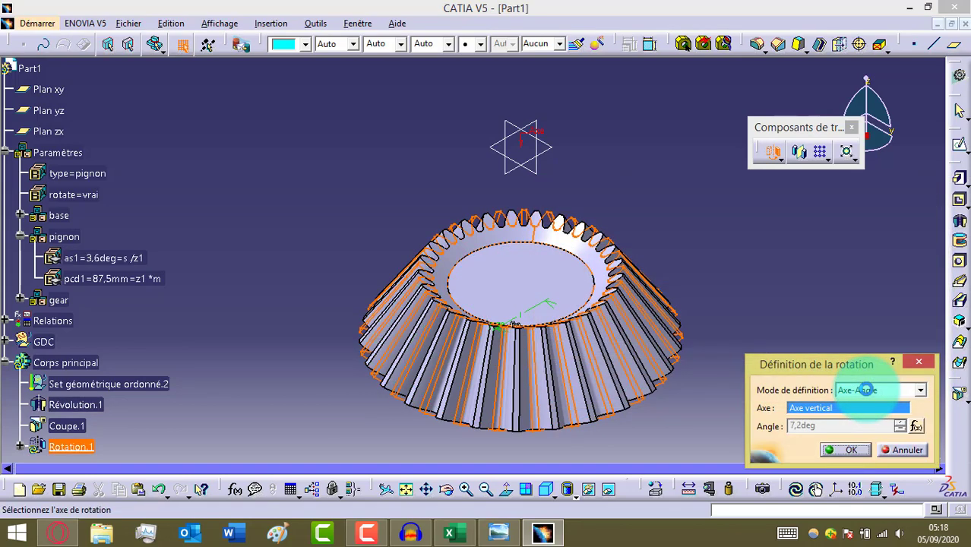
left_click(855, 451)
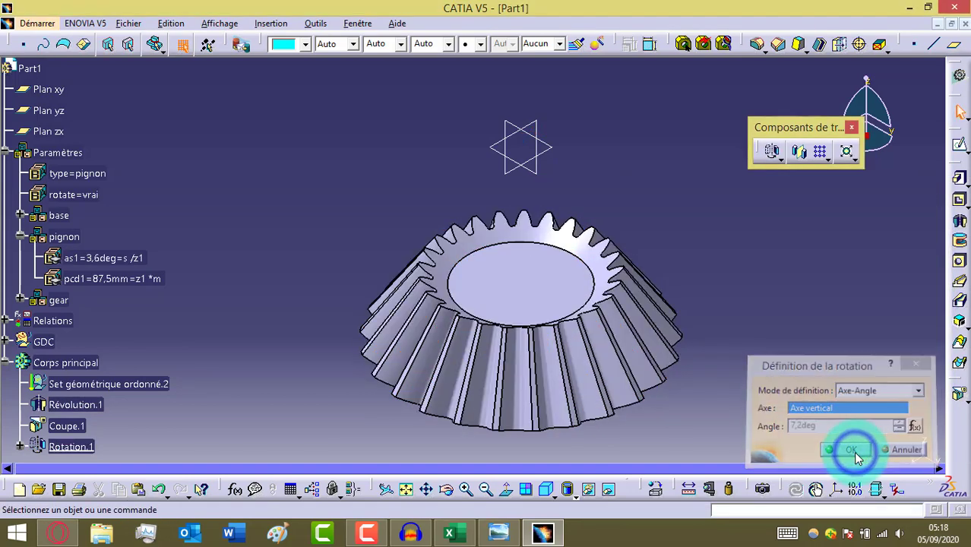
left_click(18, 237)
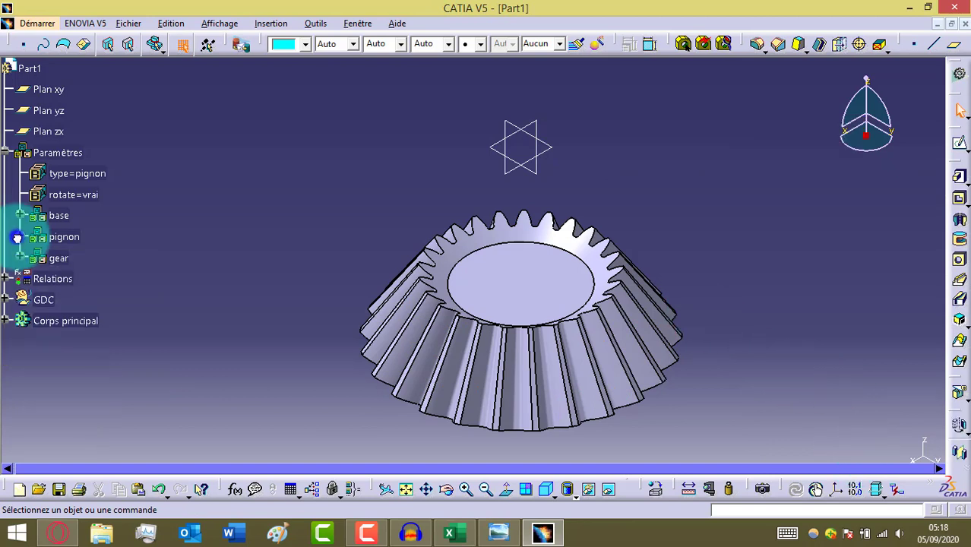
left_click(5, 153)
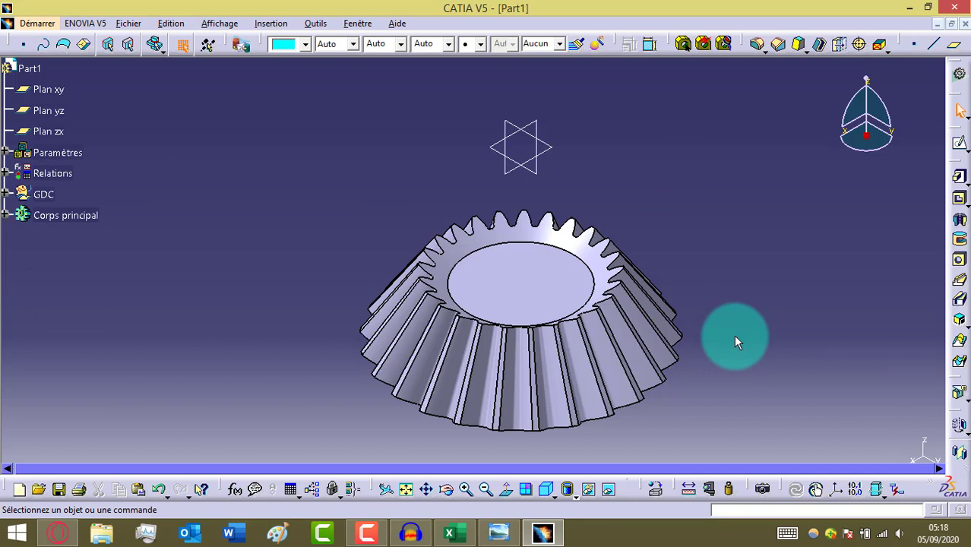
Step: Link the Activité parameter of Rotation.1 to the renamed parameter rotate with a formula
left_click(5, 218)
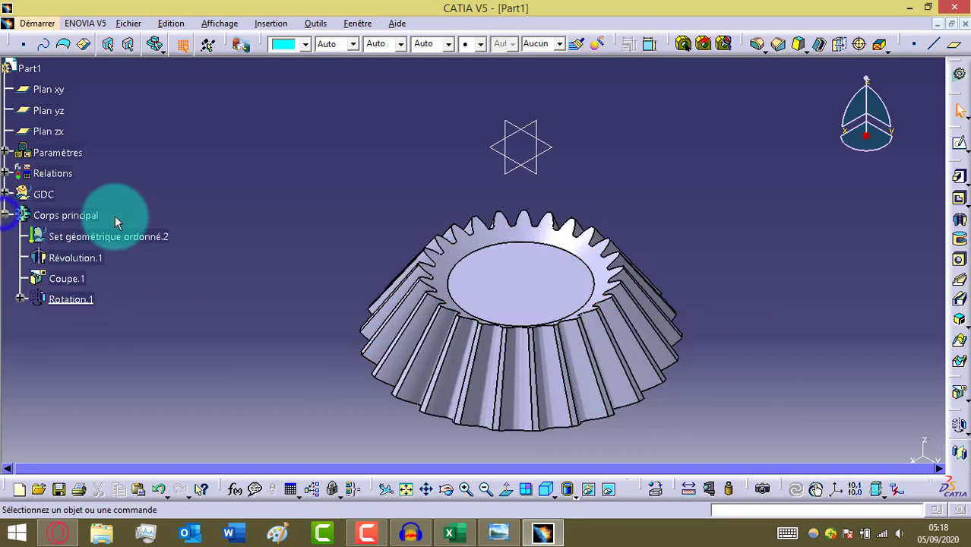
left_click(88, 301)
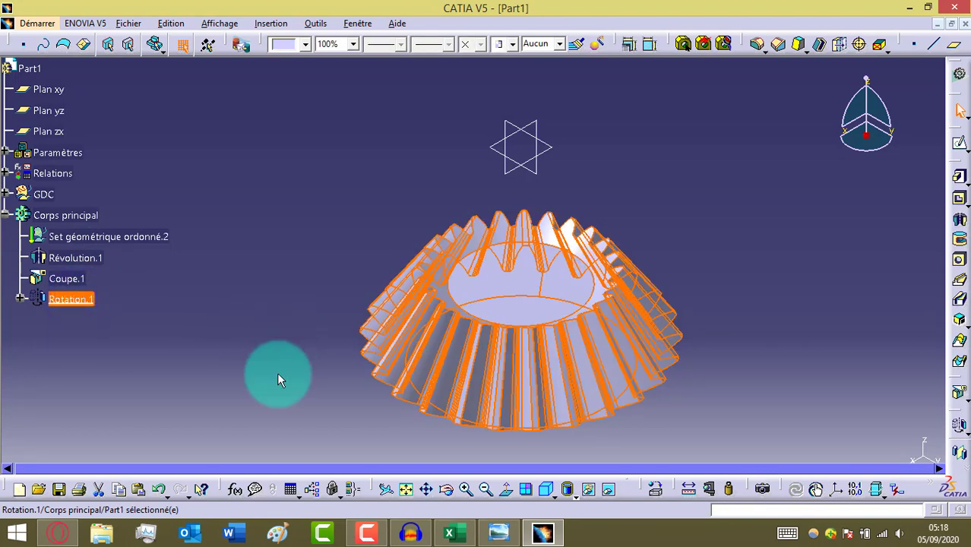
left_click(235, 494)
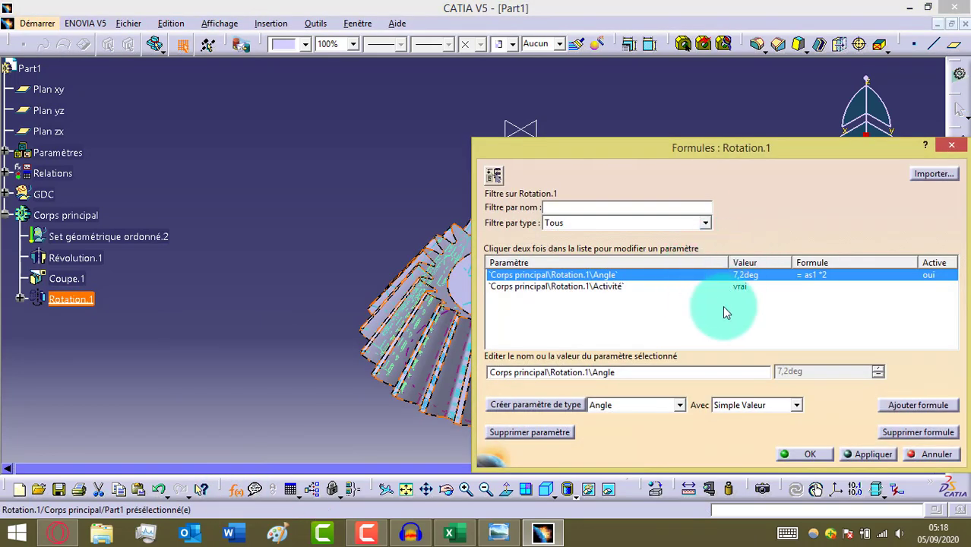
left_click(599, 286)
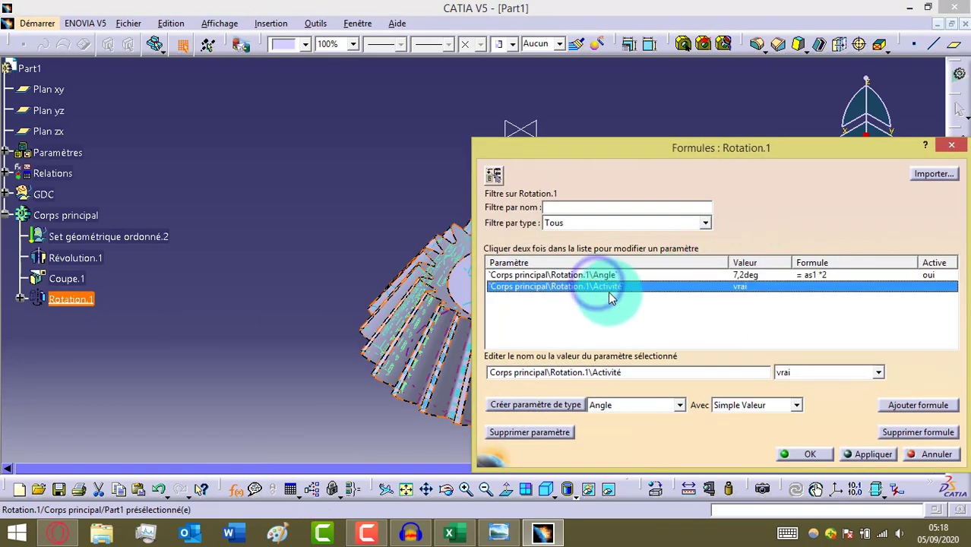
double_click(608, 287)
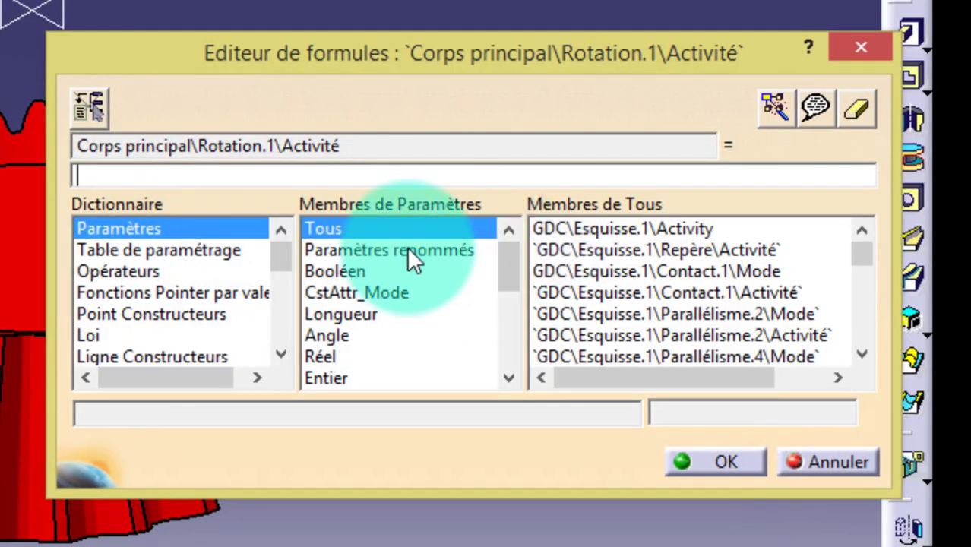
left_click(708, 285)
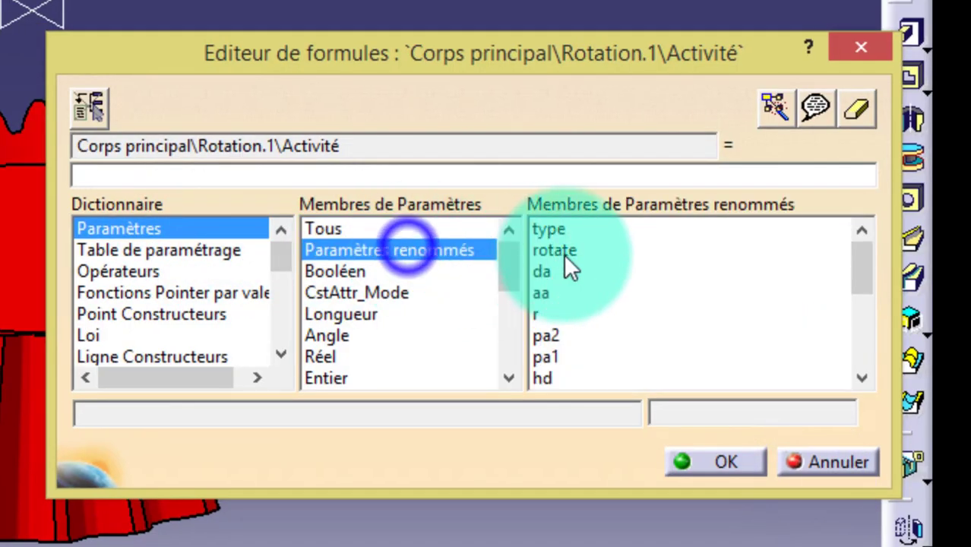
double_click(798, 283)
left_click(734, 462)
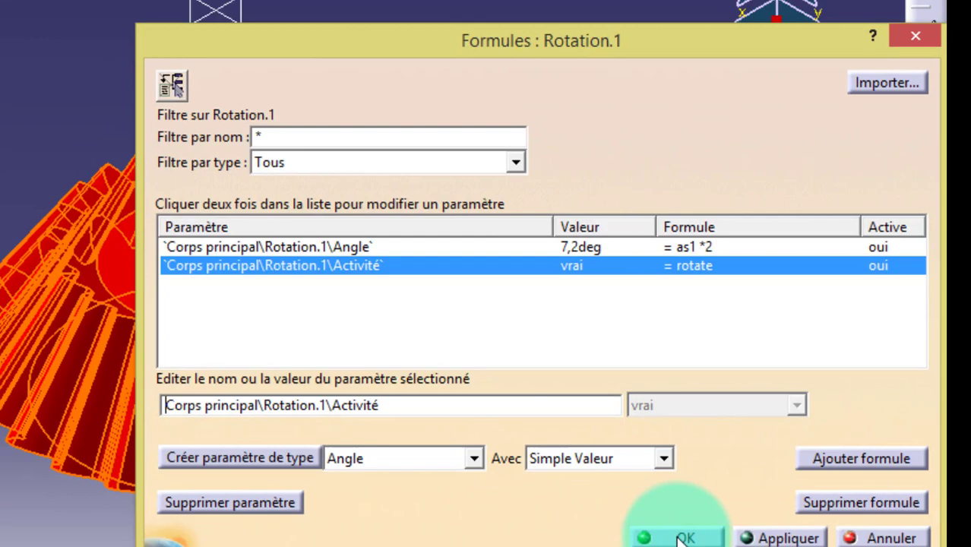
left_click(805, 452)
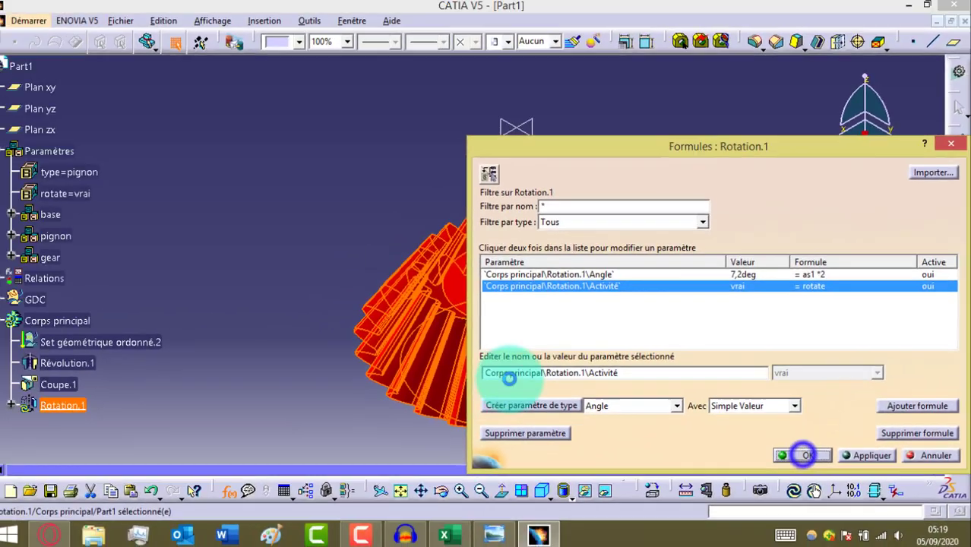
left_click(286, 287)
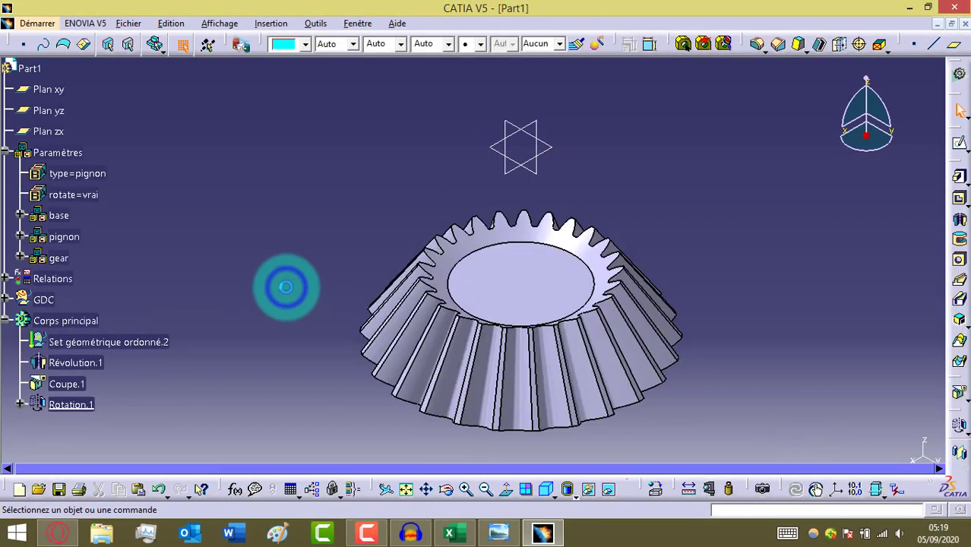
left_click(6, 320)
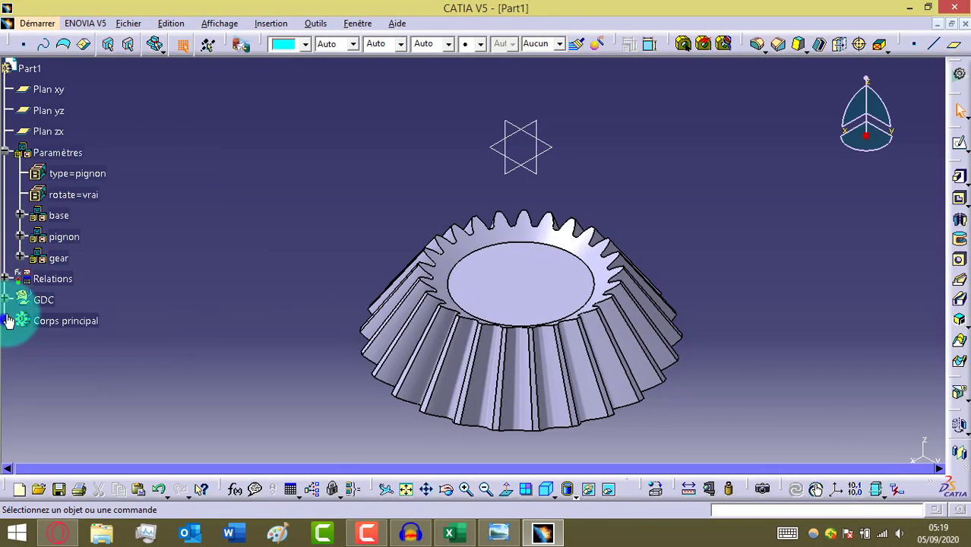
Step: Switch to the Knowledge Advisor workbench and create a rule named Règle.1 in Part1\Relations
left_click(35, 22)
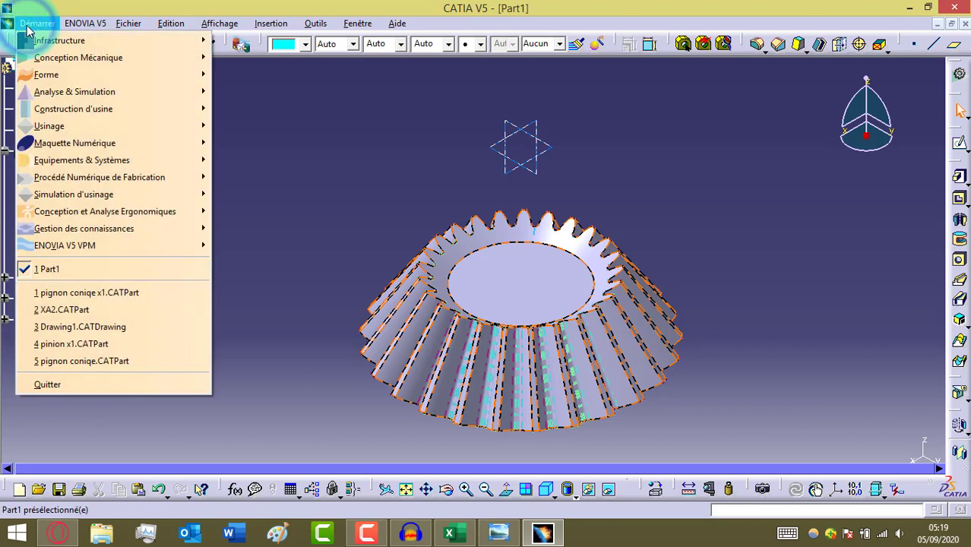
mouse_move(173, 228)
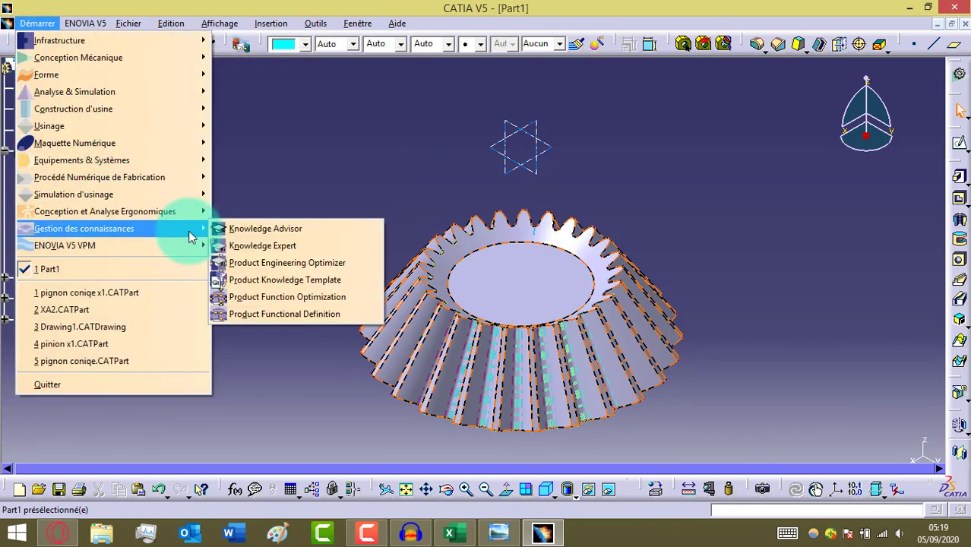
left_click(243, 229)
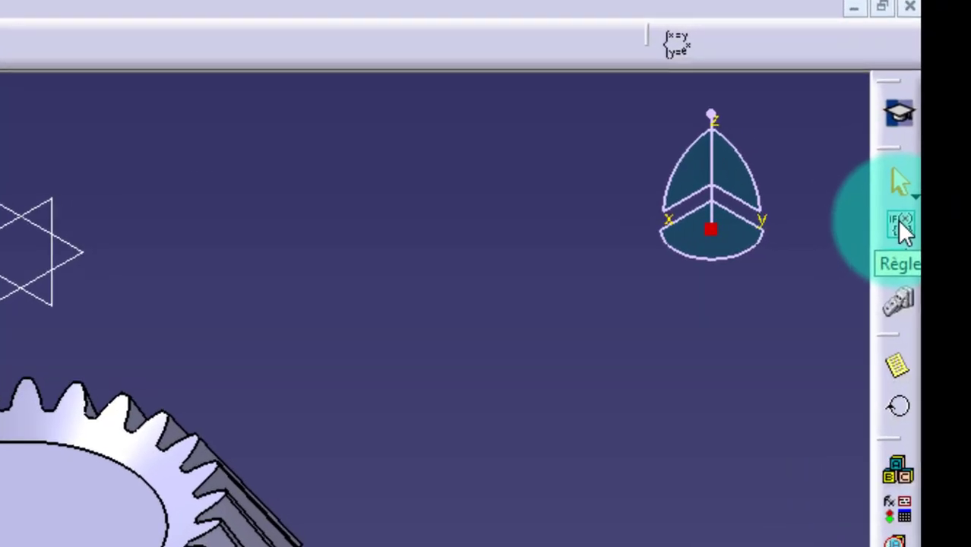
left_click(899, 223)
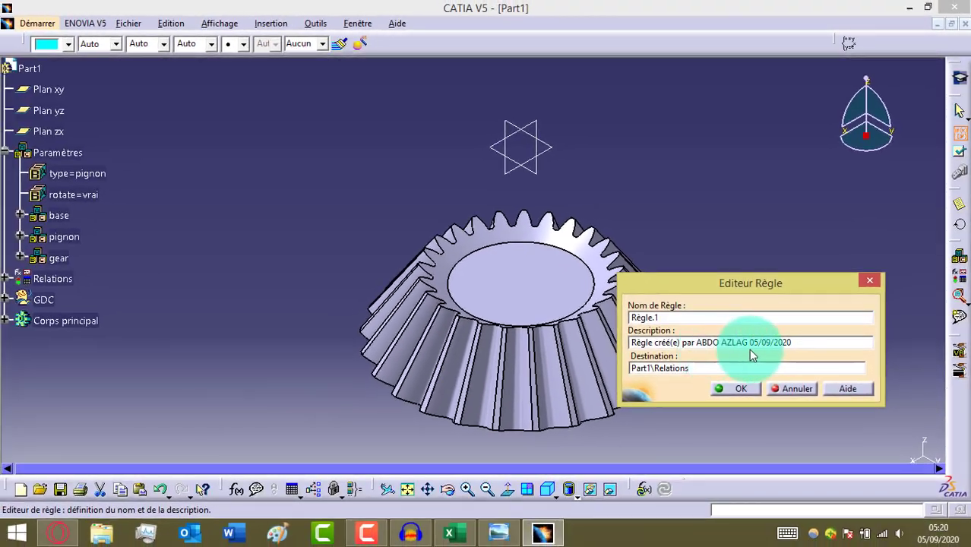
left_click(735, 389)
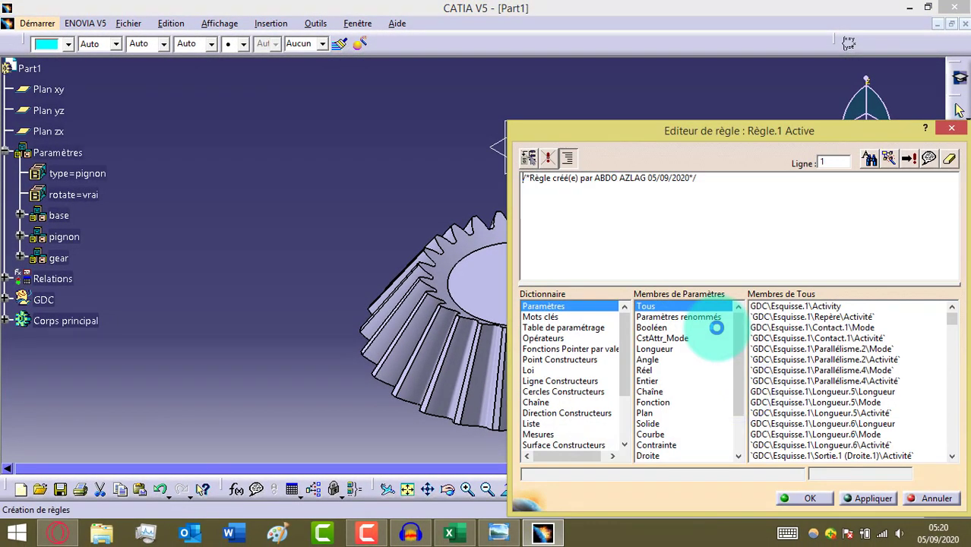
Step: Place the rule editor next to the notes with the reference rule, and start the condition if type == below the comment line
left_click(700, 183)
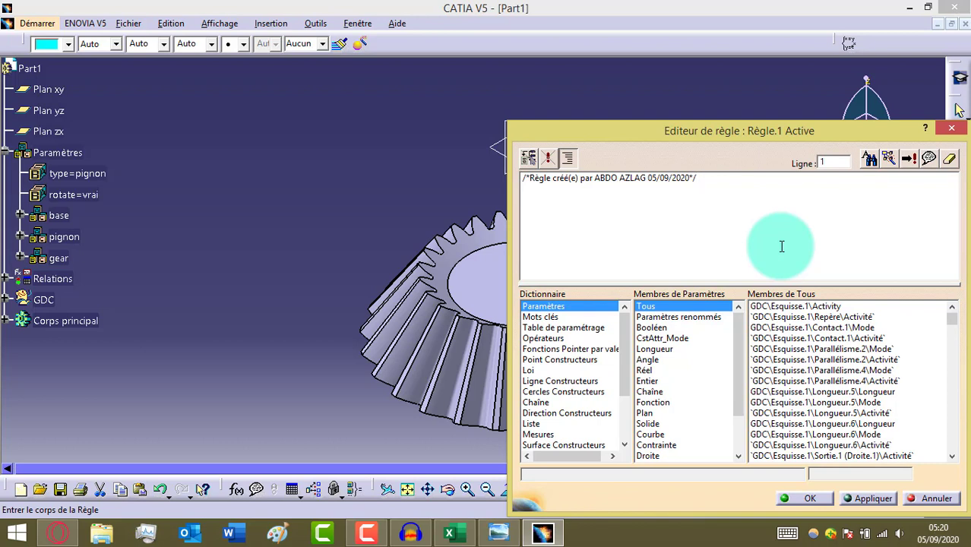
key("super+Down")
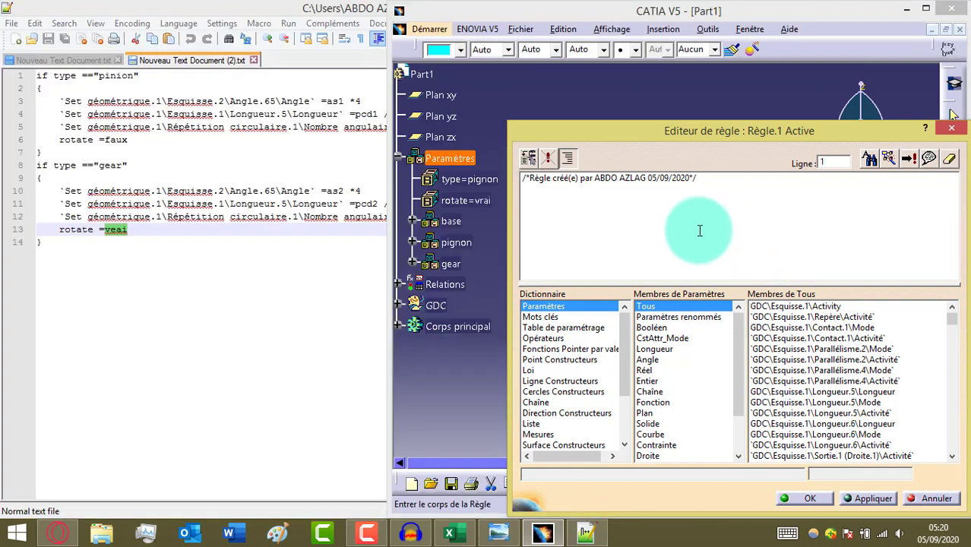
left_click(717, 186)
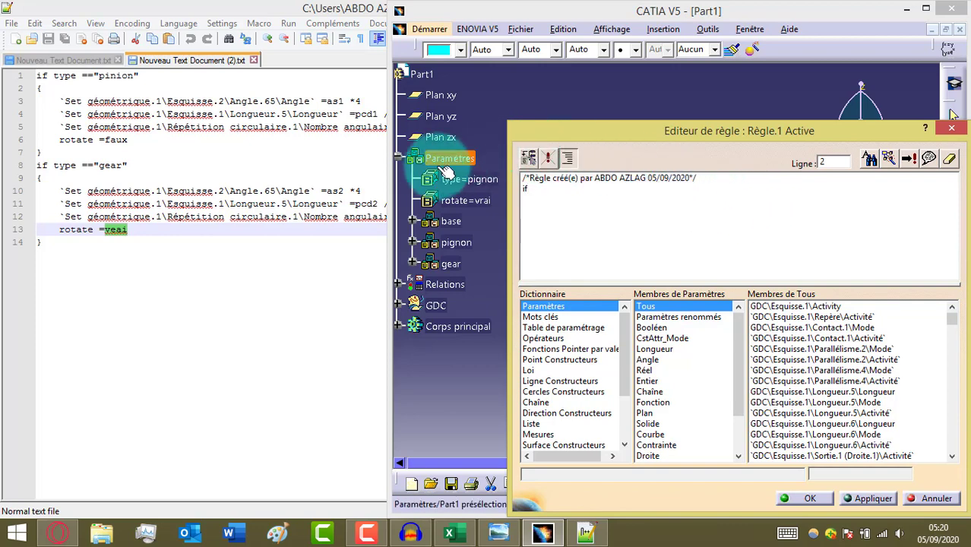
left_click(448, 183)
left_click(574, 251)
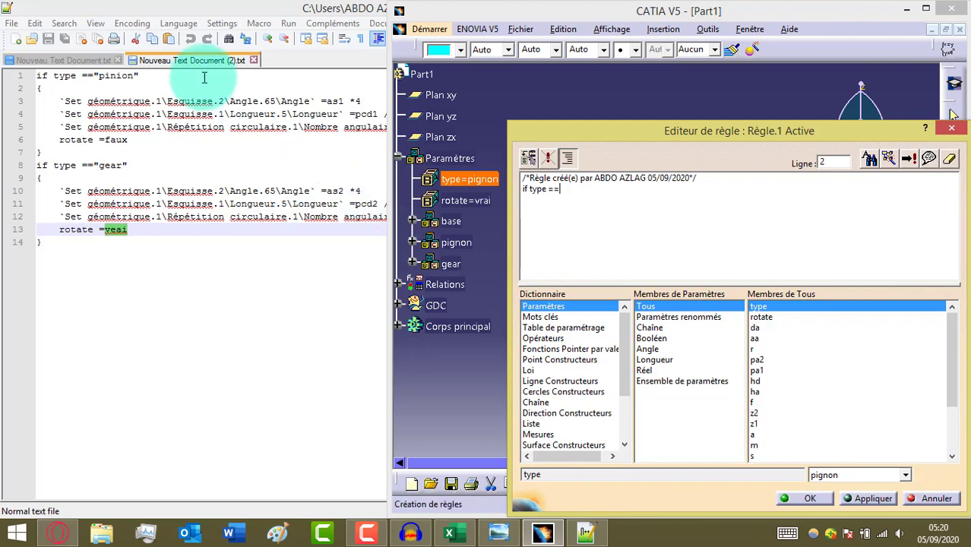
Step: Check the reference rule in the notes, complete the condition with "pignon" and open its block with a curly brace
left_click(98, 75)
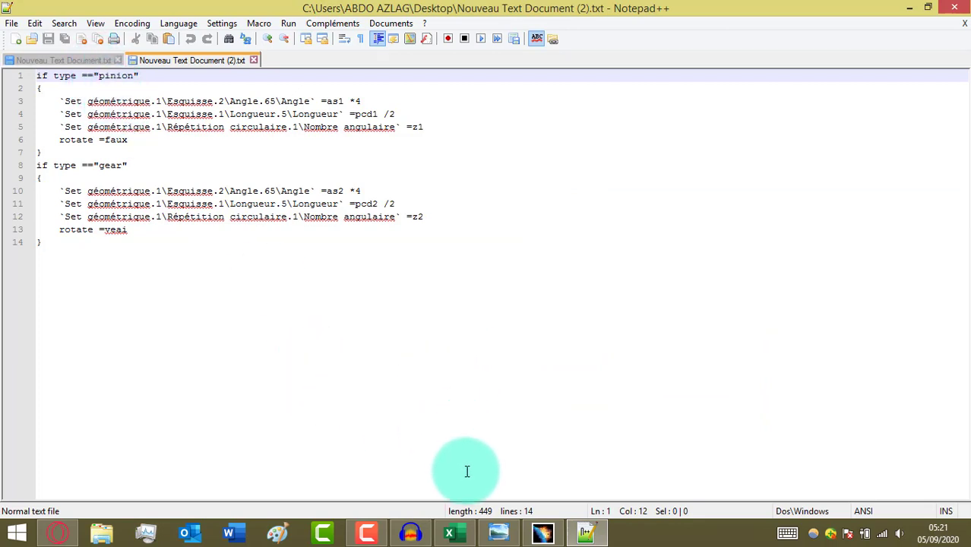
left_click(542, 531)
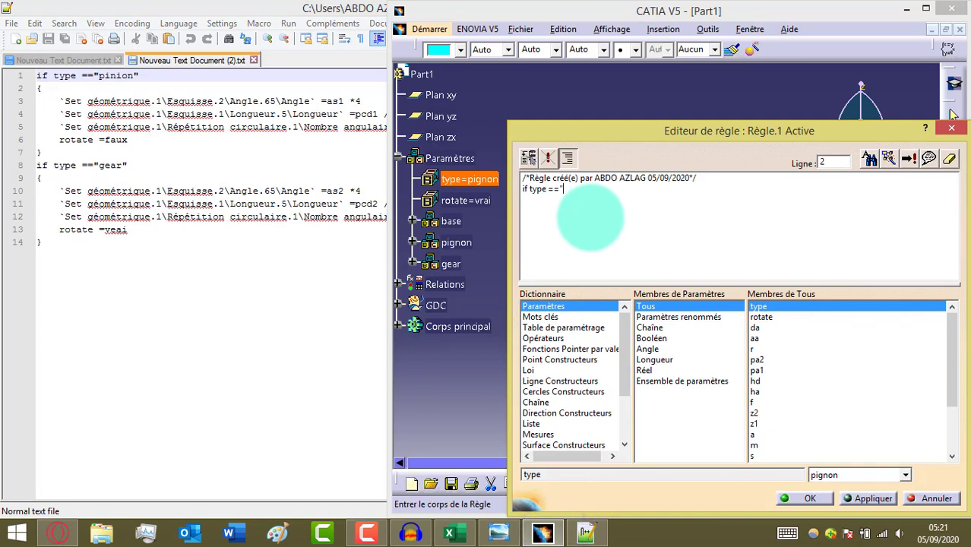
left_click(475, 182)
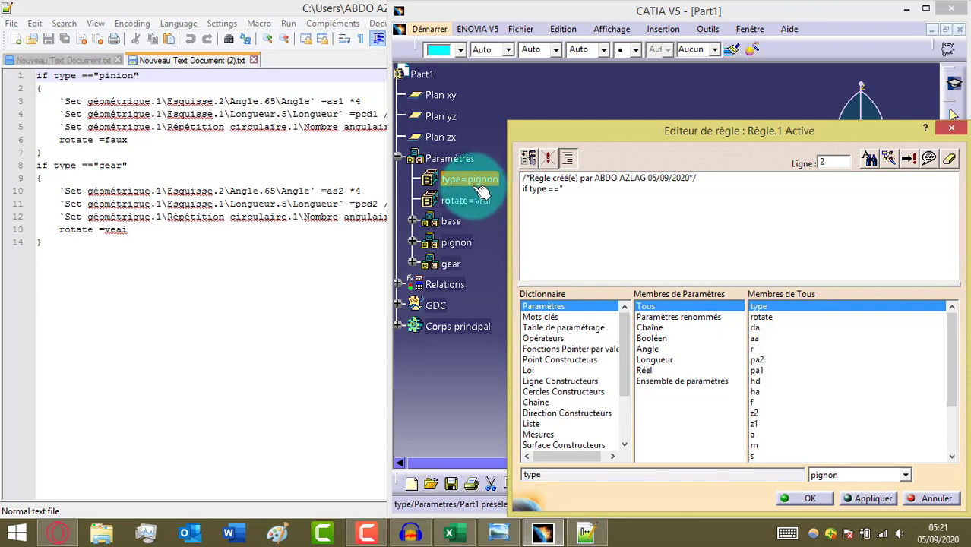
left_click(578, 196)
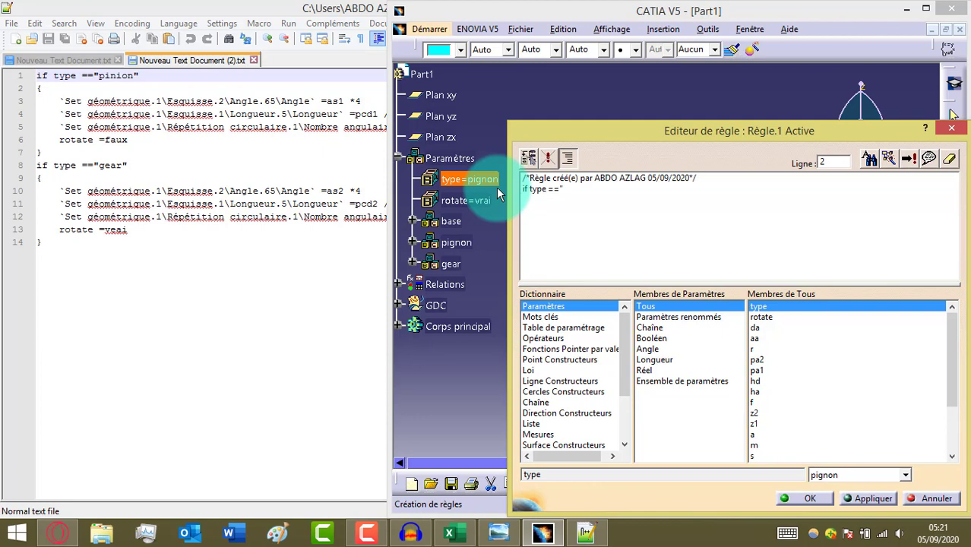
type("pignon")
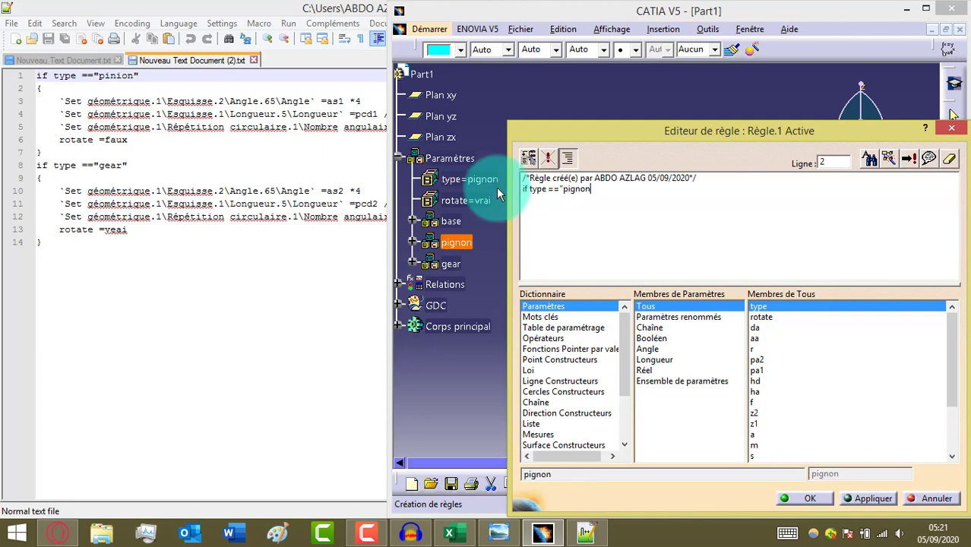
type("\"")
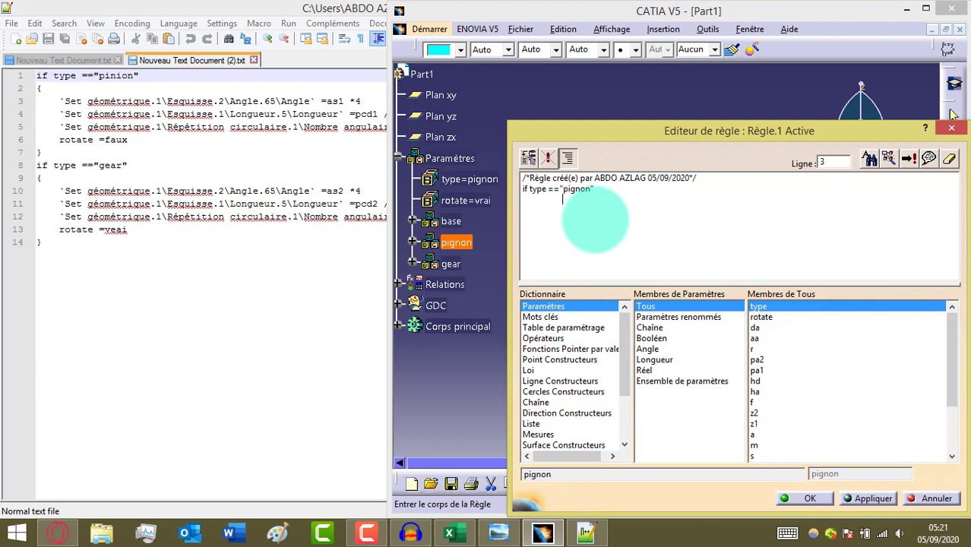
key("alt+4")
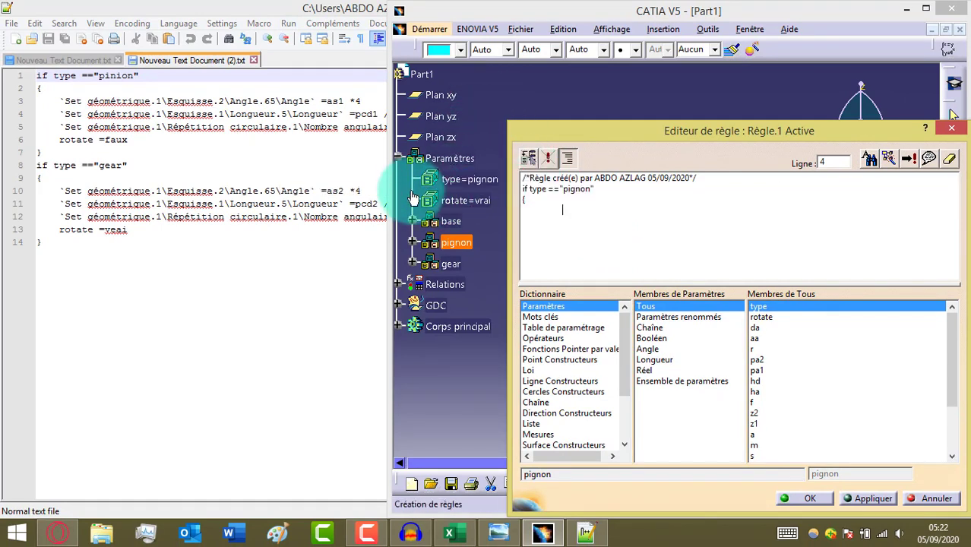
Step: Insert the Esquisse.2 parameter Angle.65\Angle from the GDC set into the block, followed by an equals sign
left_click(397, 159)
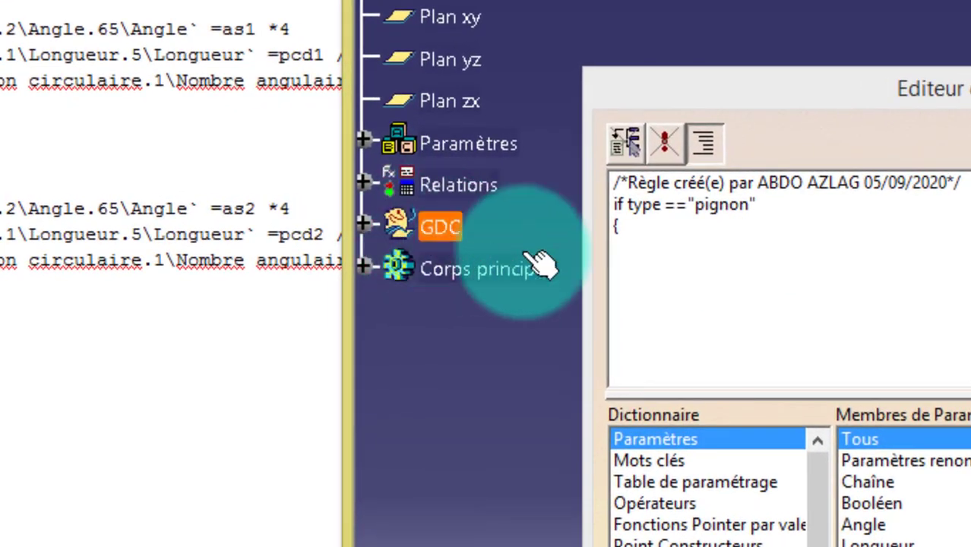
left_click(364, 223)
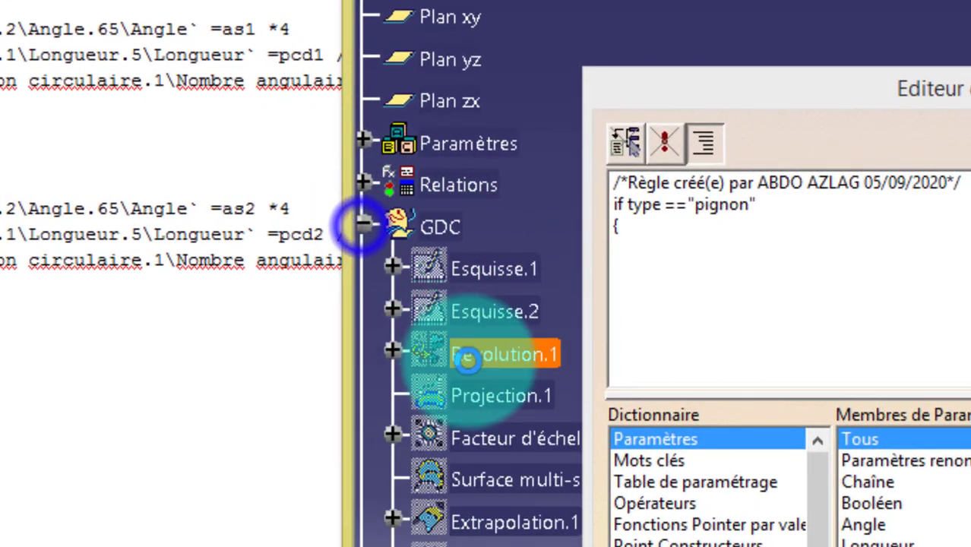
left_click(518, 312)
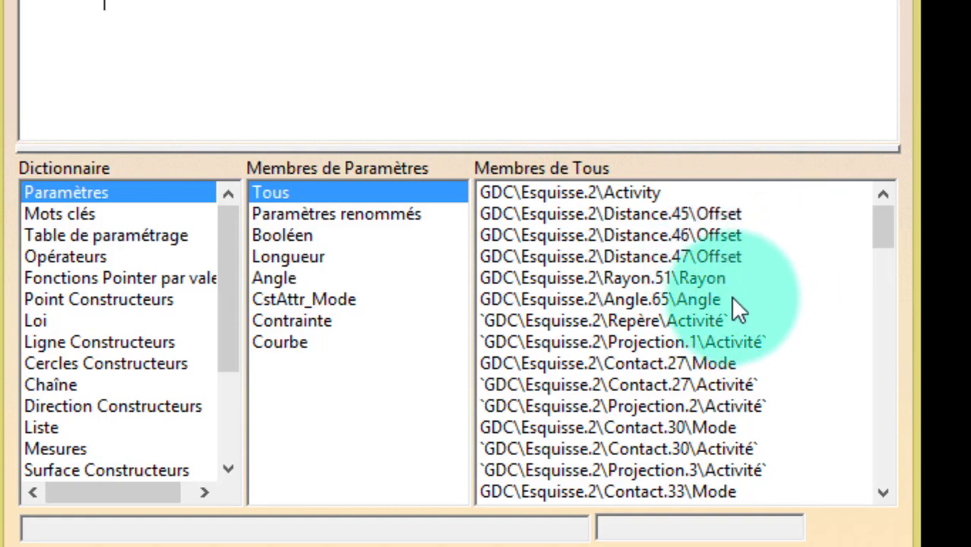
left_click(670, 299)
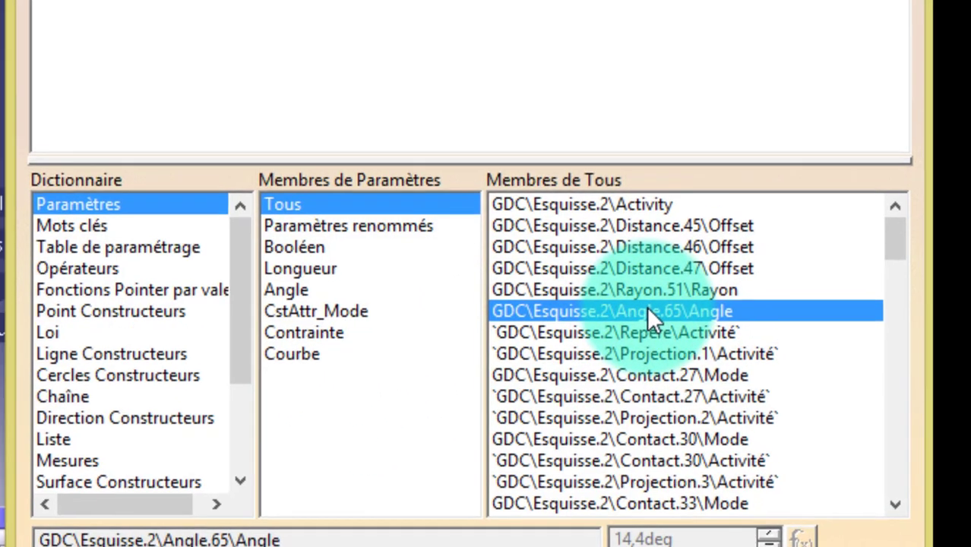
double_click(646, 307)
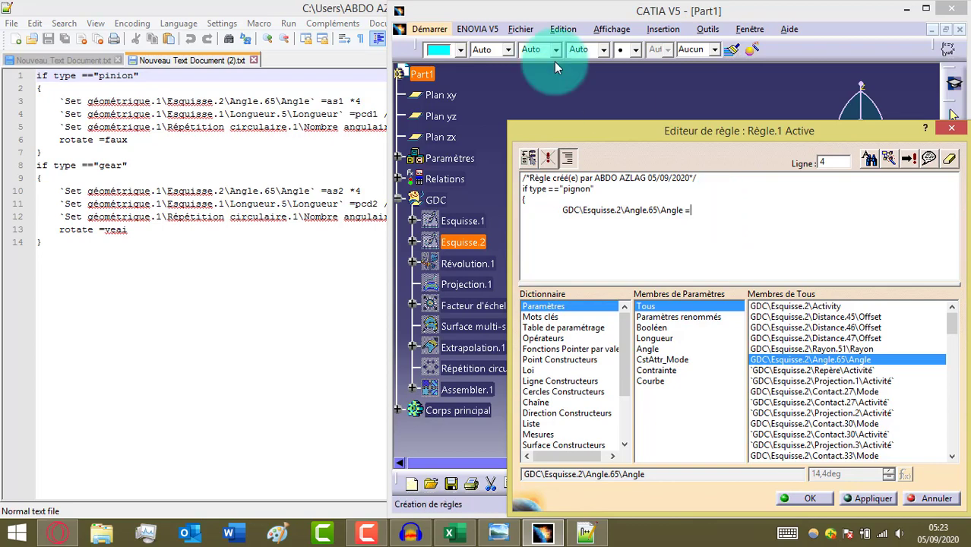
Step: Assign as1 *4 to the Esquisse.2 angle in the rule, using the as1 parameter from the pignon set
left_click(398, 158)
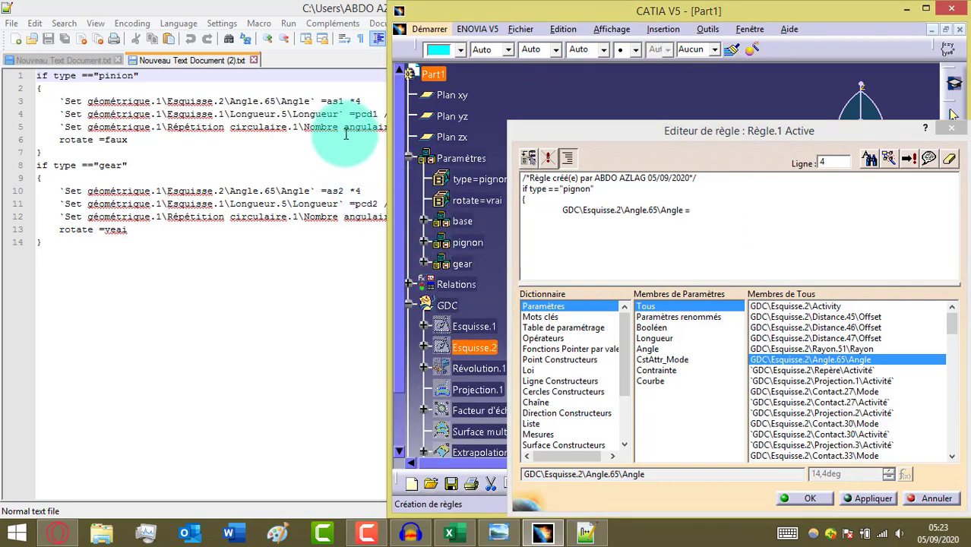
left_click(422, 221)
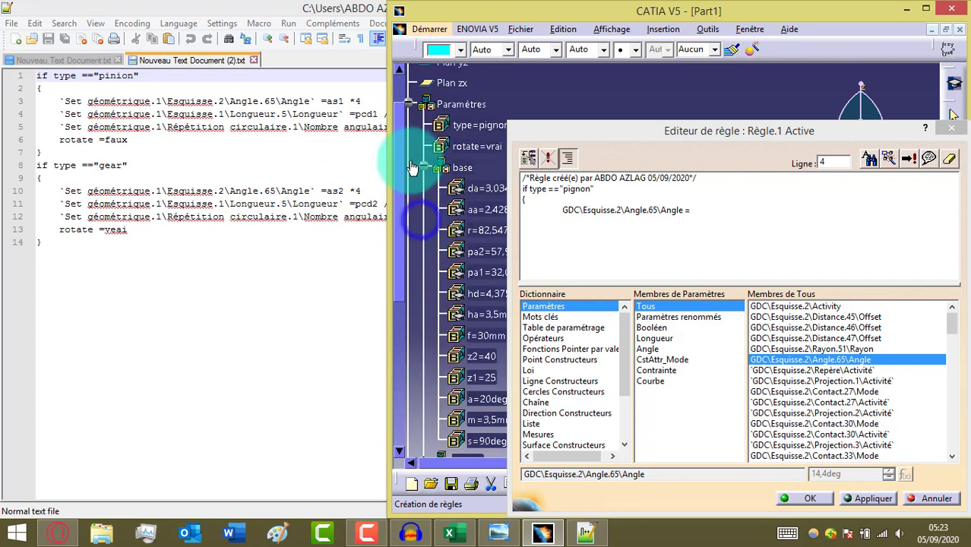
left_click(423, 168)
left_click(421, 188)
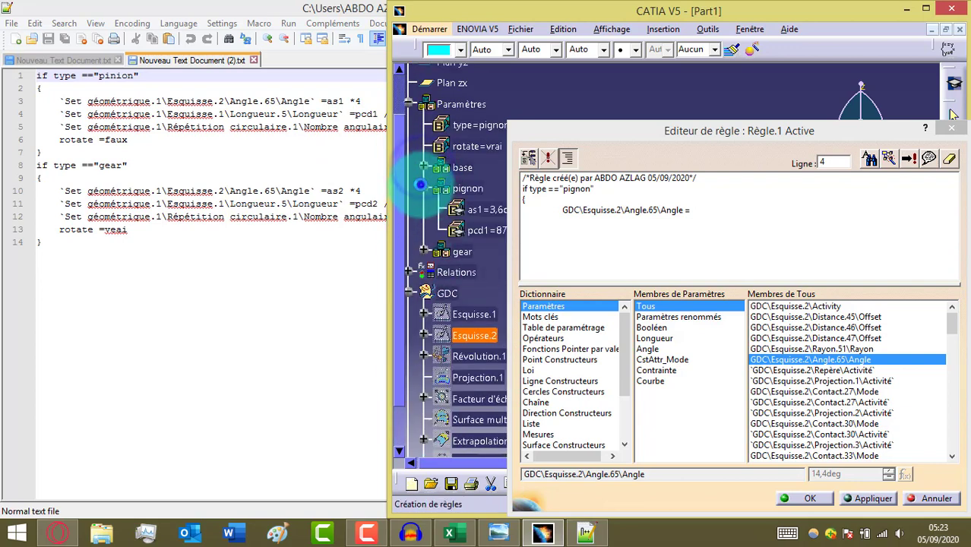
left_click(487, 212)
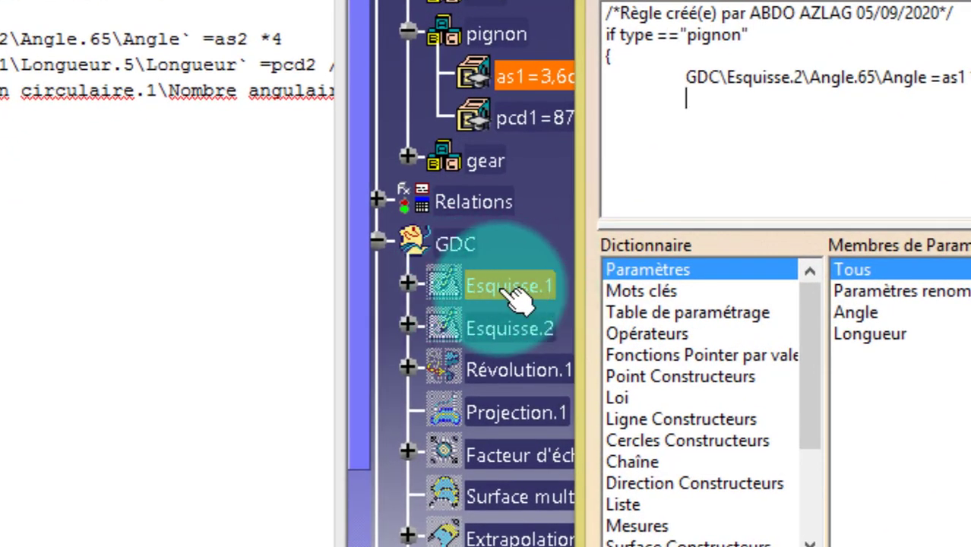
Step: Identify the Esquisse.1 length for the base radius and insert Longueur.5\Longueur on the next line of the rule
left_click(497, 289)
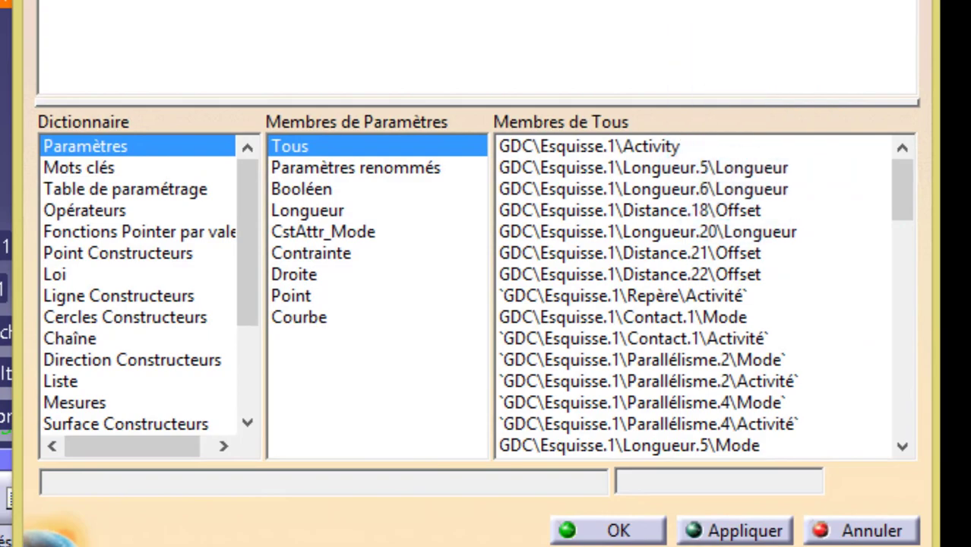
key("Return")
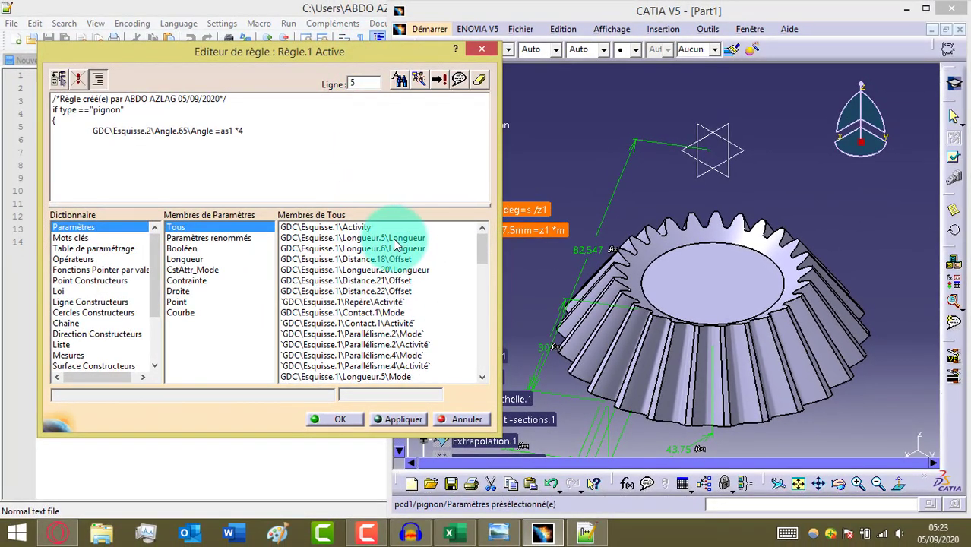
left_click(410, 237)
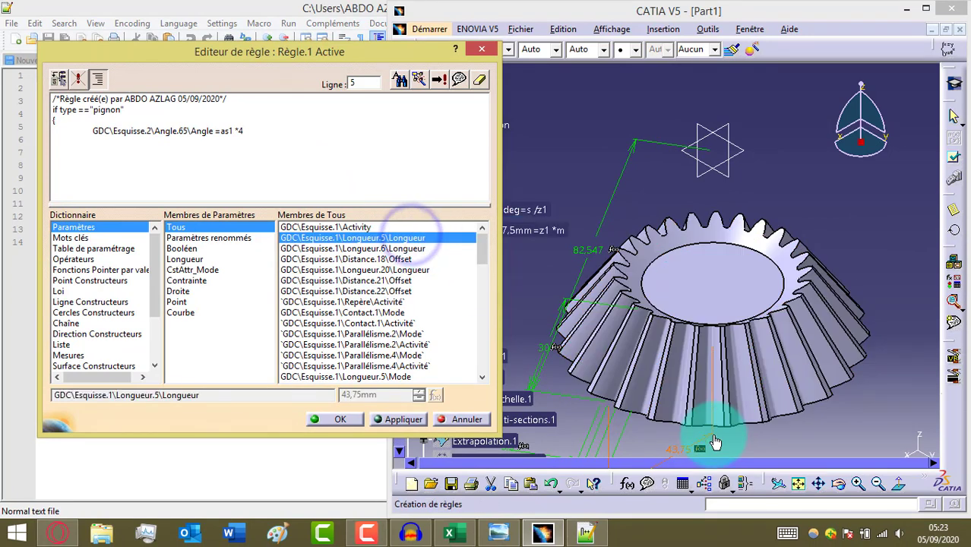
left_click(417, 248)
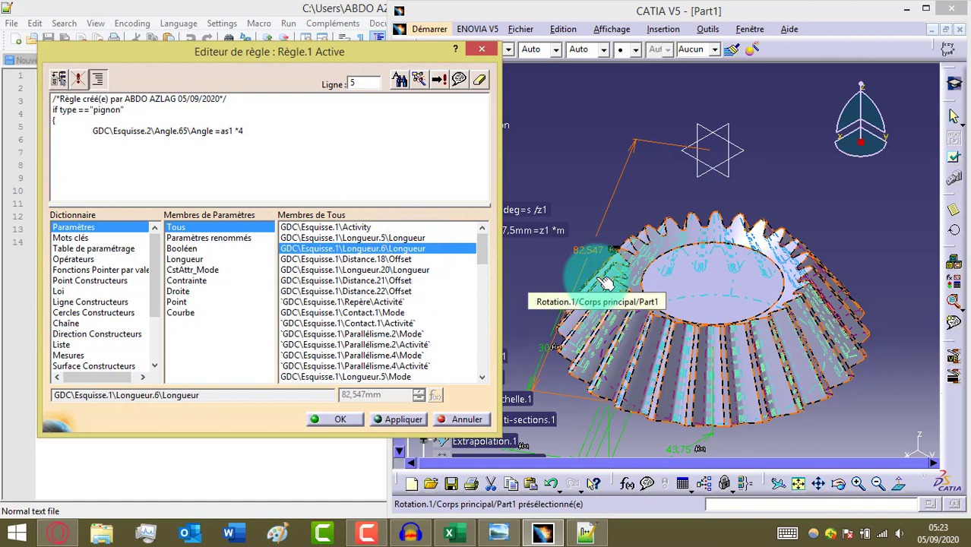
left_click(388, 239)
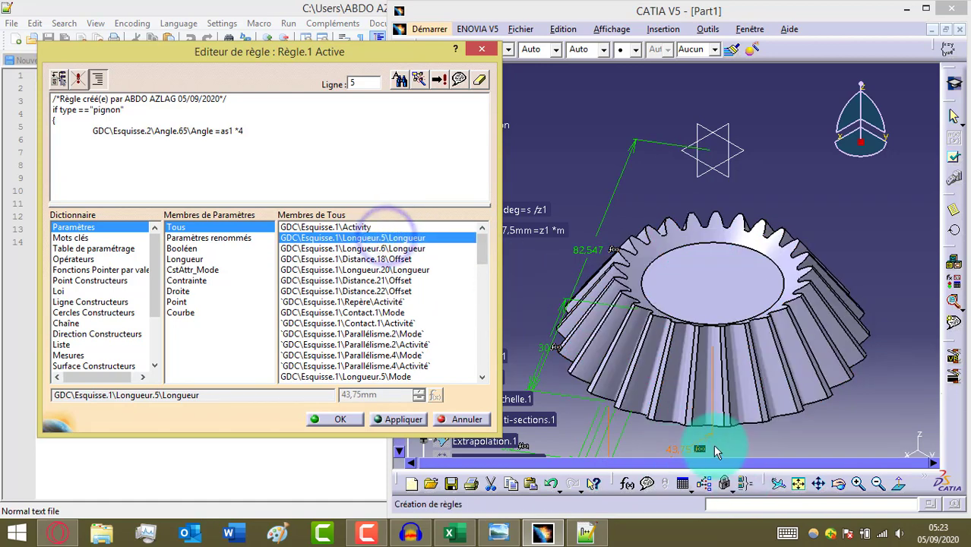
double_click(361, 240)
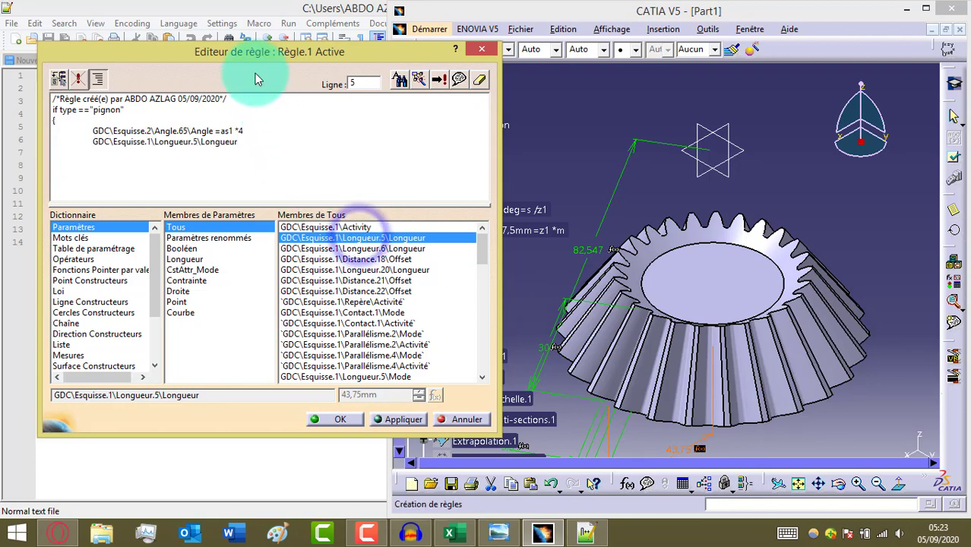
Step: Compare with the notes and assign pcd1 /2 to the Esquisse.1 Longueur.5 length, using the pcd1 parameter from the pignon set
left_click_drag(248, 50, 747, 113)
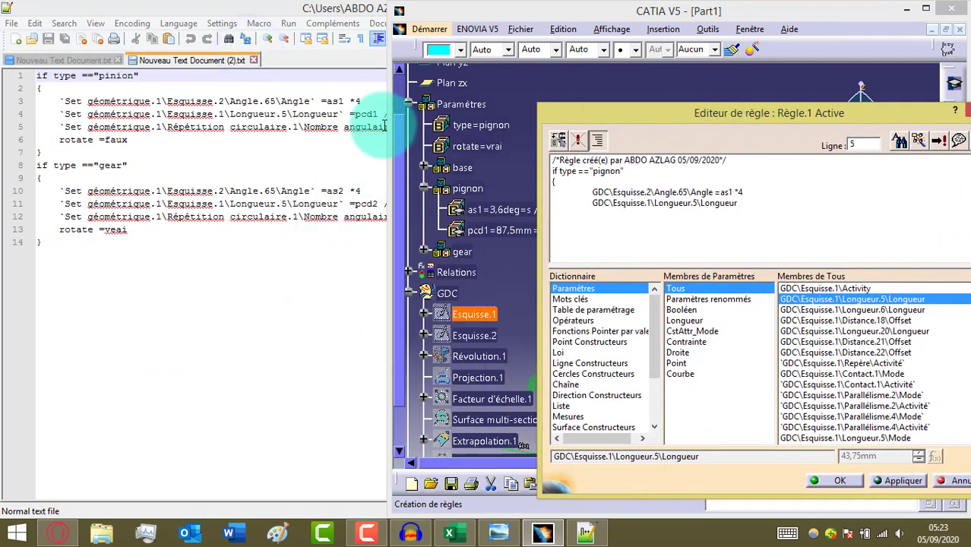
left_click(257, 298)
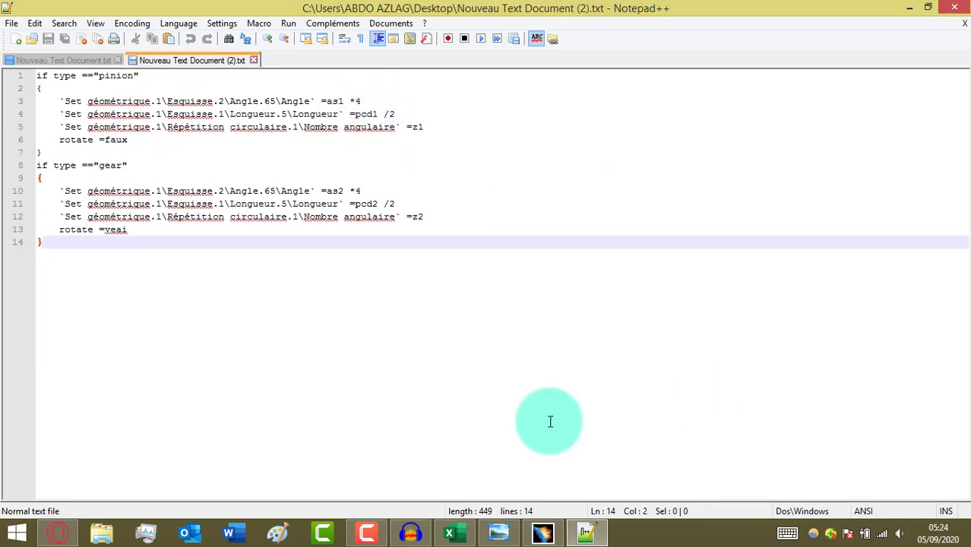
left_click(550, 536)
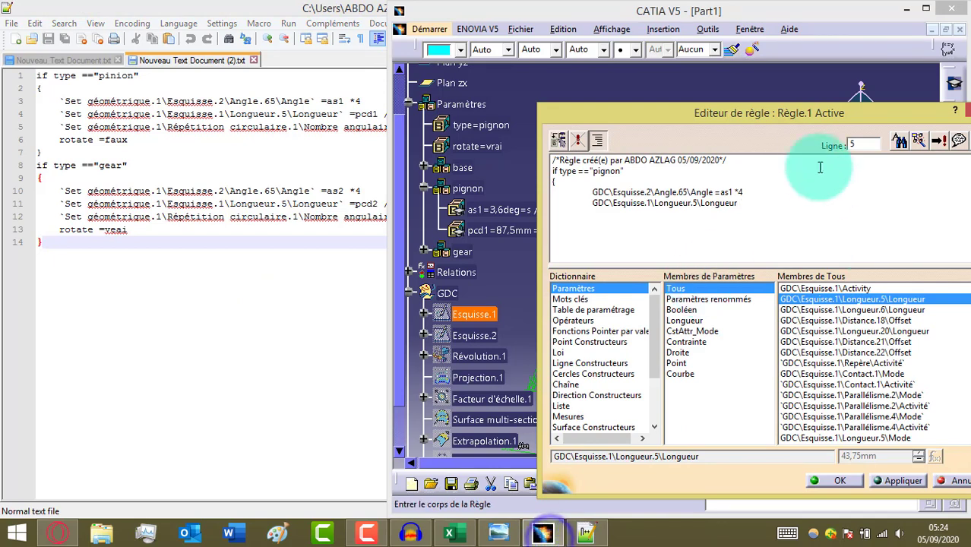
left_click(777, 204)
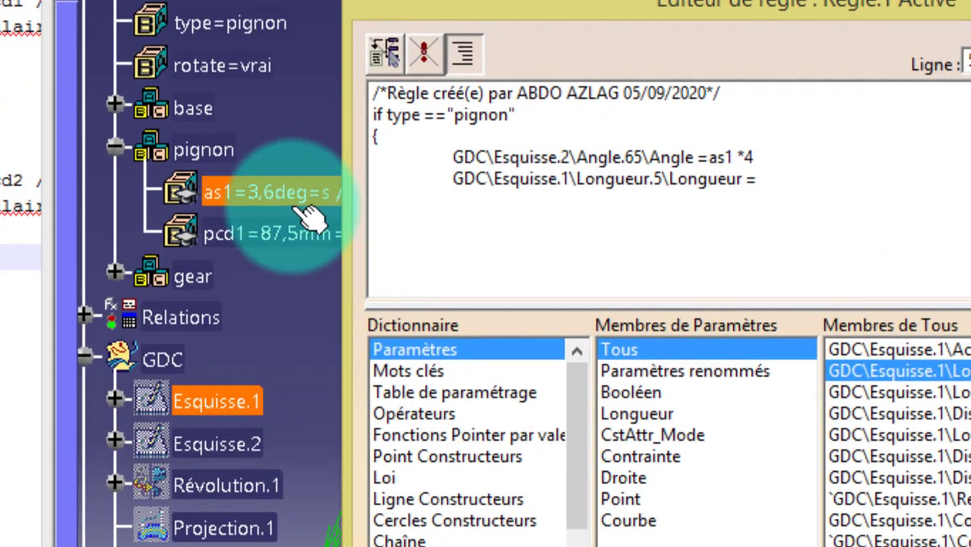
left_click(499, 226)
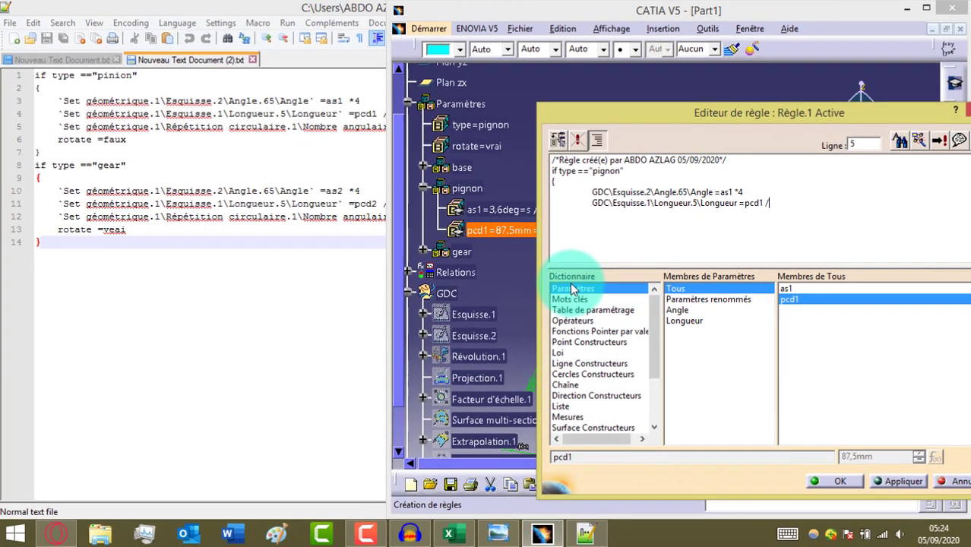
type("/2")
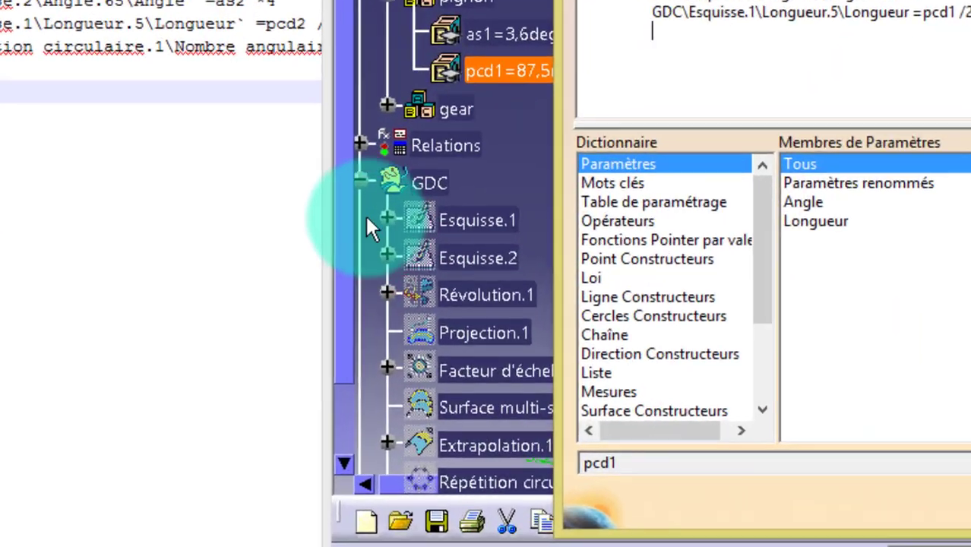
Step: Check the reference rule image, insert the circular pattern's Nombre angulaire parameter on the next rule line and assign z1 to it
scroll(410, 277, "down", 3)
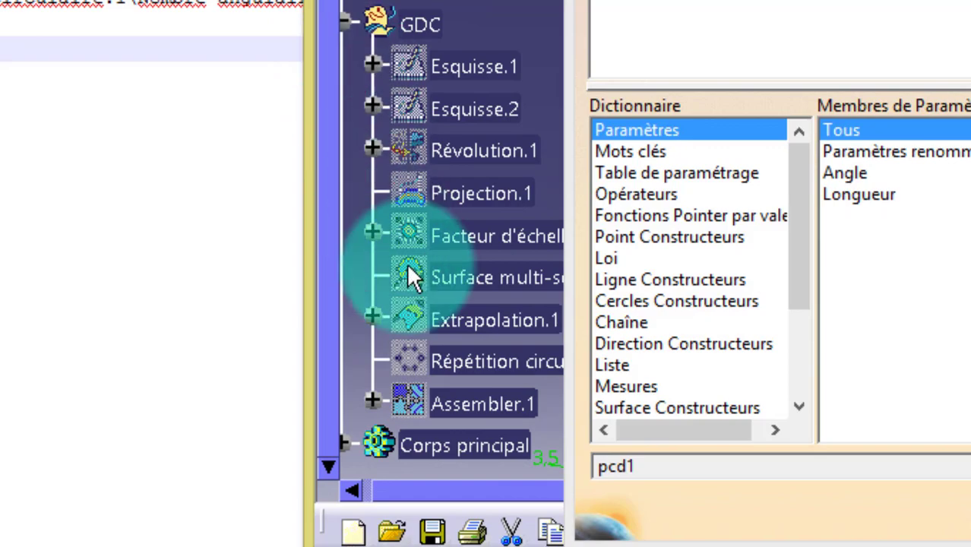
left_click(467, 363)
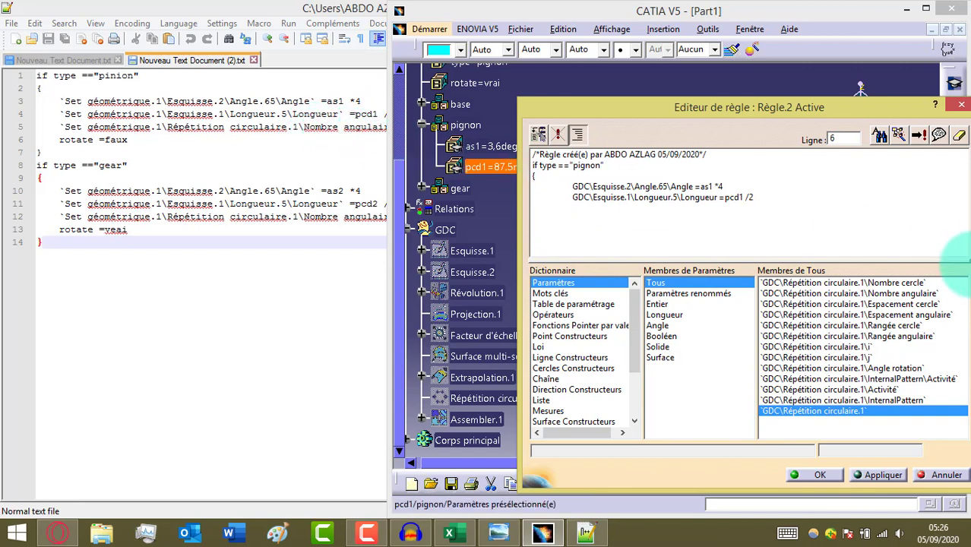
left_click(498, 534)
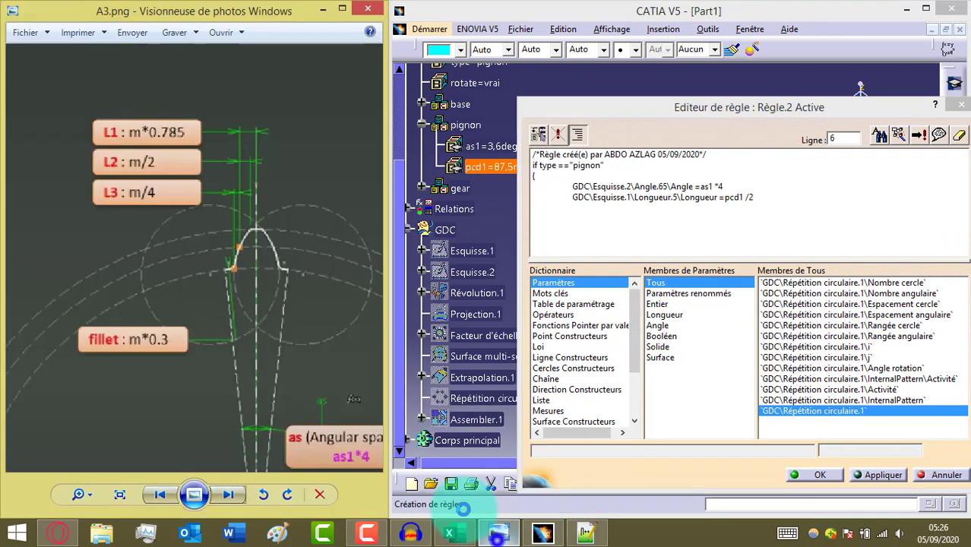
left_click(228, 495)
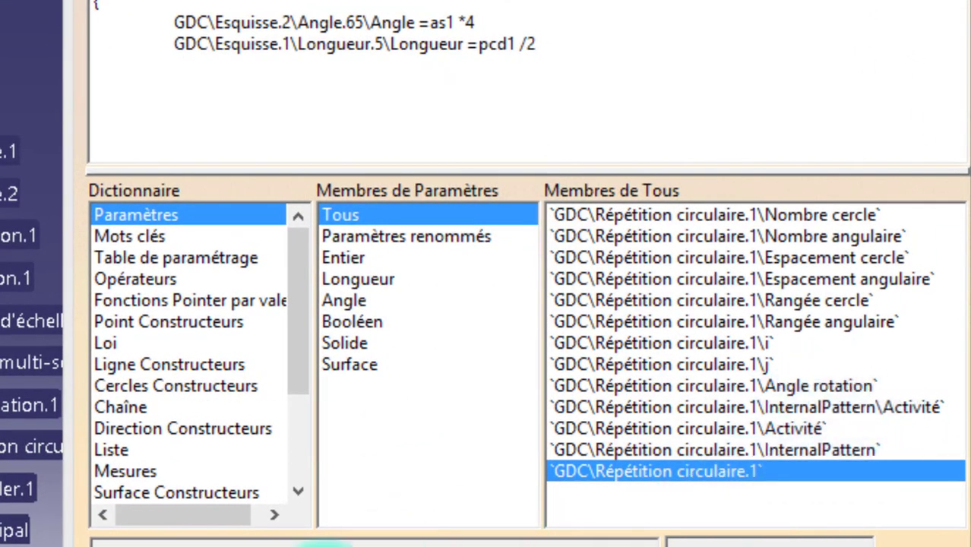
mouse_move(114, 546)
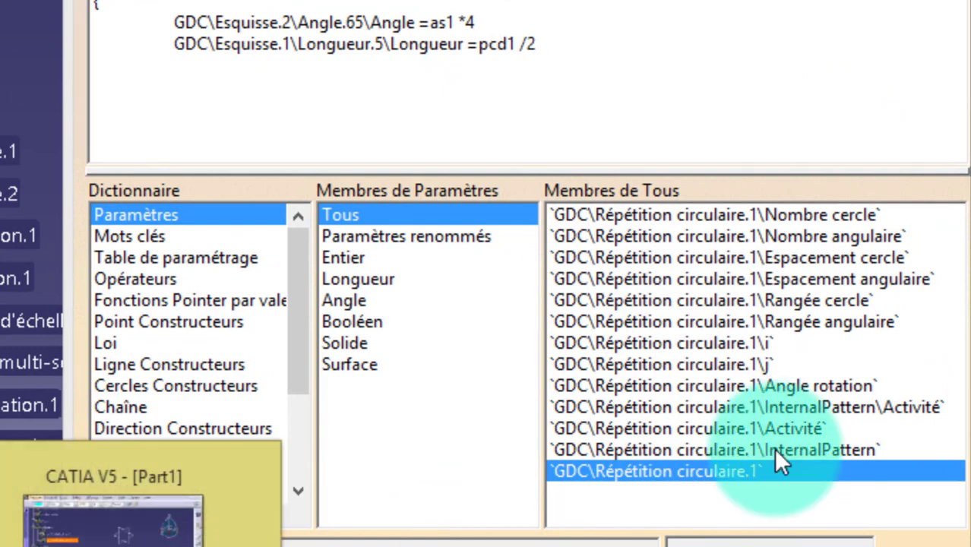
left_click(851, 239)
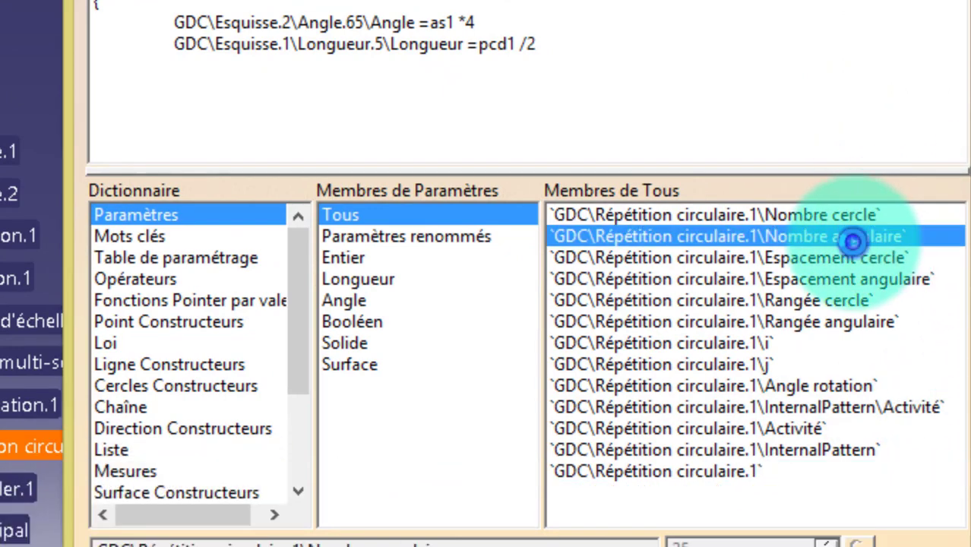
double_click(849, 241)
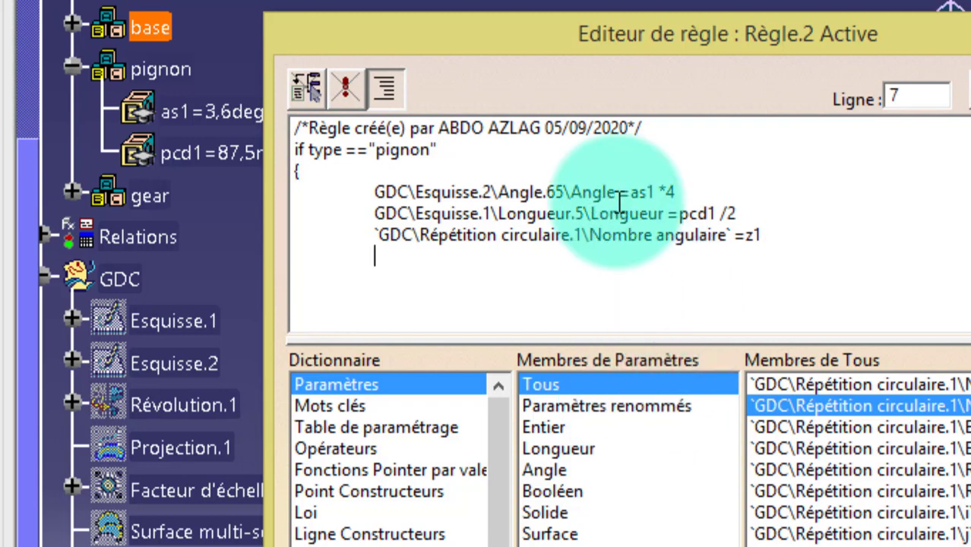
Step: Insert the rotate parameter on the next line of the rule, followed by an equals sign and an opening quotation mark
left_click(72, 63)
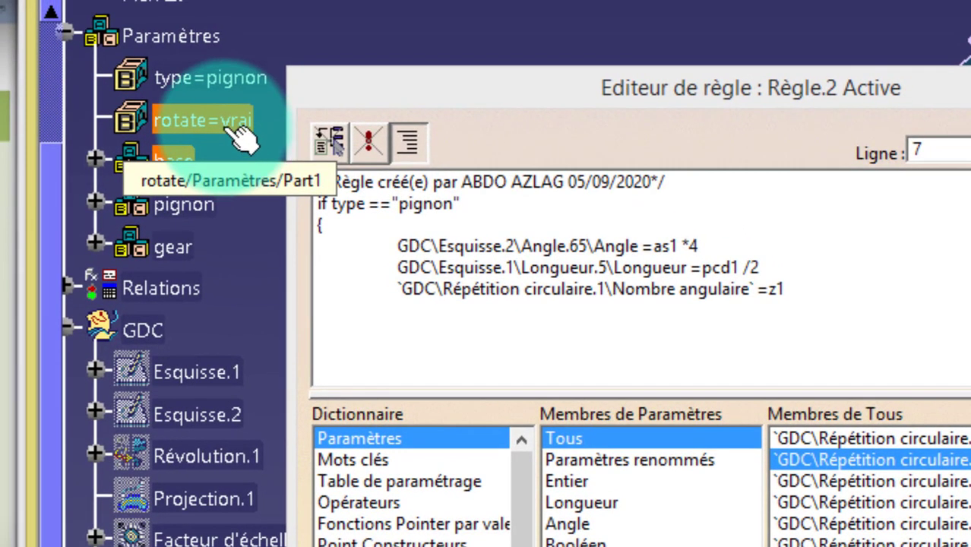
left_click(201, 71)
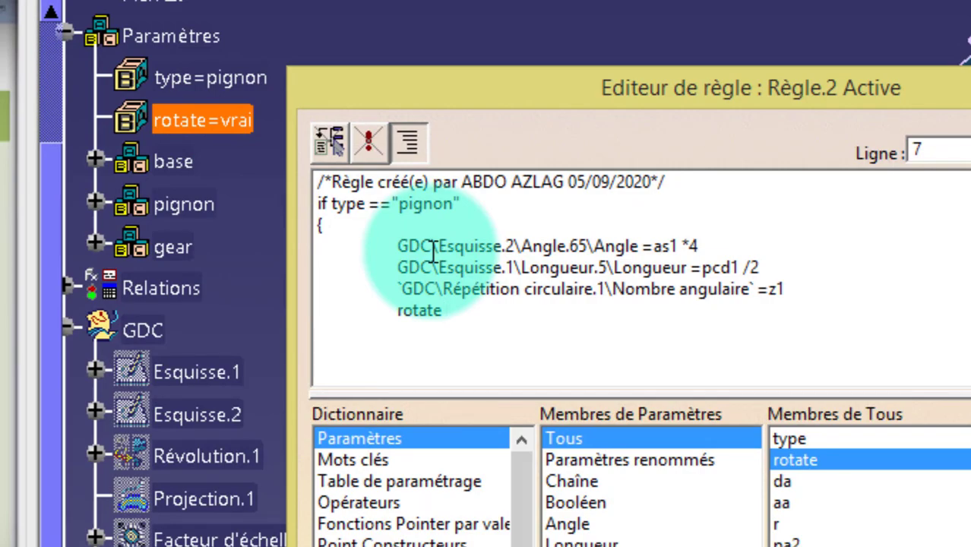
type("=")
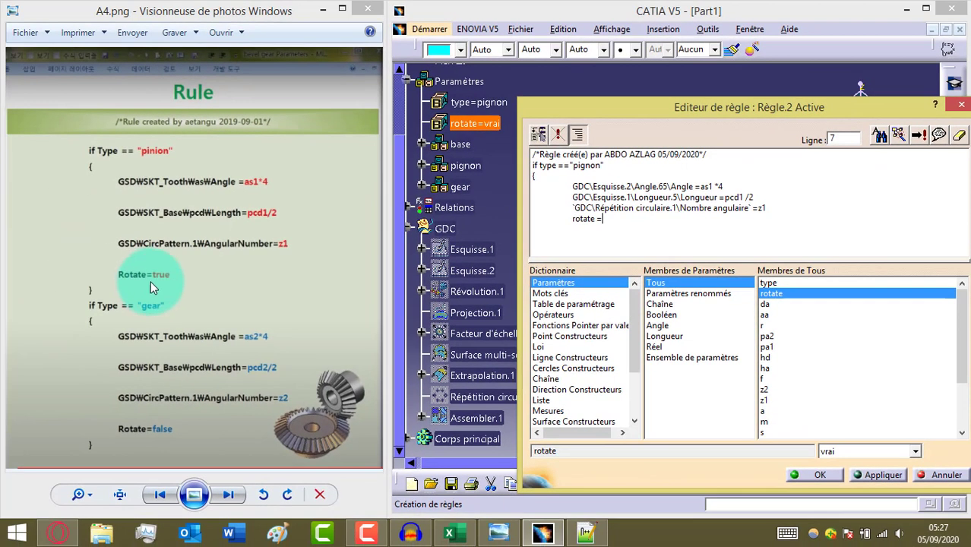
left_click(615, 232)
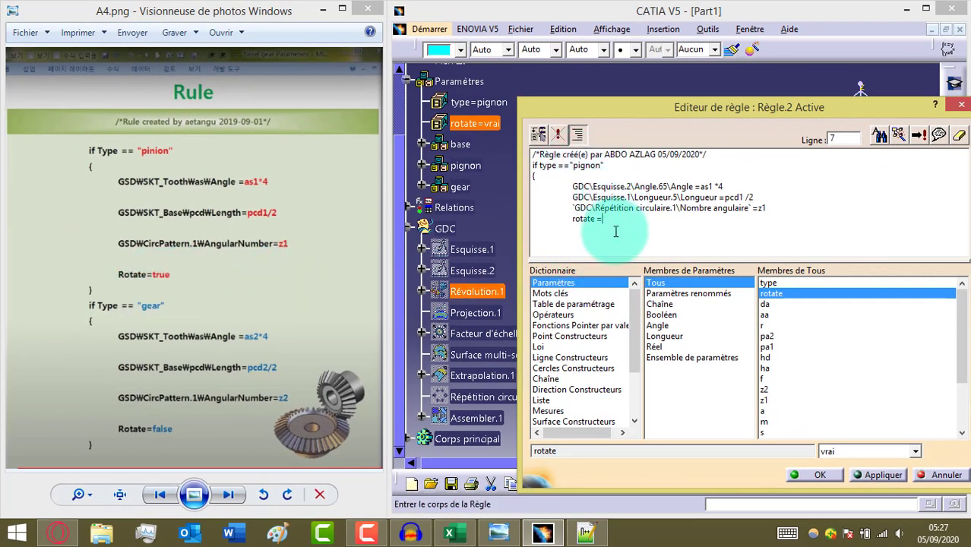
type("\"")
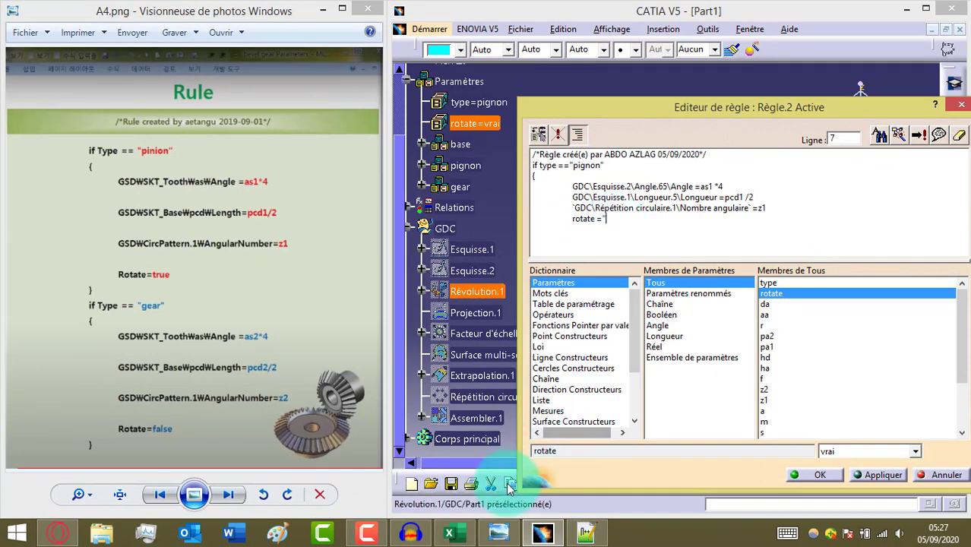
Step: Check the pinion's rotate value in the Notepad++ notes and complete the CATIA rule's rotate assignment with "faux" in quotation marks
mouse_move(600, 538)
left_click(579, 493)
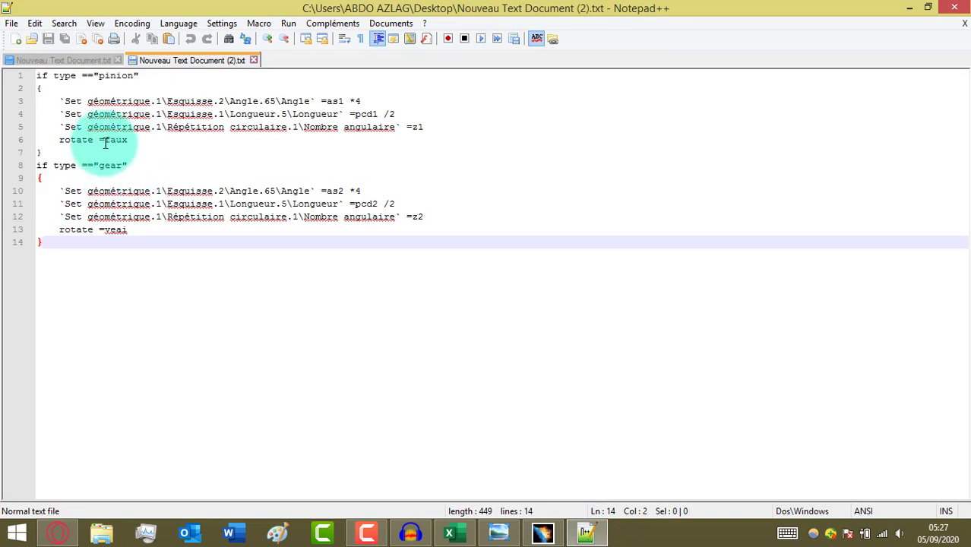
left_click_drag(105, 141, 127, 143)
left_click(127, 229)
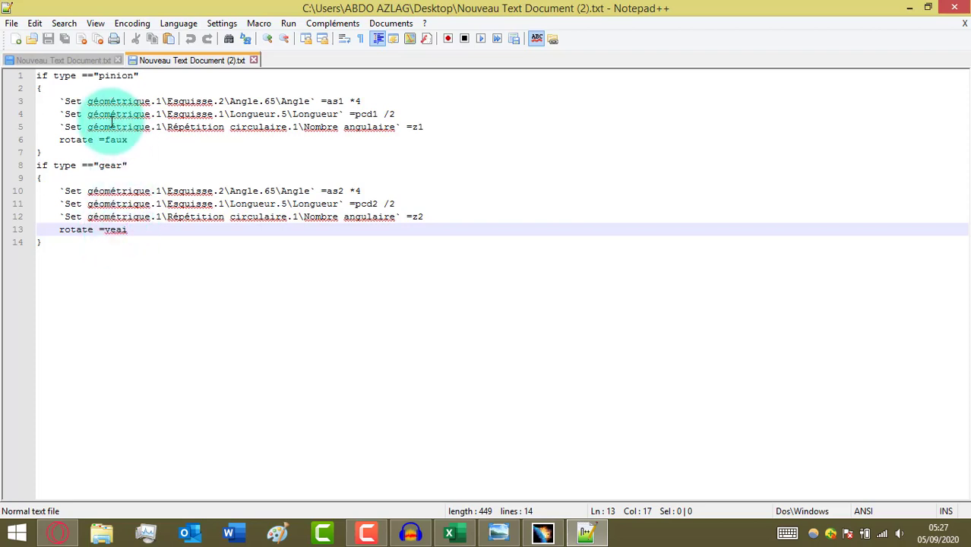
left_click_drag(105, 141, 128, 143)
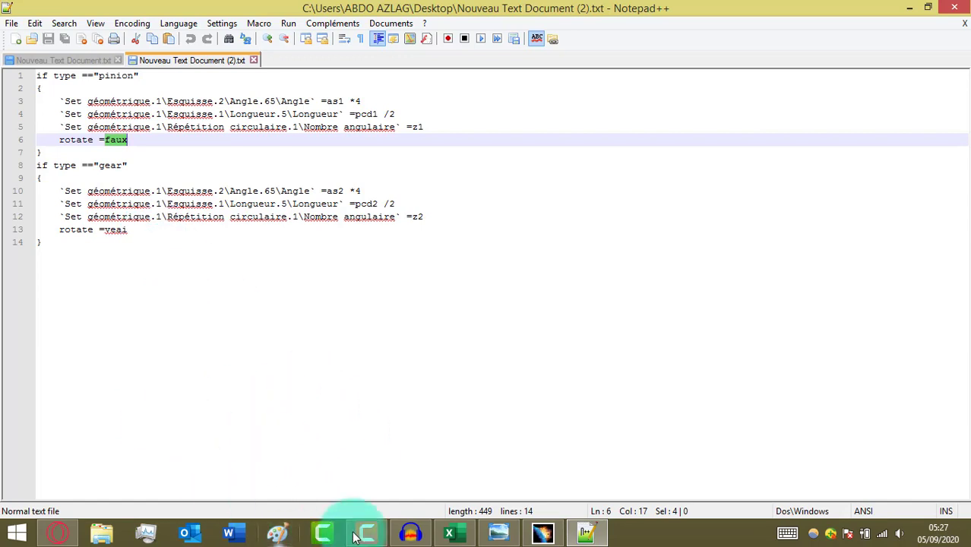
left_click(541, 533)
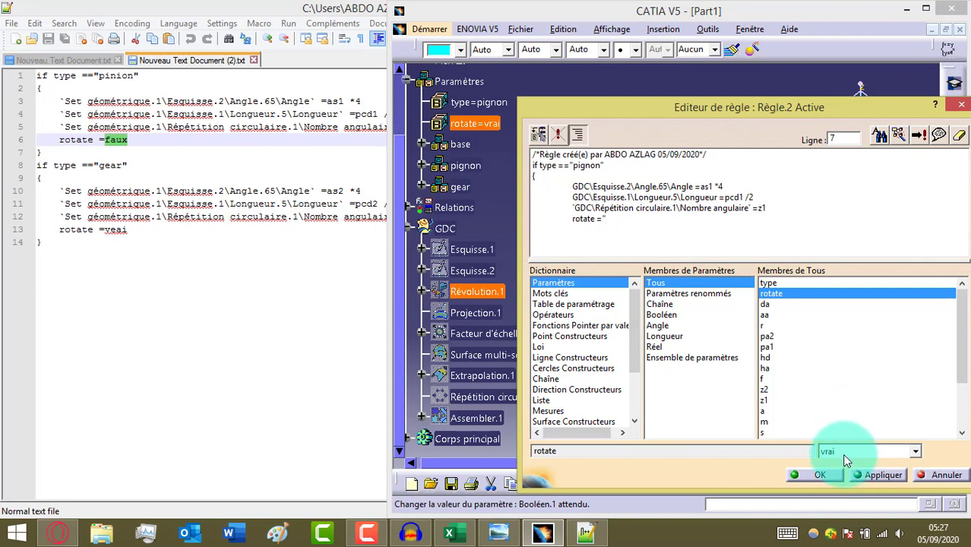
left_click(916, 452)
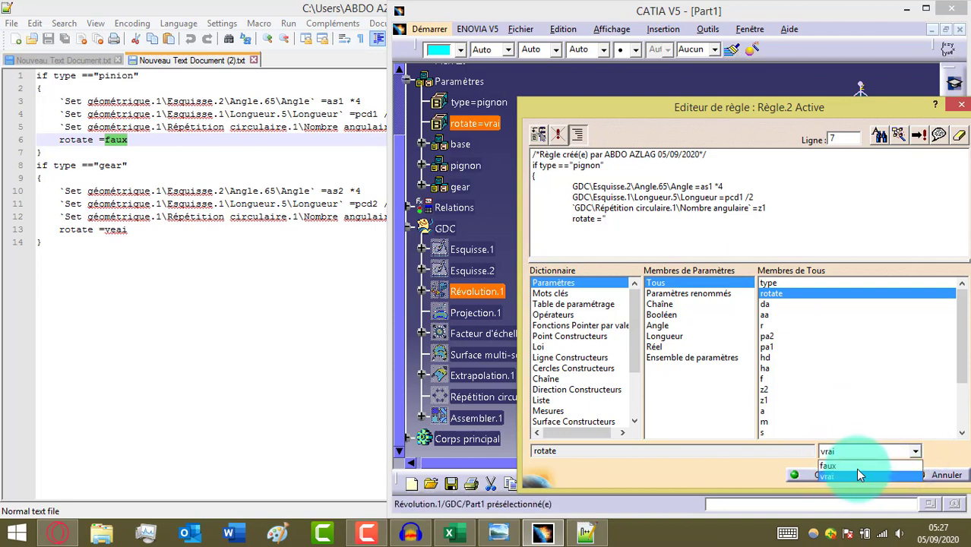
left_click(614, 221)
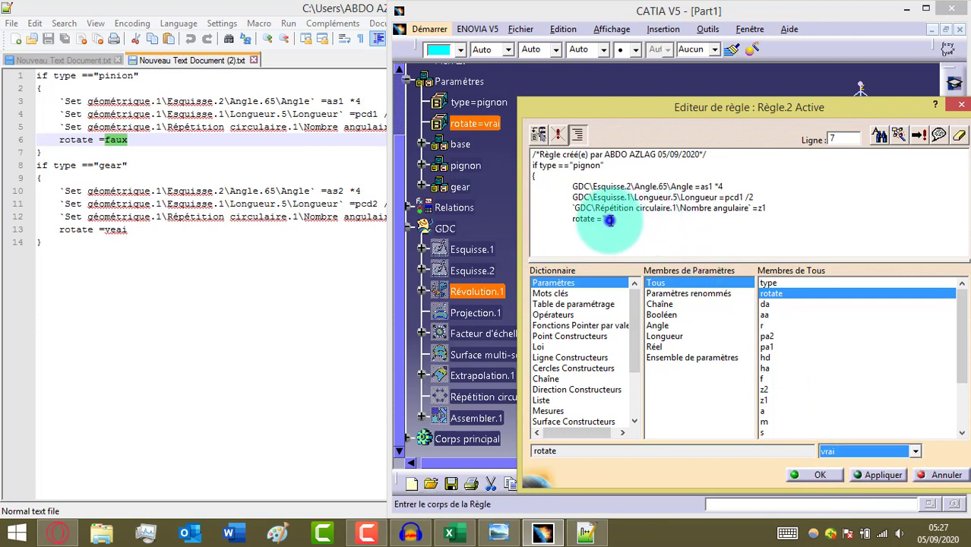
left_click(609, 219)
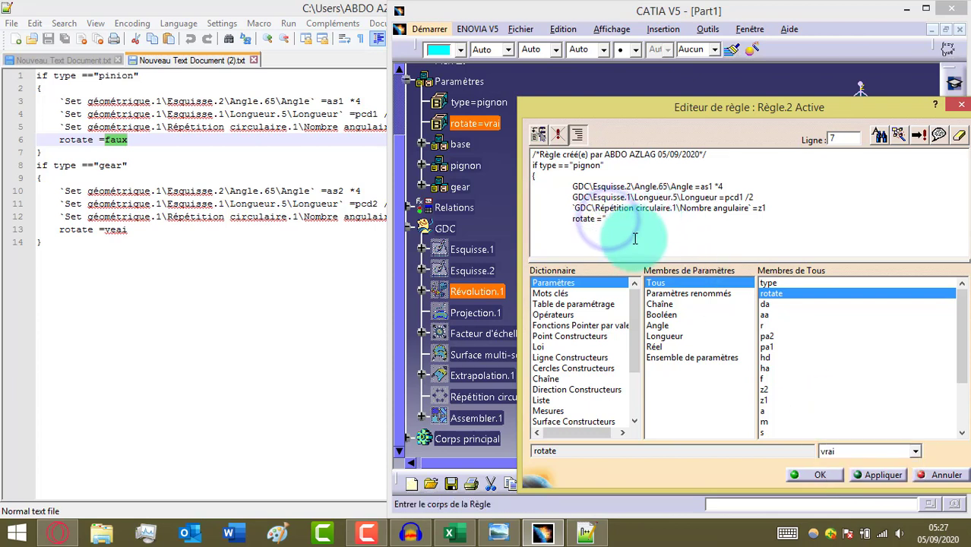
type("faux")
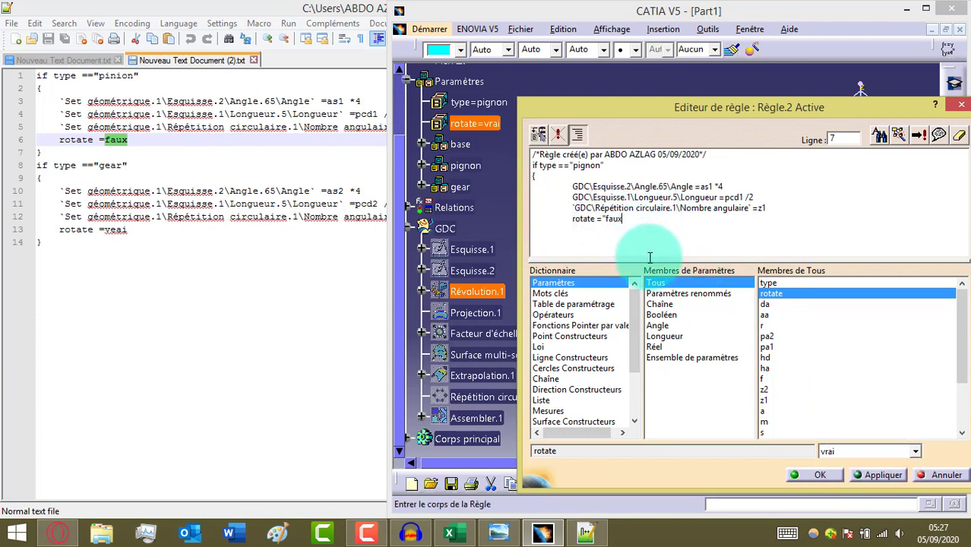
type("\"")
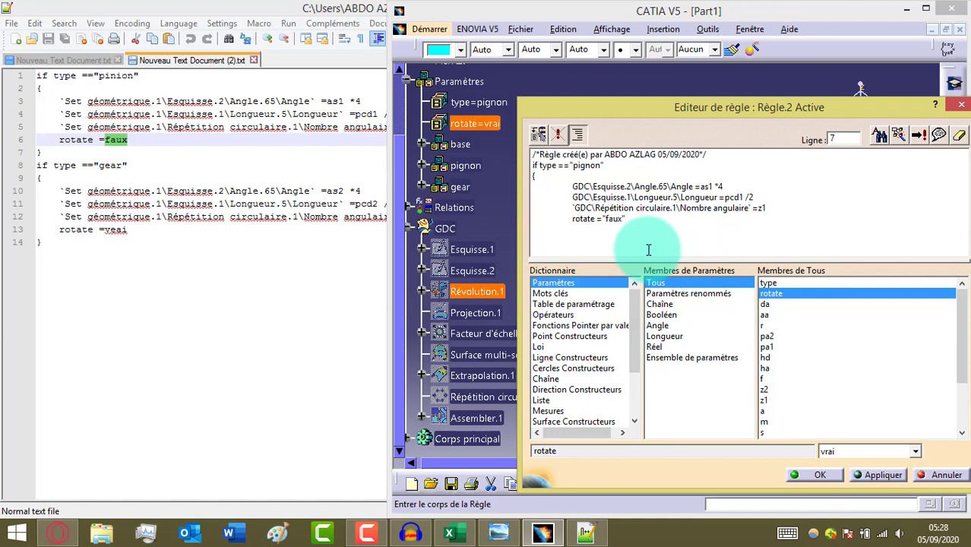
Step: Close the pignon block with a single unindented curly brace on its own line and start a new line below it
left_click(627, 215)
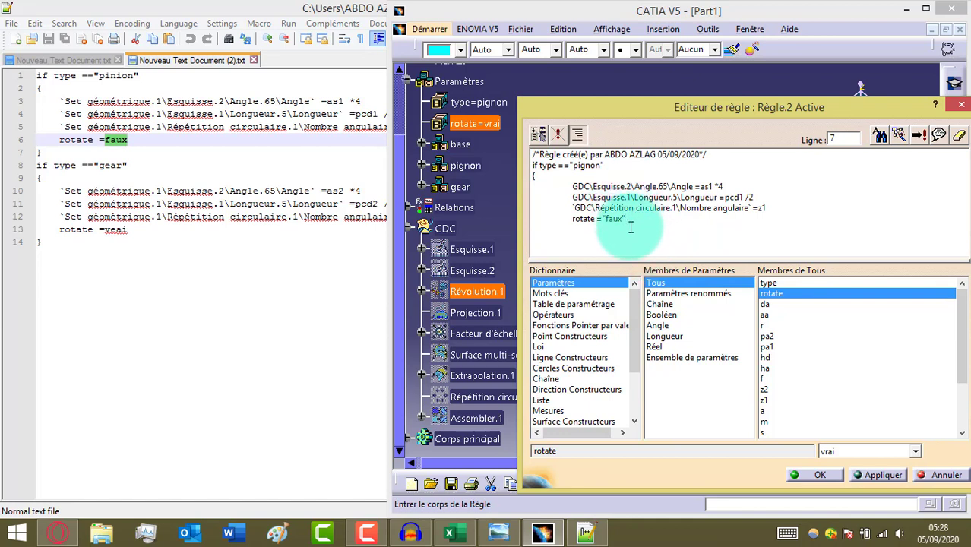
key("Return")
key("alt+=")
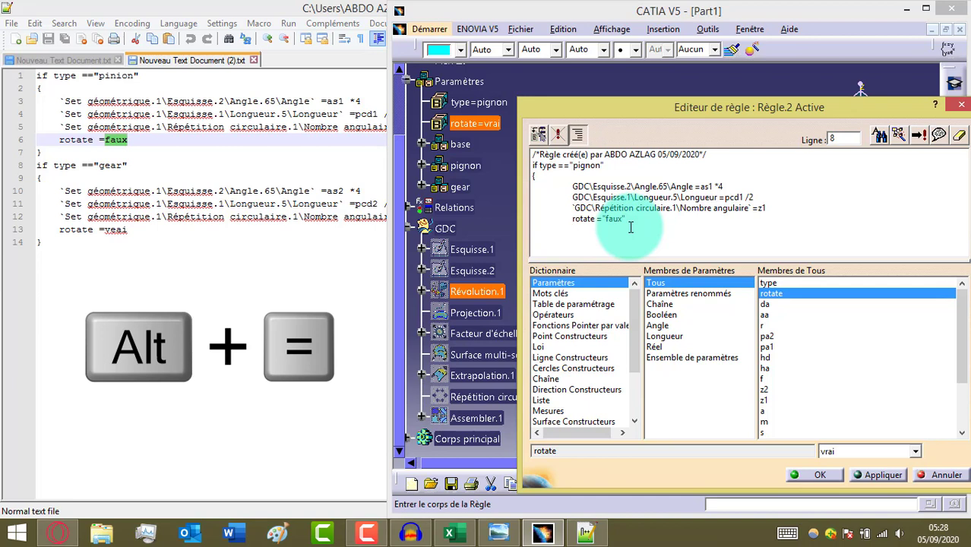
type("}}}}}}")
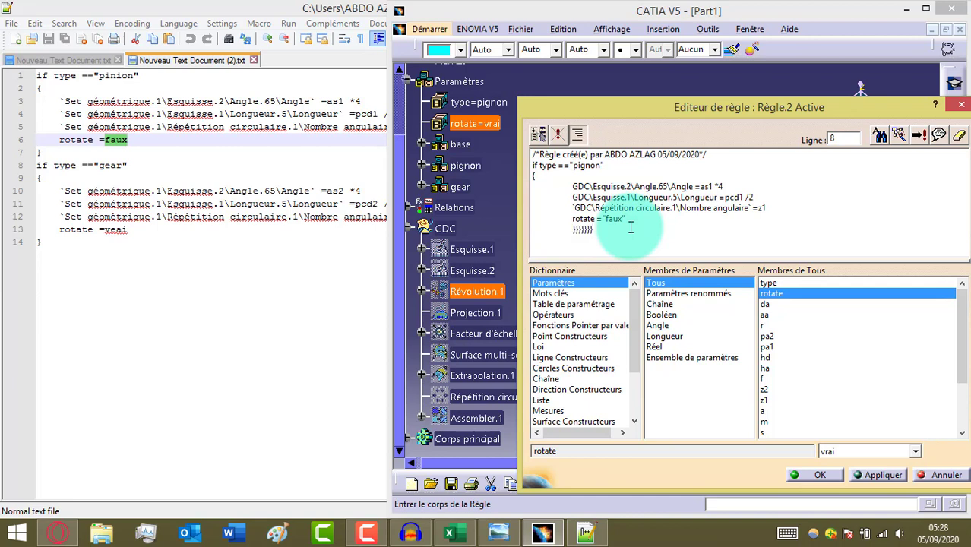
key("BackSpace")
key("BackSpace")
key("BackSpace")
key("BackSpace")
key("BackSpace")
key("Return")
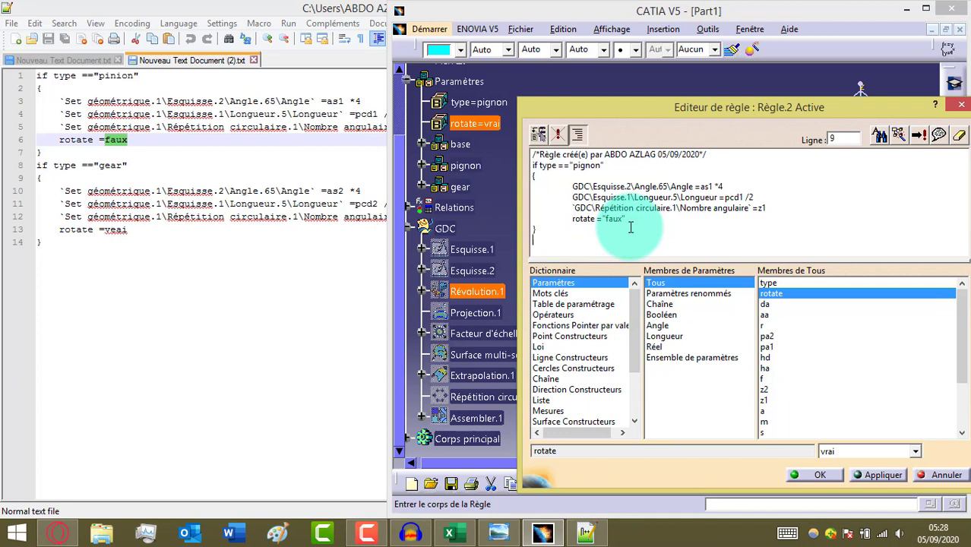